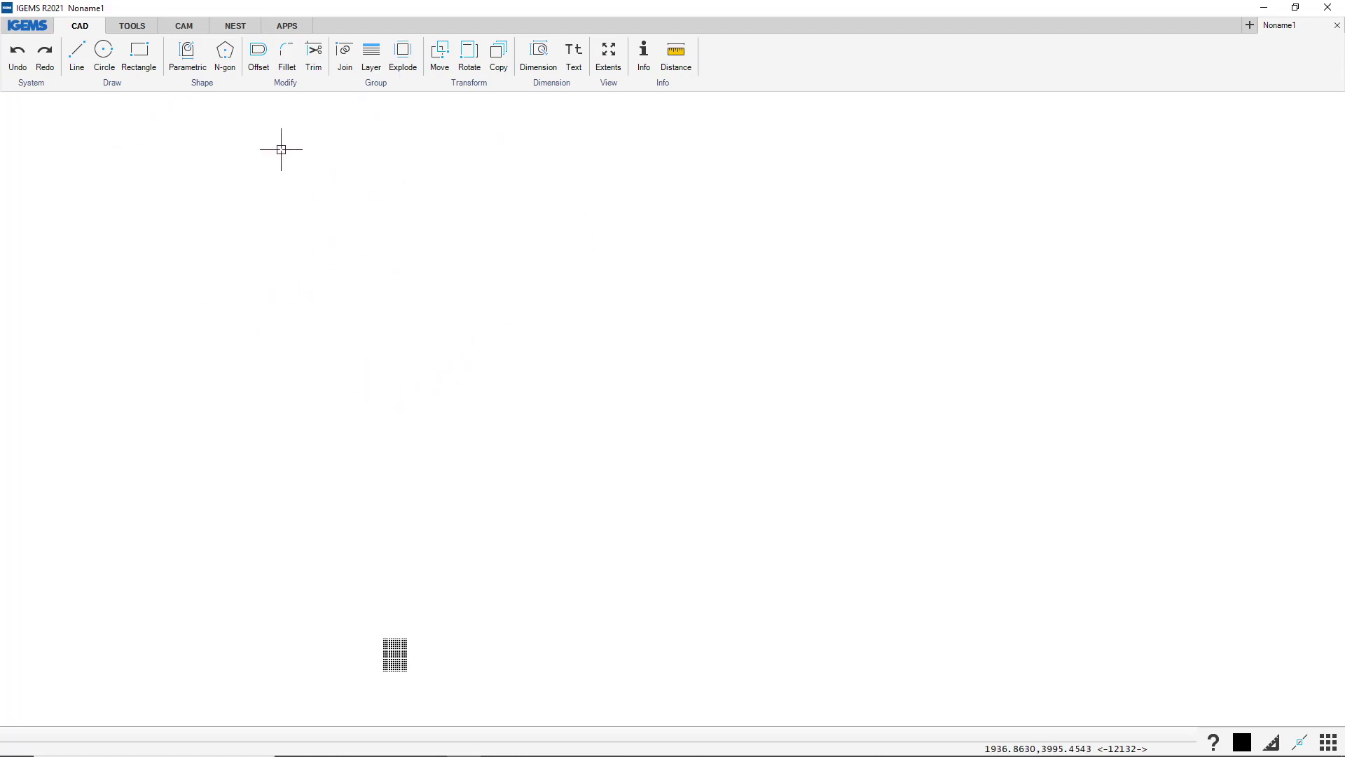
Switch the ribbon to the Tools set with Sign maker, Tile maker and CAM tools.
left_click(125, 28)
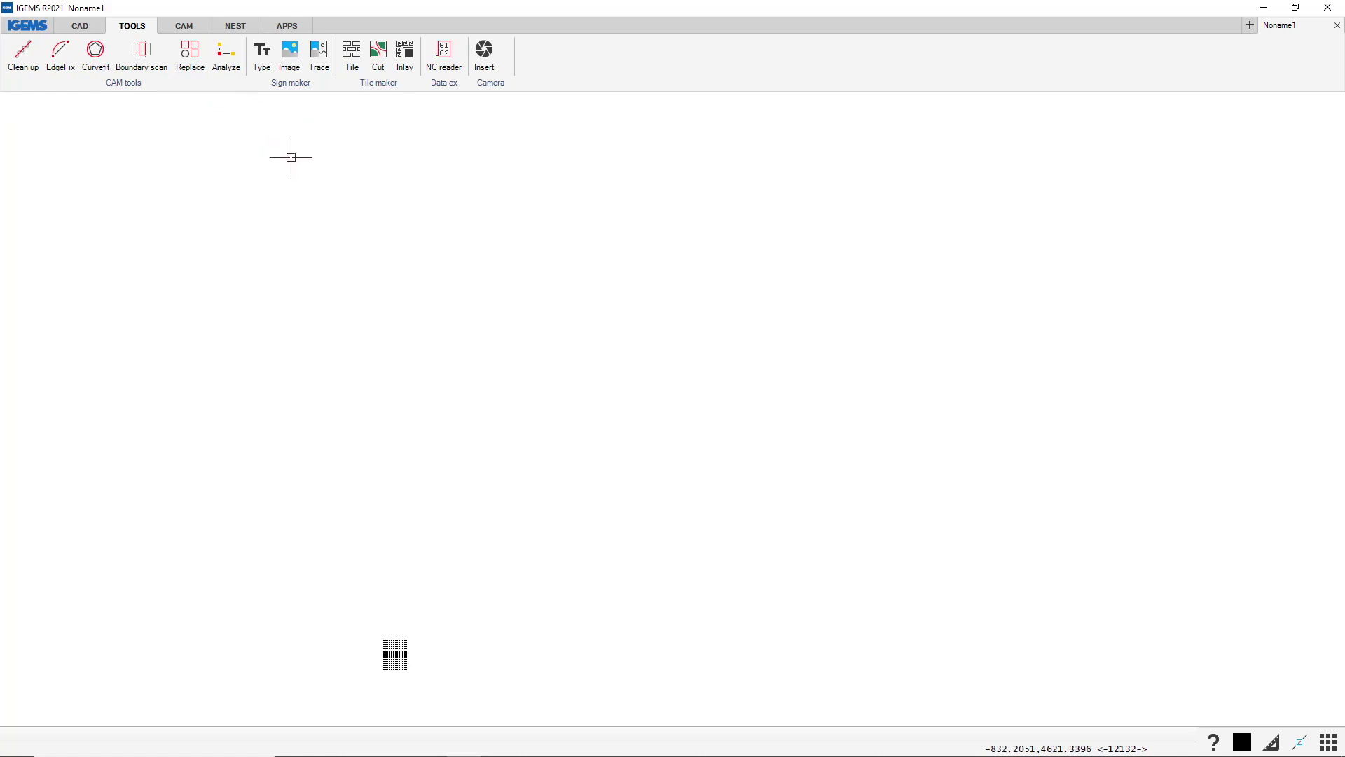
Load the Gasket.jpg sample image into the Image tracer.
left_click(318, 56)
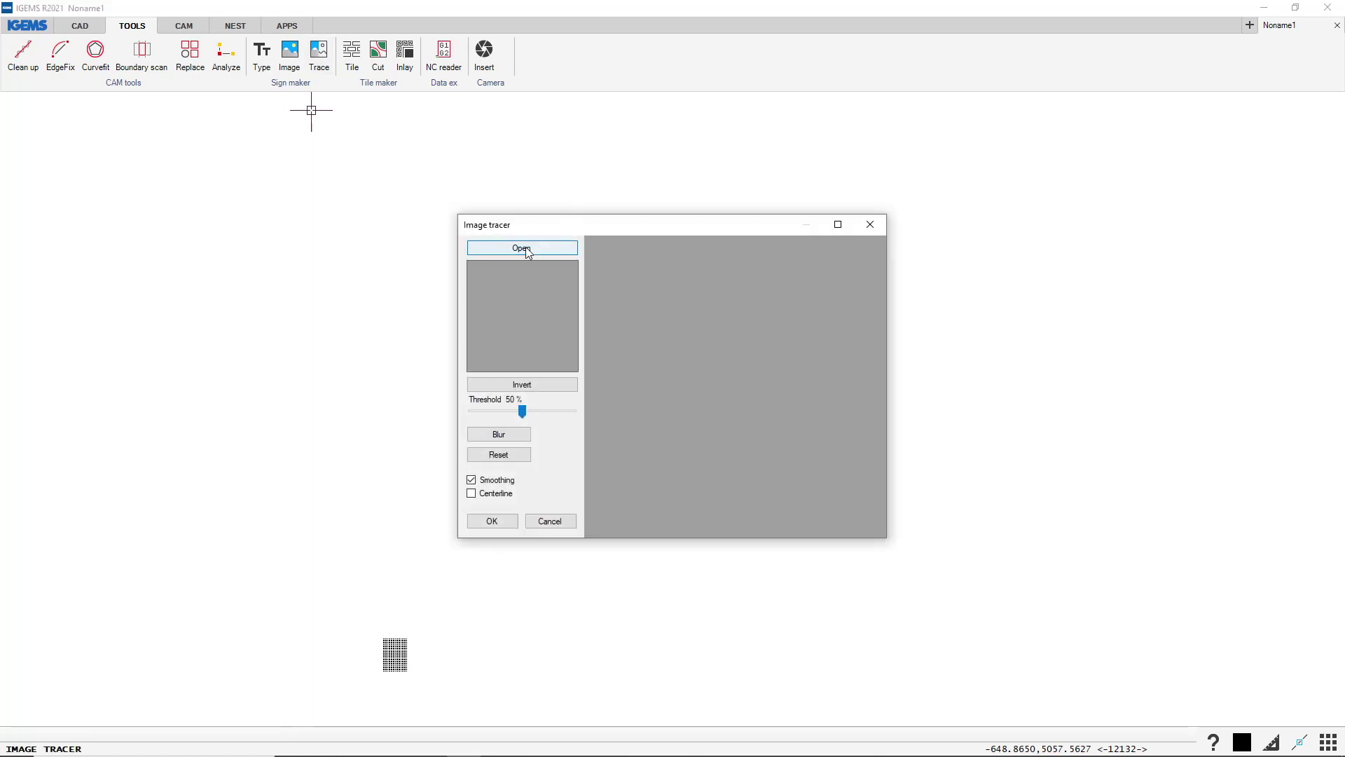
left_click(527, 249)
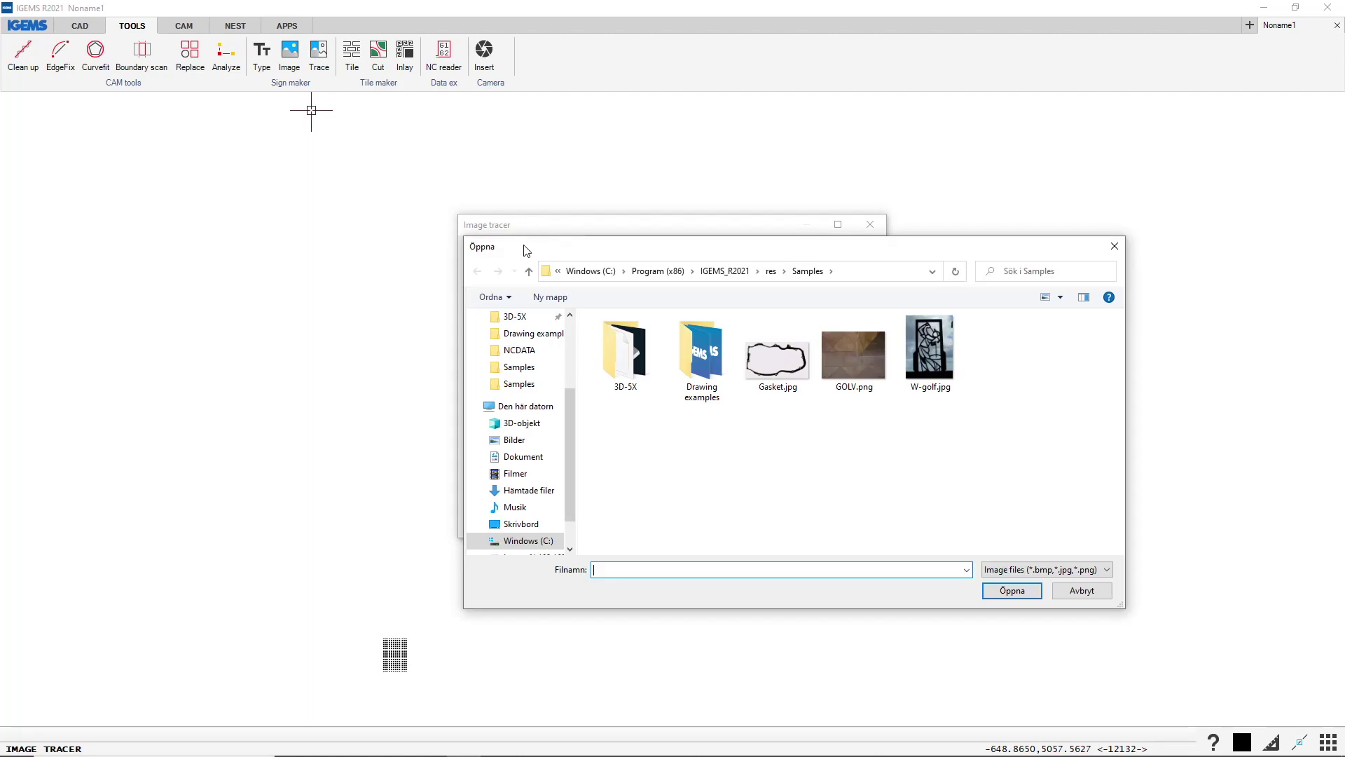
left_click(782, 356)
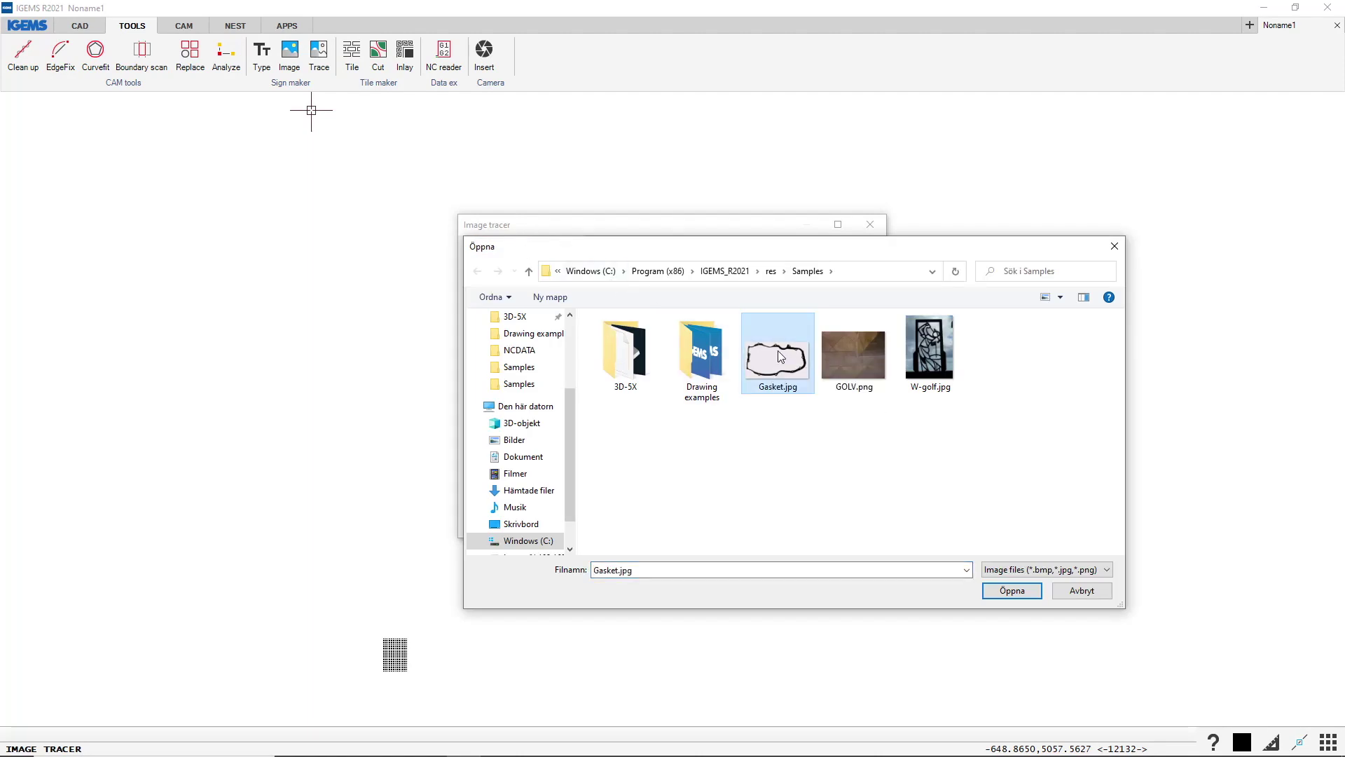
left_click(1009, 592)
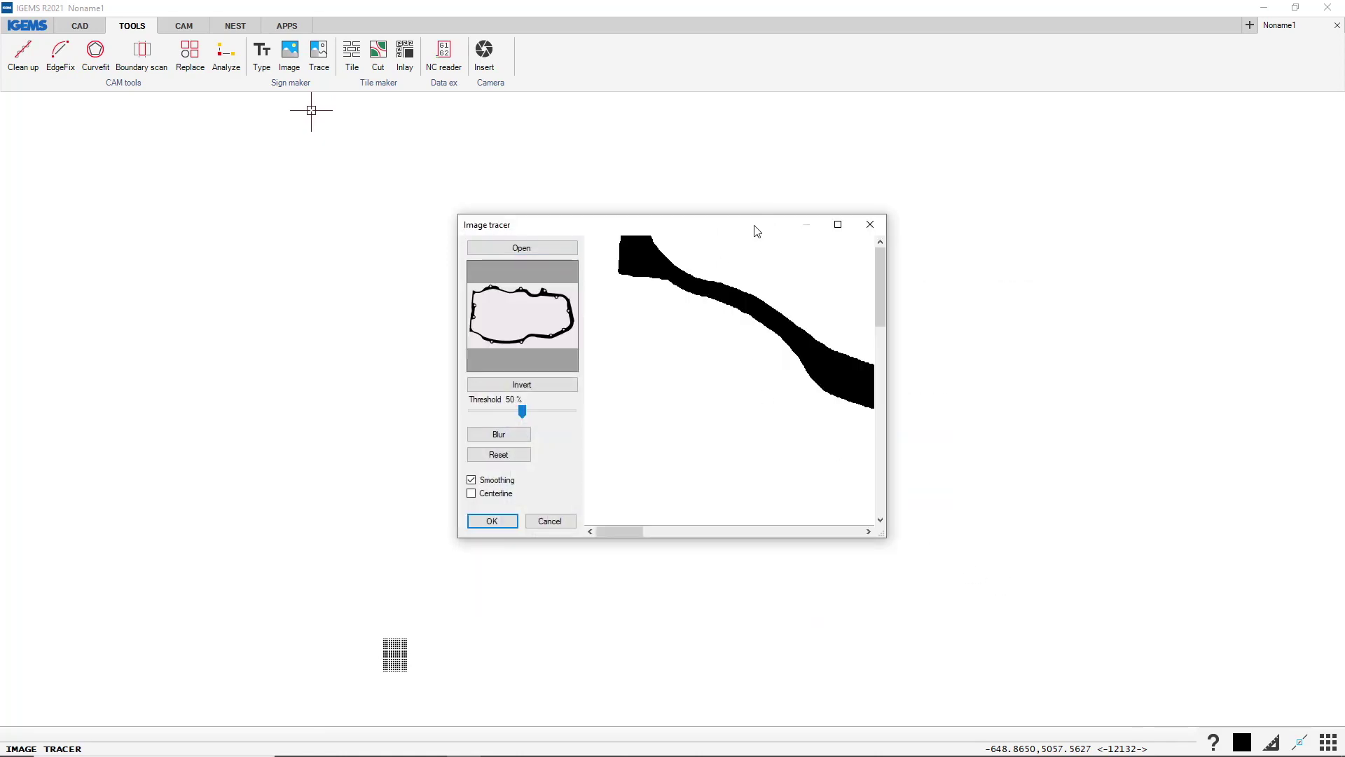
Maximize the Image tracer and set the tracing threshold to 51%.
left_click(837, 224)
scroll(450, 333, "up", 5)
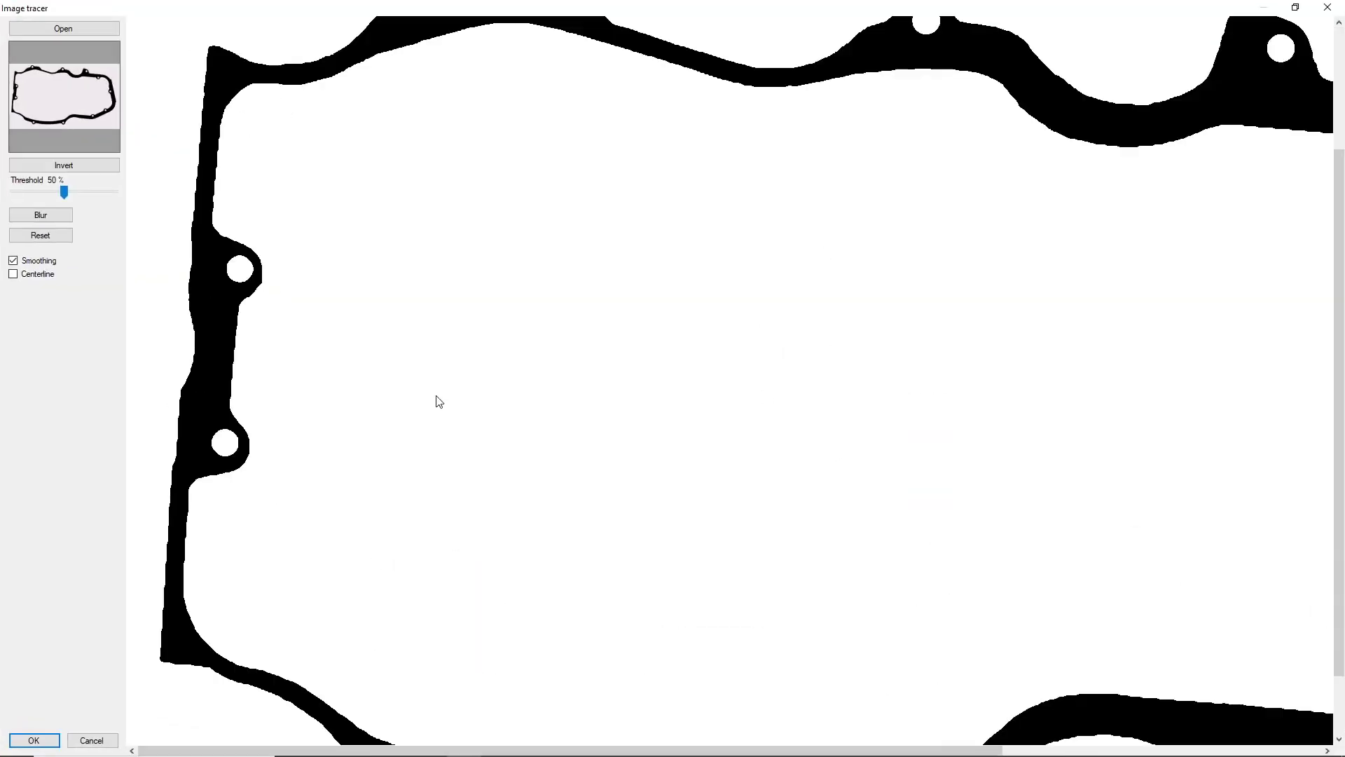
scroll(441, 405, "down", 5)
scroll(442, 405, "up", 5)
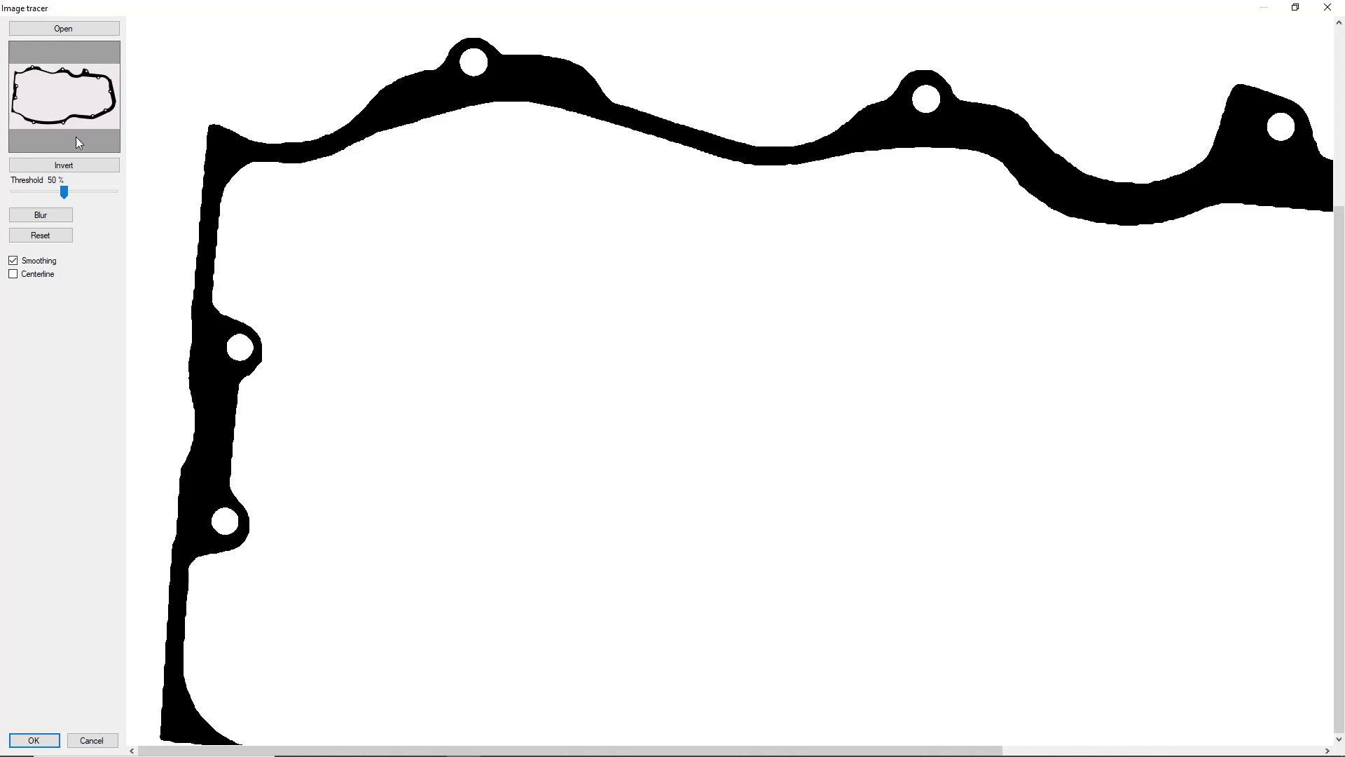
mouse_move(53, 194)
left_mouse_down()
mouse_move(16, 195)
mouse_move(106, 195)
mouse_move(64, 201)
left_mouse_up()
Place the traced gasket outline on the Noname1 canvas and window-select the whole outline.
left_click(40, 742)
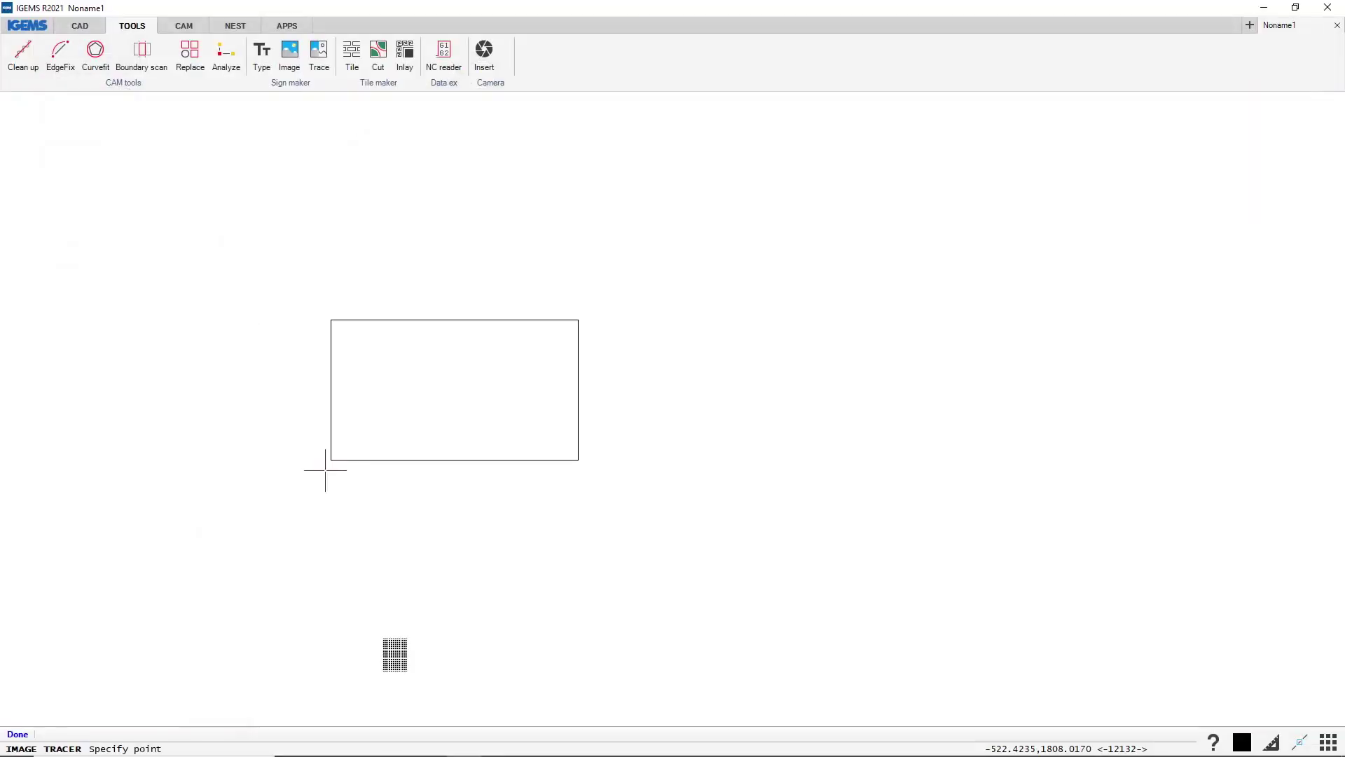
scroll(383, 539, "down", 2)
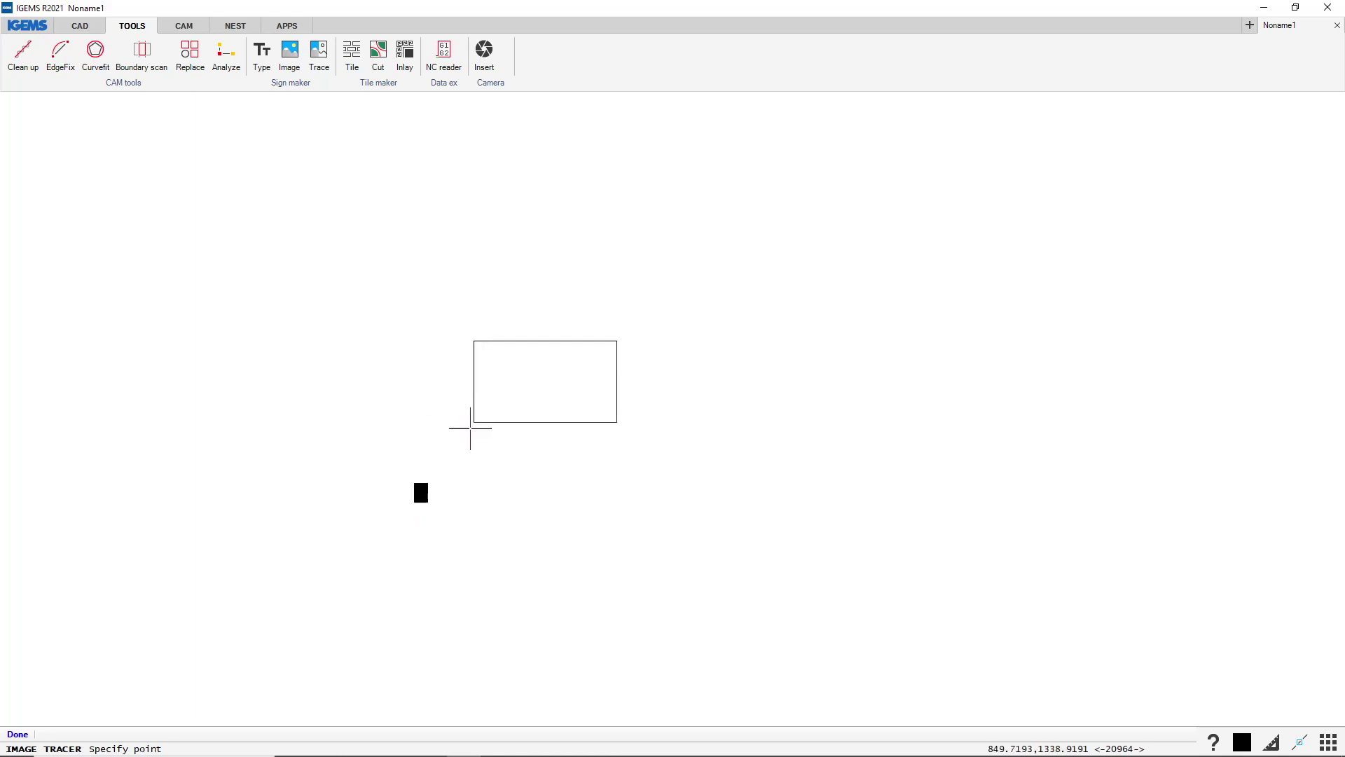
left_click(524, 414)
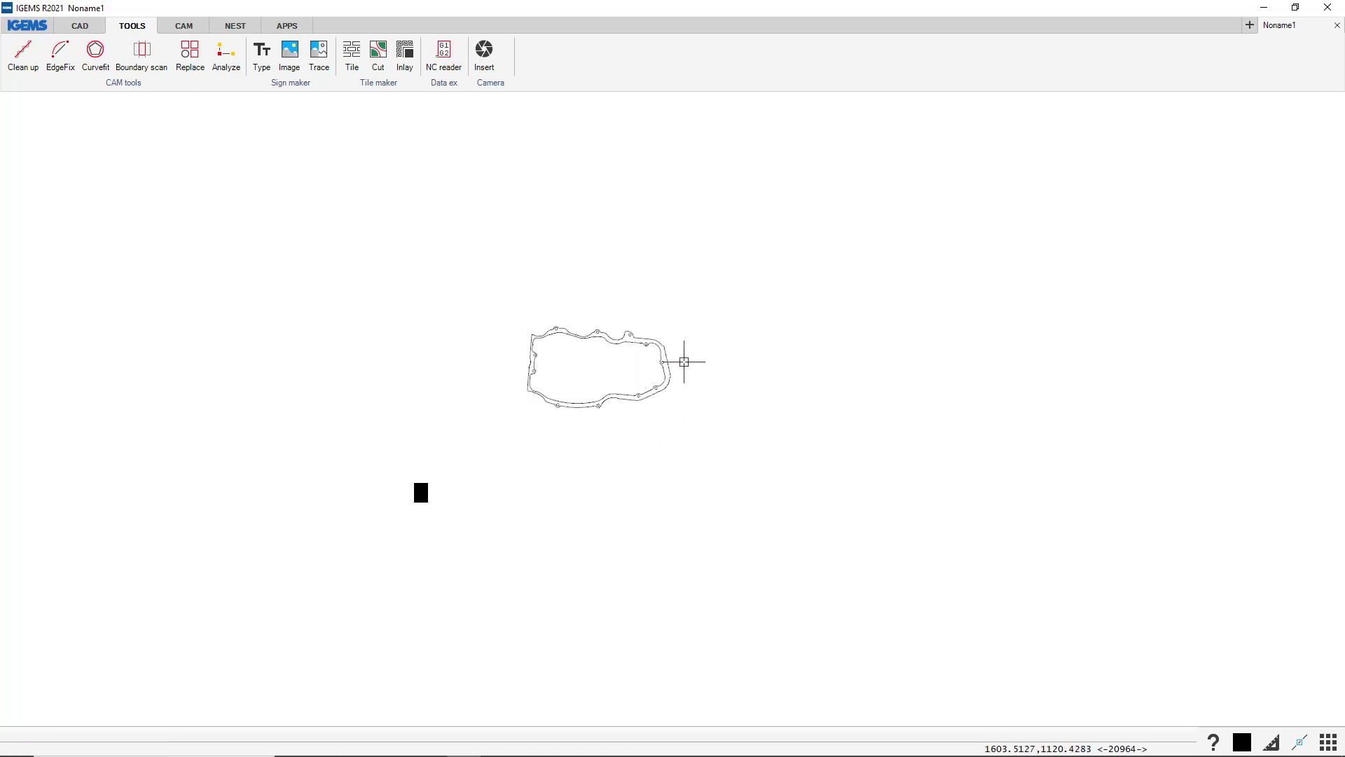
scroll(528, 372, "up", 3)
middle_click_drag(497, 492, 557, 451)
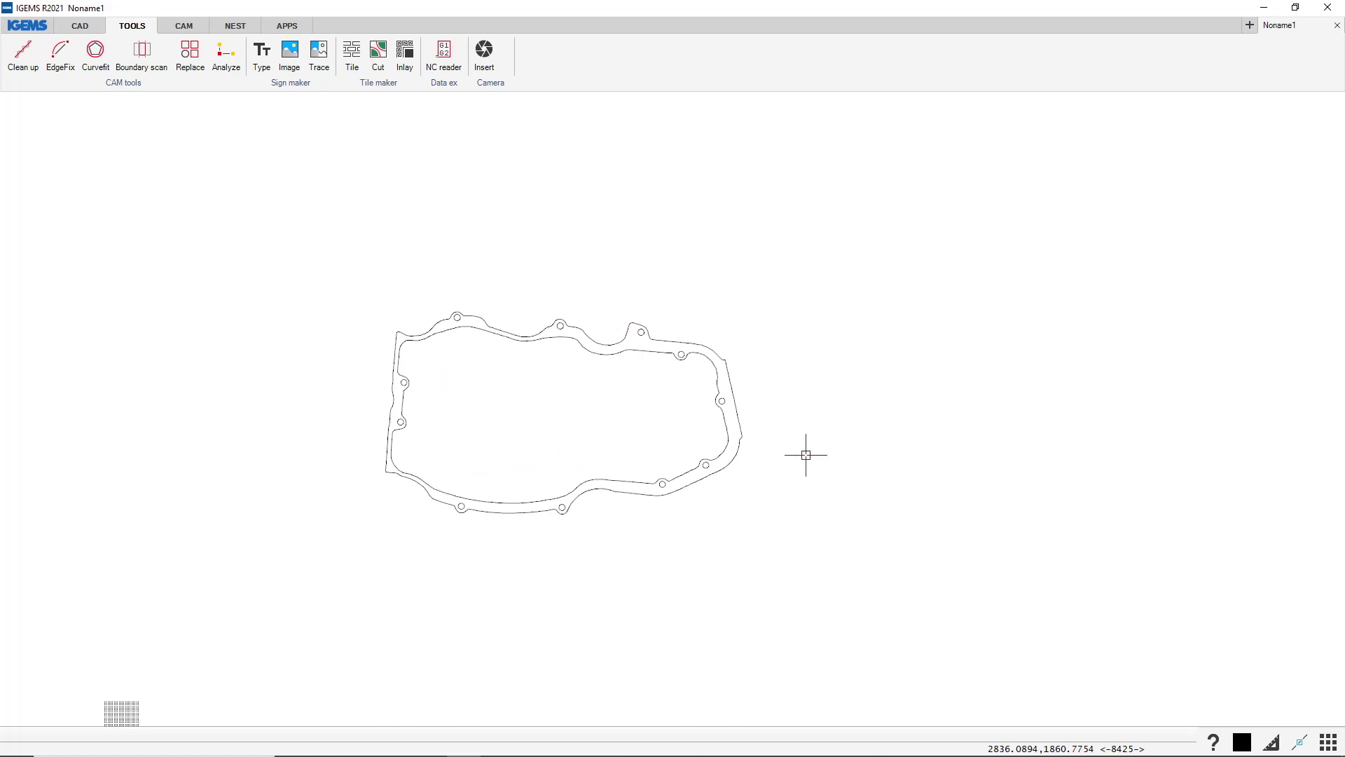
scroll(607, 429, "up", 1)
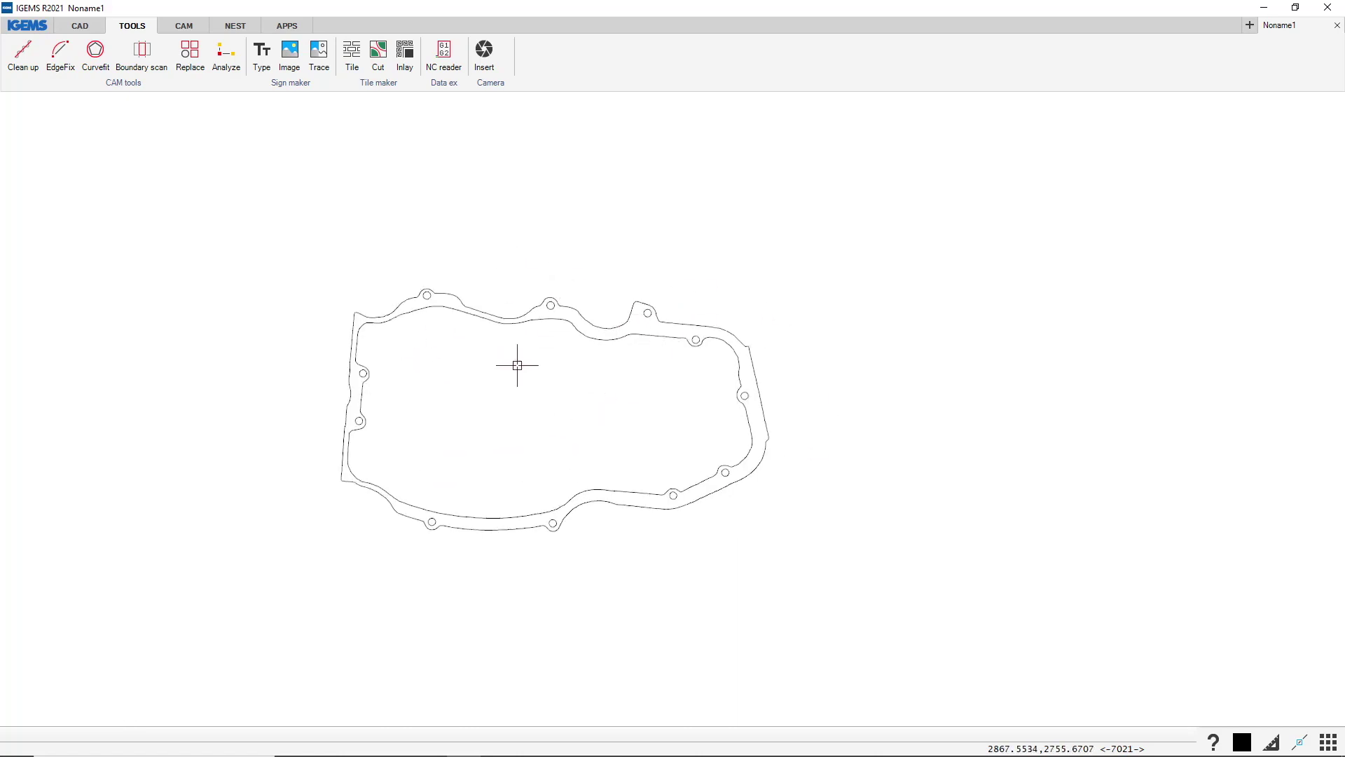
left_click_drag(843, 246, 323, 559)
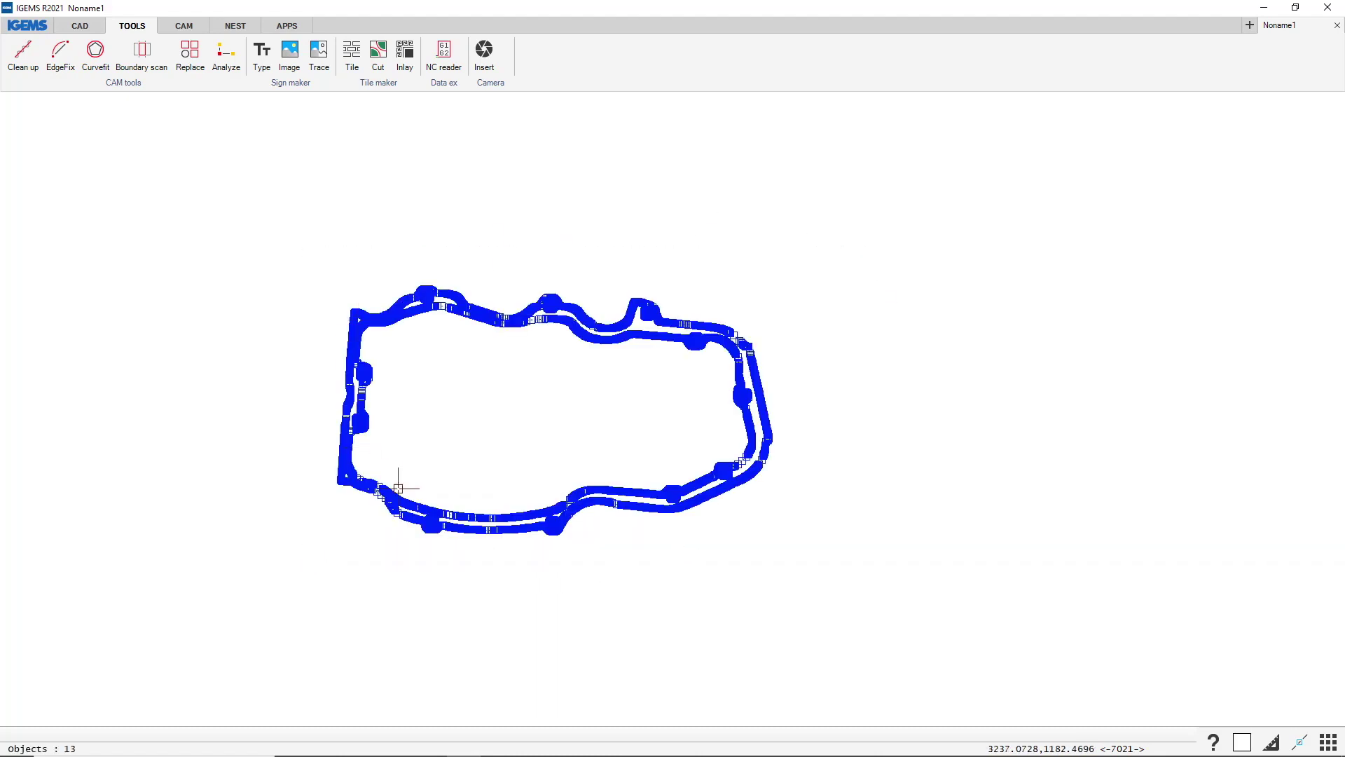
Zoom in on the 13 gasket objects, then select and deselect the top mounting hole.
scroll(444, 291, "up", 2)
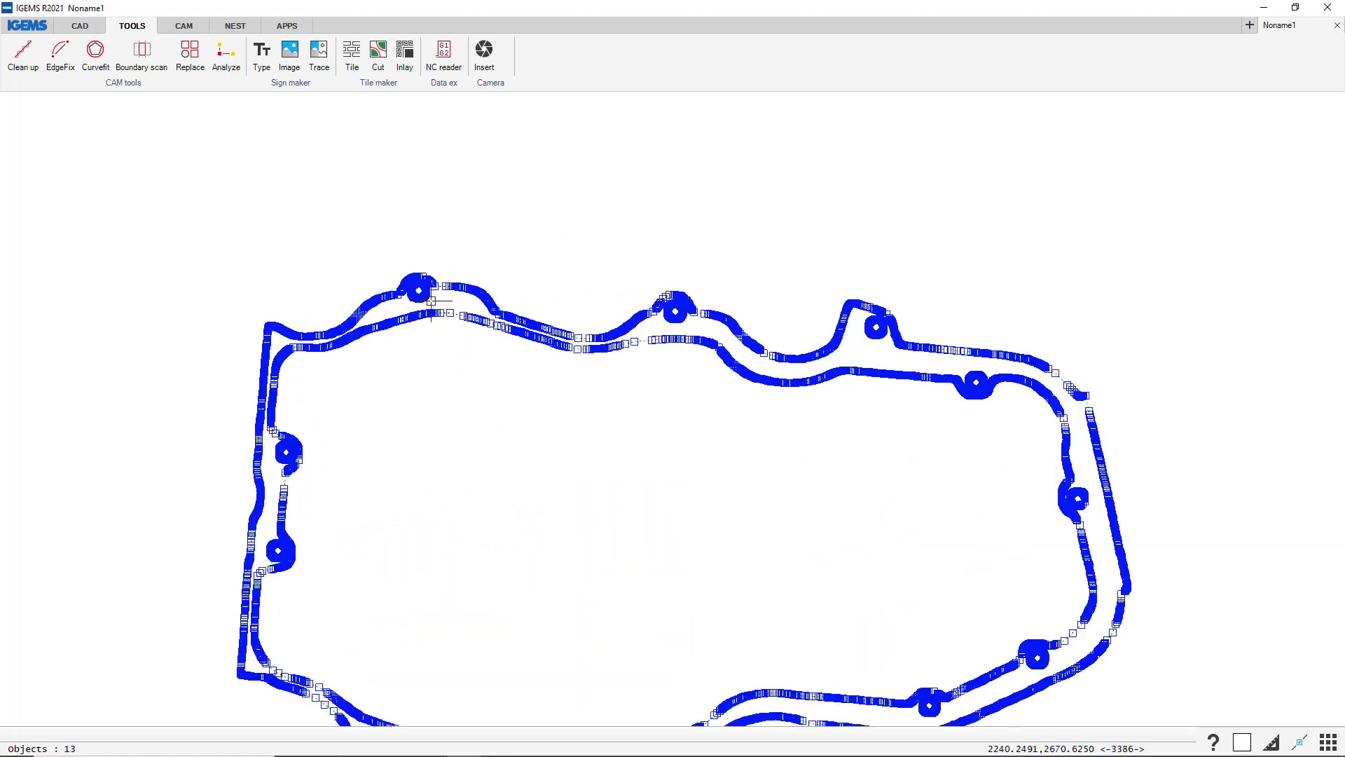
scroll(431, 301, "up", 3)
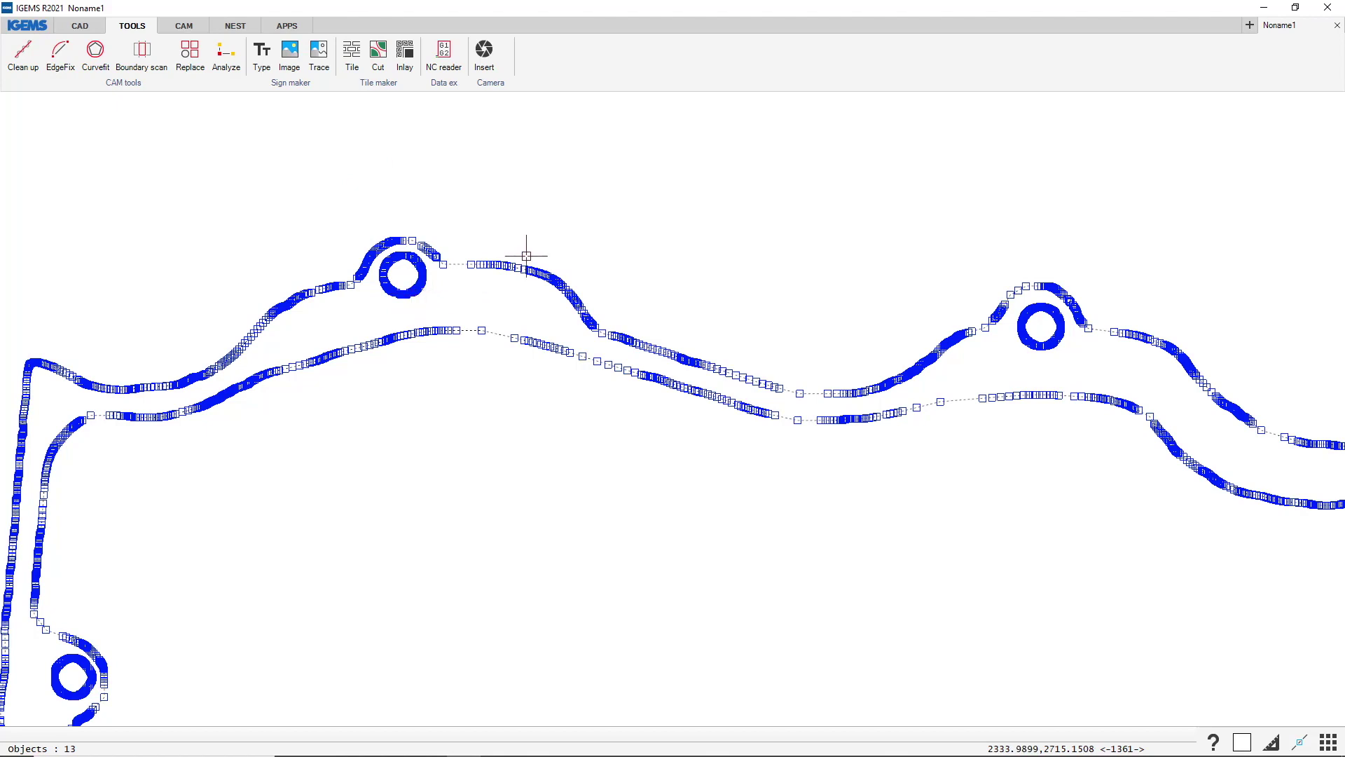
left_click(557, 228)
scroll(519, 226, "down", 4)
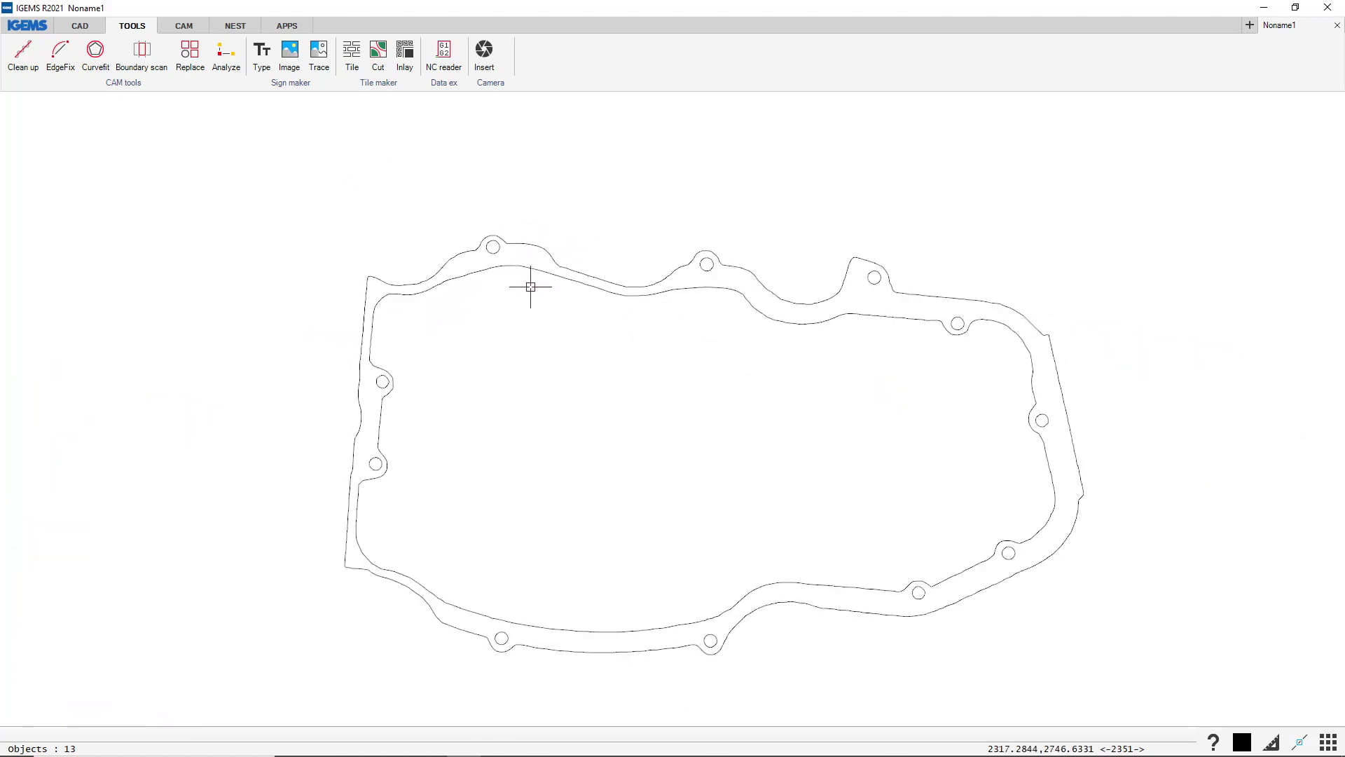
scroll(493, 241, "up", 4)
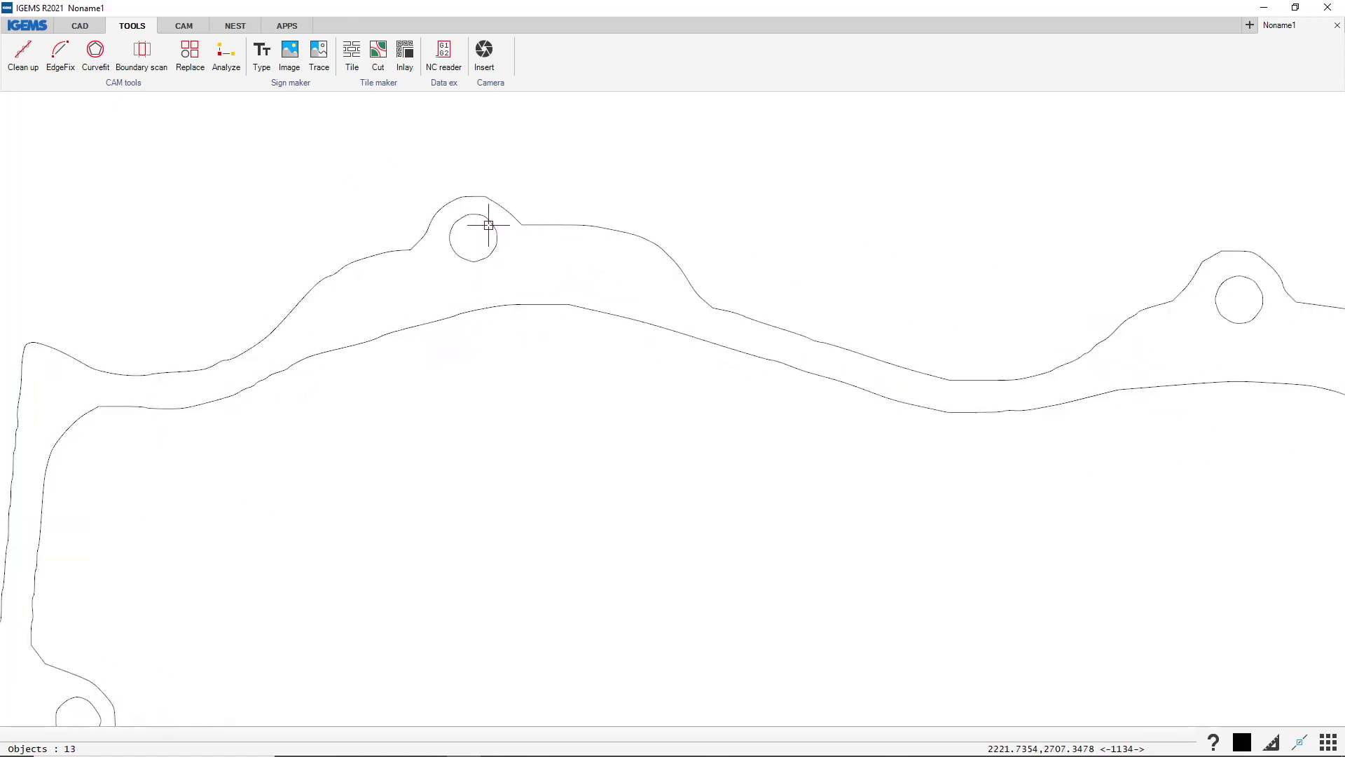
left_click(488, 225)
scroll(537, 285, "down", 3)
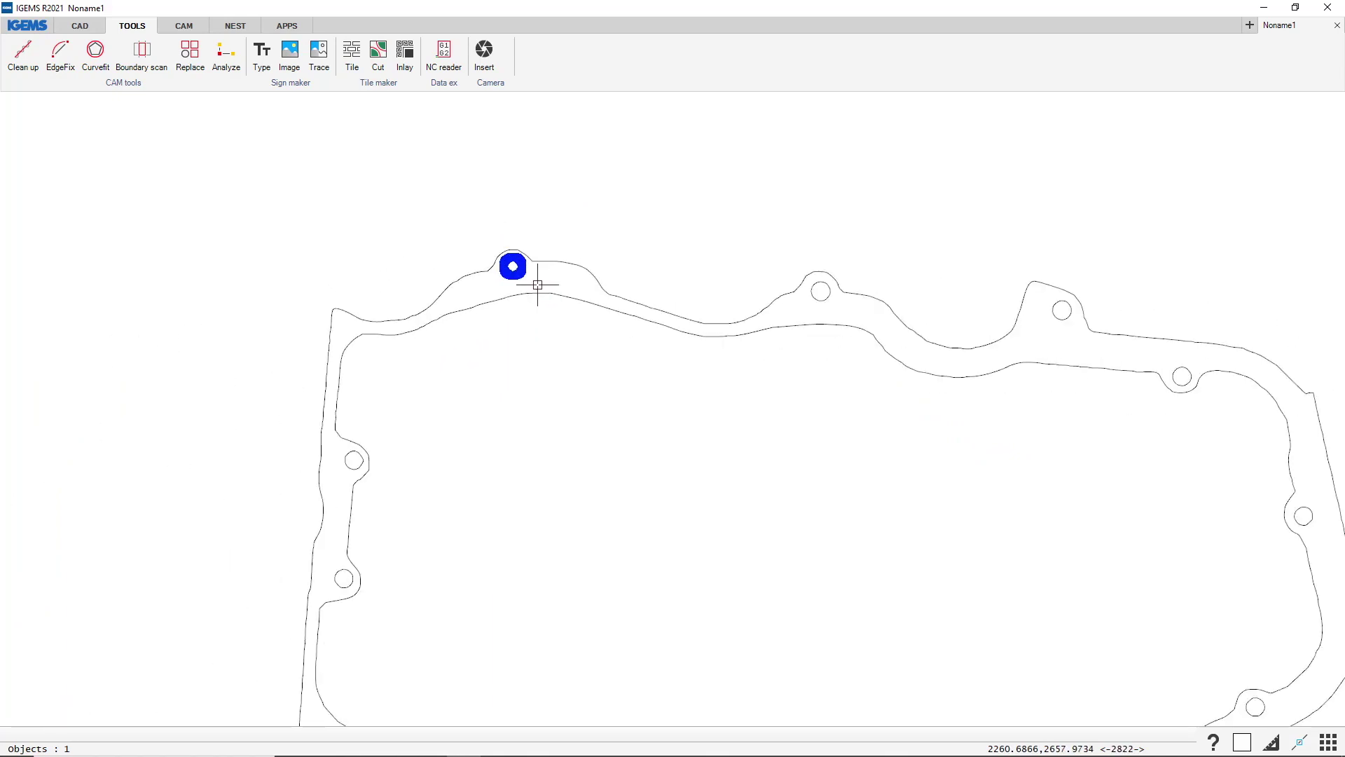
left_click(517, 260)
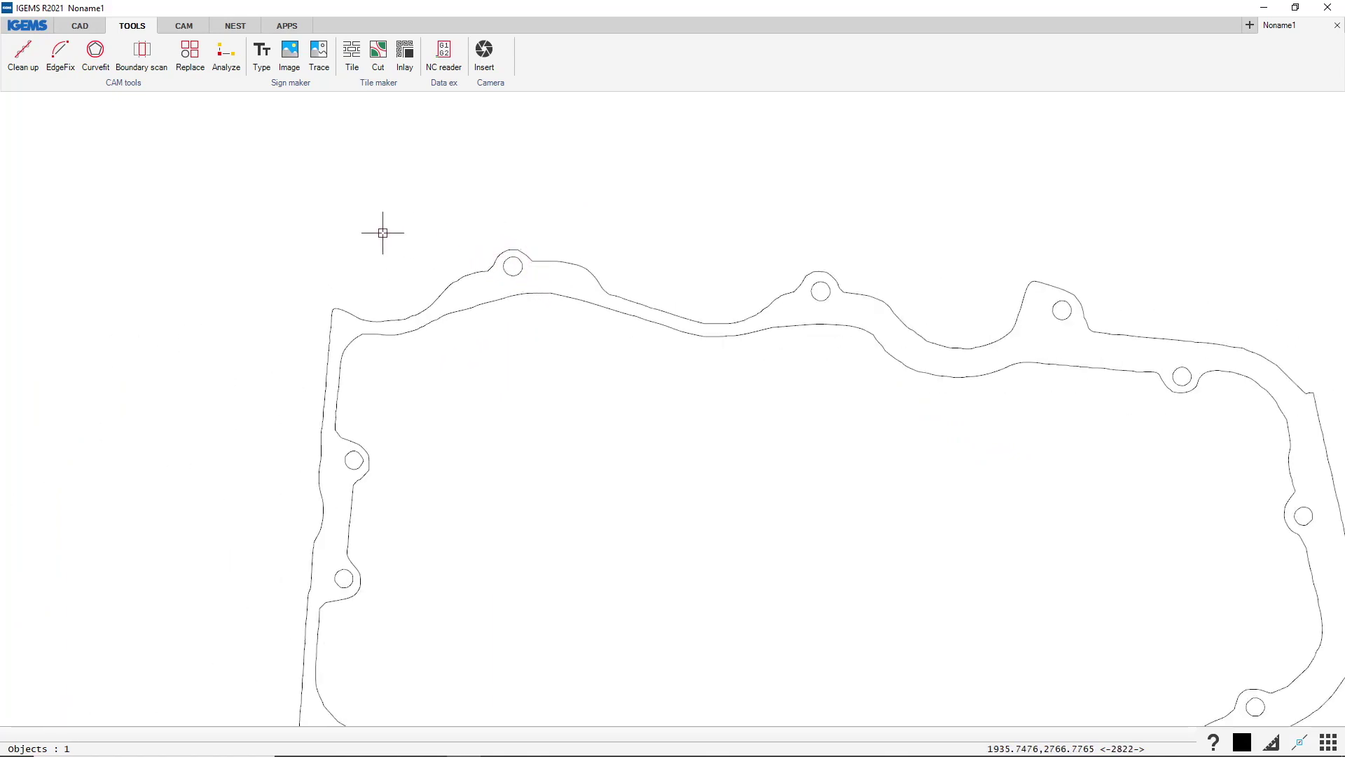
Start the Circle command over the traced gasket.
left_click(81, 26)
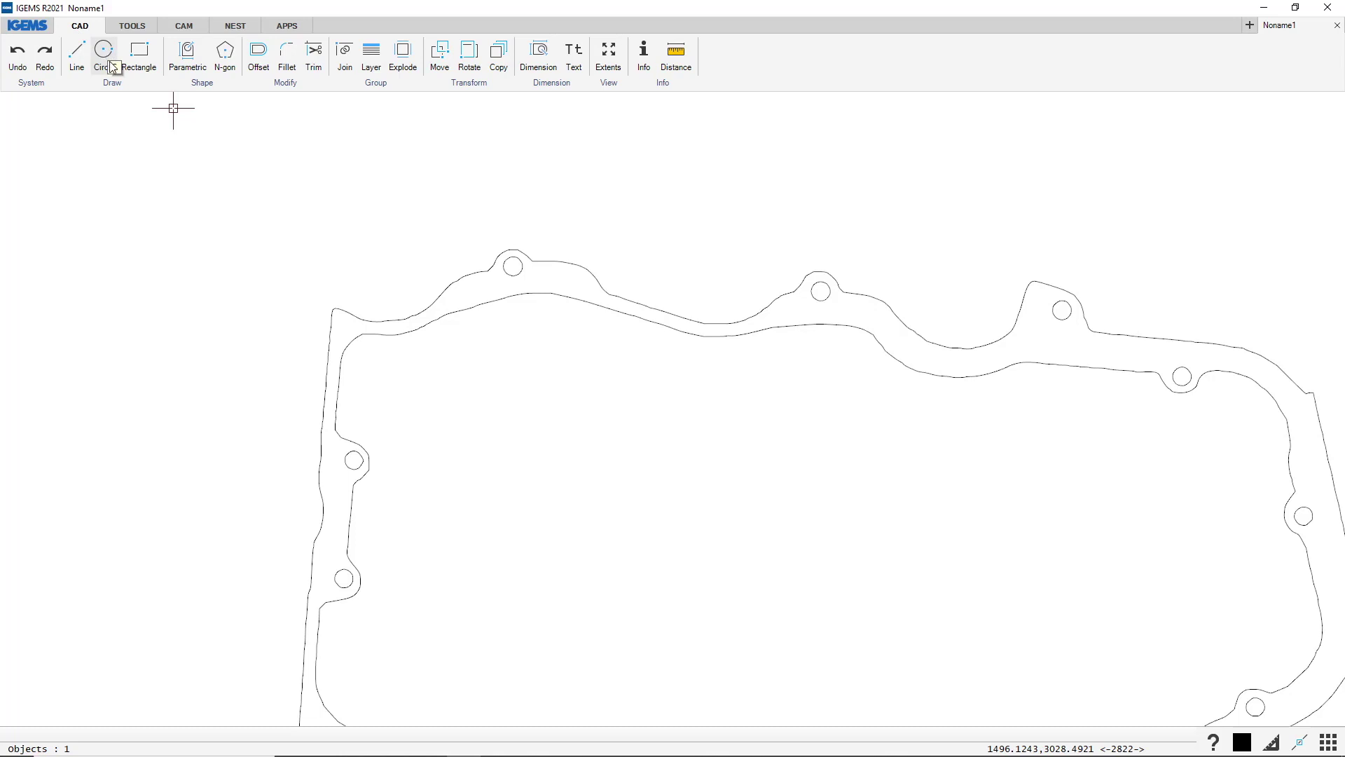
left_click(130, 27)
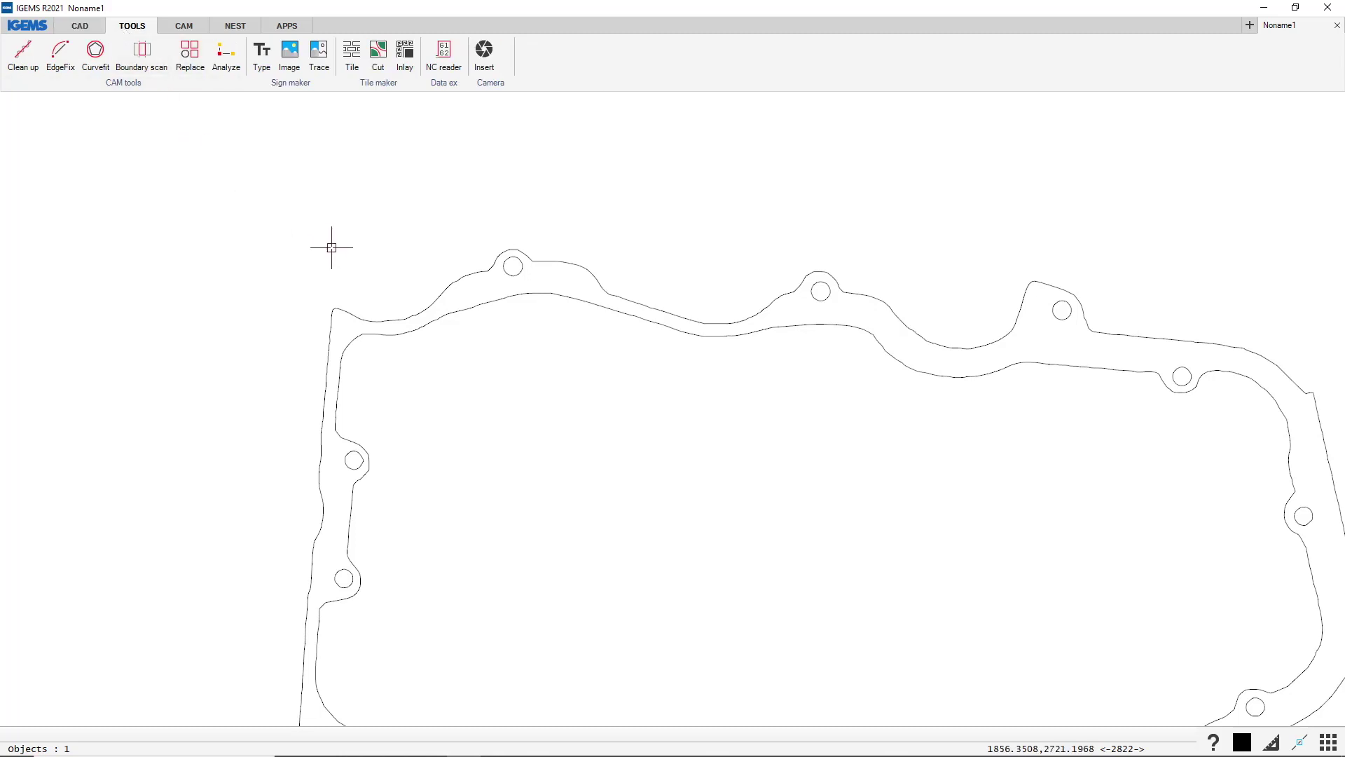
key("Return")
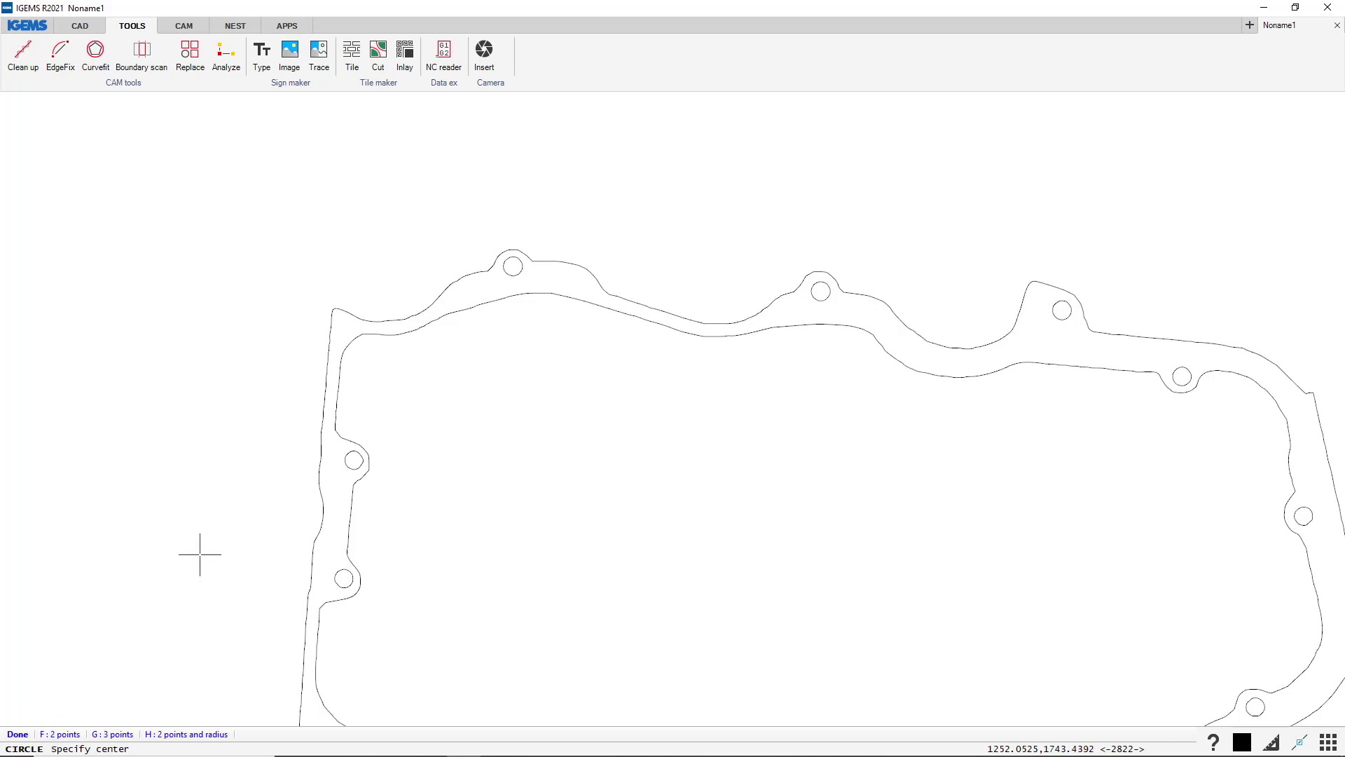
Draw a circle of about 39.5 mm diameter centroid-snapped onto the top hole.
scroll(510, 268, "up", 2)
scroll(510, 268, "up", 2)
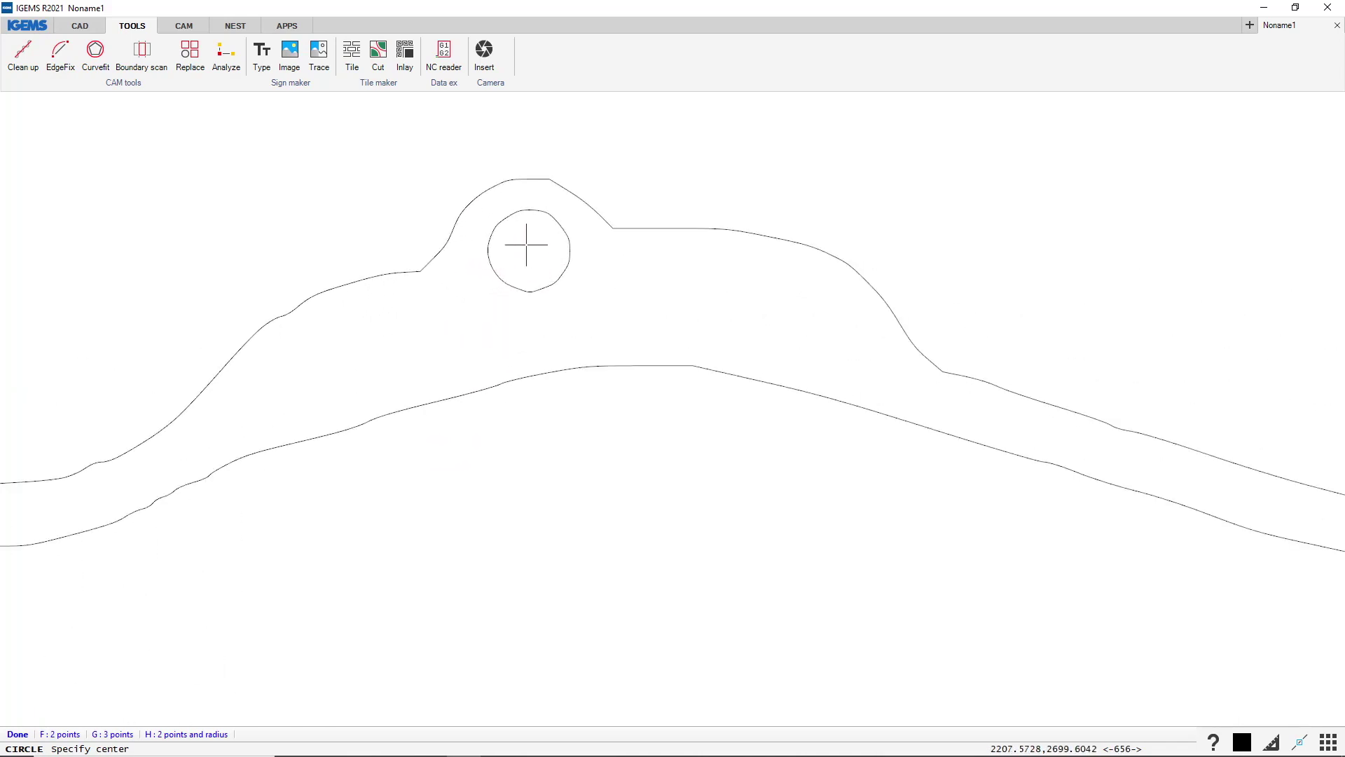
right_click(526, 250)
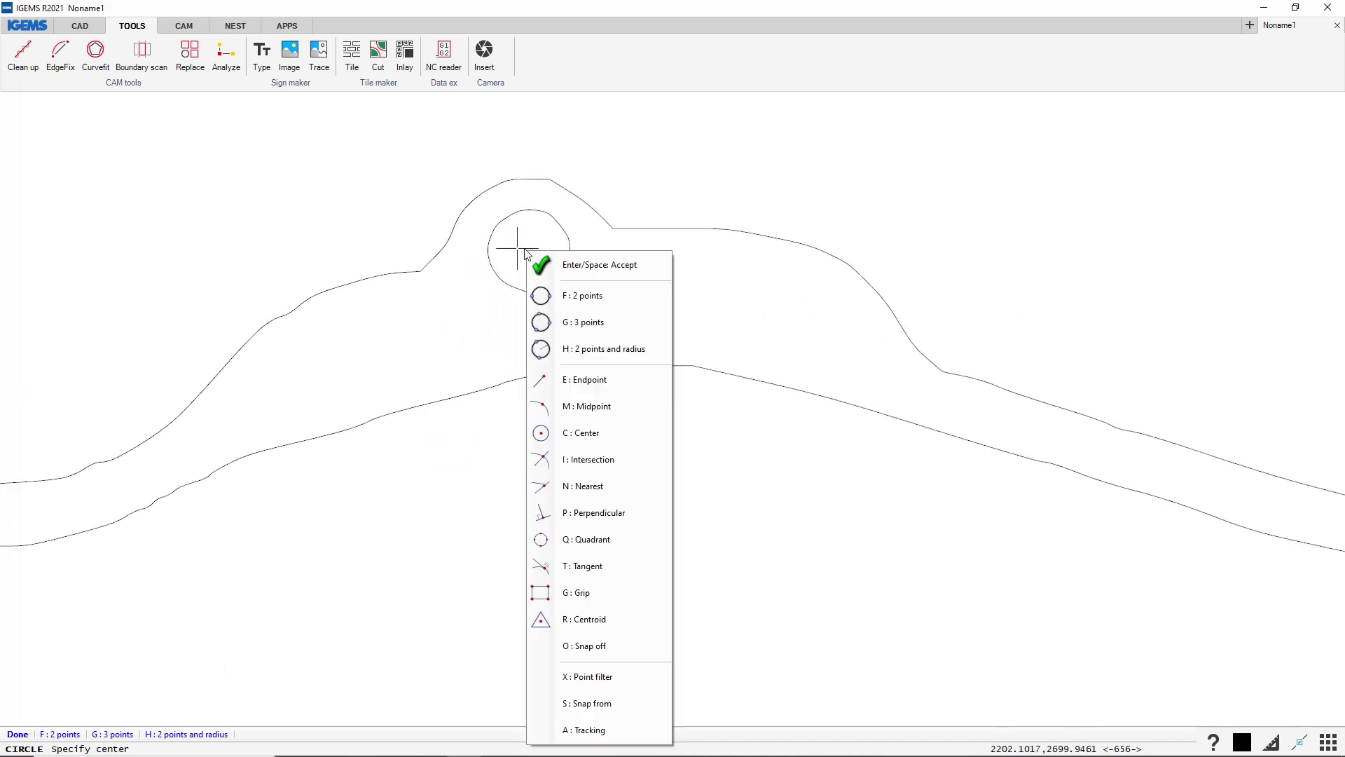
left_click(598, 621)
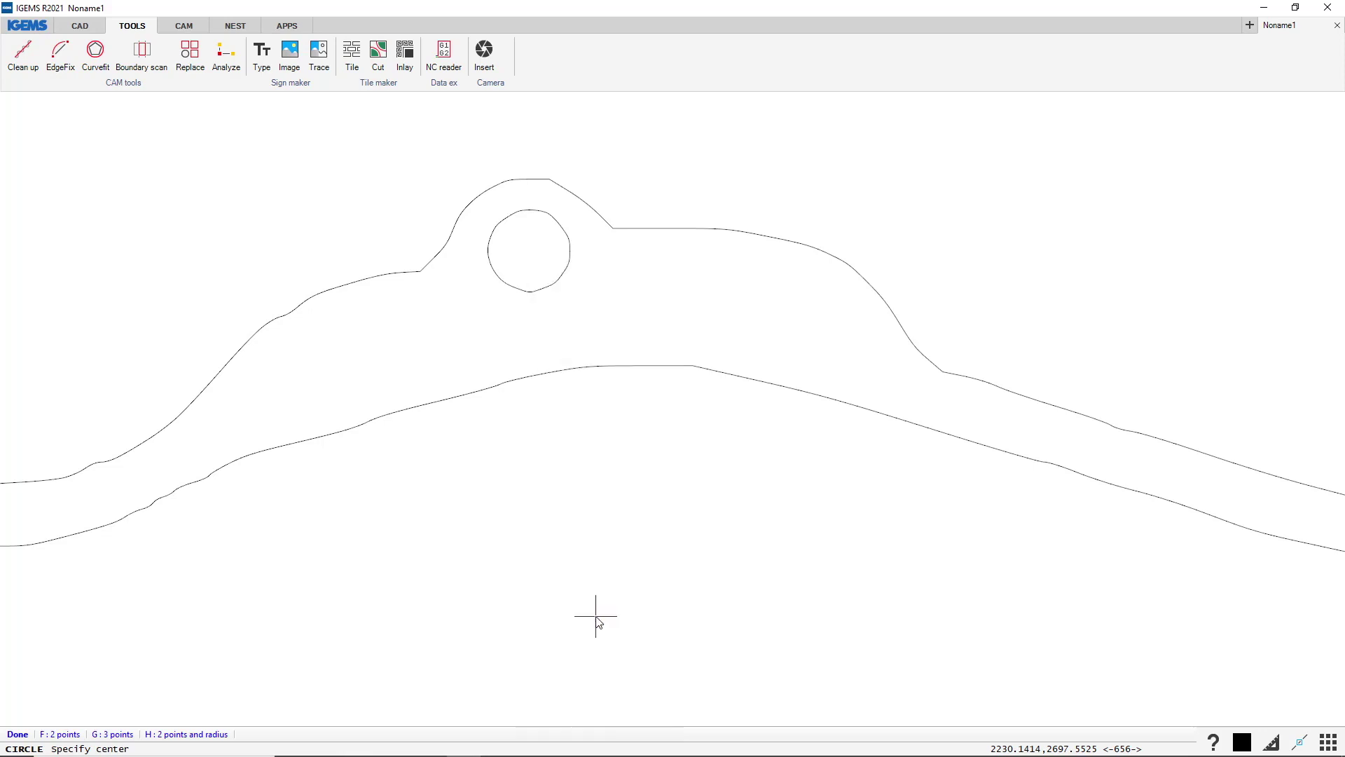
left_click(539, 288)
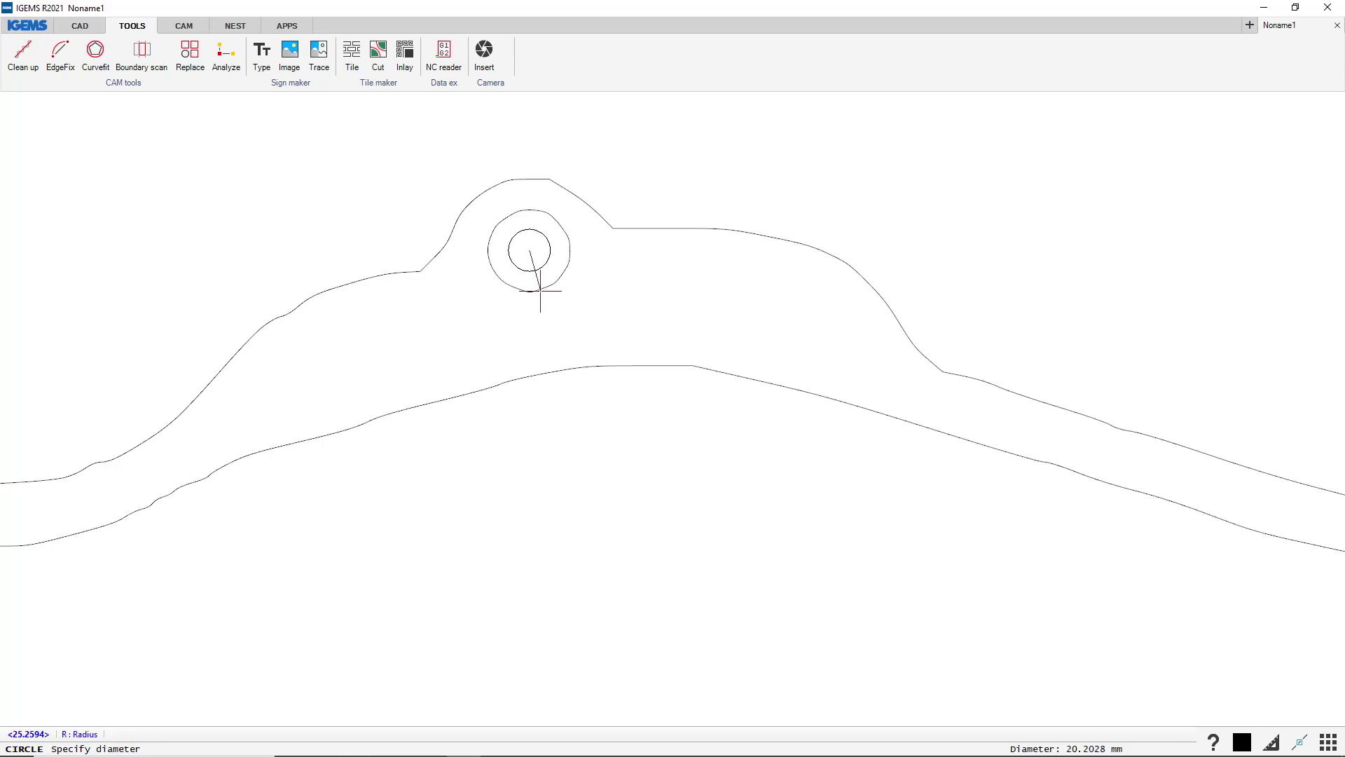
left_click(600, 288)
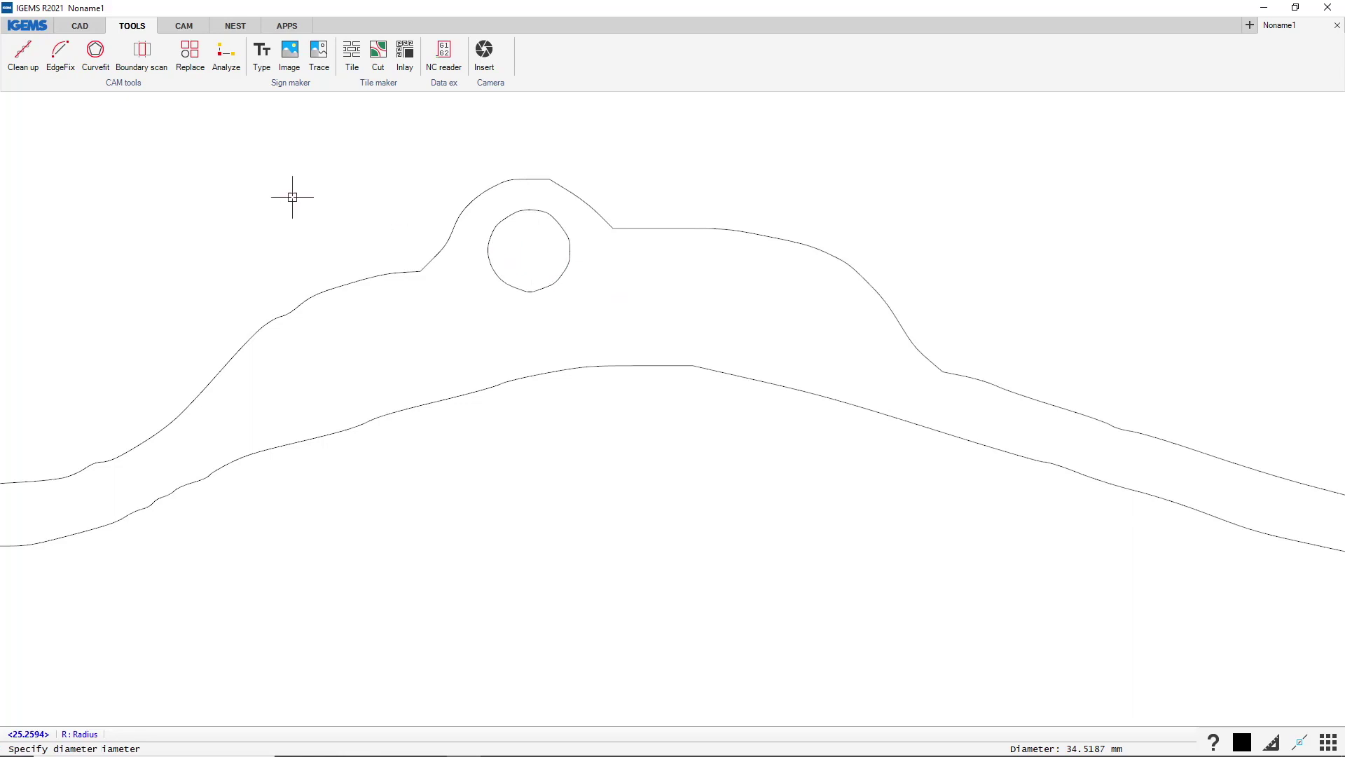
Draw a 40 mm diameter circle above-left of the gasket.
key("Return")
left_click(202, 177)
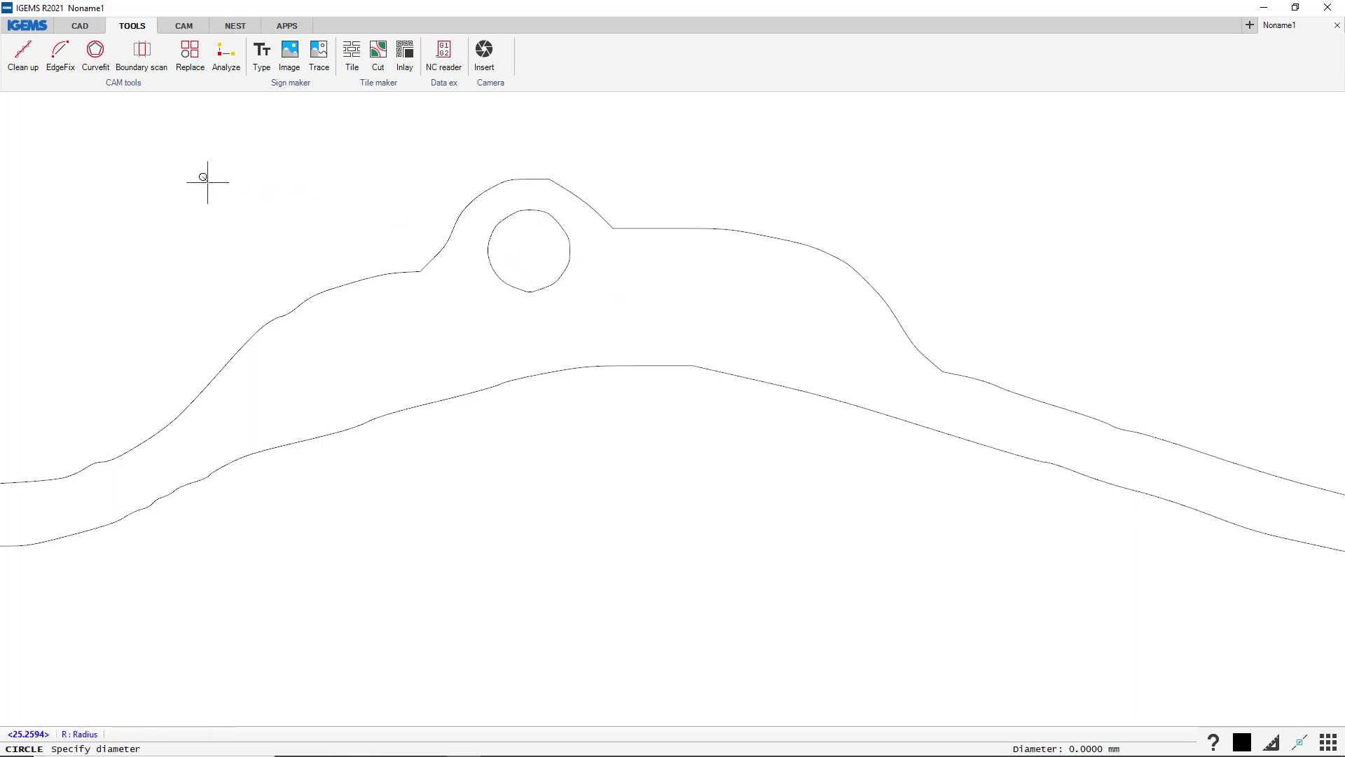
type("40")
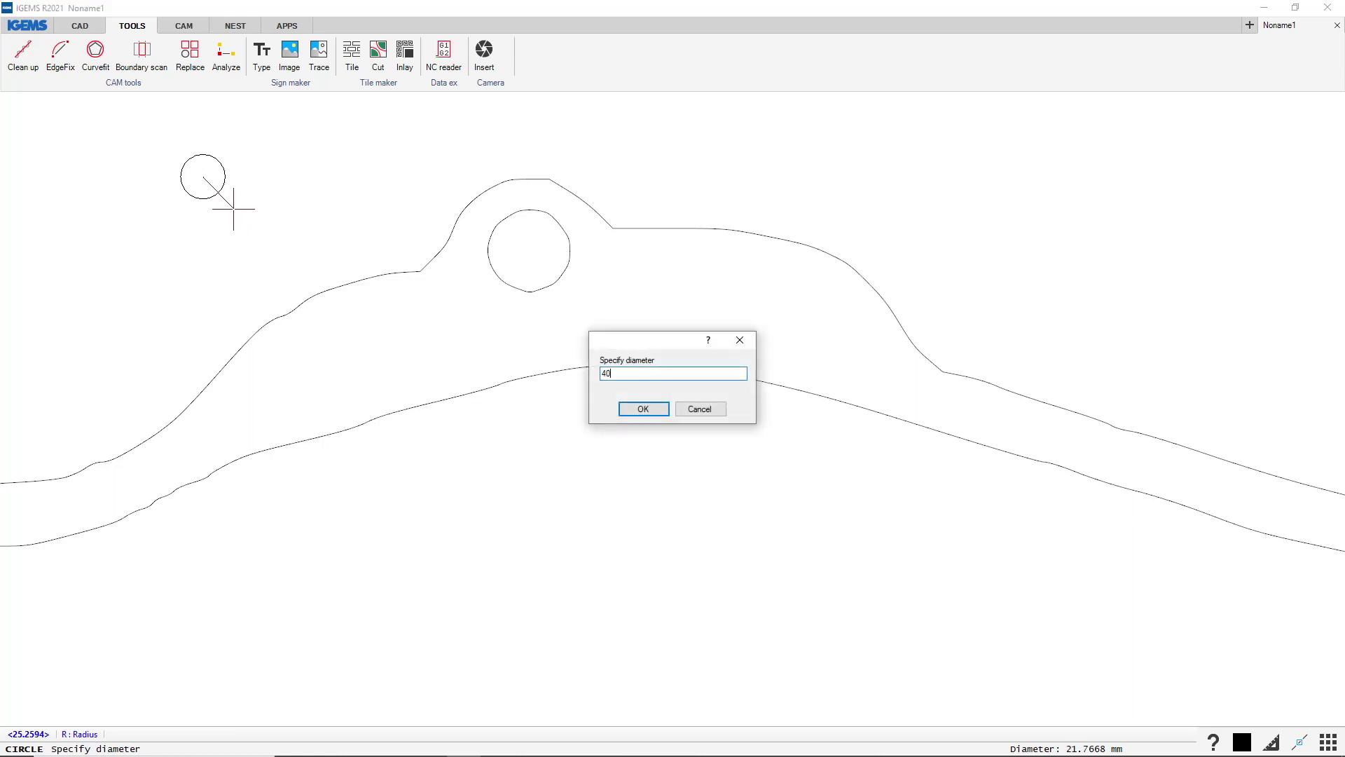
key("Return")
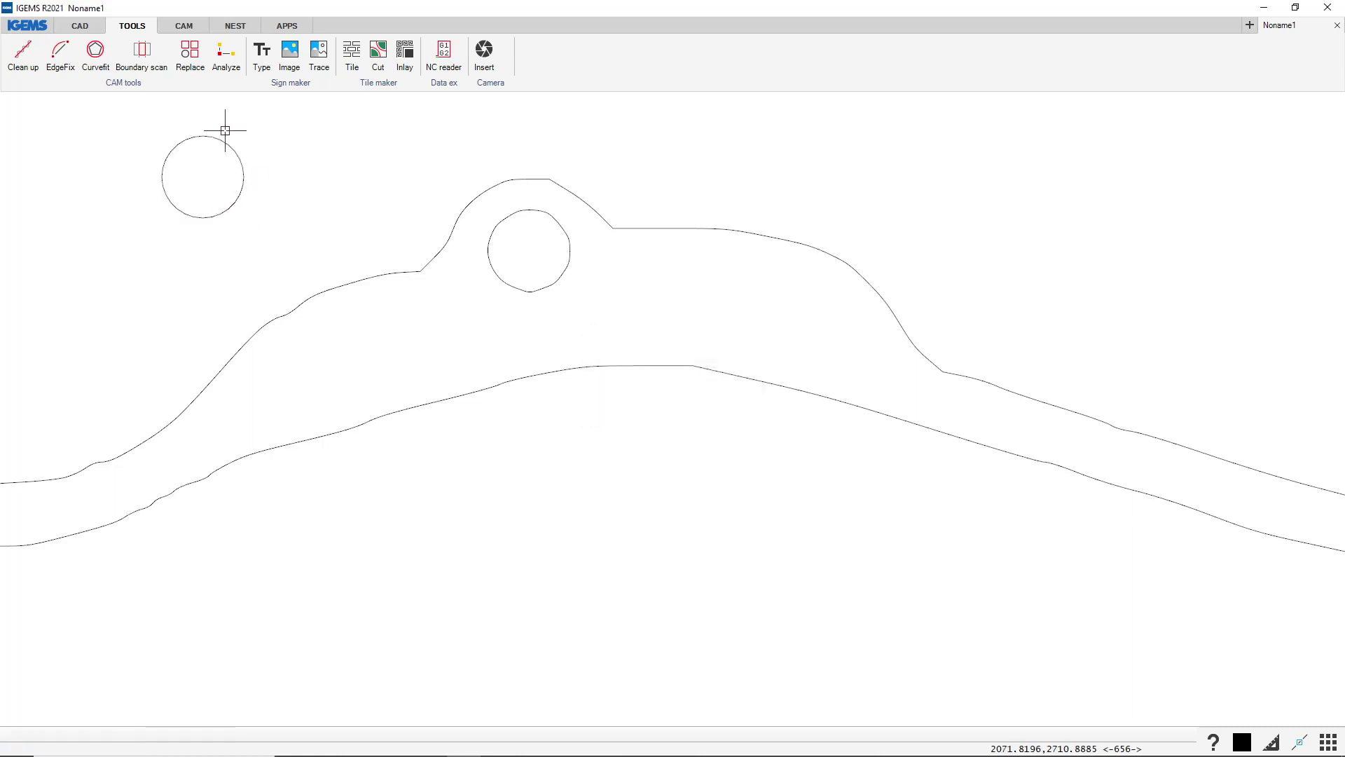
Select the new 40 mm circle plus the gasket's top hole and zoom out to the whole gasket.
left_click(204, 139)
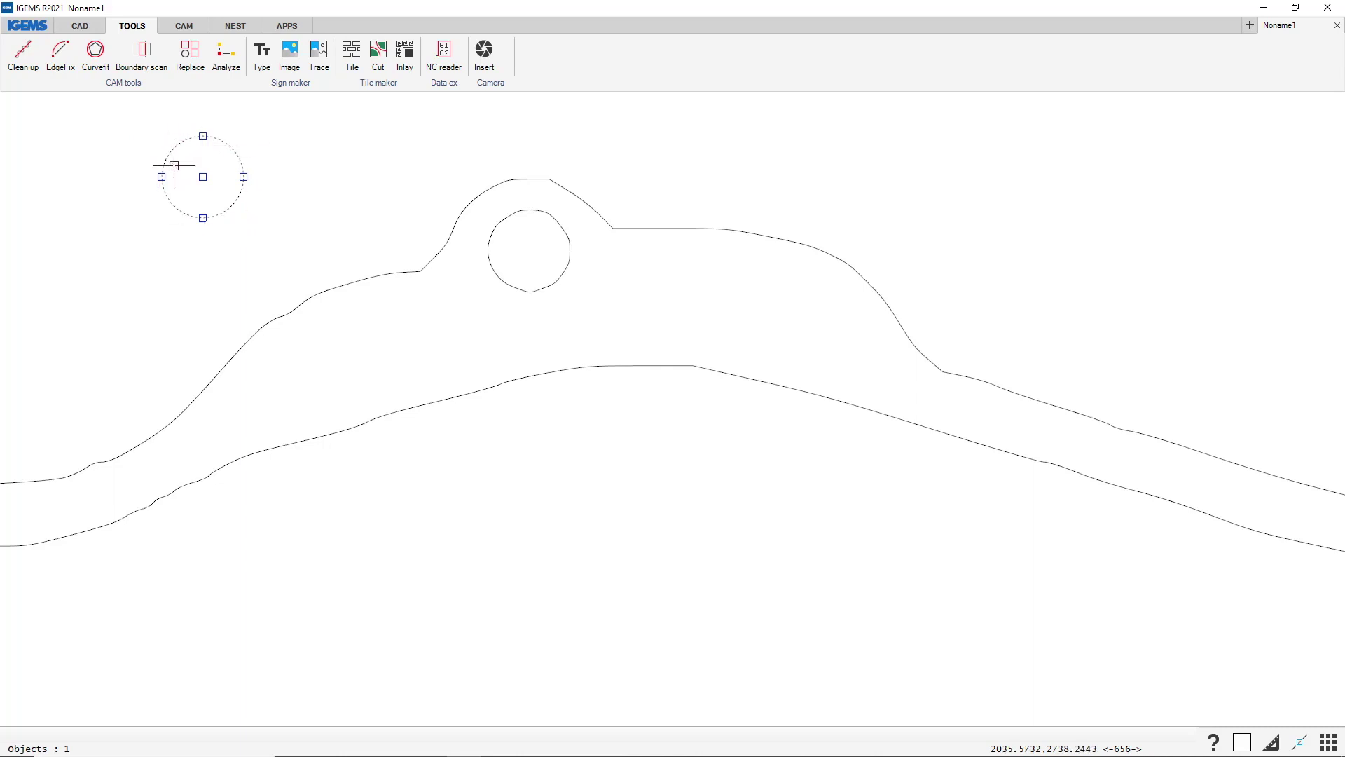
left_click(497, 221)
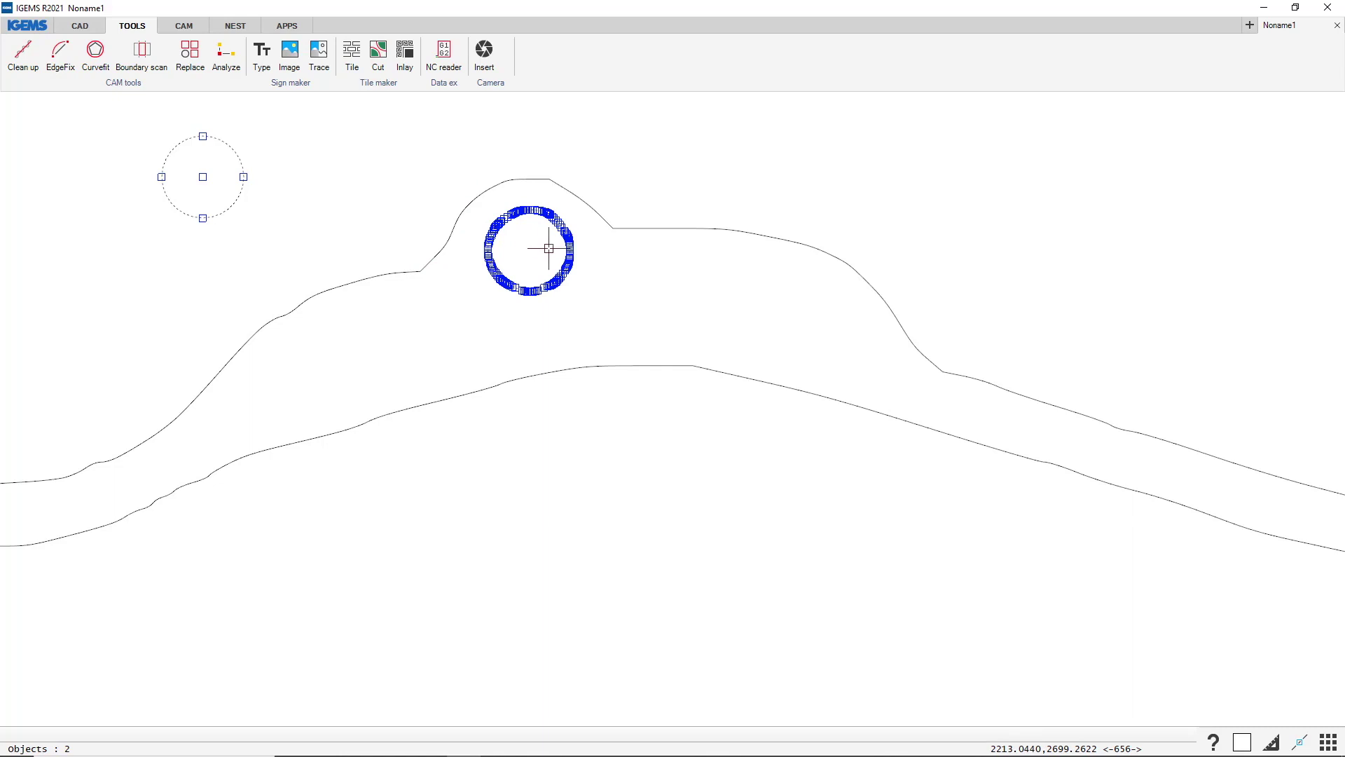
scroll(540, 231, "down", 5)
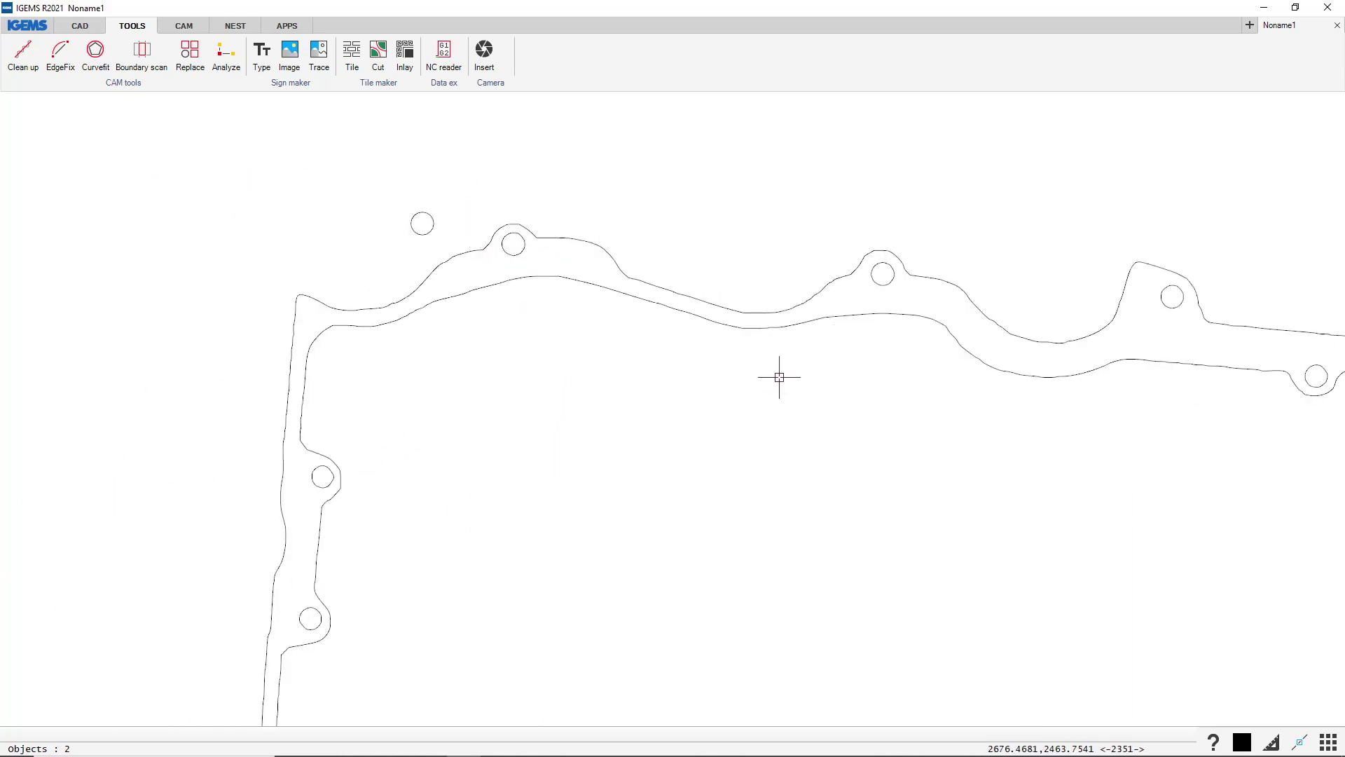
scroll(627, 233, "down", 2)
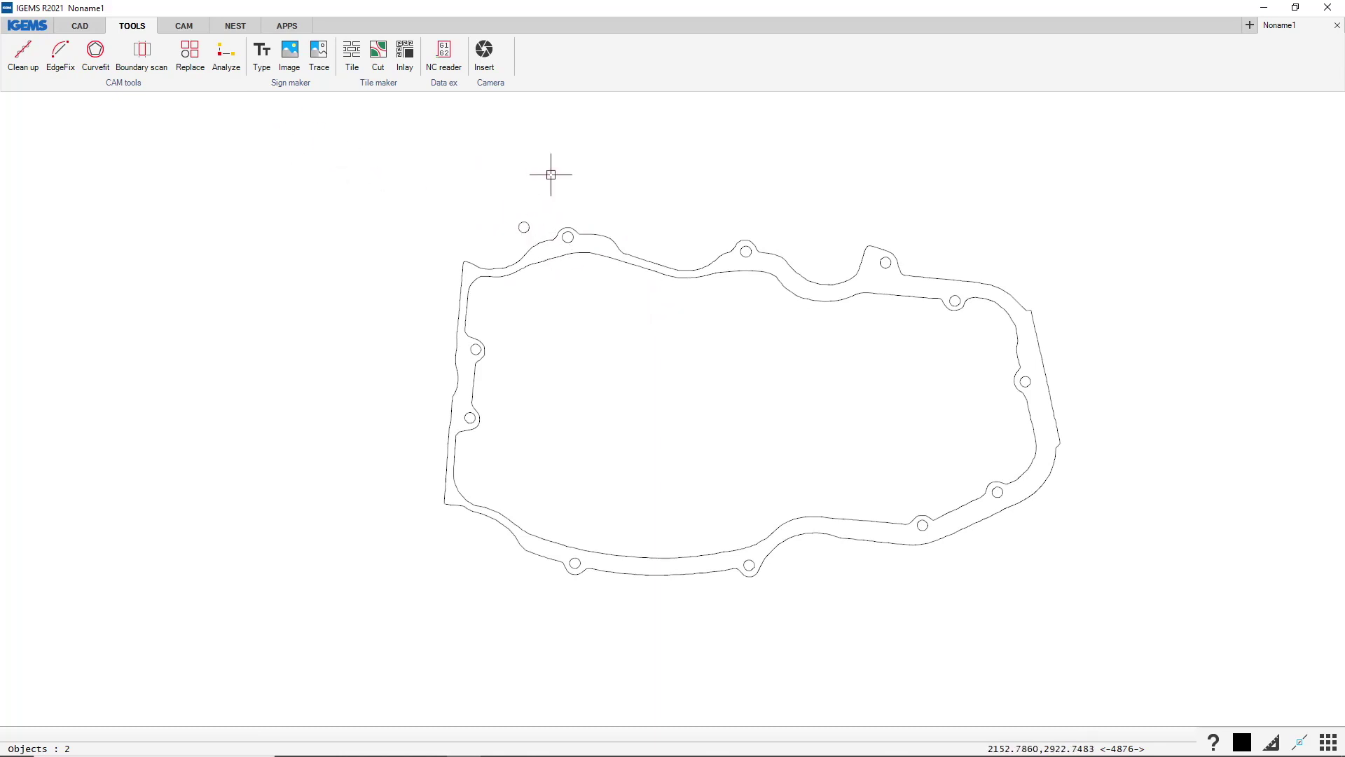
Replace the picked hole circles with the source circle, then select four top and left holes.
left_click(191, 56)
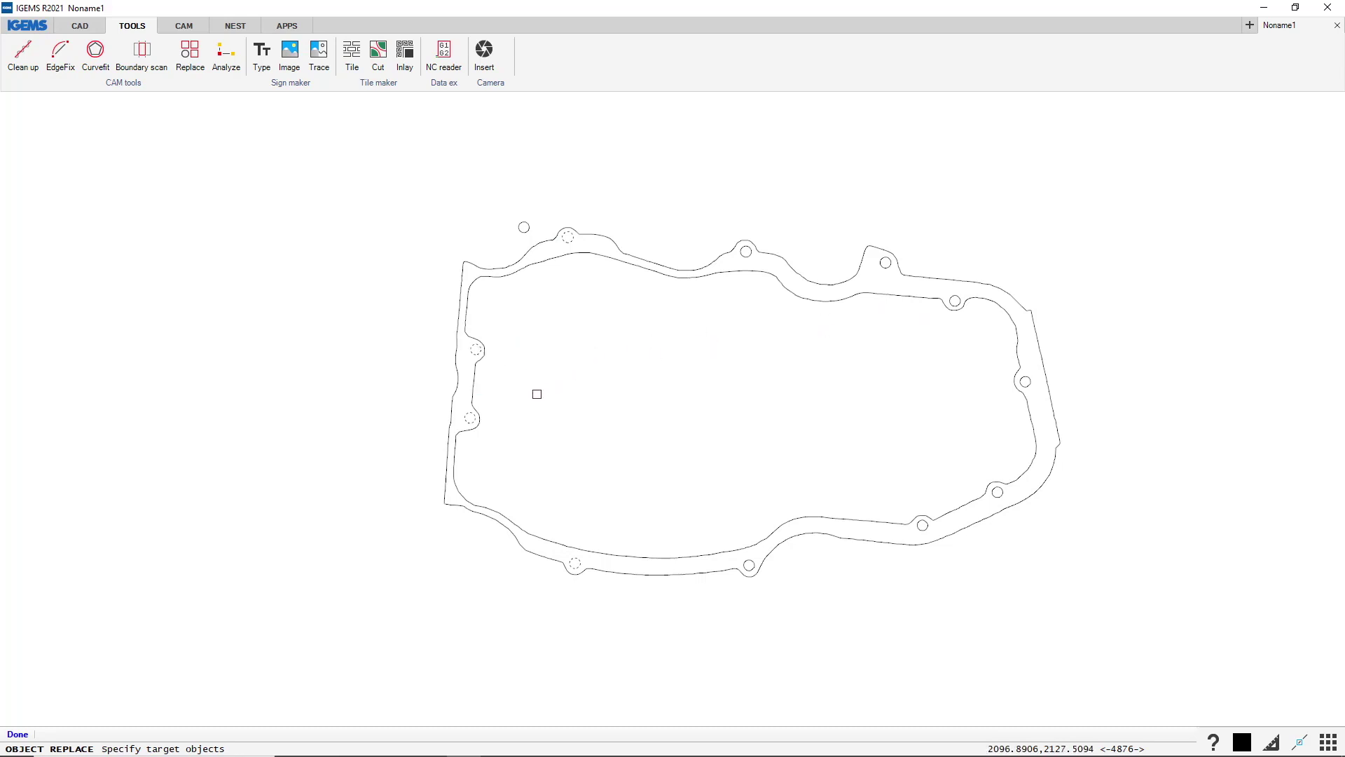
key("Return")
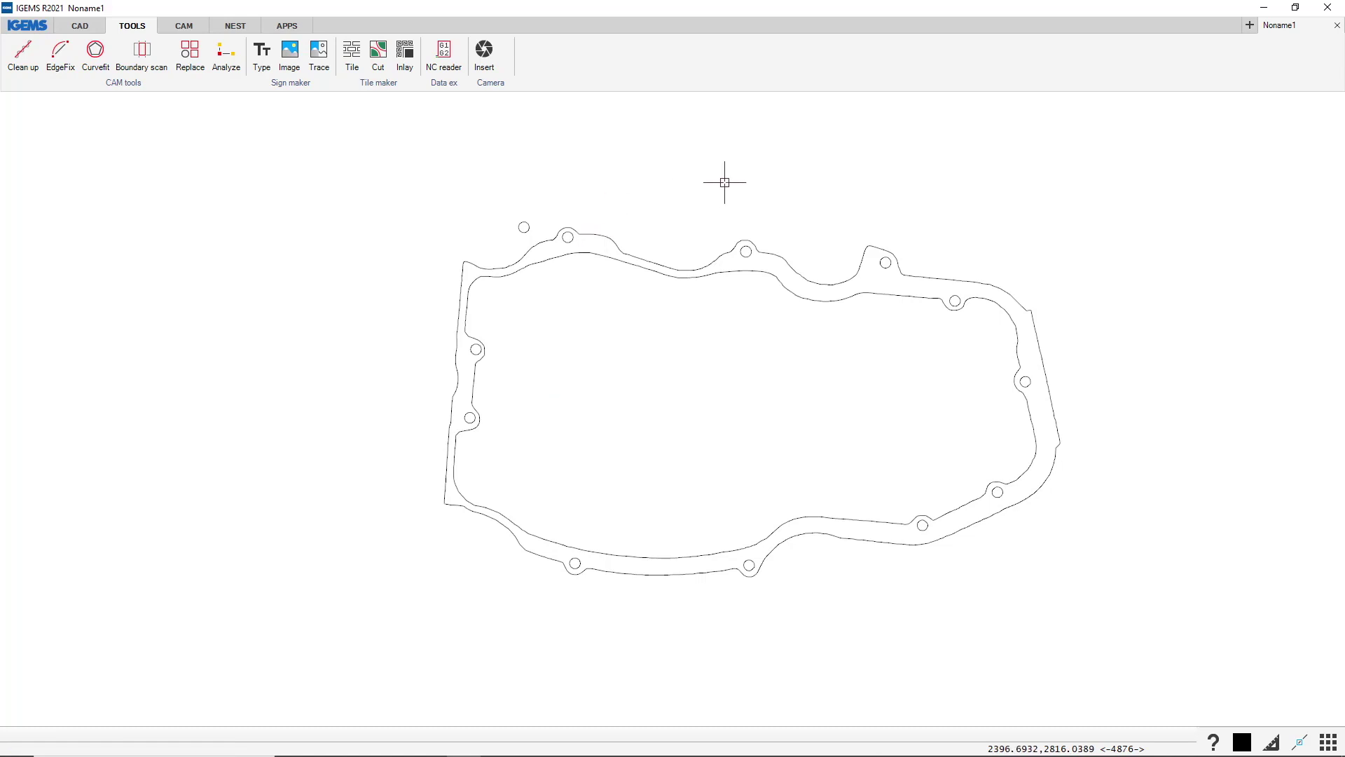
left_click(746, 252)
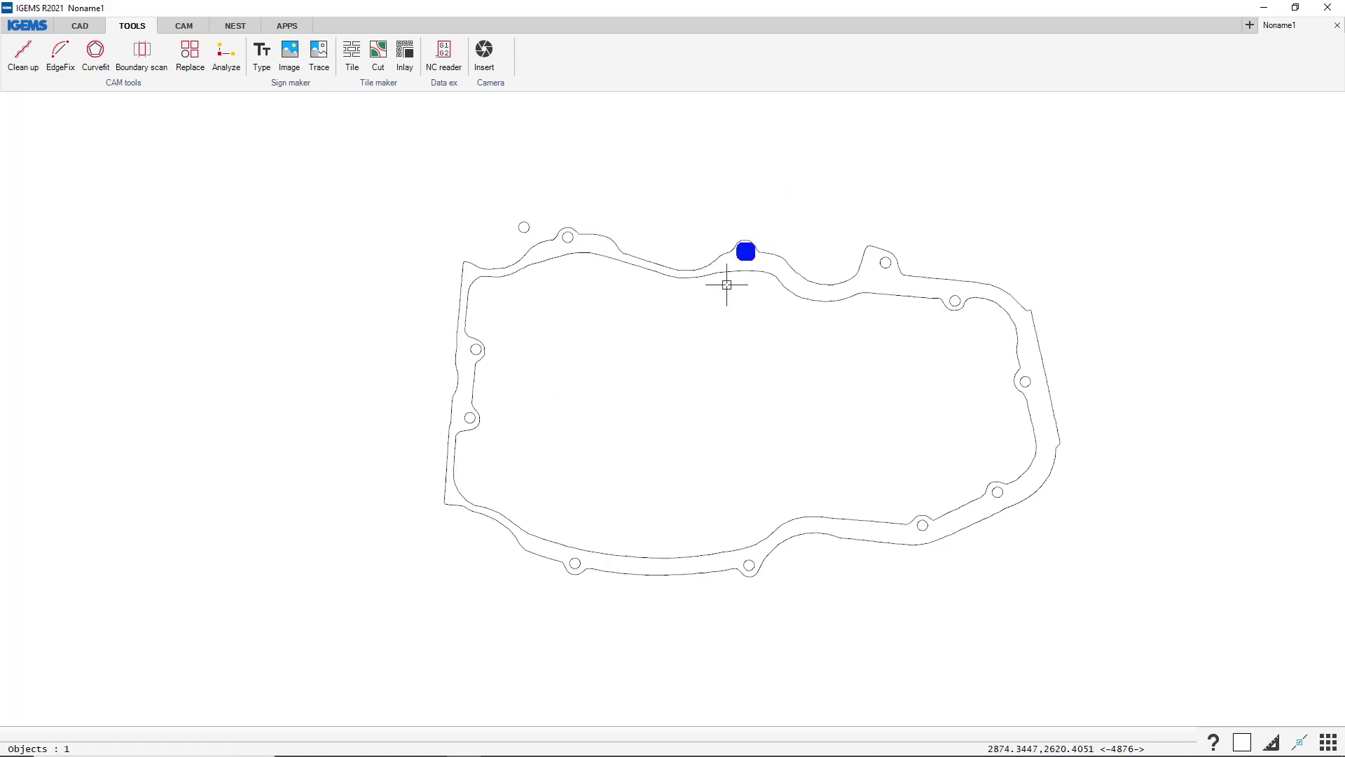
scroll(757, 231, "up", 3)
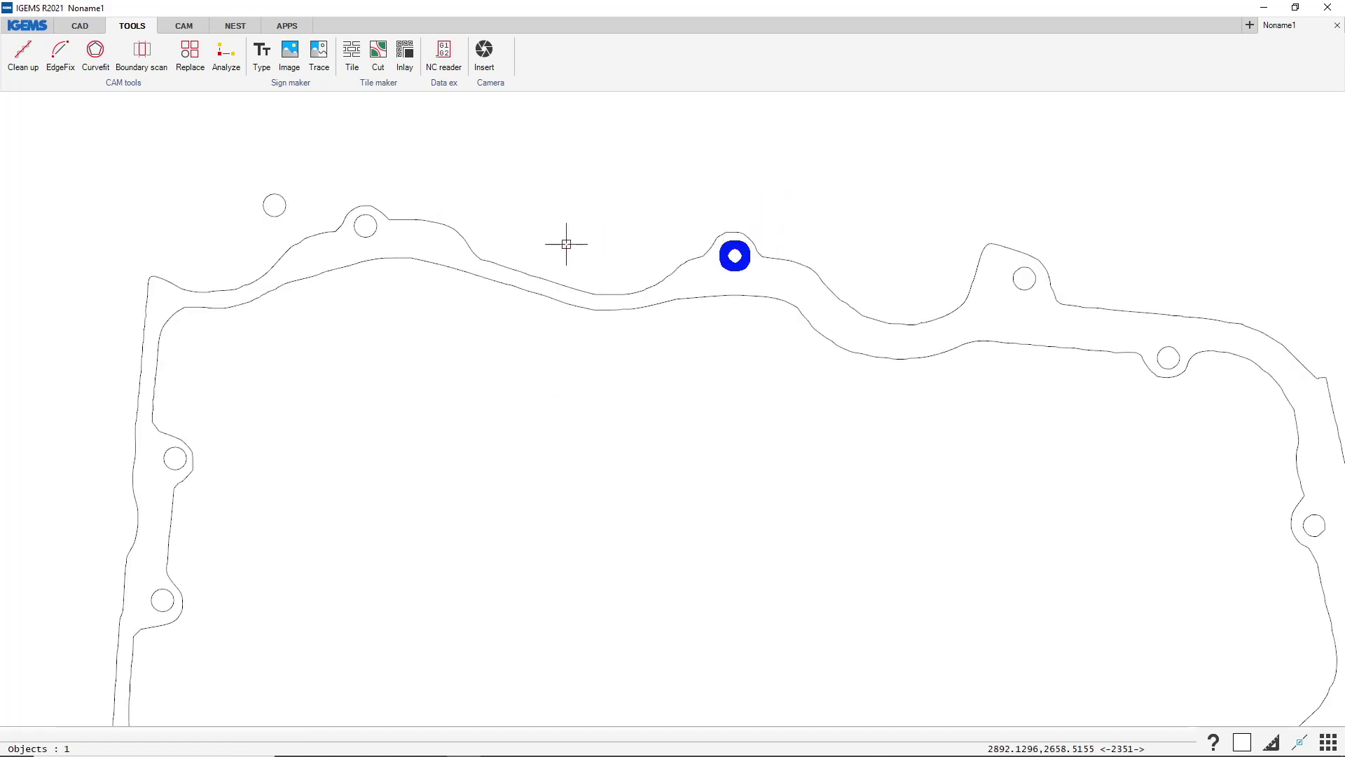
left_click(375, 234)
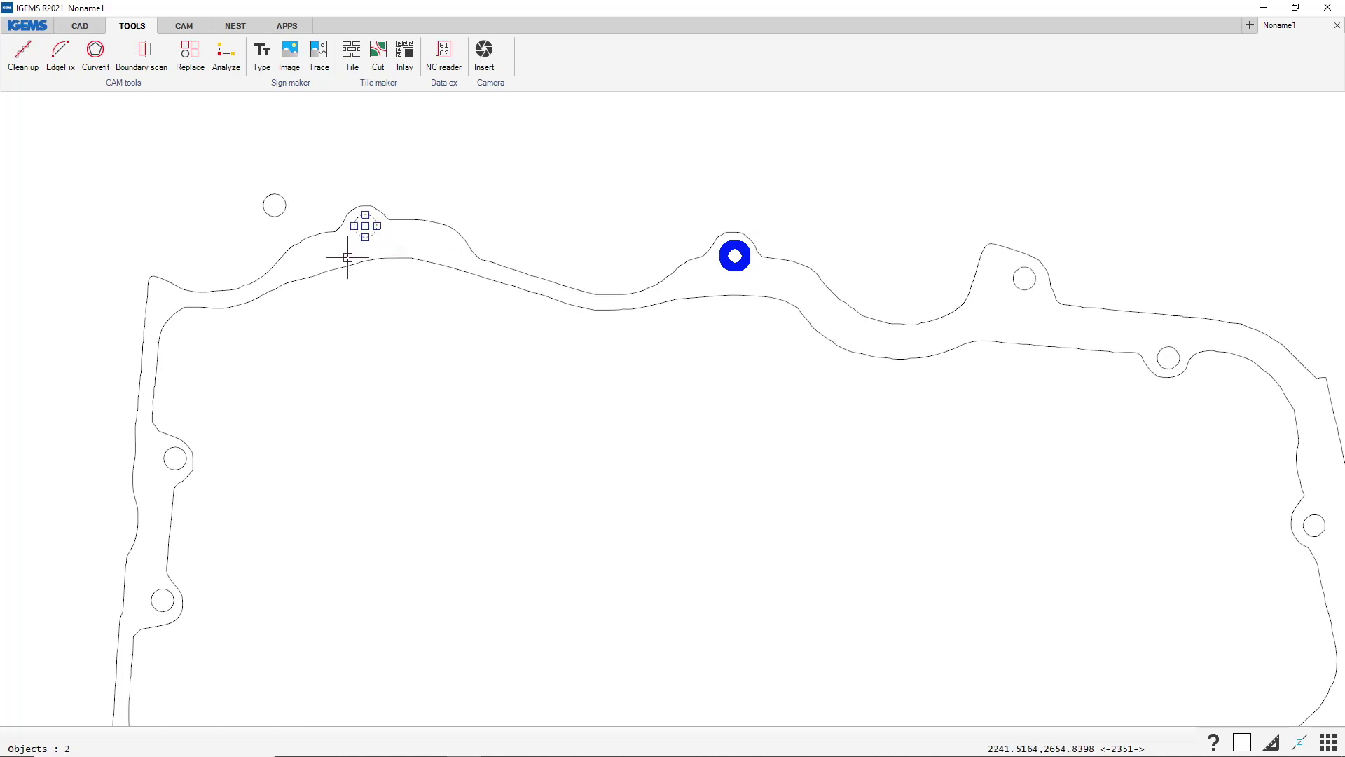
left_click(171, 470)
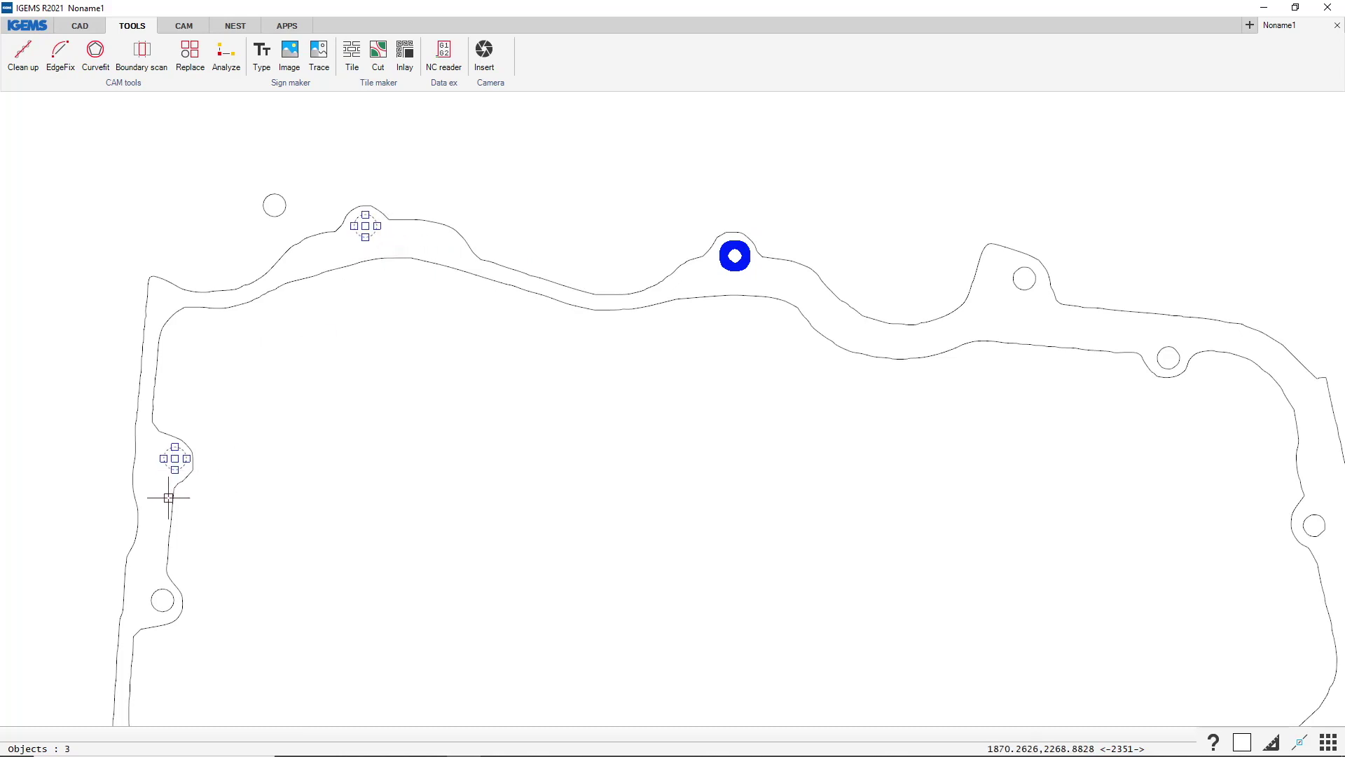
left_click(164, 587)
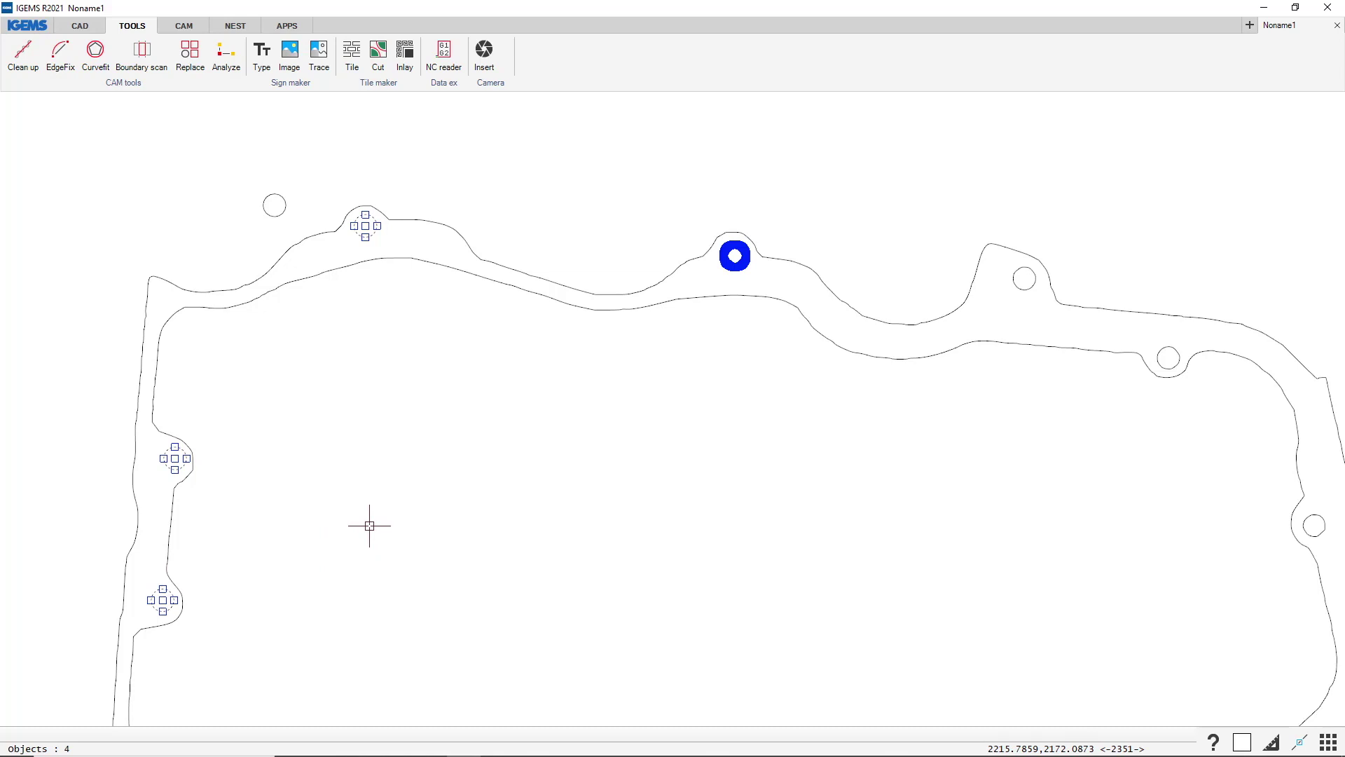
scroll(390, 481, "down", 5)
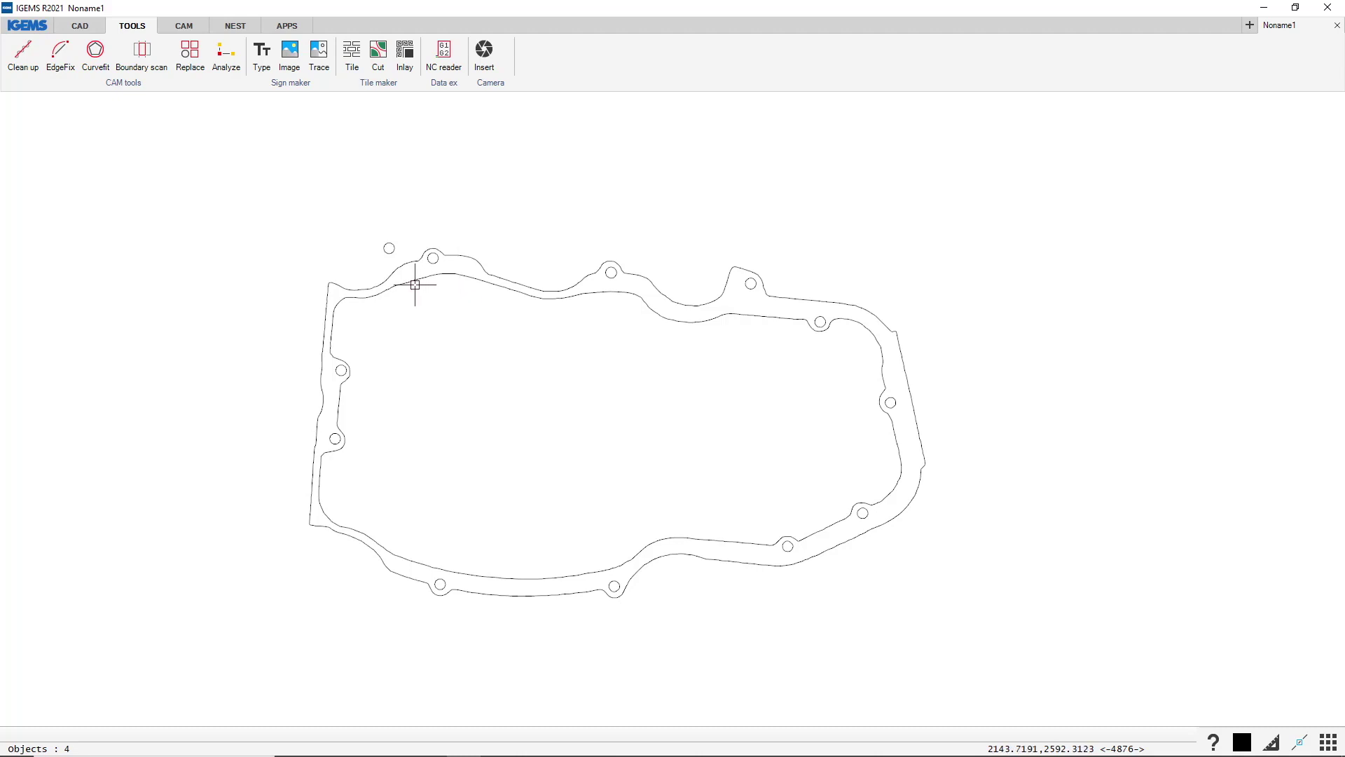
Clean up the gasket's outer and inner contours.
left_click(460, 258)
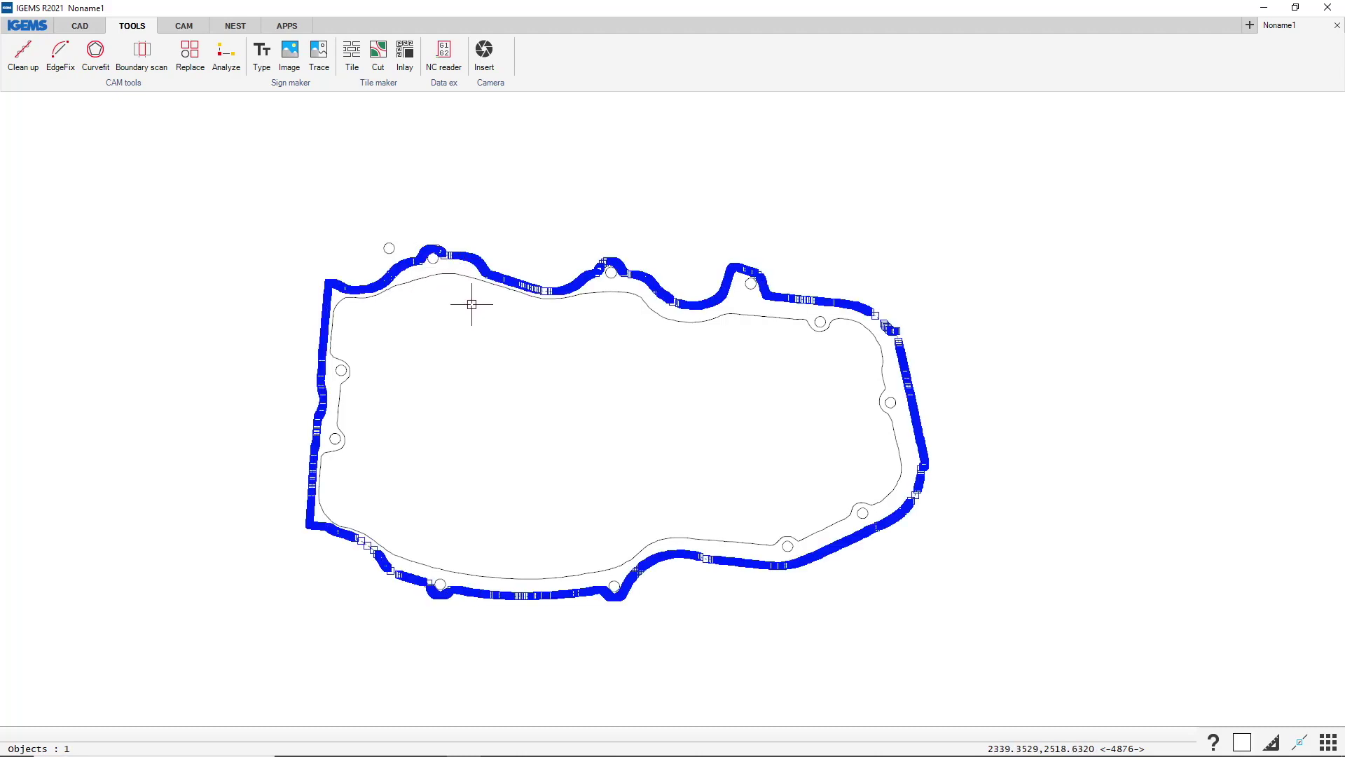
left_click(460, 275)
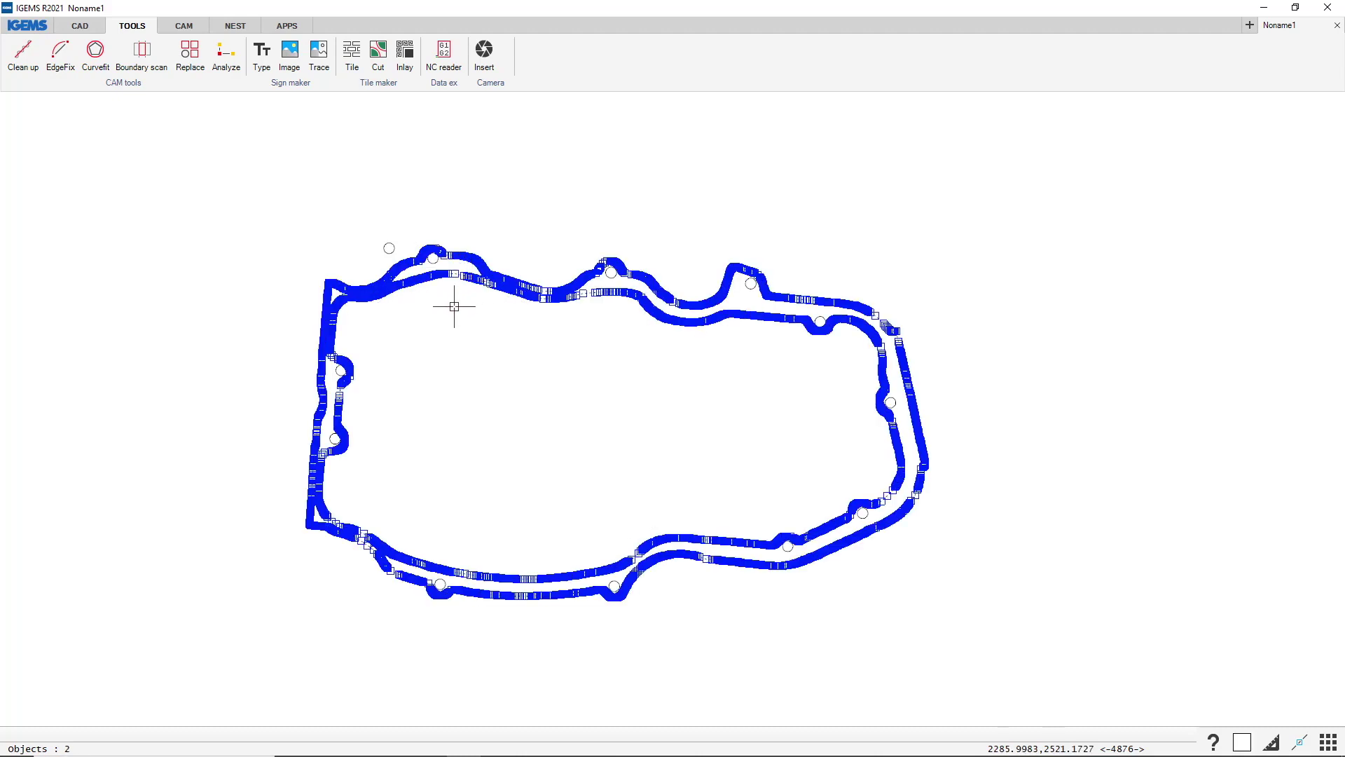
left_click(23, 58)
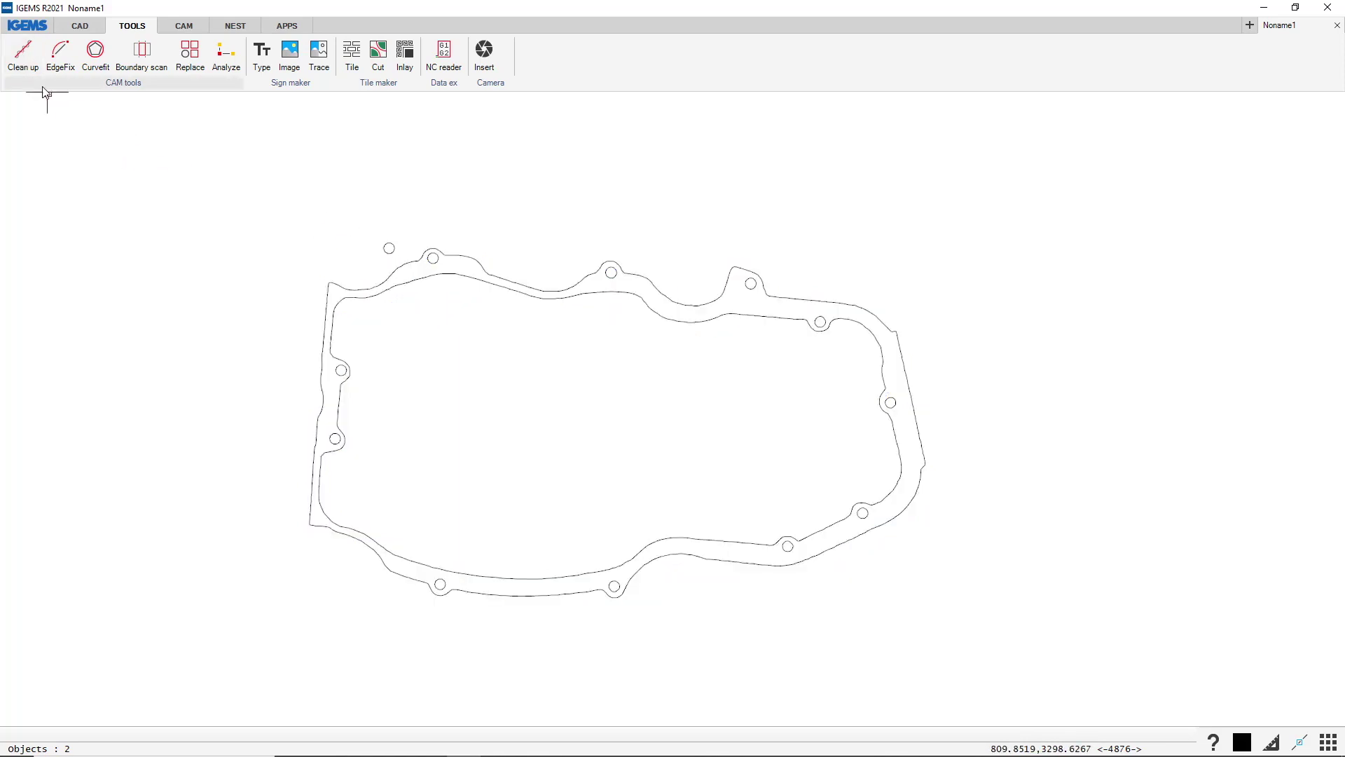
Draw a long ortho-constrained horizontal line above the gasket.
left_click(79, 28)
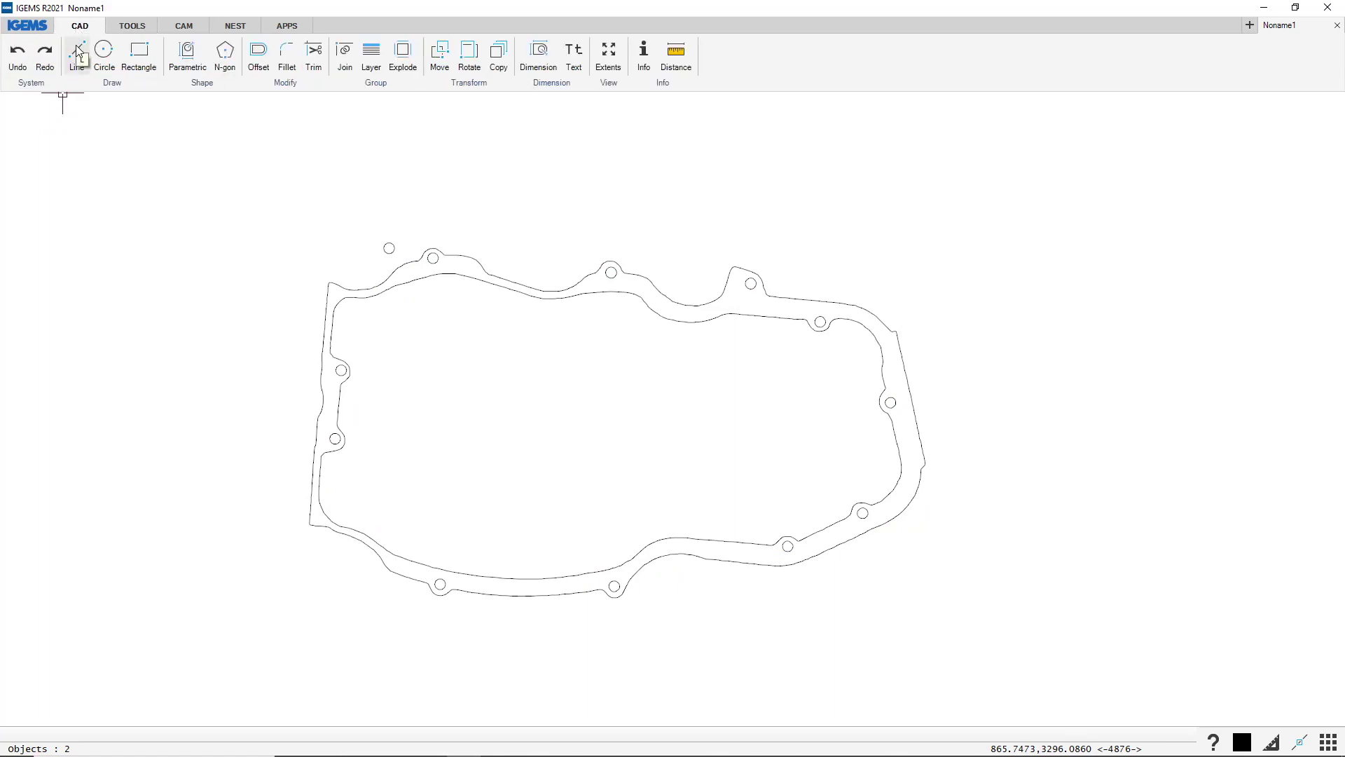
left_click(78, 50)
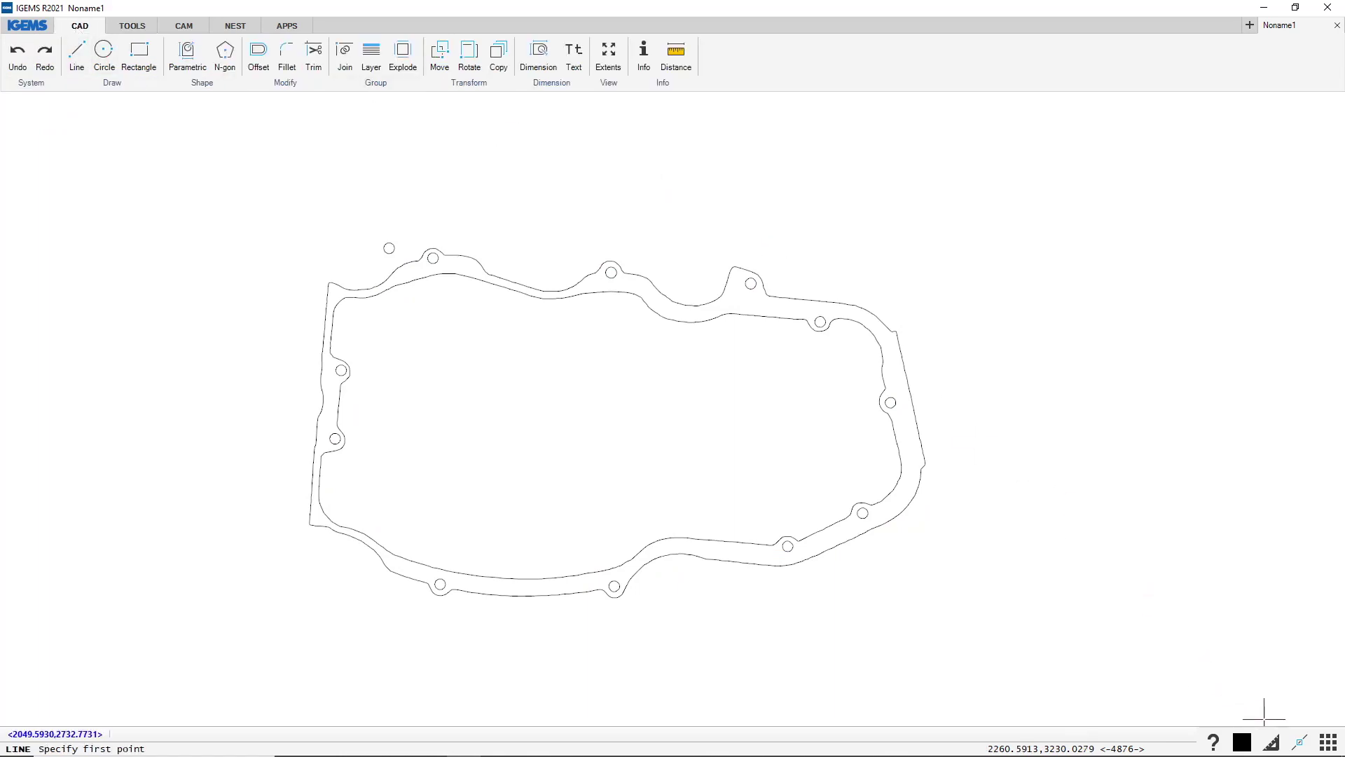
left_click(1272, 742)
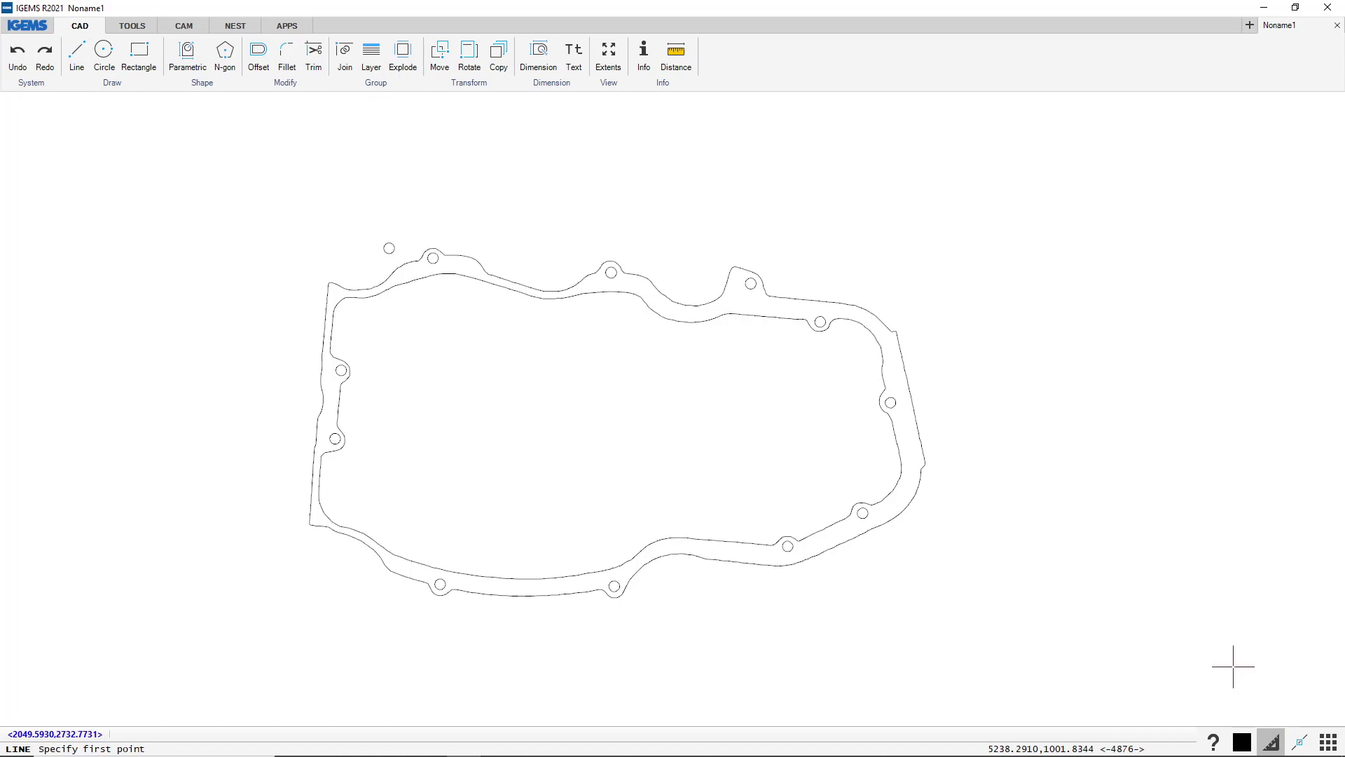
left_click(429, 164)
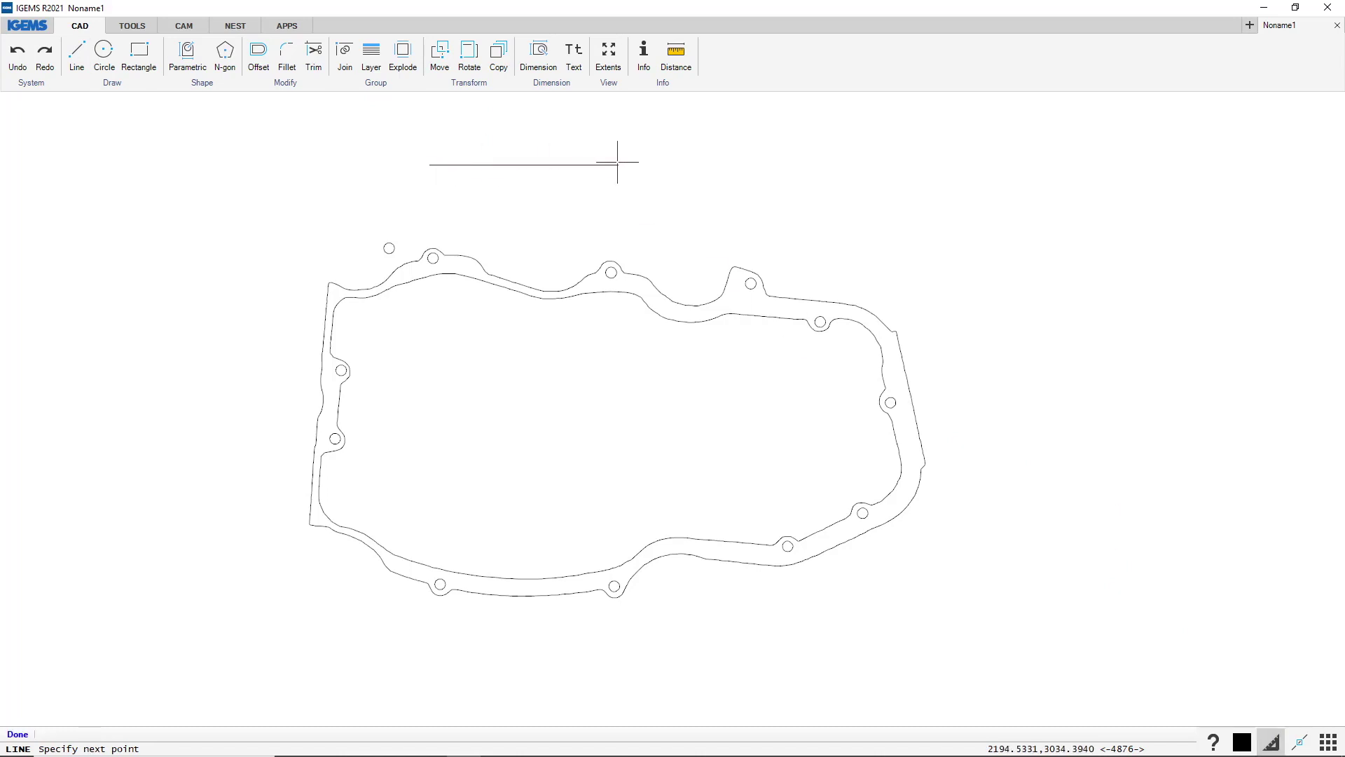
left_click(750, 162)
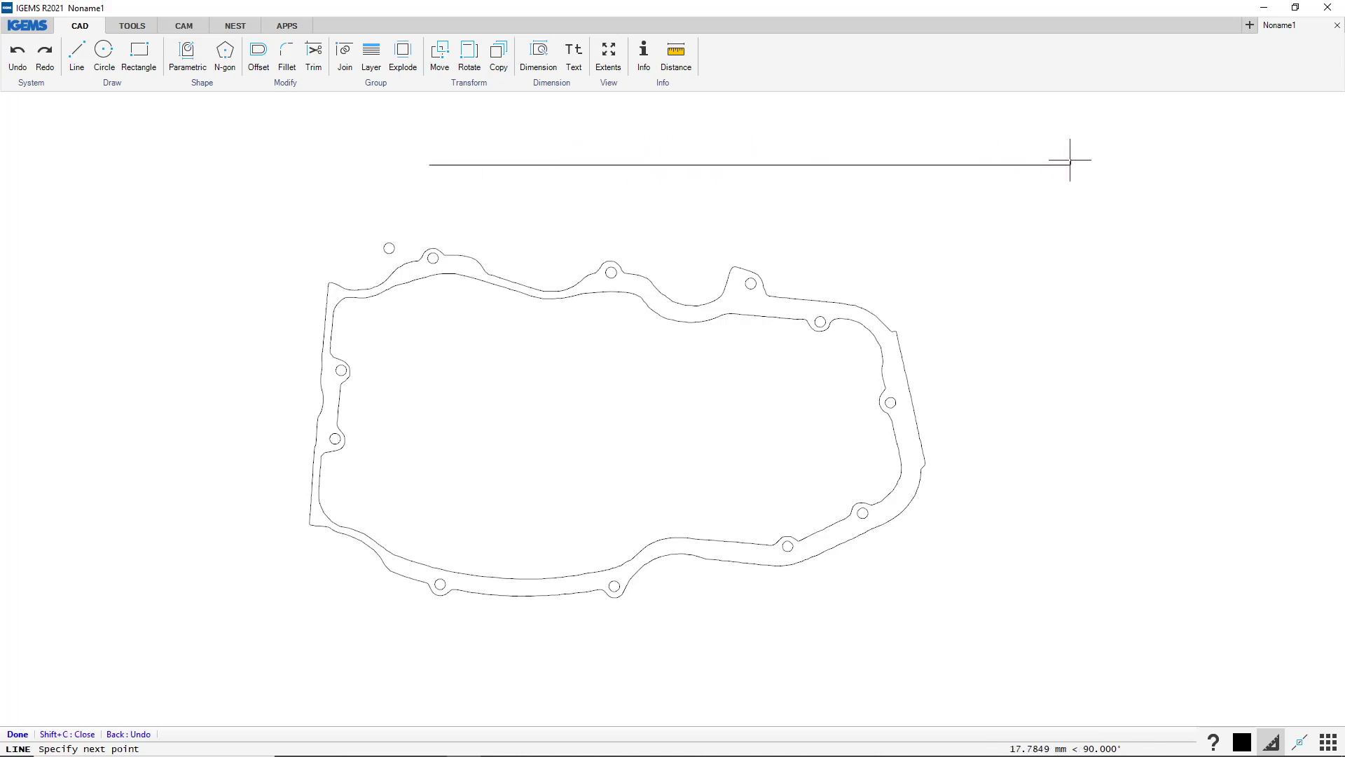
left_click(771, 165)
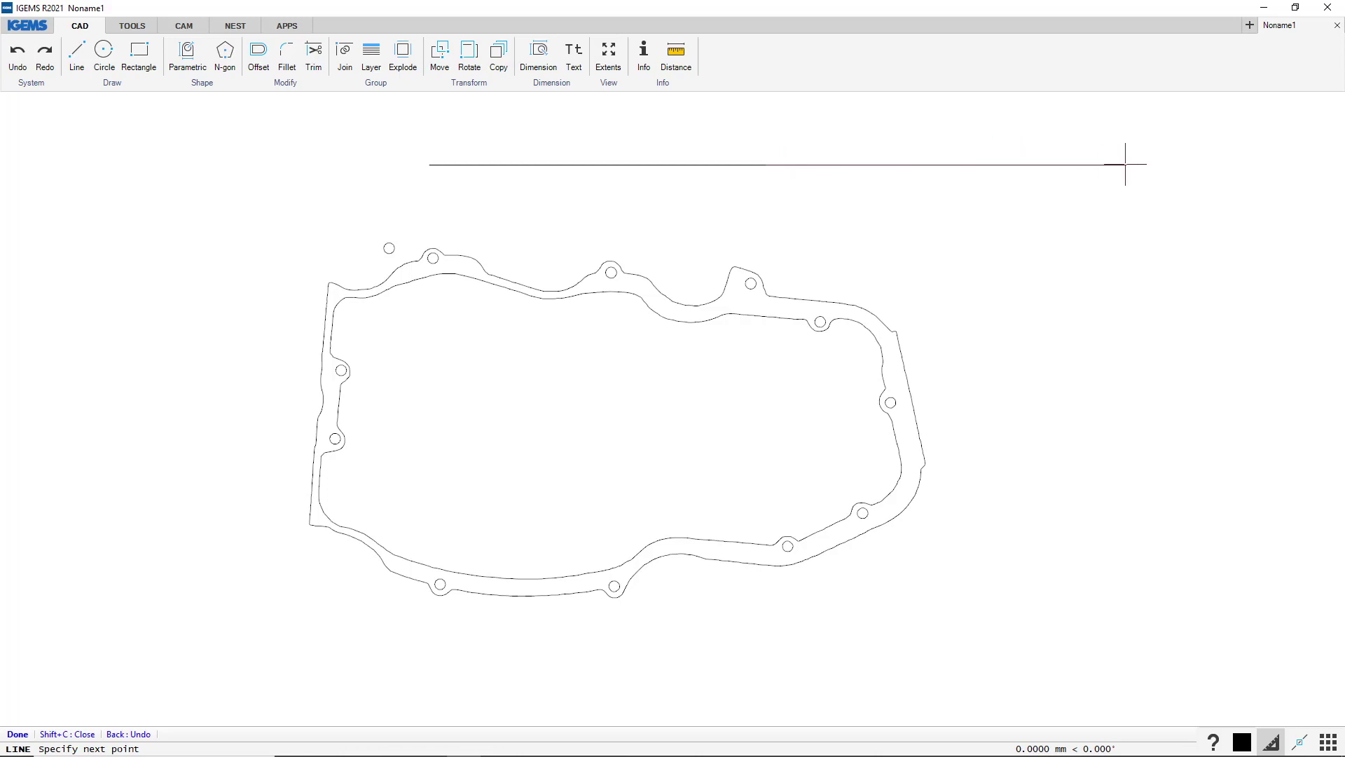
key("Escape")
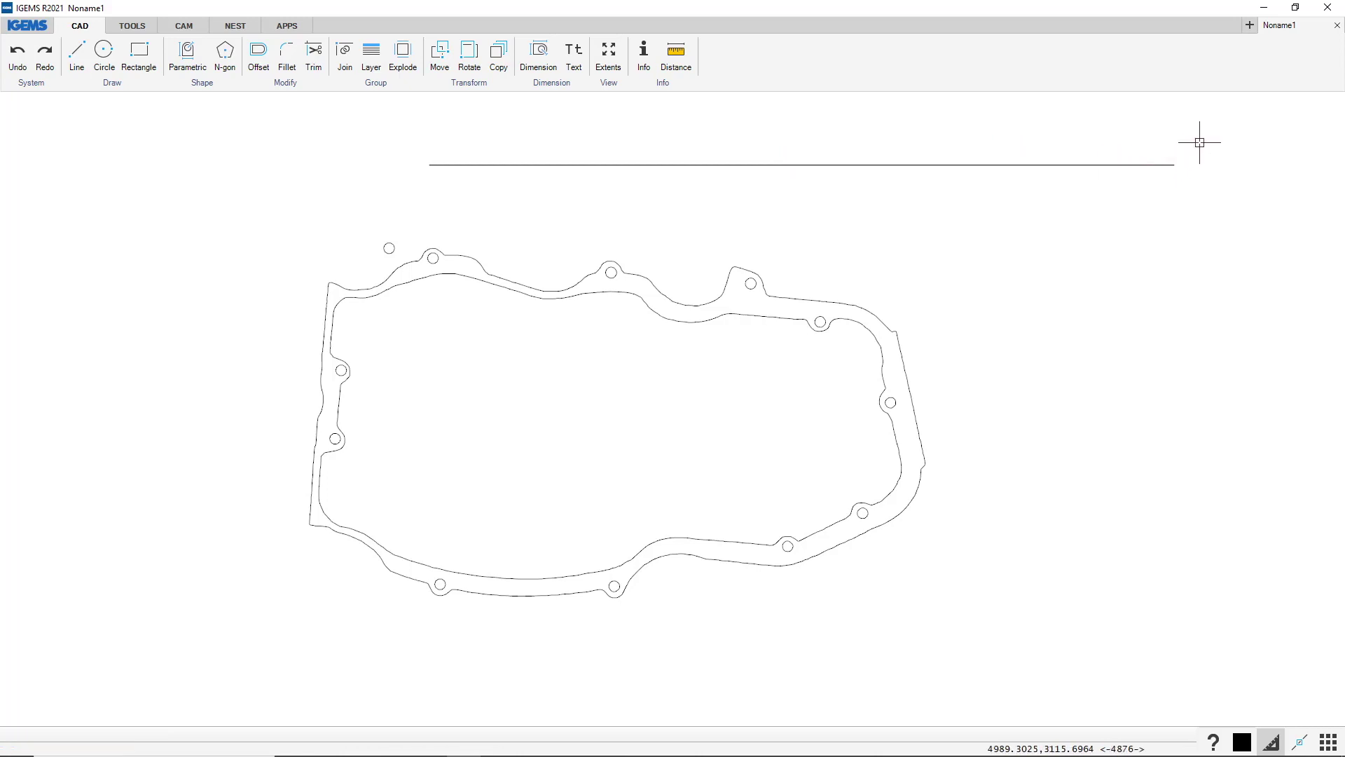
left_click_drag(1201, 140, 486, 187)
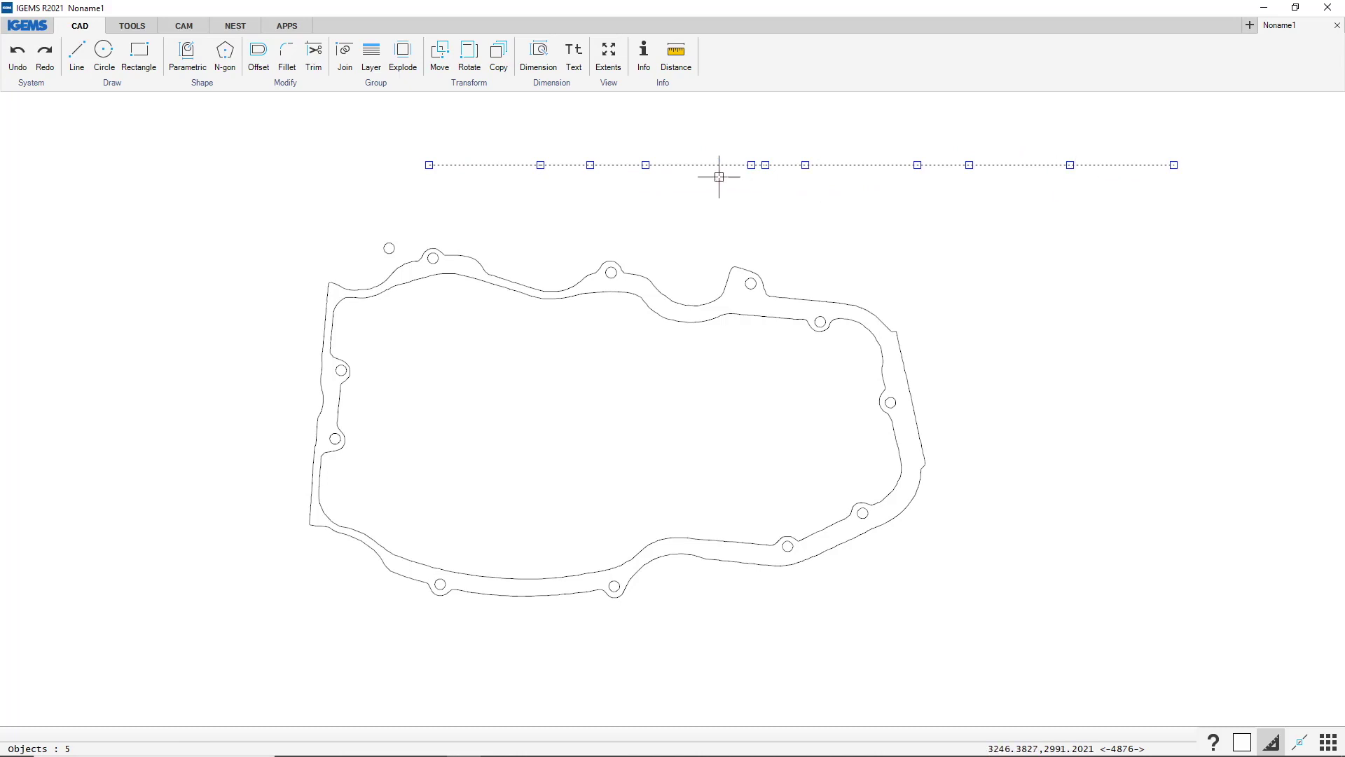
key("Escape")
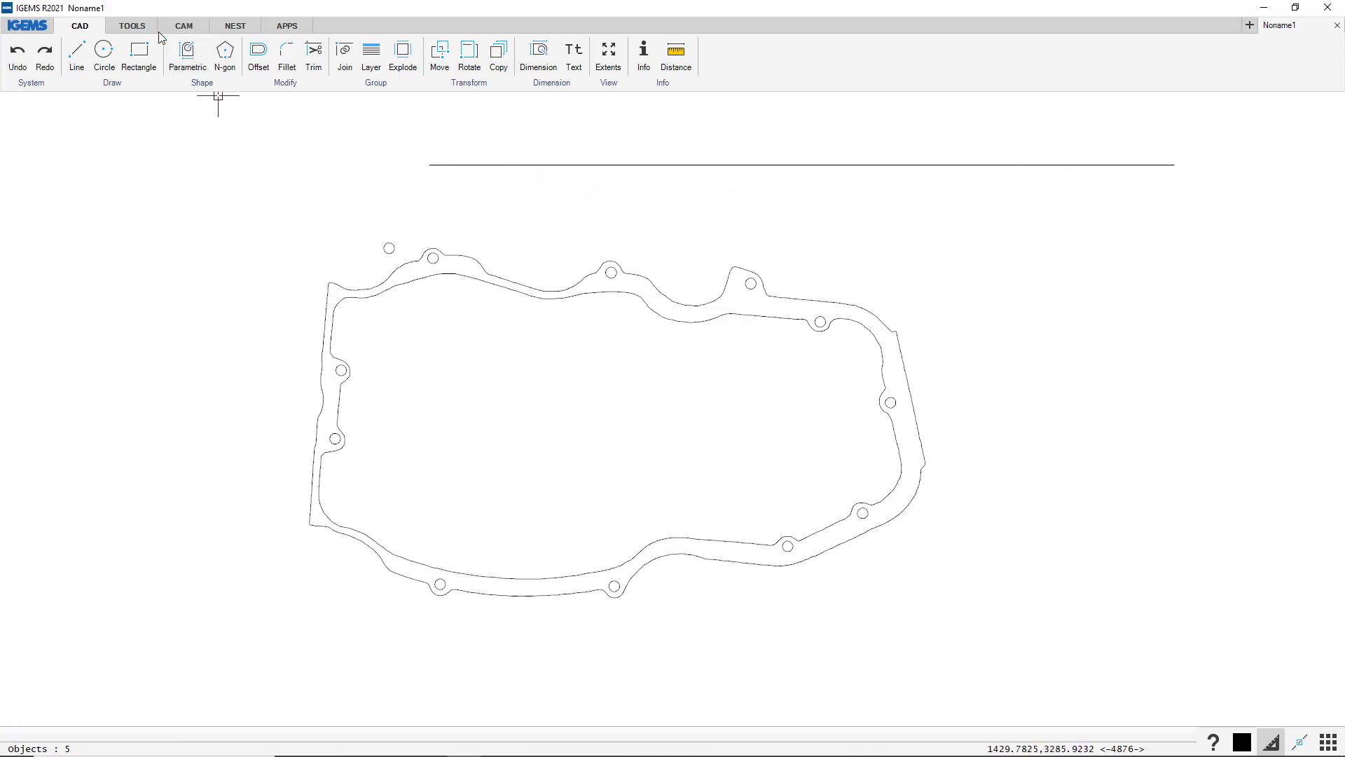
left_click(148, 28)
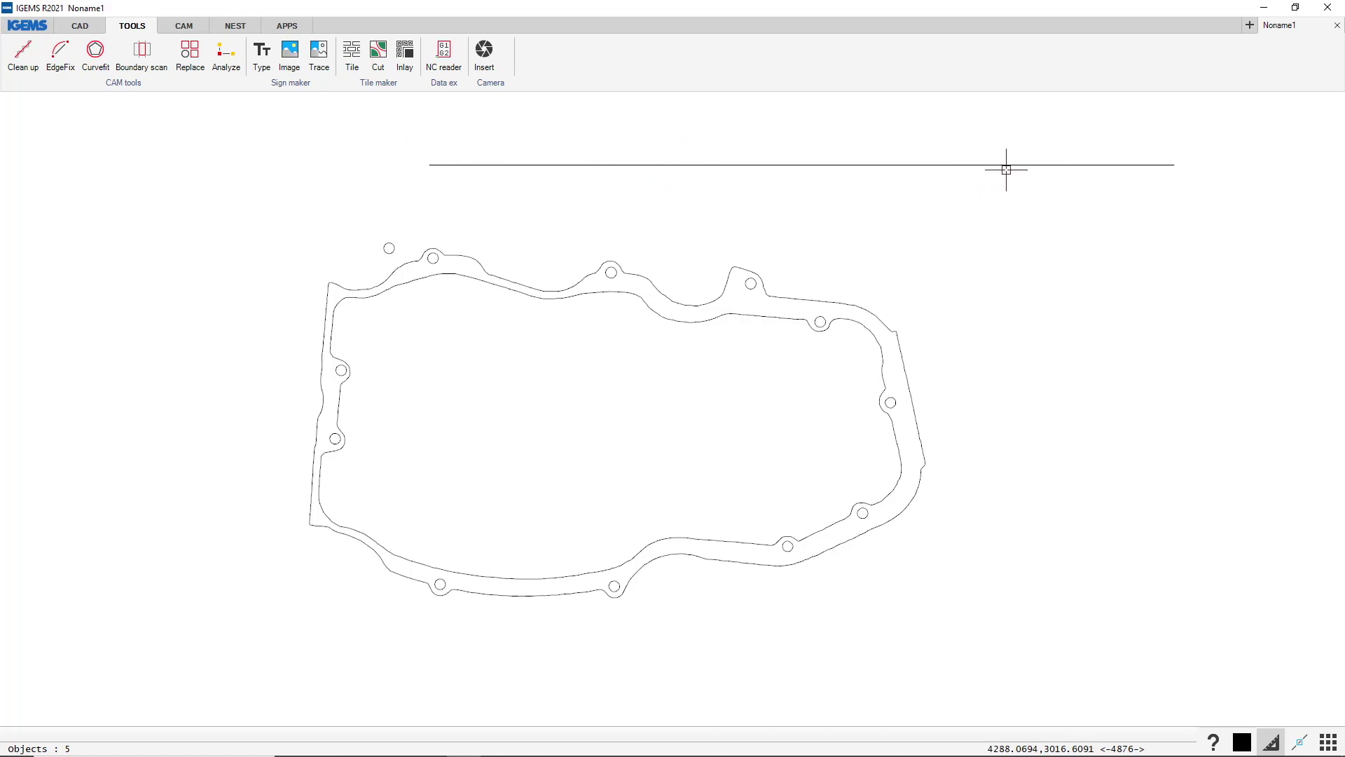
Clean up the horizontal line at 0.001 tolerance, joining its five segments into one.
left_click(23, 54)
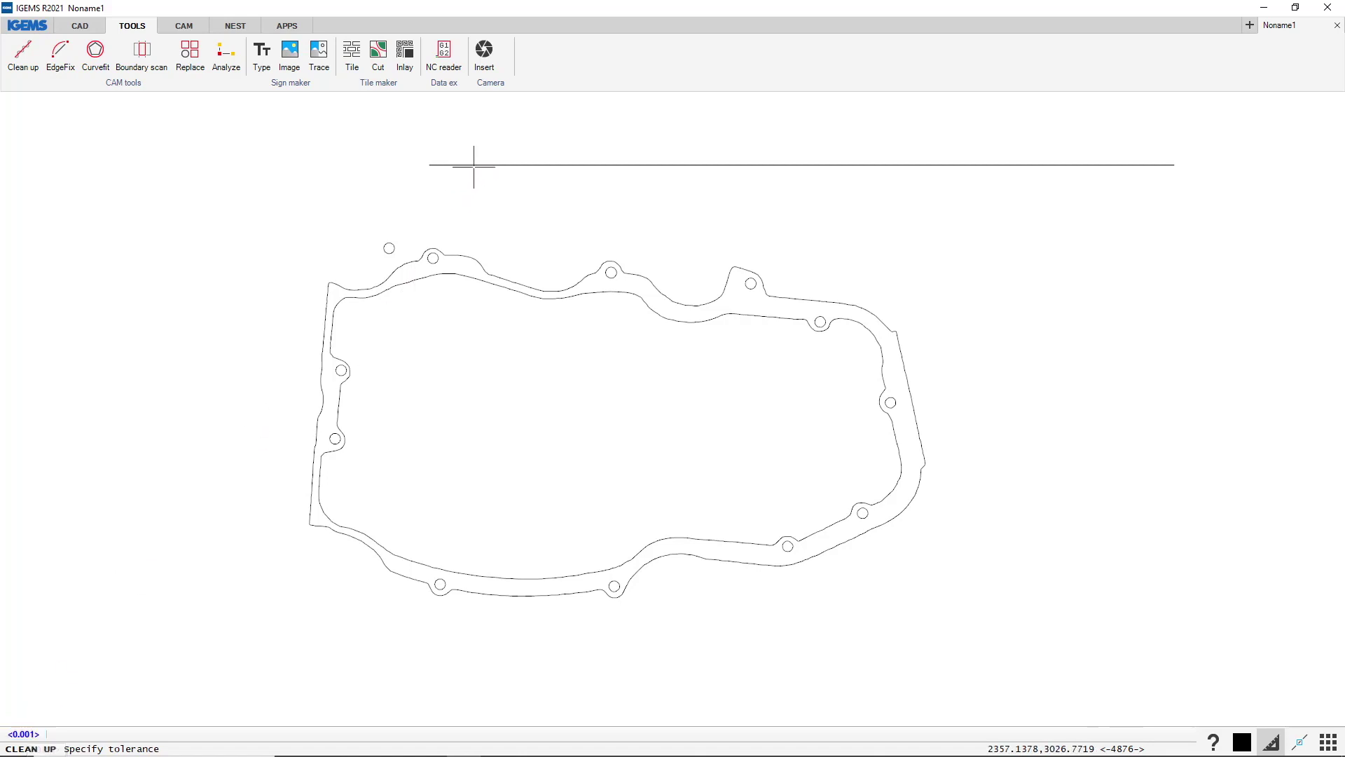
scroll(476, 164, "up", 1)
scroll(476, 165, "up", 1)
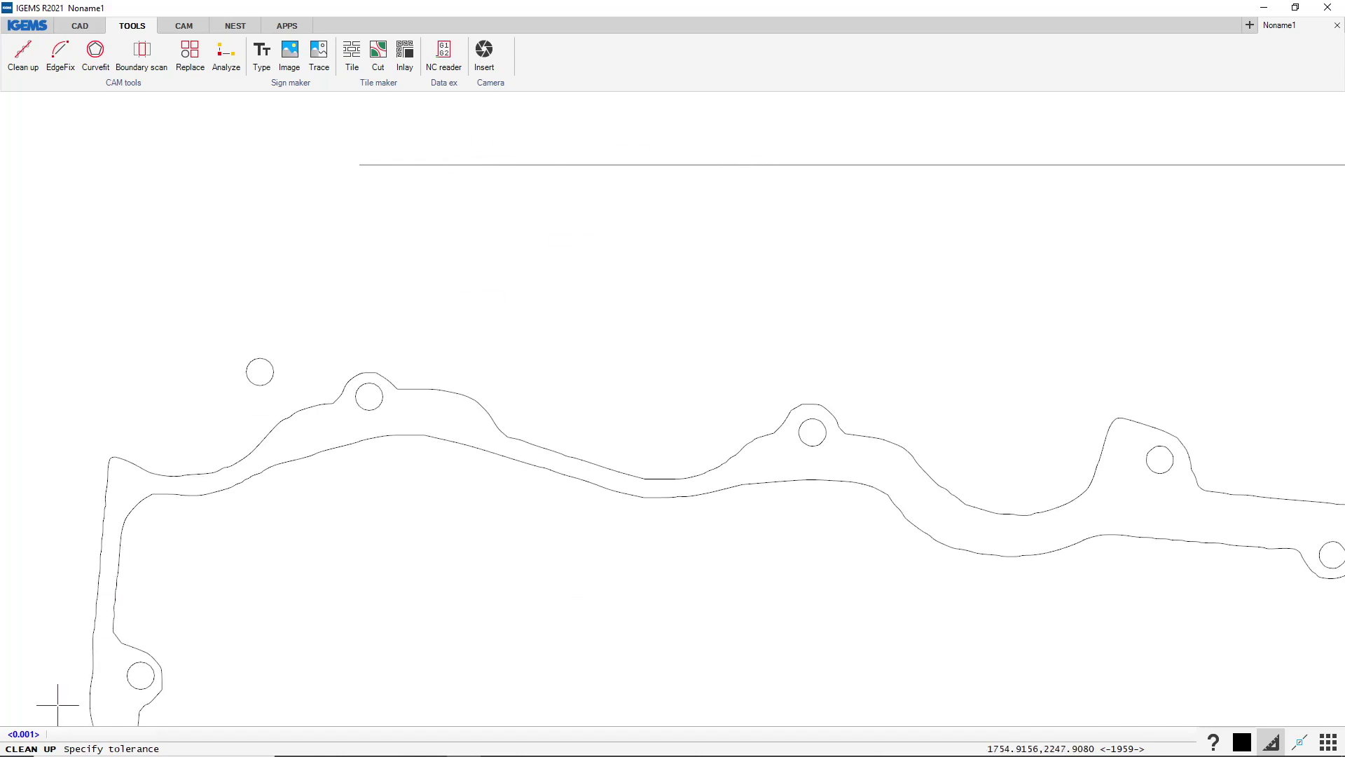
left_click(23, 735)
scroll(54, 496, "down", 2)
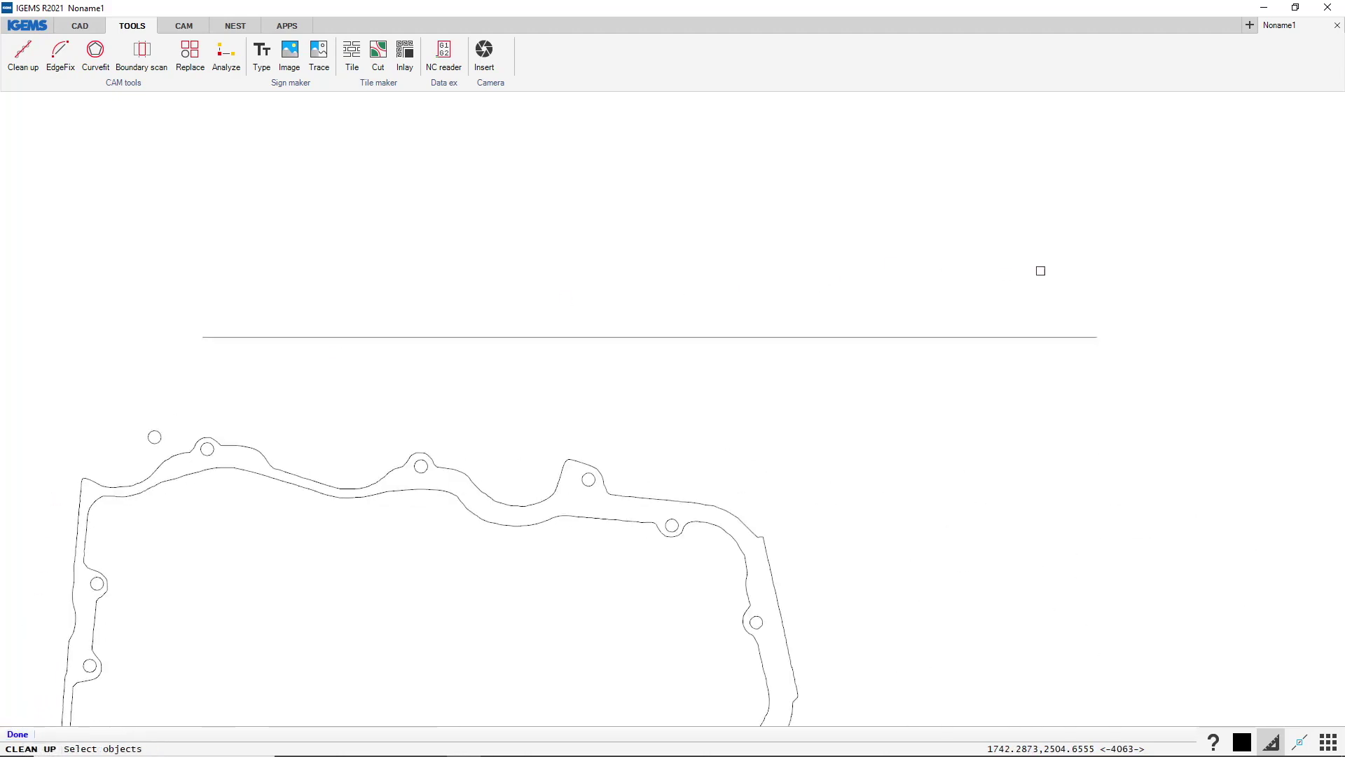
left_click_drag(1116, 273, 174, 386)
left_click(18, 734)
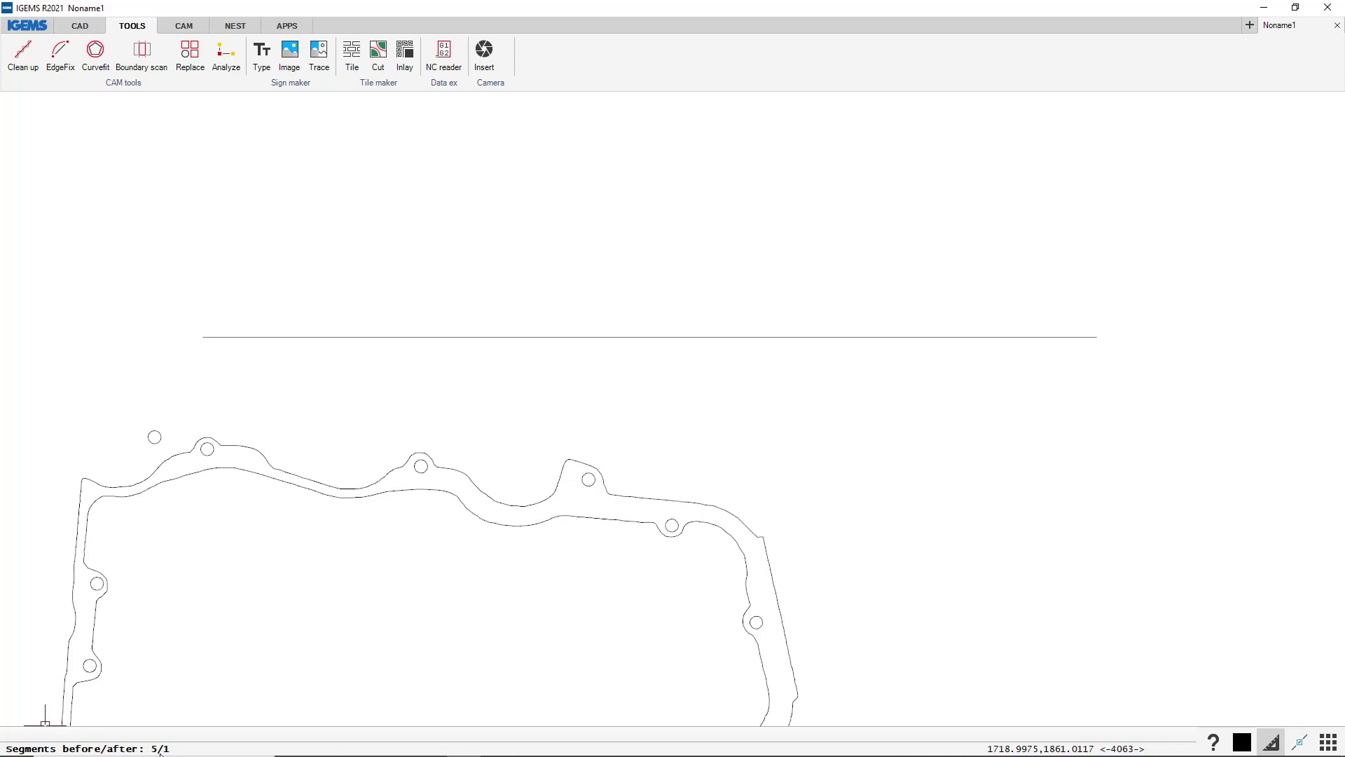
left_click(404, 336)
Delete the horizontal line and the stray small circle.
key("Delete")
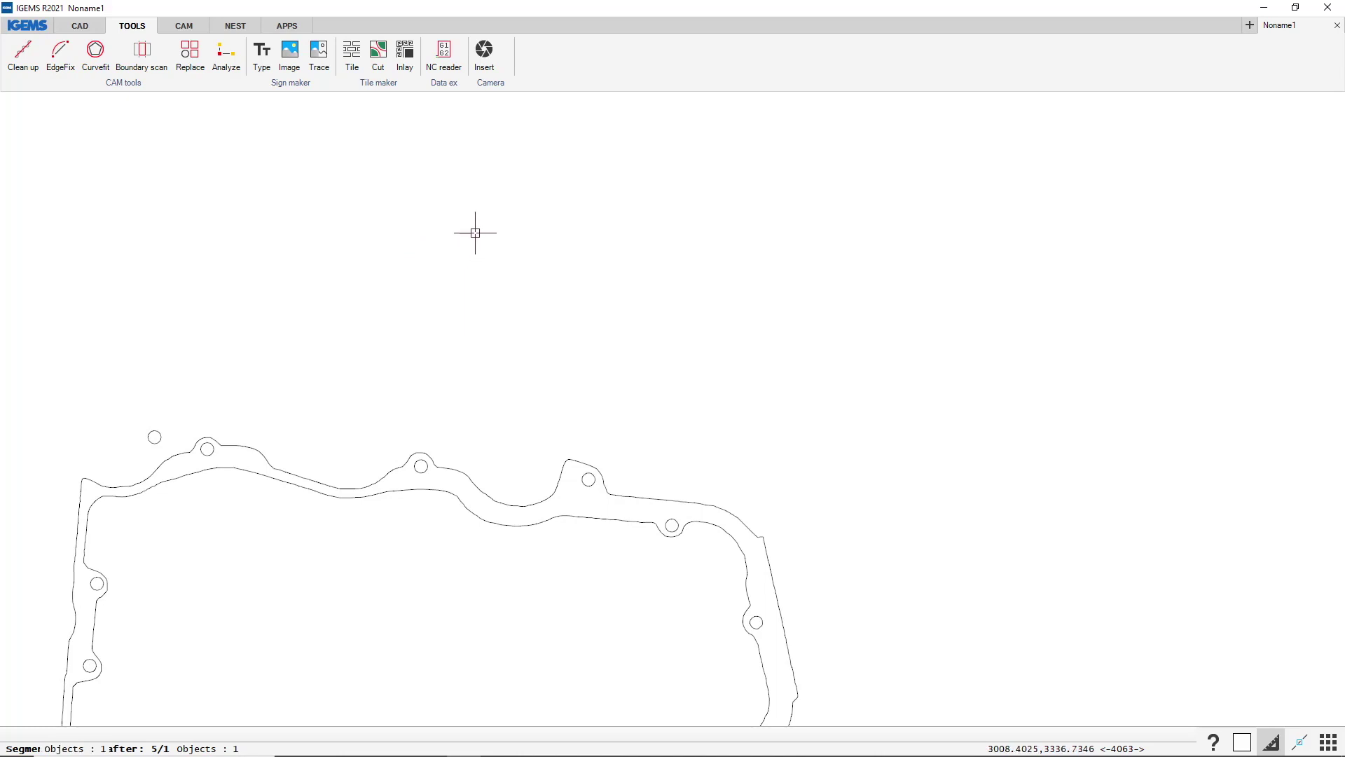
scroll(485, 219, "down", 1)
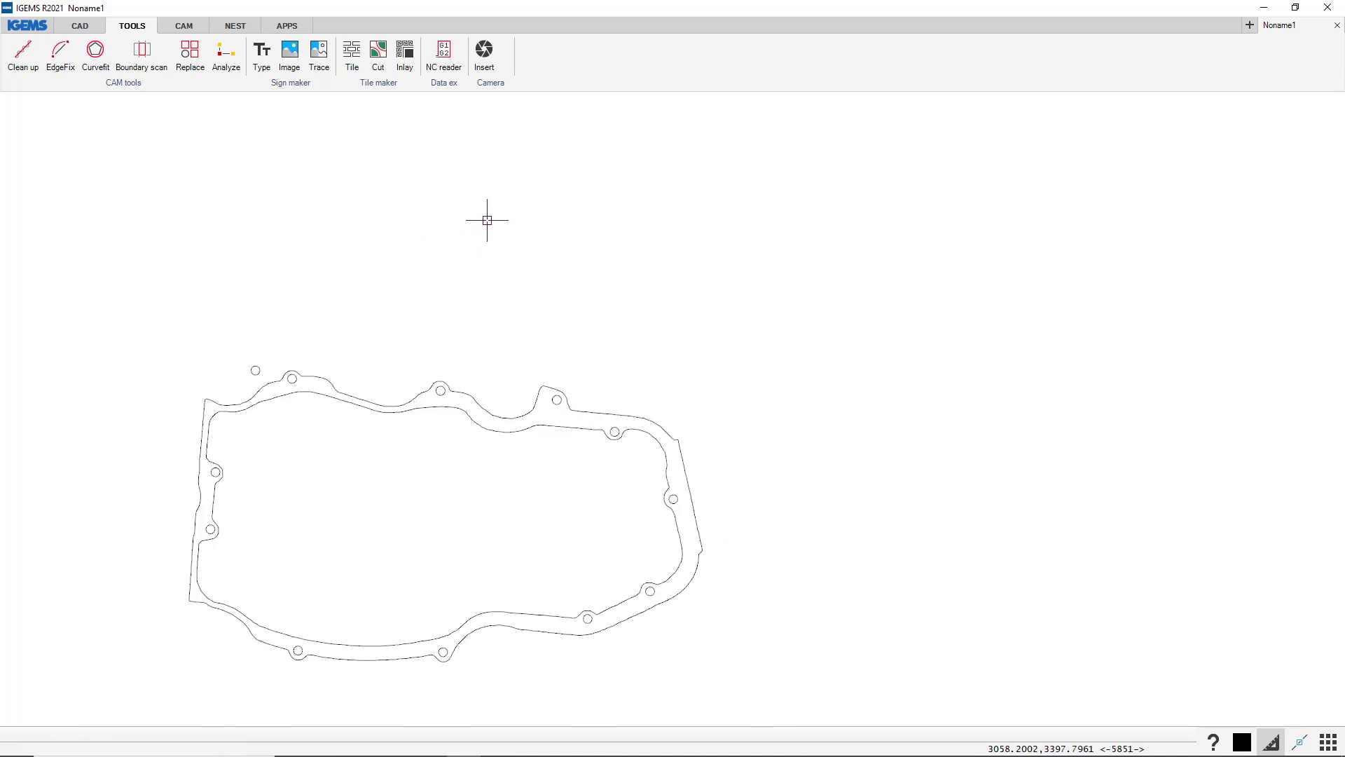
left_click(254, 369)
key("Delete")
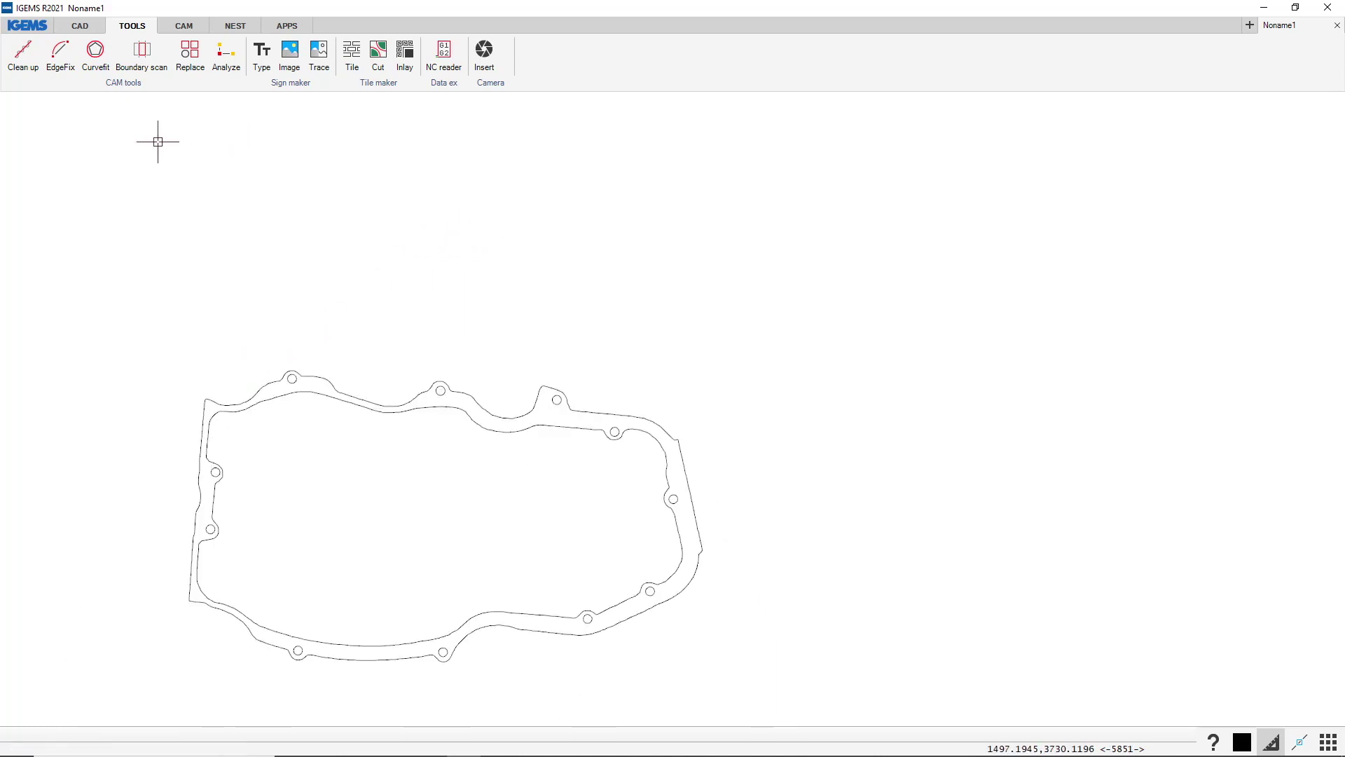
Clean up the gasket at 0.001 tolerance, cutting 6305 segments to 6127 across 13 objects.
left_click(24, 56)
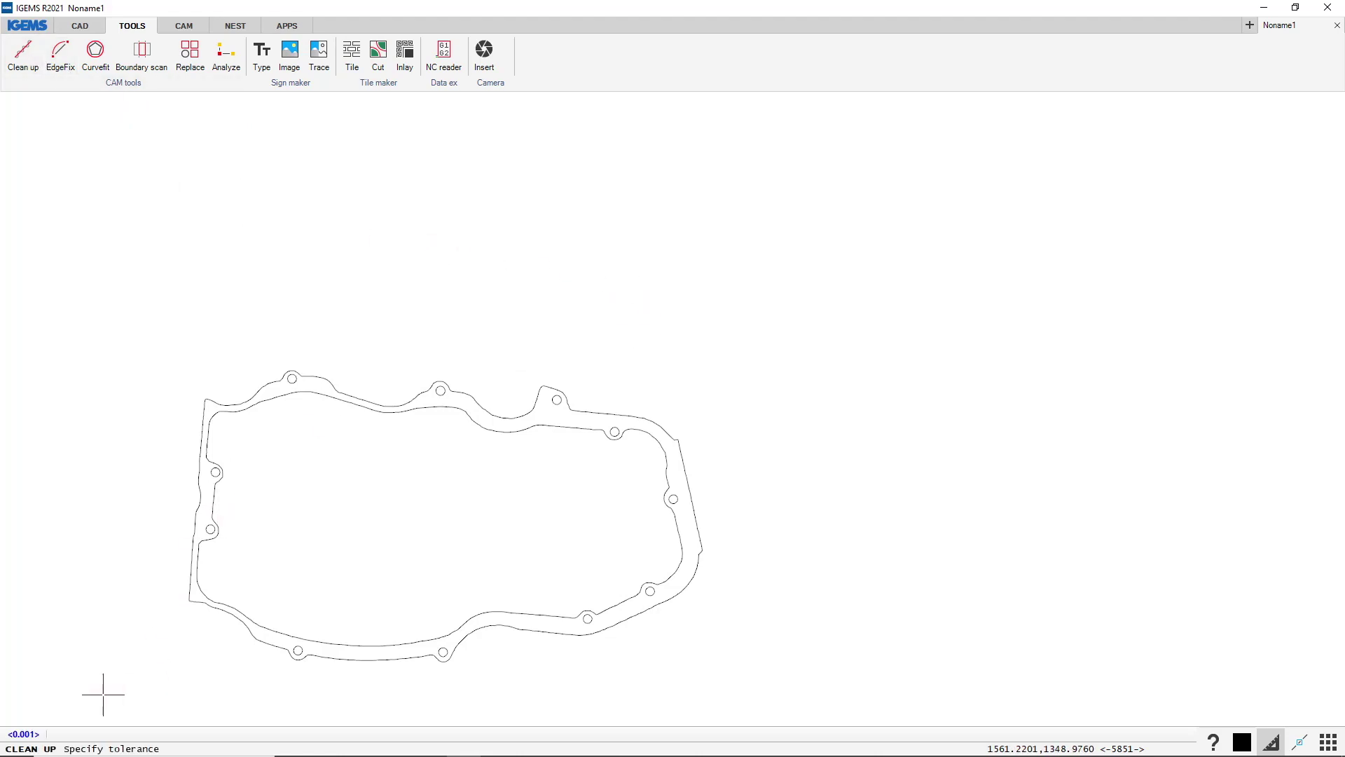
left_click(21, 734)
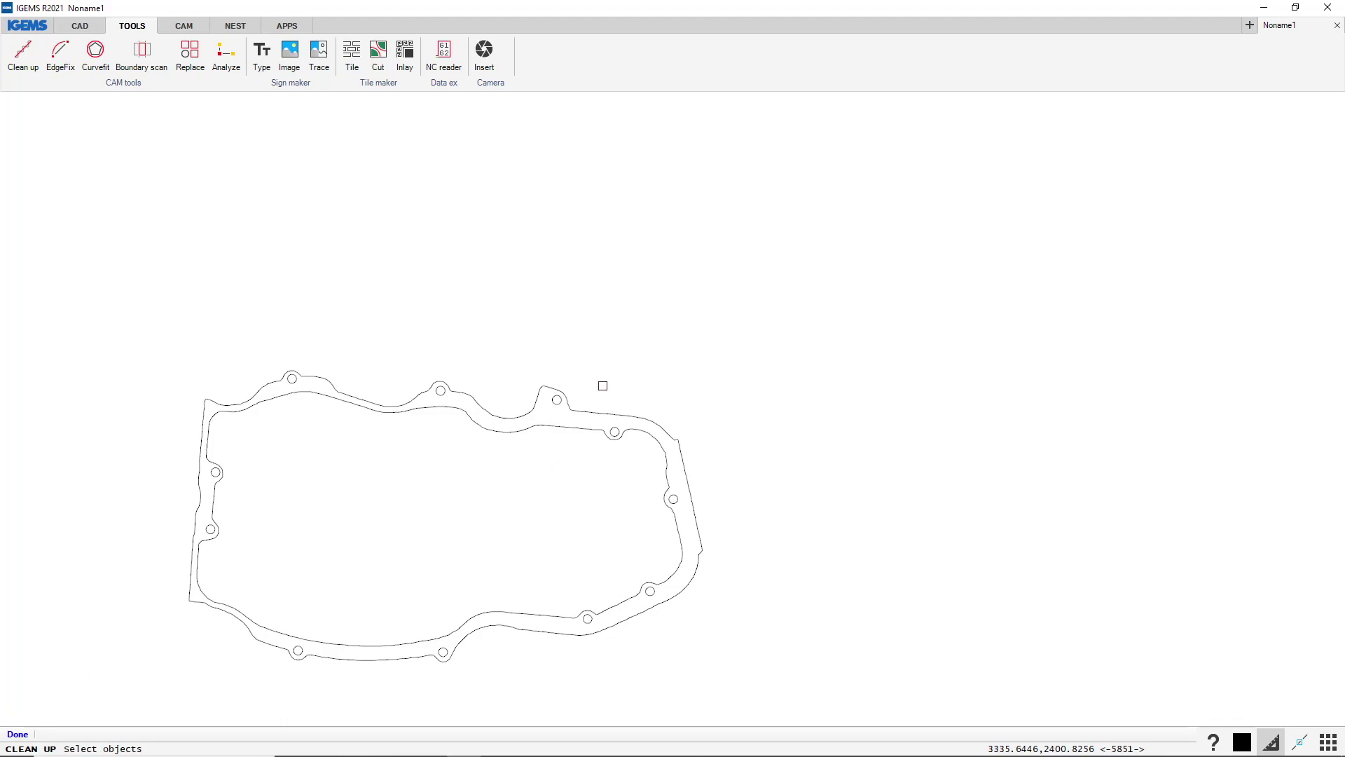
left_click_drag(744, 350, 129, 684)
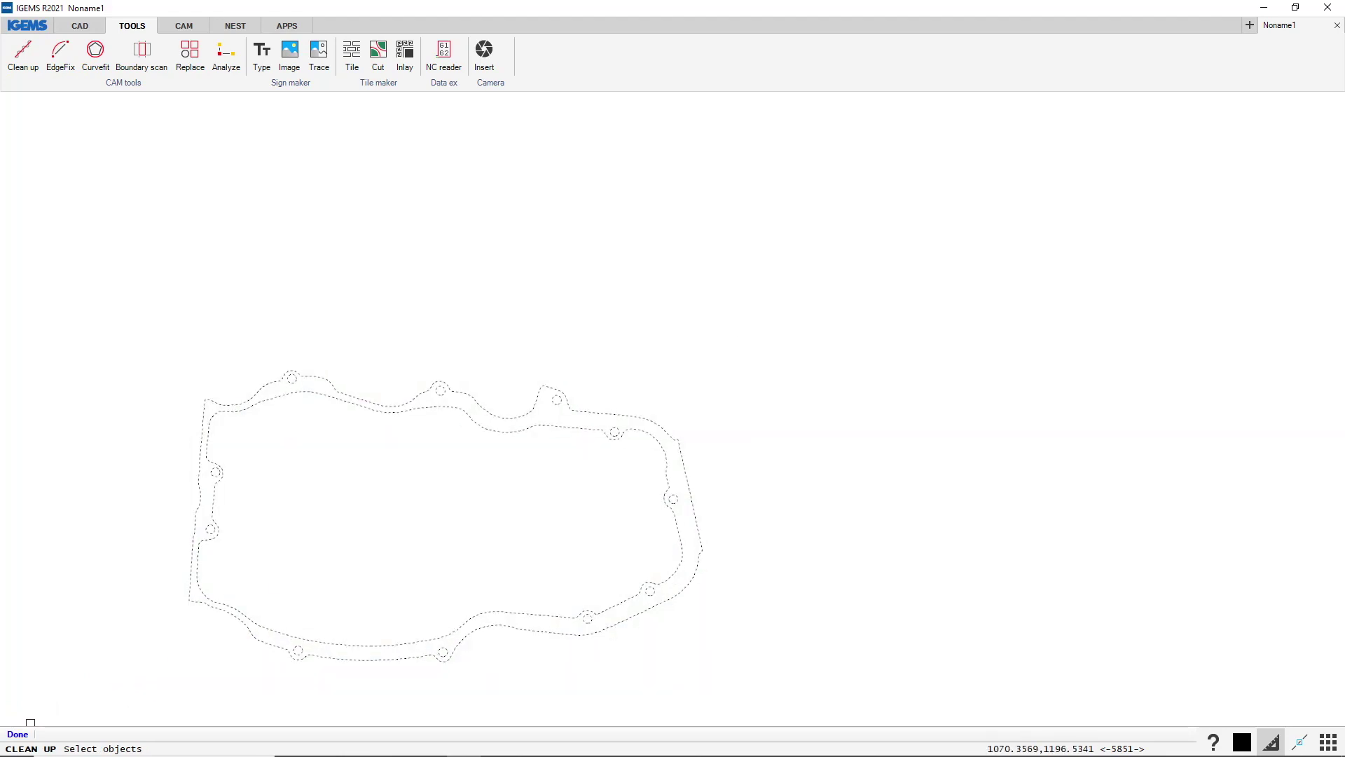
left_click(18, 733)
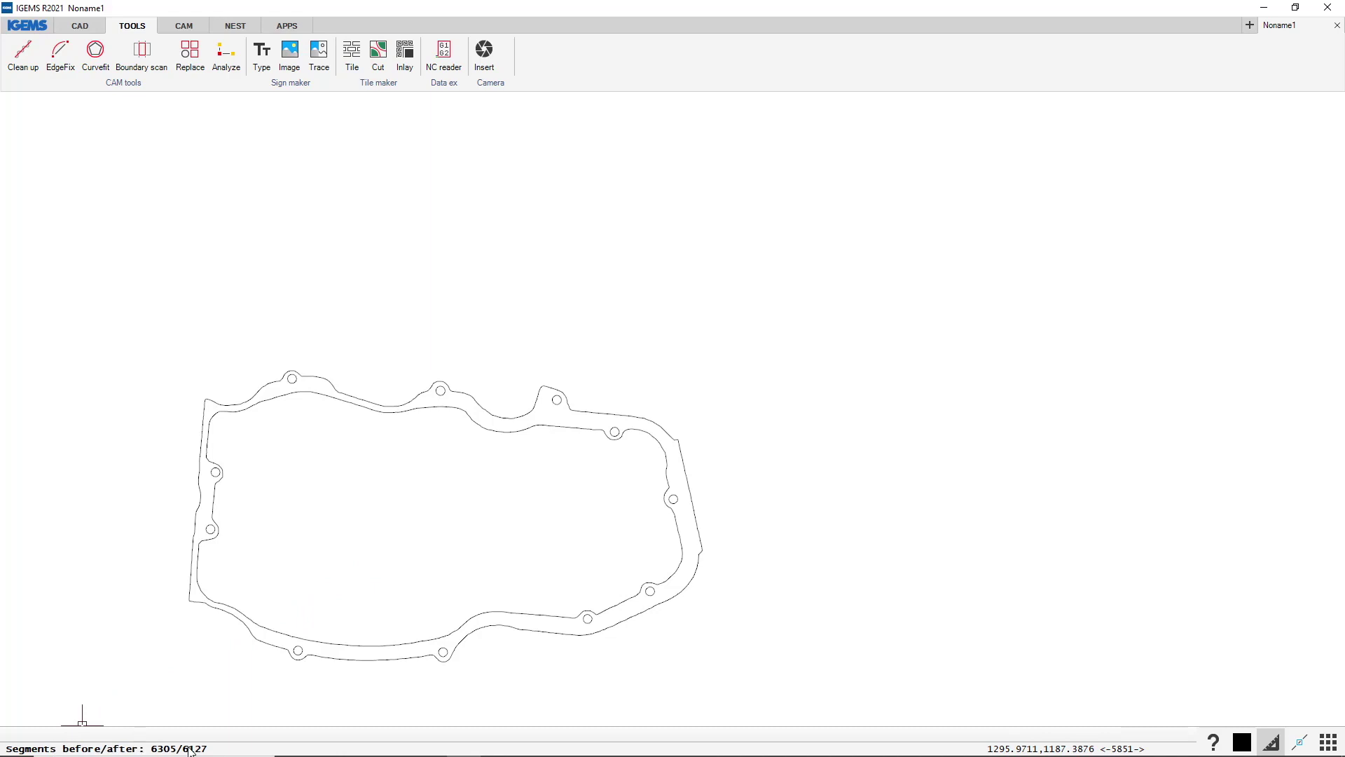
left_click_drag(780, 327, 118, 676)
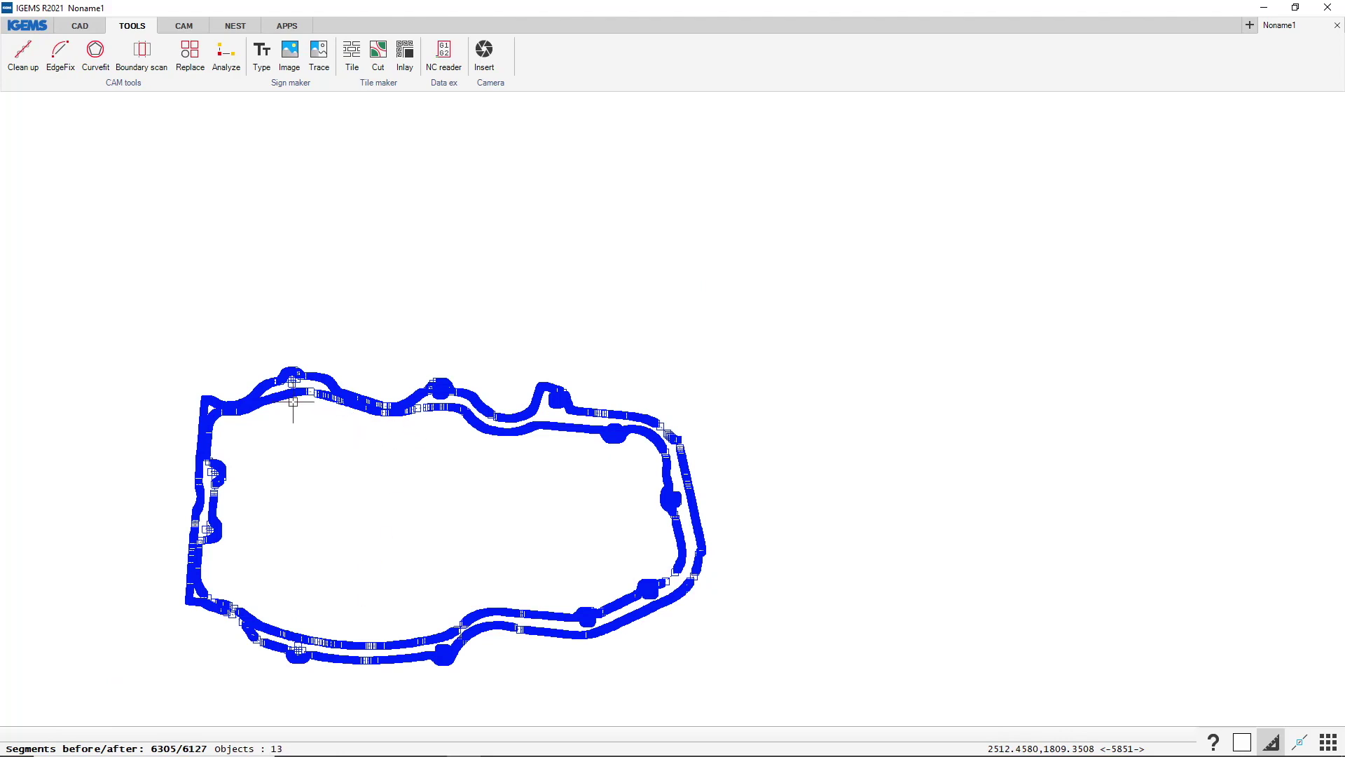
scroll(215, 400, "up", 2)
scroll(215, 400, "up", 5)
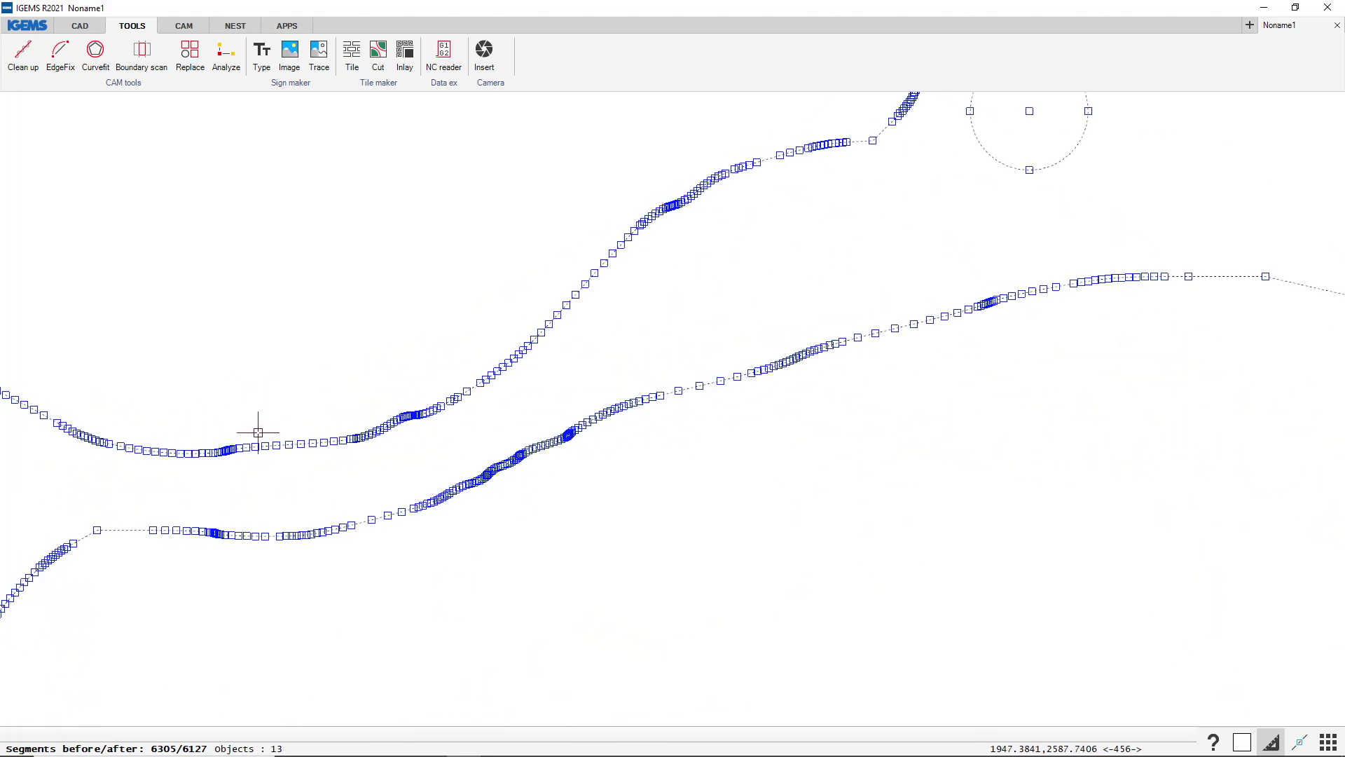
scroll(337, 400, "down", 1)
scroll(474, 315, "down", 4)
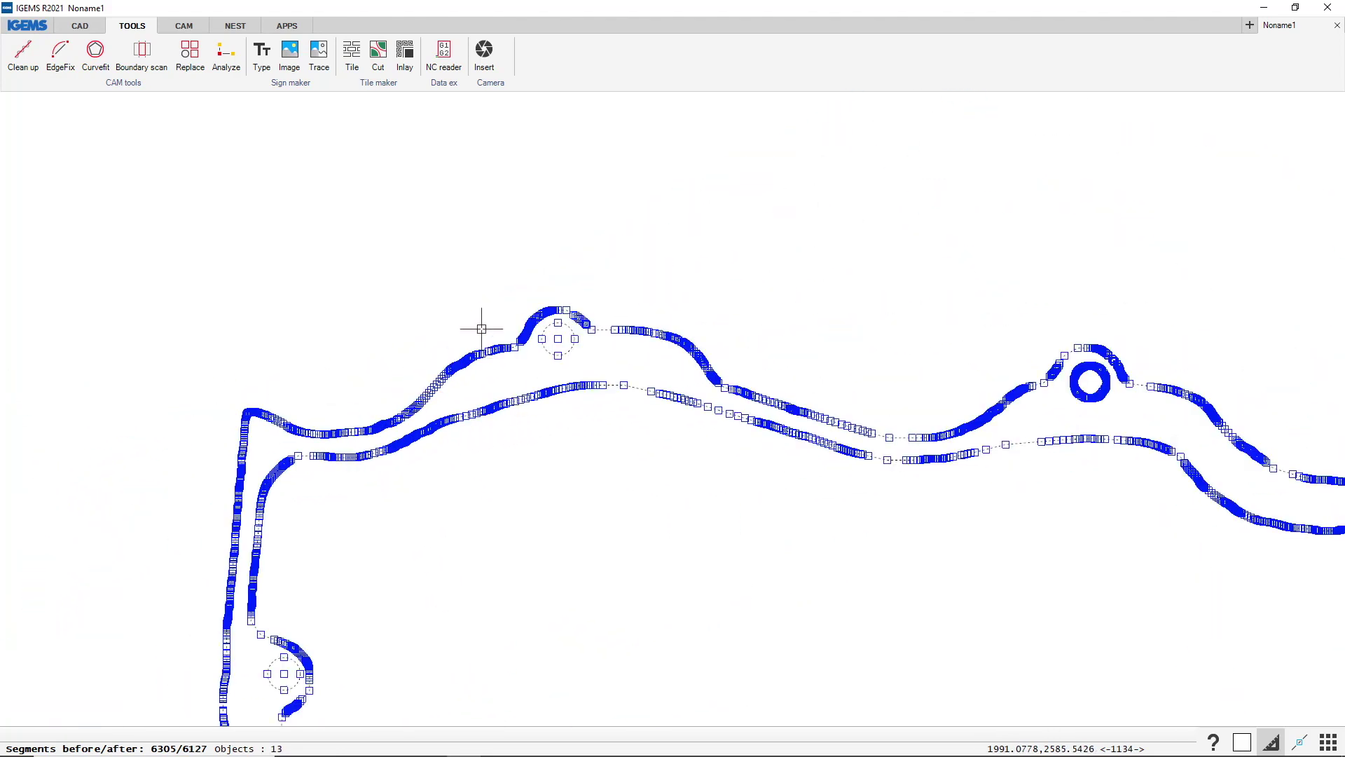
key("Escape")
scroll(528, 411, "down", 4)
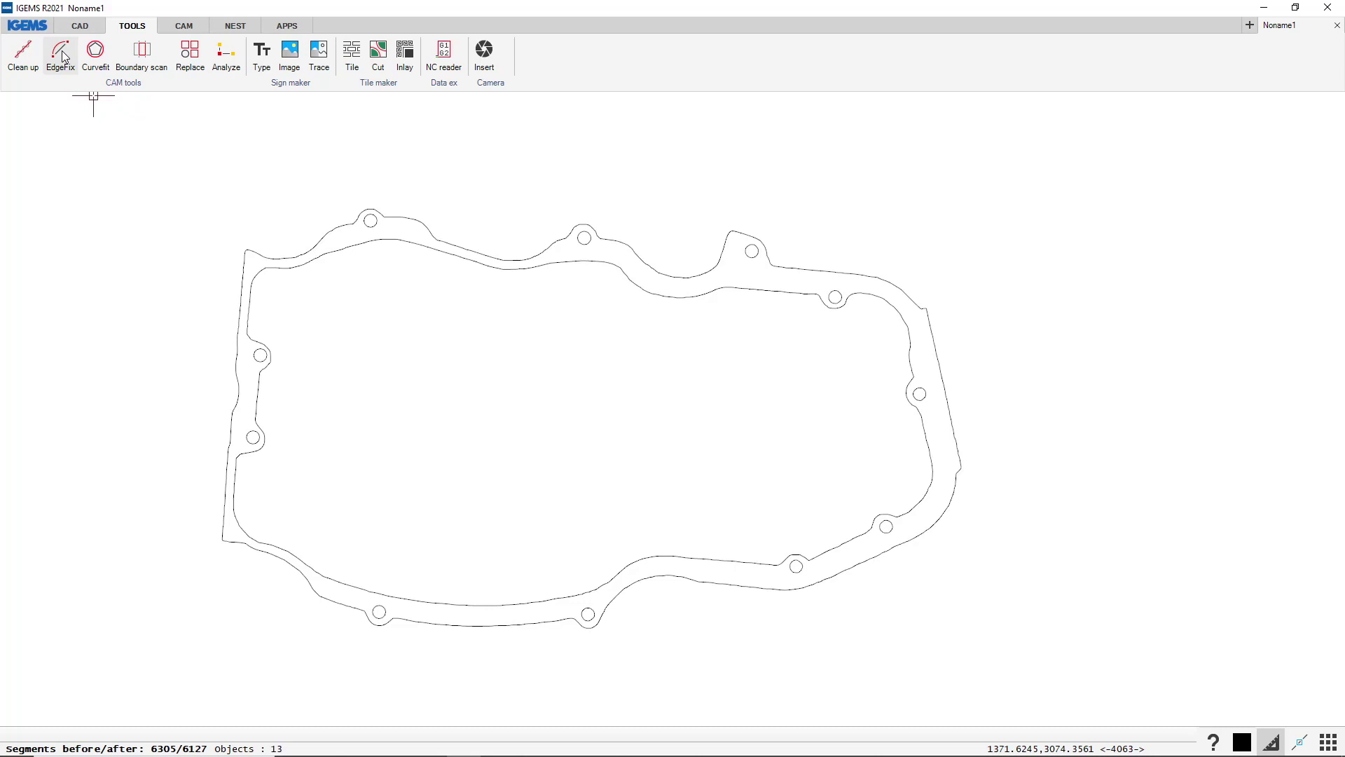
Replace the first rough stretch of the upper-left outer edge with an EdgeFix arc.
left_click(62, 55)
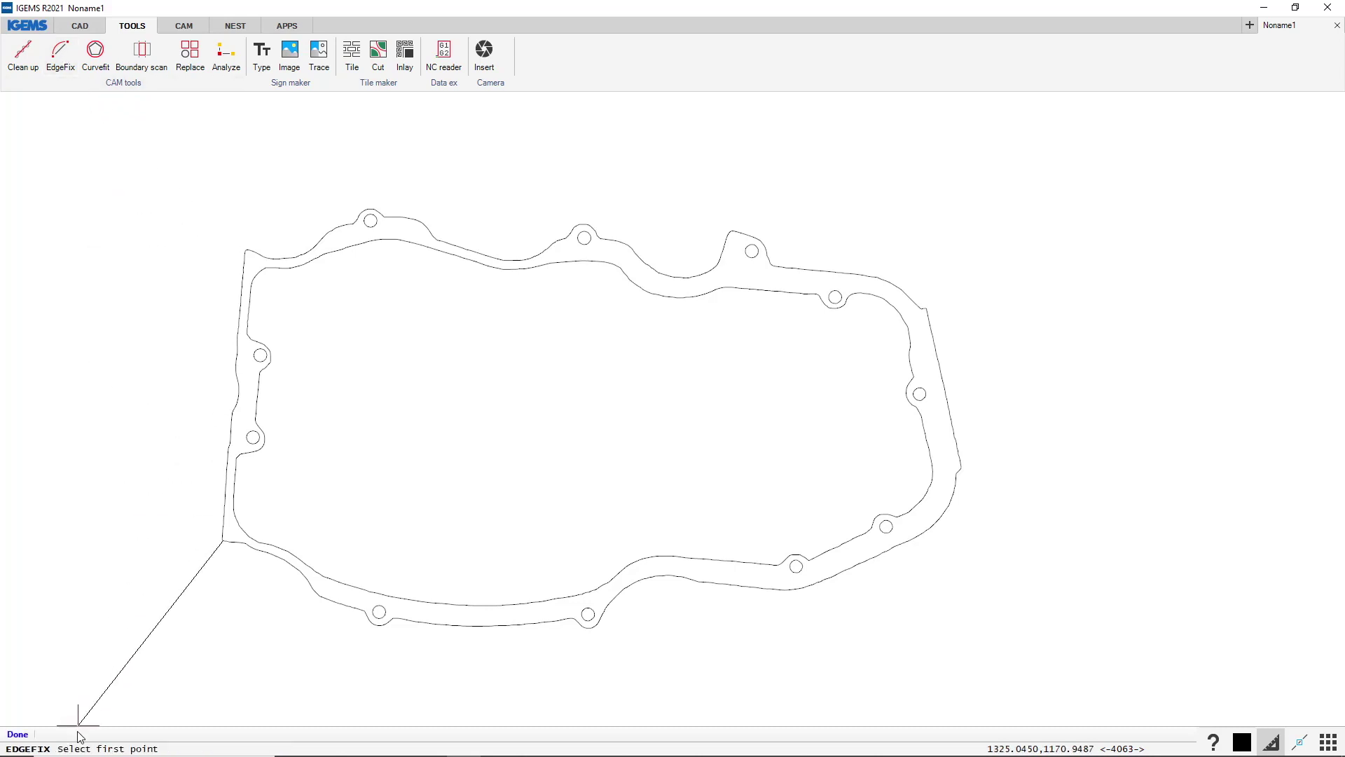
scroll(286, 218, "up", 4)
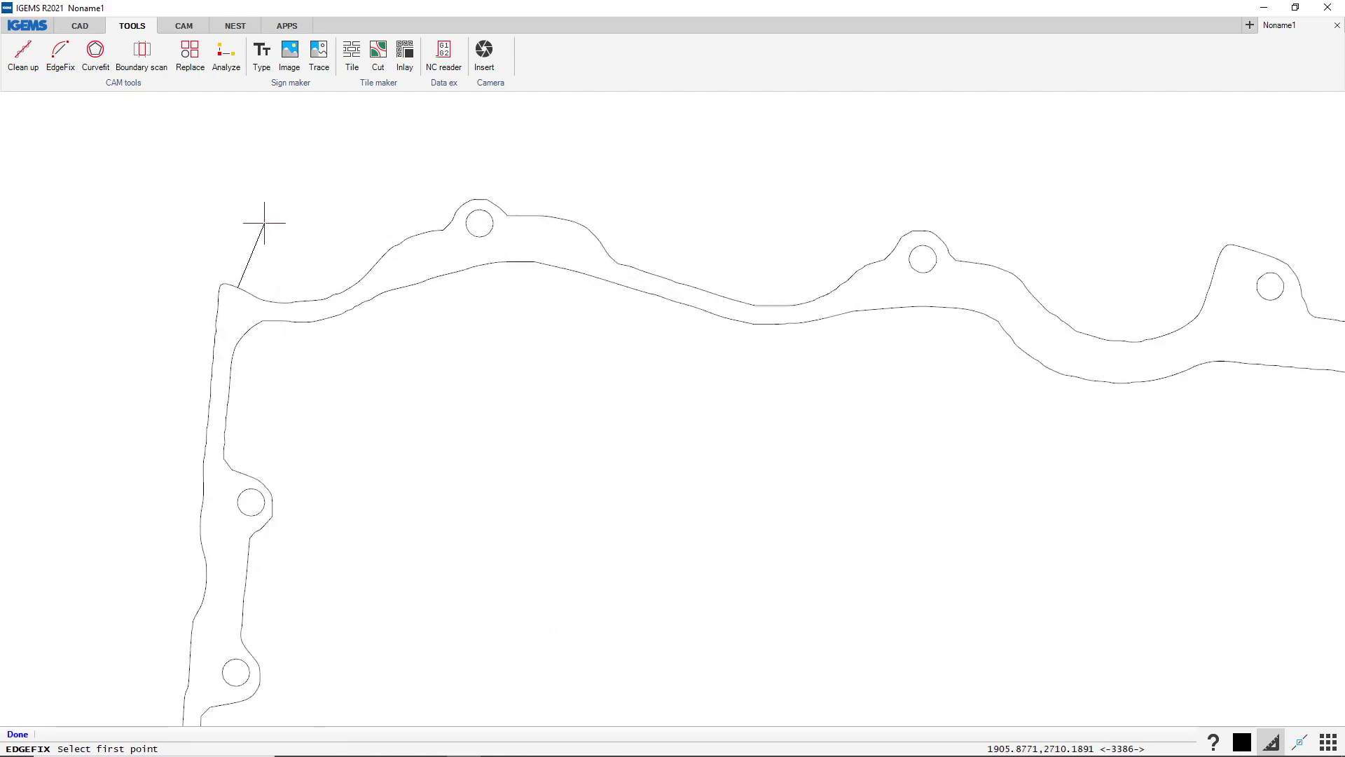
left_click(261, 277)
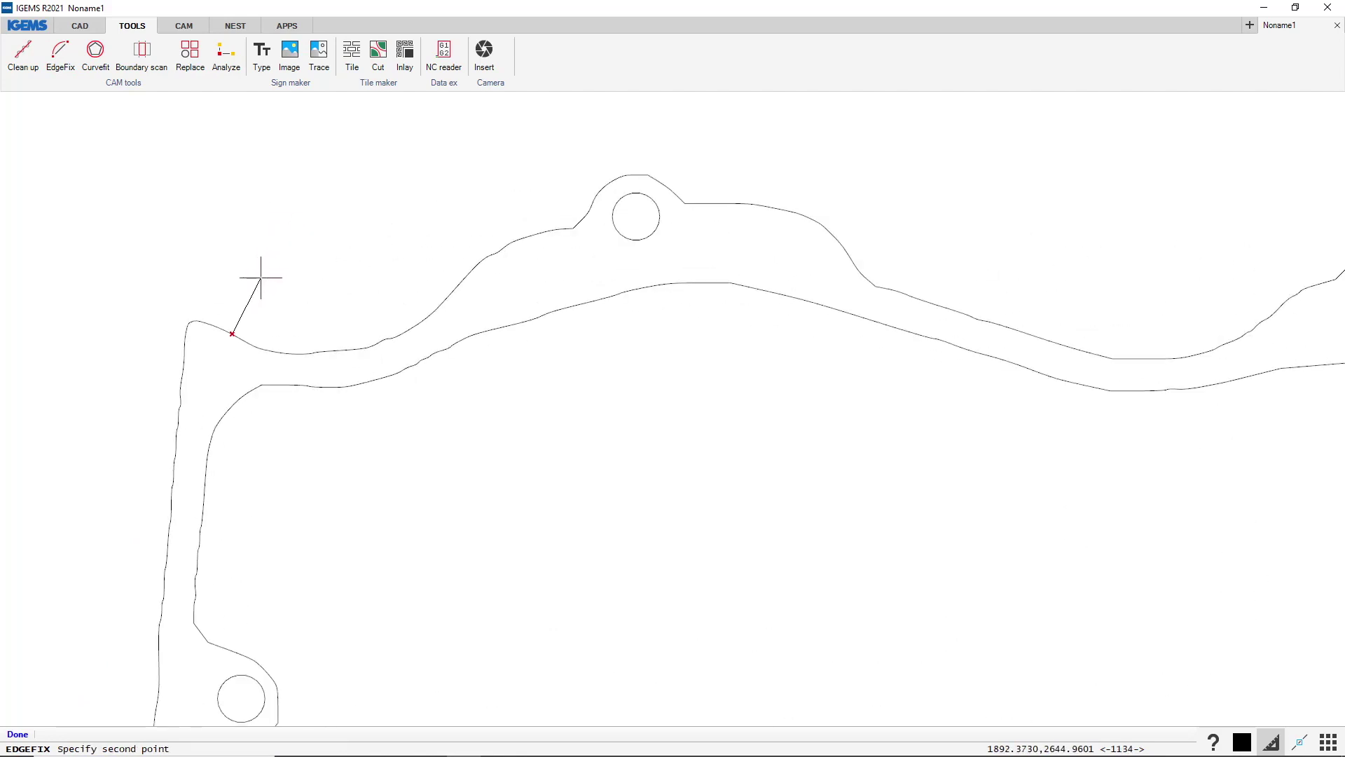
left_click(383, 258)
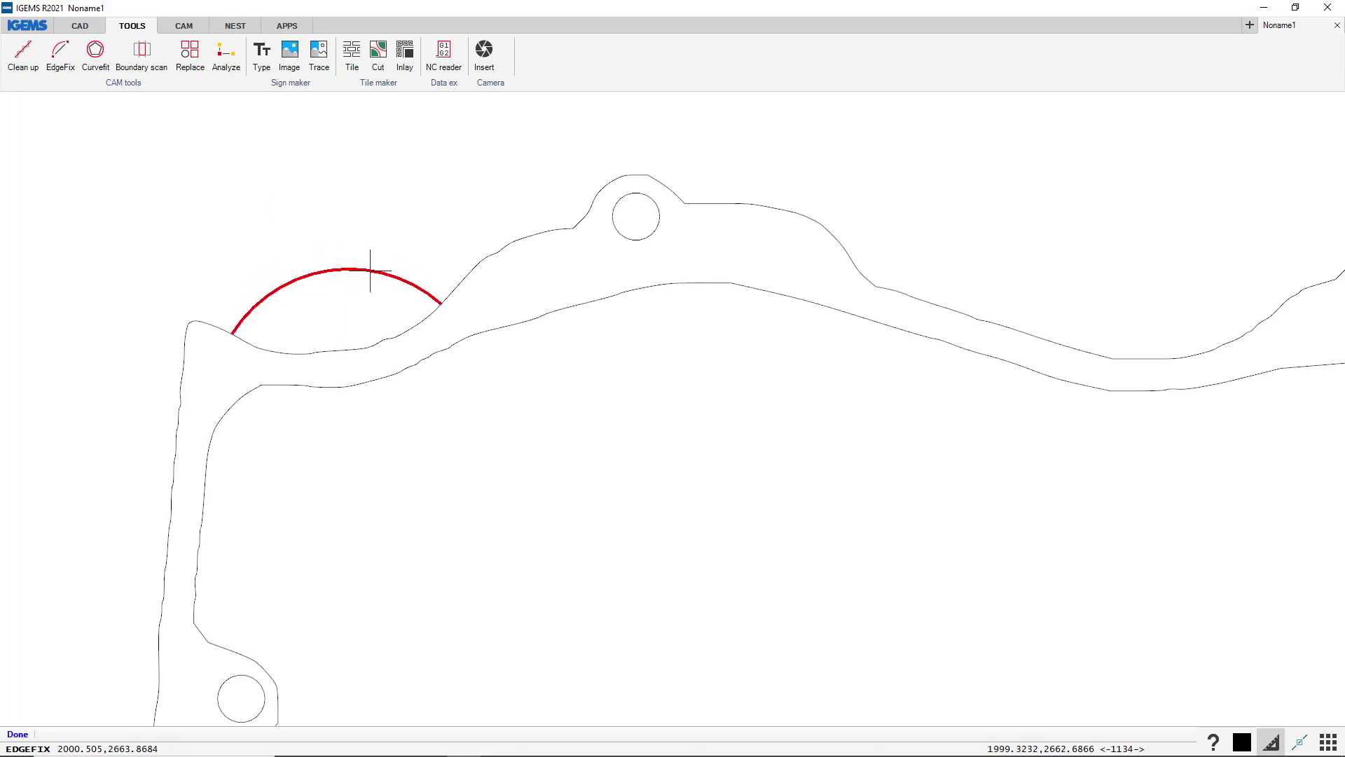
left_click(332, 354)
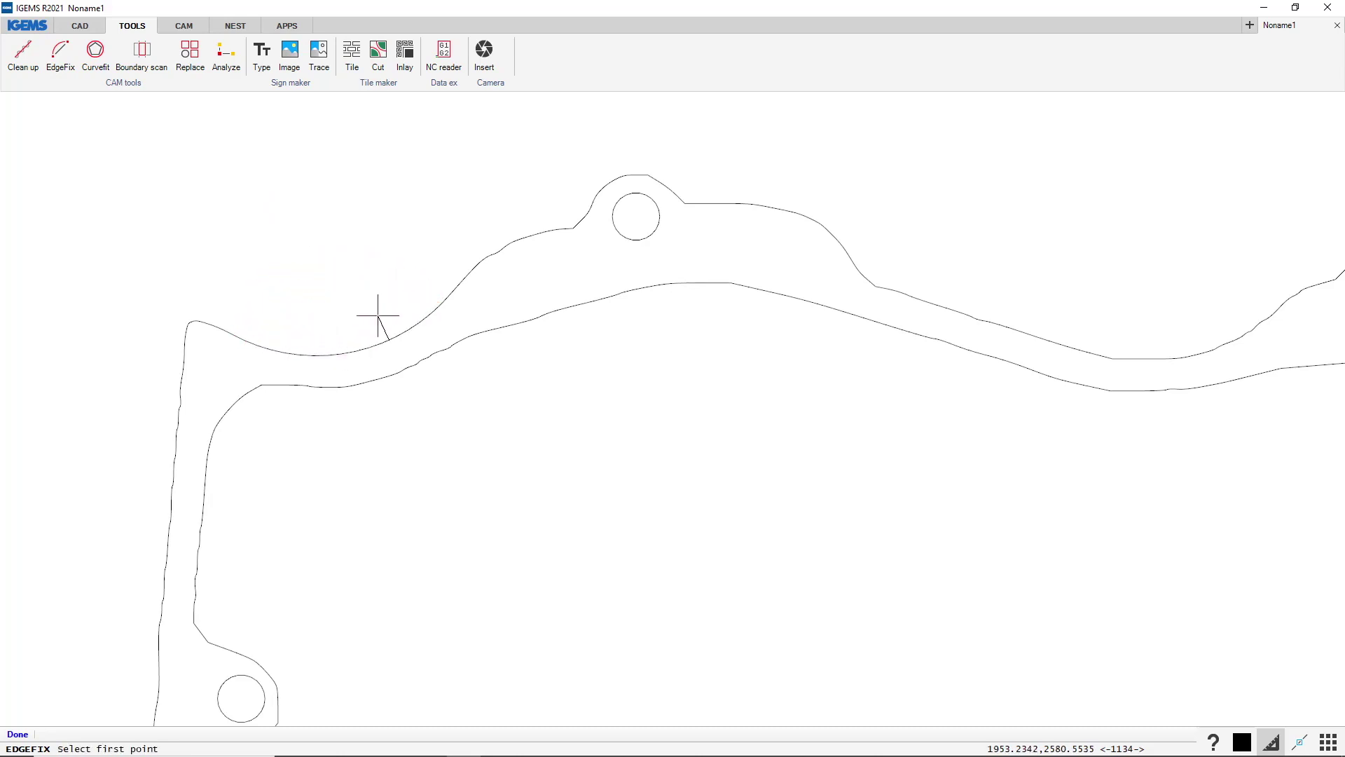
Smooth the second rough stretch further along, then confirm the gasket now counts 6 objects.
left_click(413, 288)
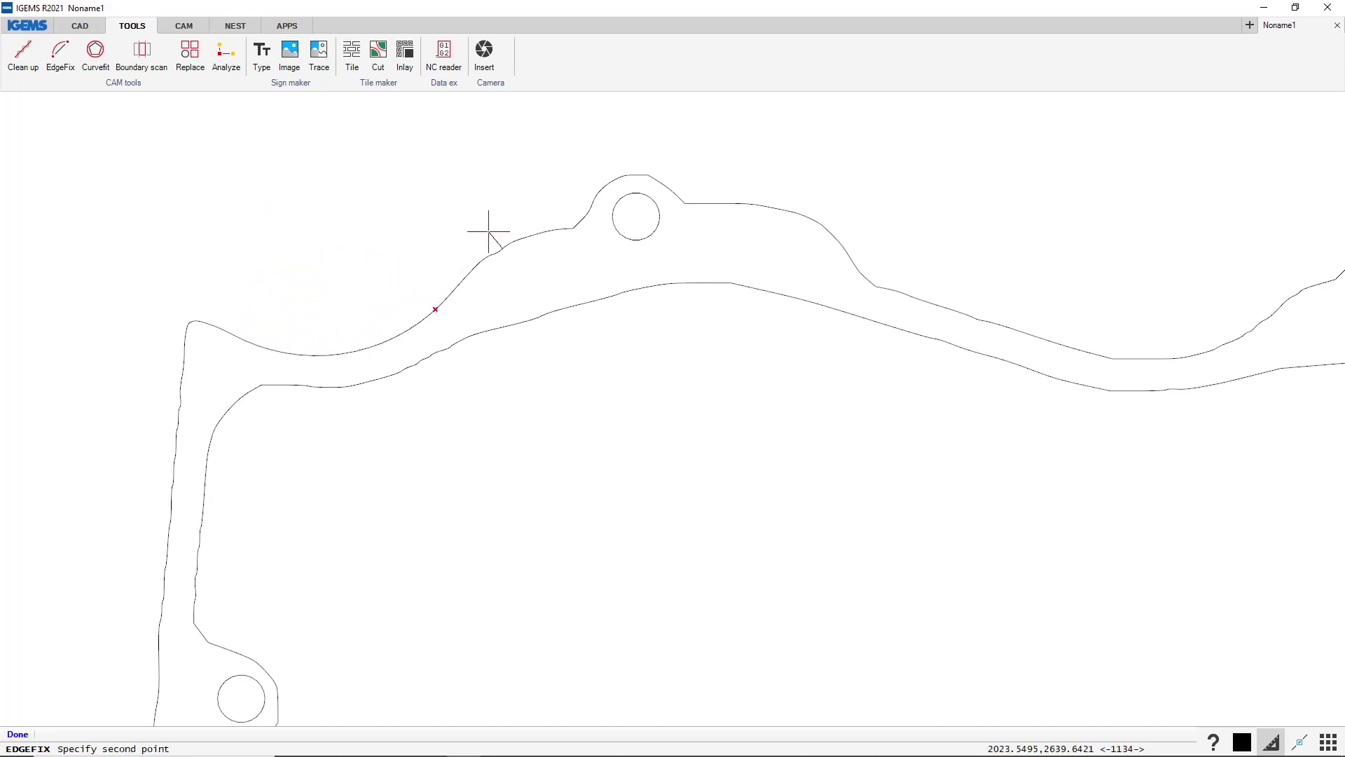
left_click(545, 206)
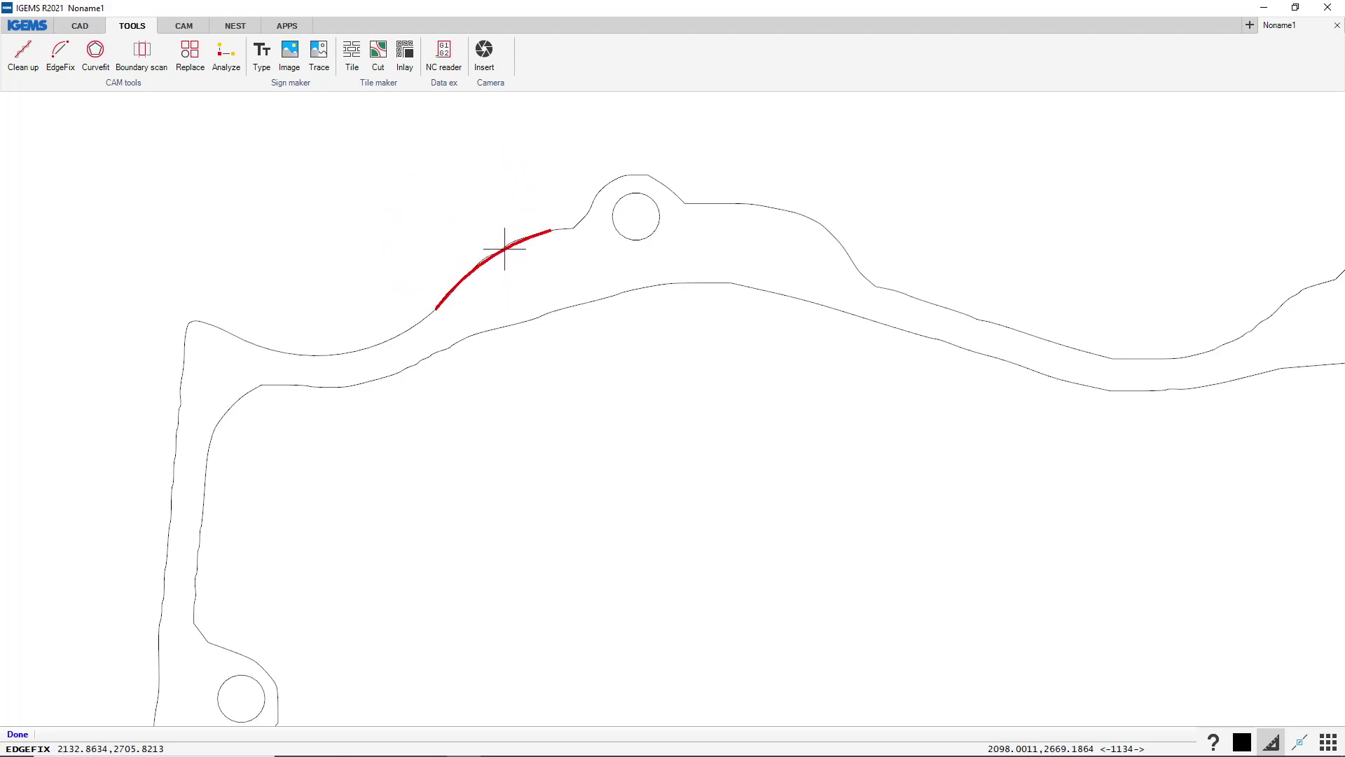
left_click(505, 248)
scroll(392, 239, "down", 5)
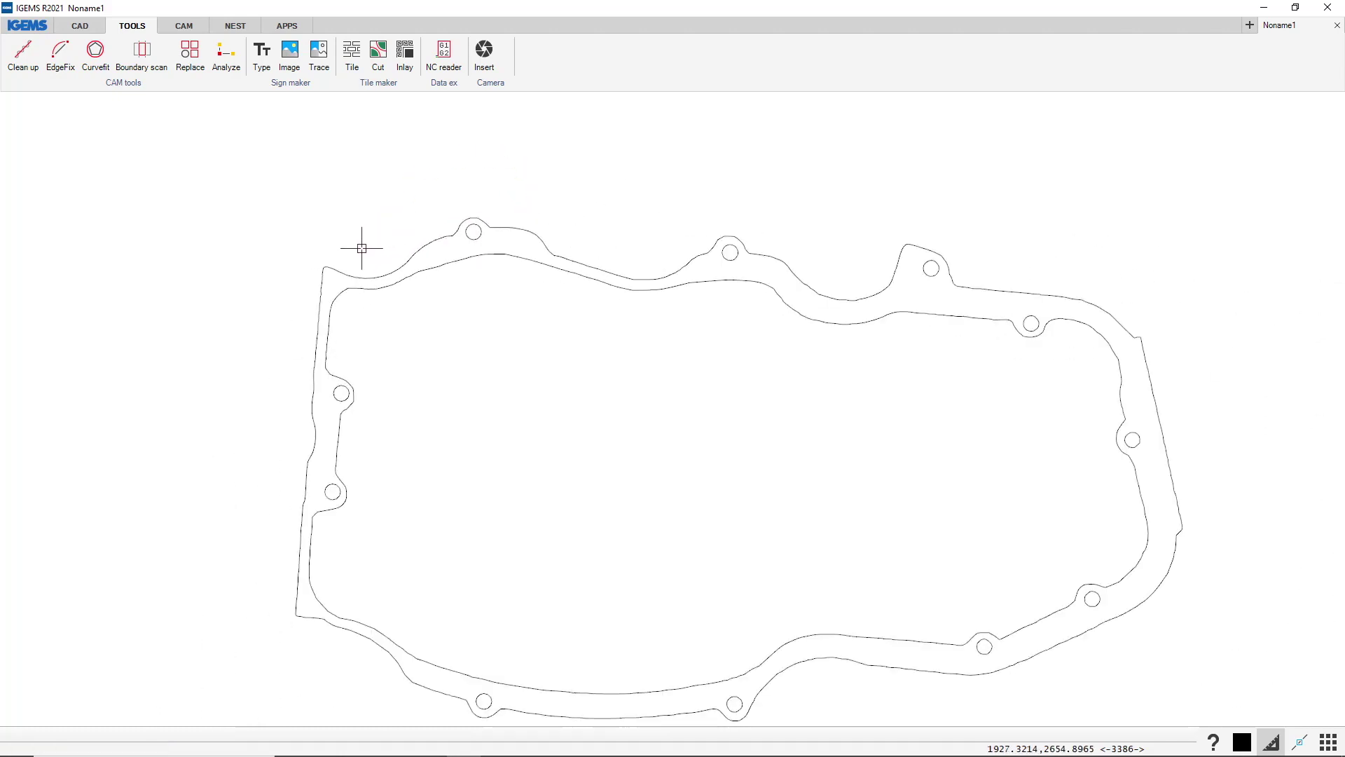
scroll(362, 248, "down", 2)
left_click_drag(544, 171, 257, 401)
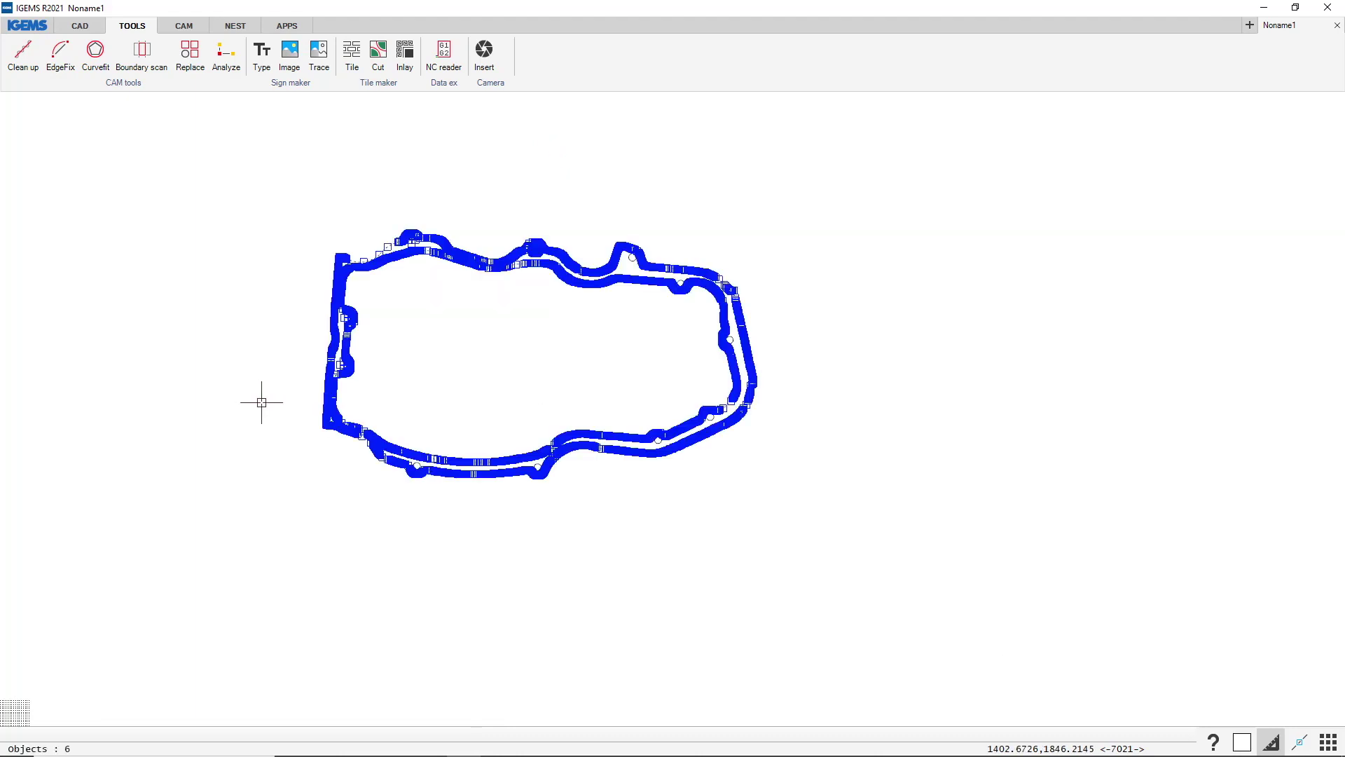
scroll(398, 280, "up", 3)
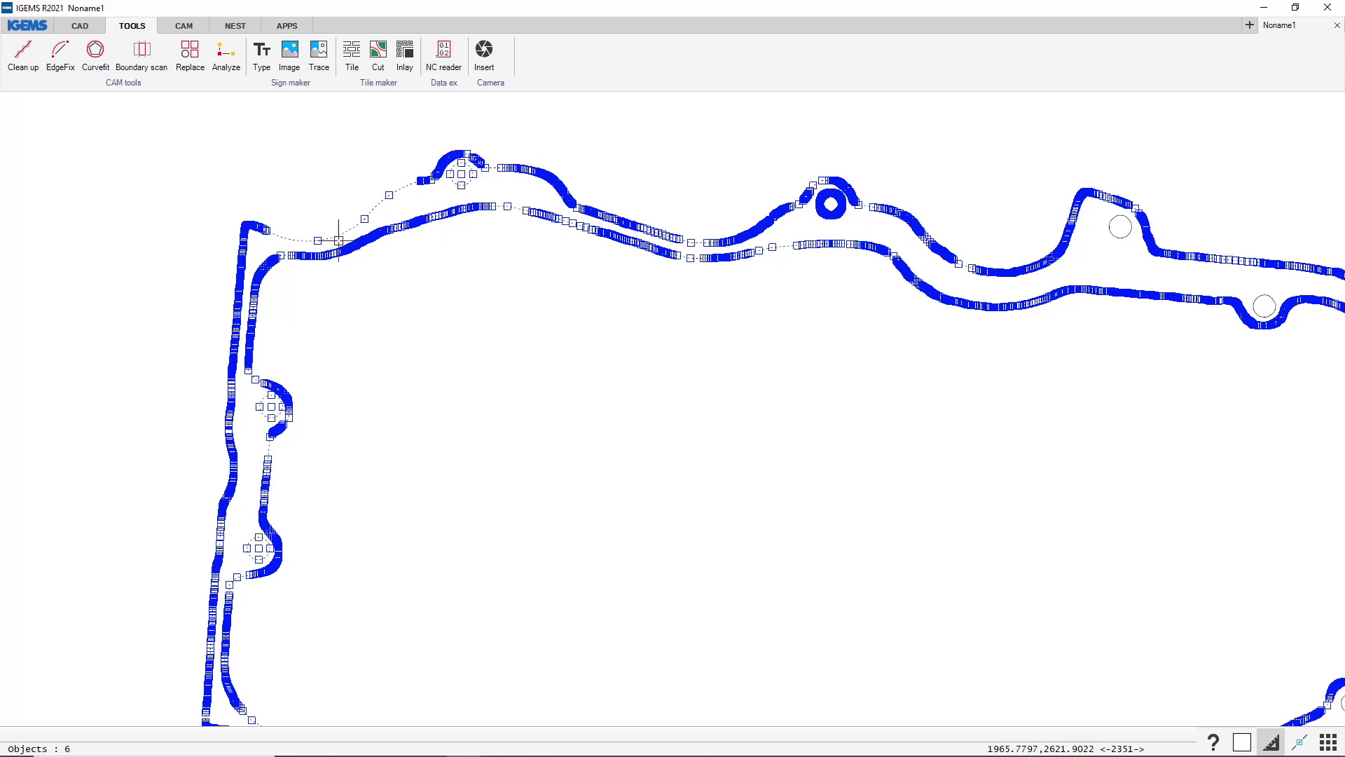
left_click(378, 217)
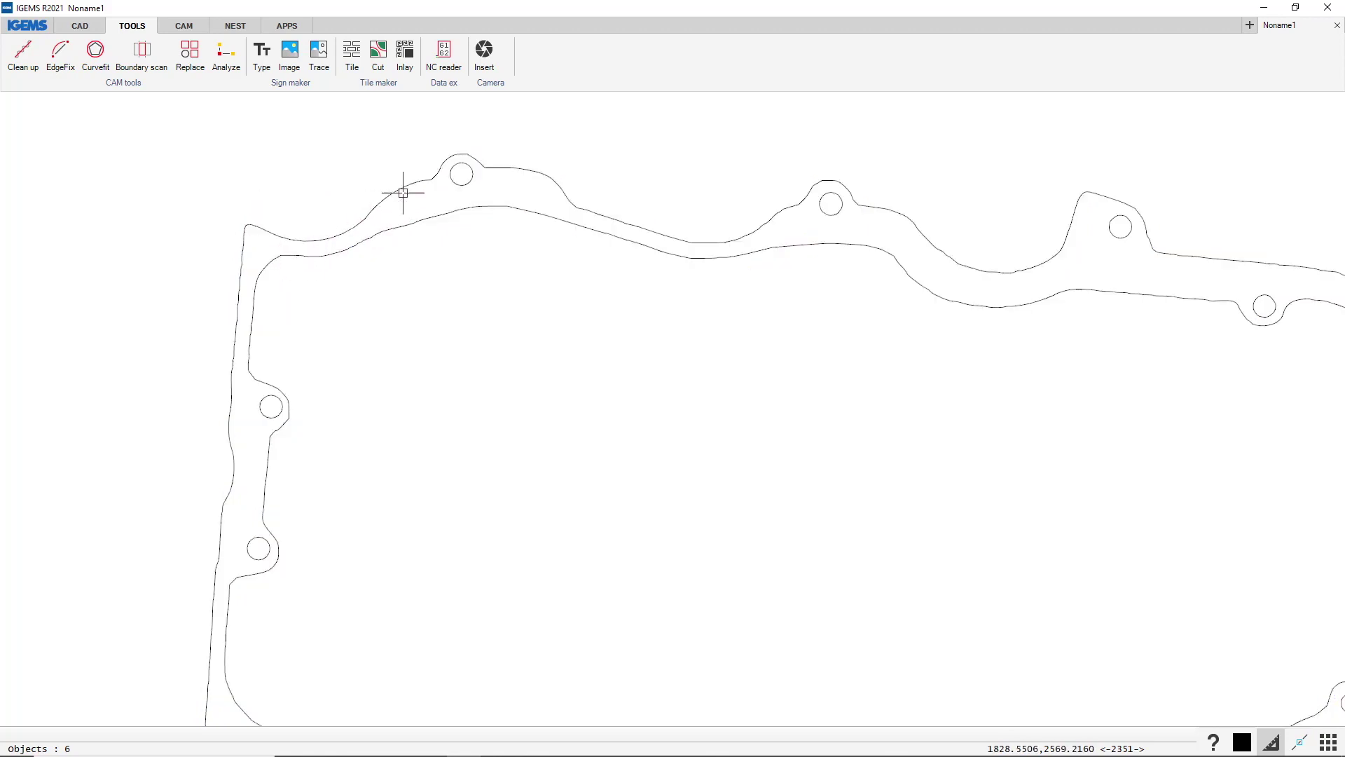
scroll(421, 256, "down", 2)
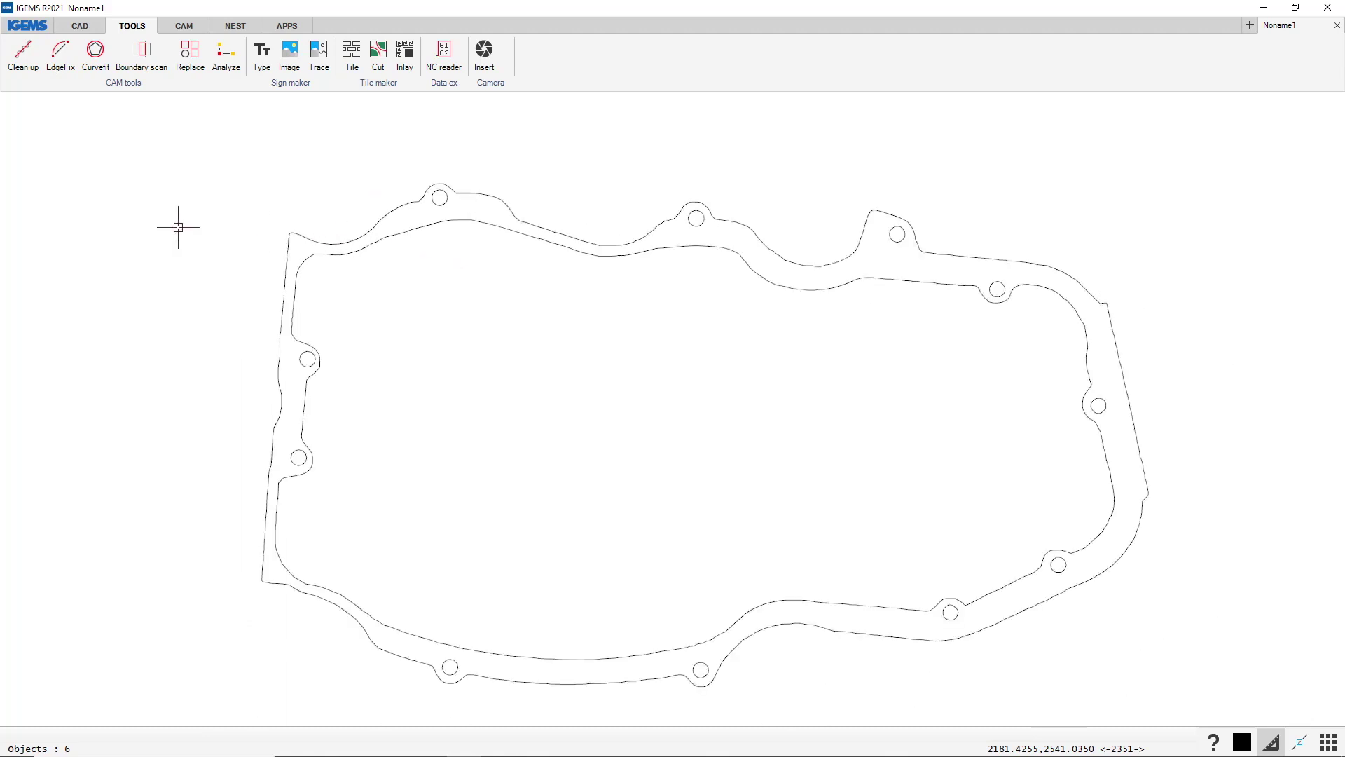
Run Clean up with the default tolerance on the whole traced gasket.
scroll(178, 227, "down", 1)
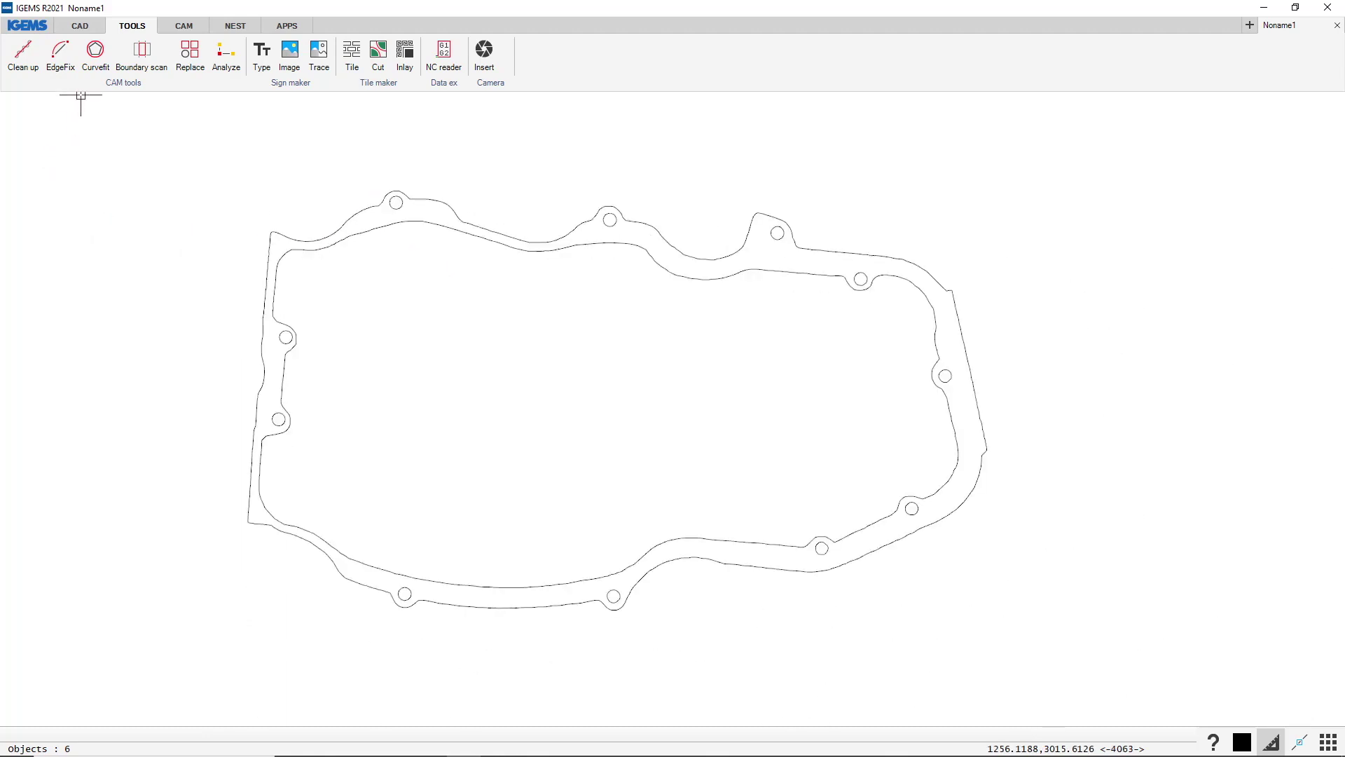
left_click(94, 54)
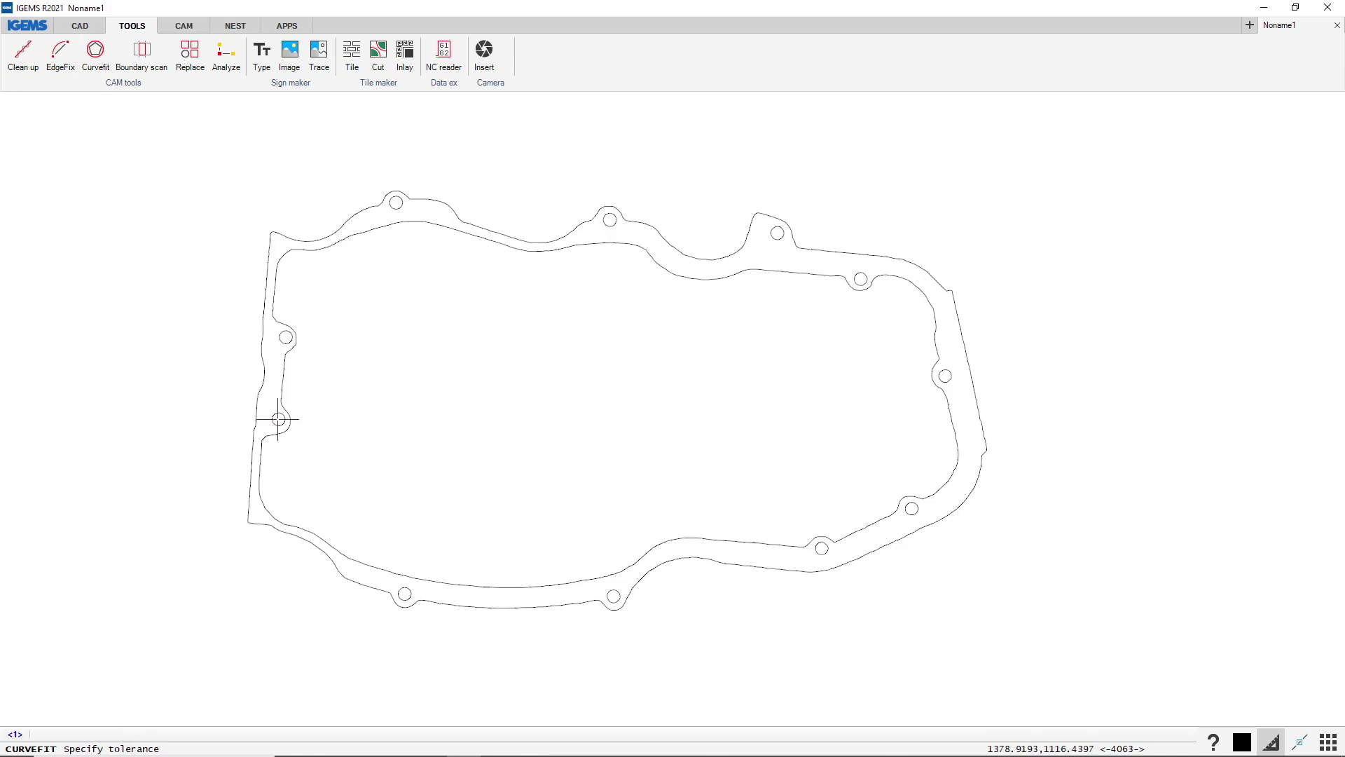
scroll(420, 205, "up", 5)
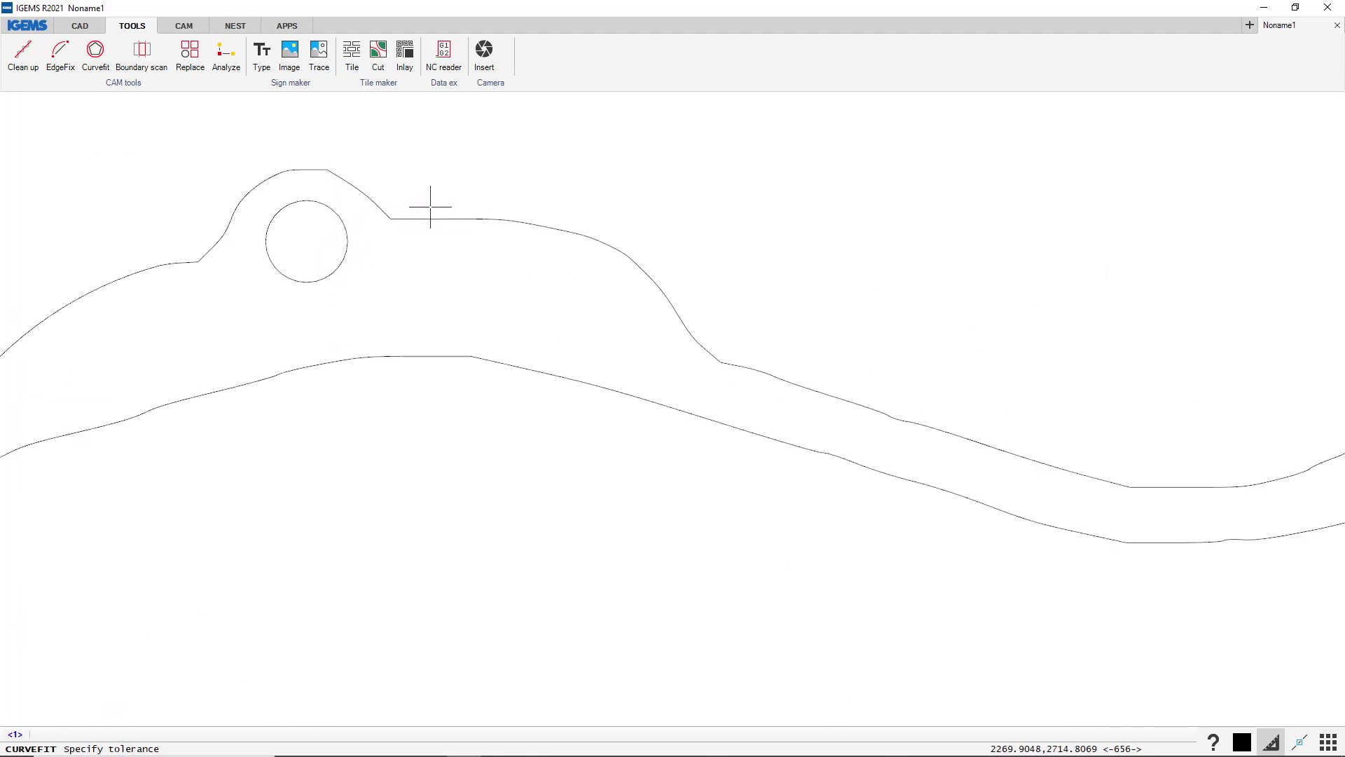
scroll(560, 222, "down", 2)
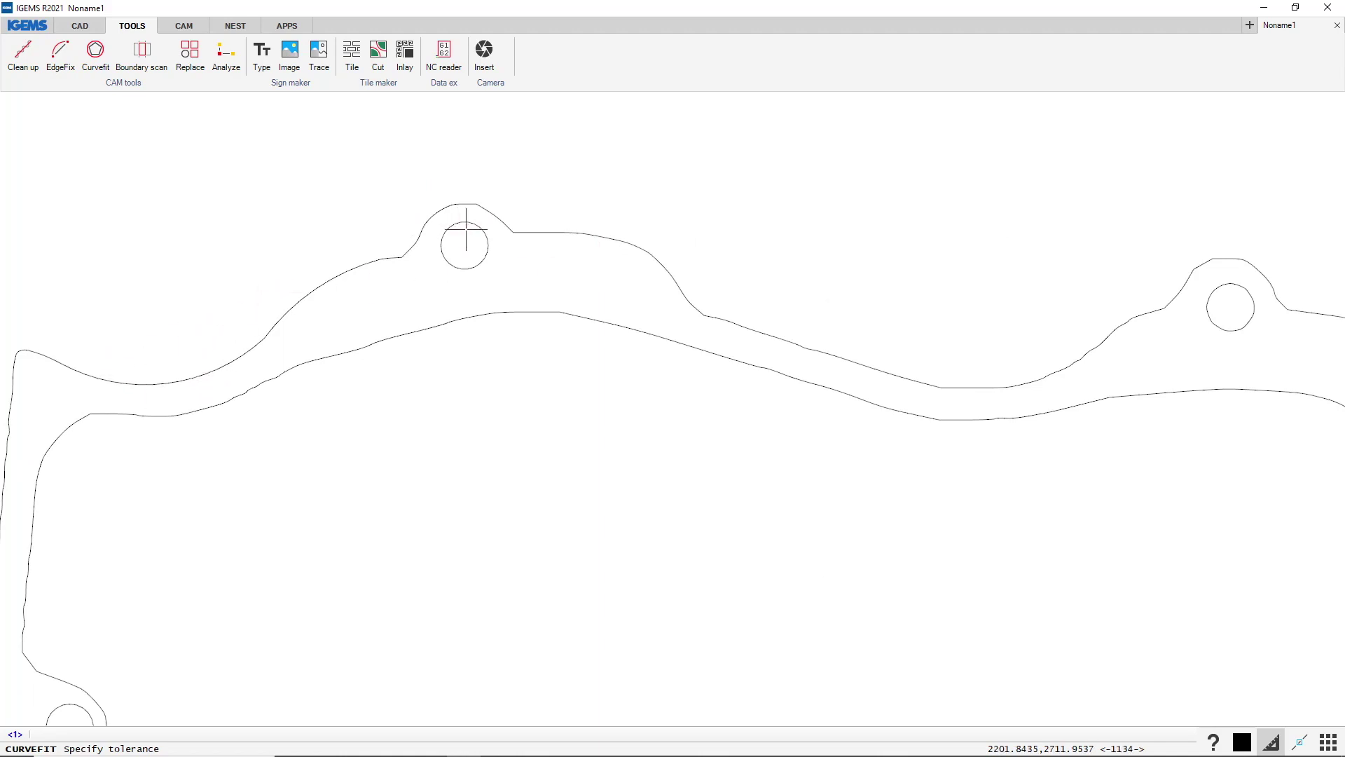
scroll(517, 208, "up", 2)
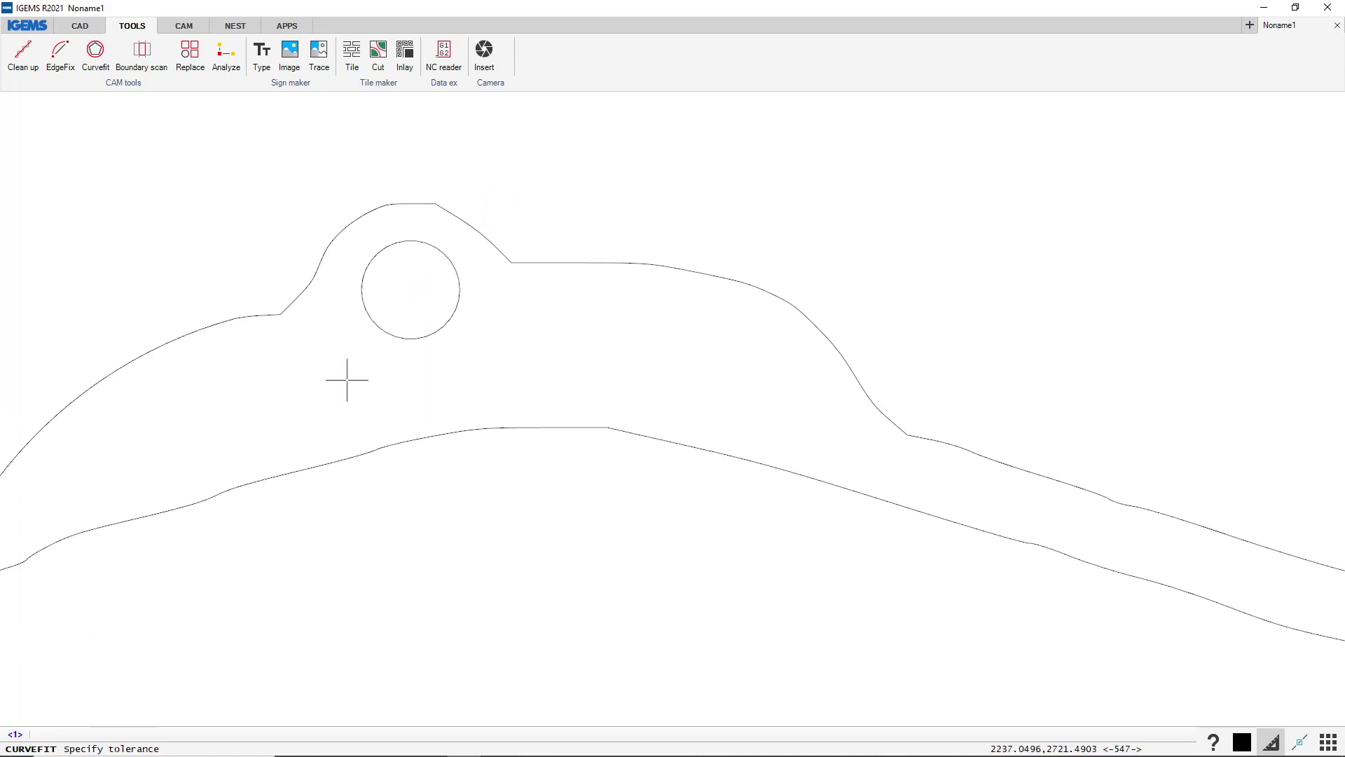
left_click(14, 734)
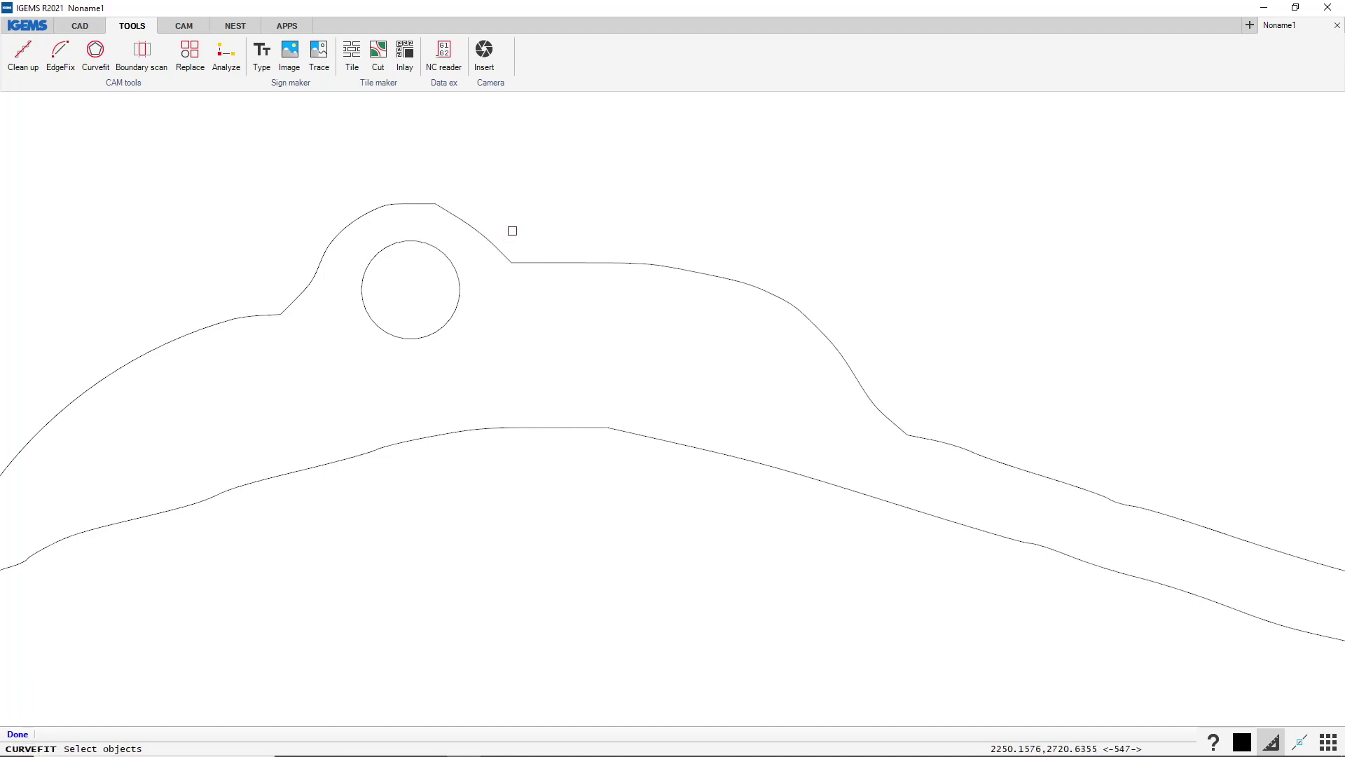
scroll(301, 266, "down", 6)
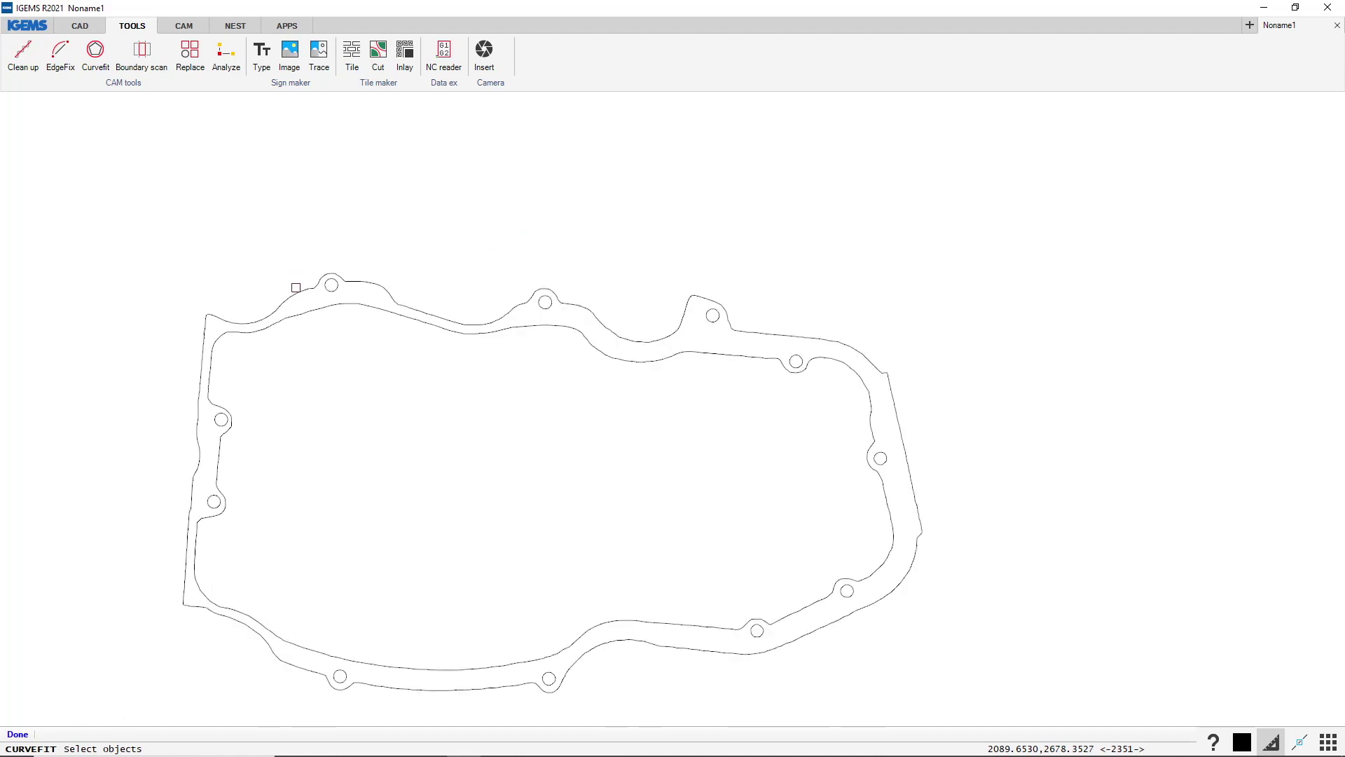
scroll(296, 287, "down", 2)
left_click_drag(788, 243, 266, 614)
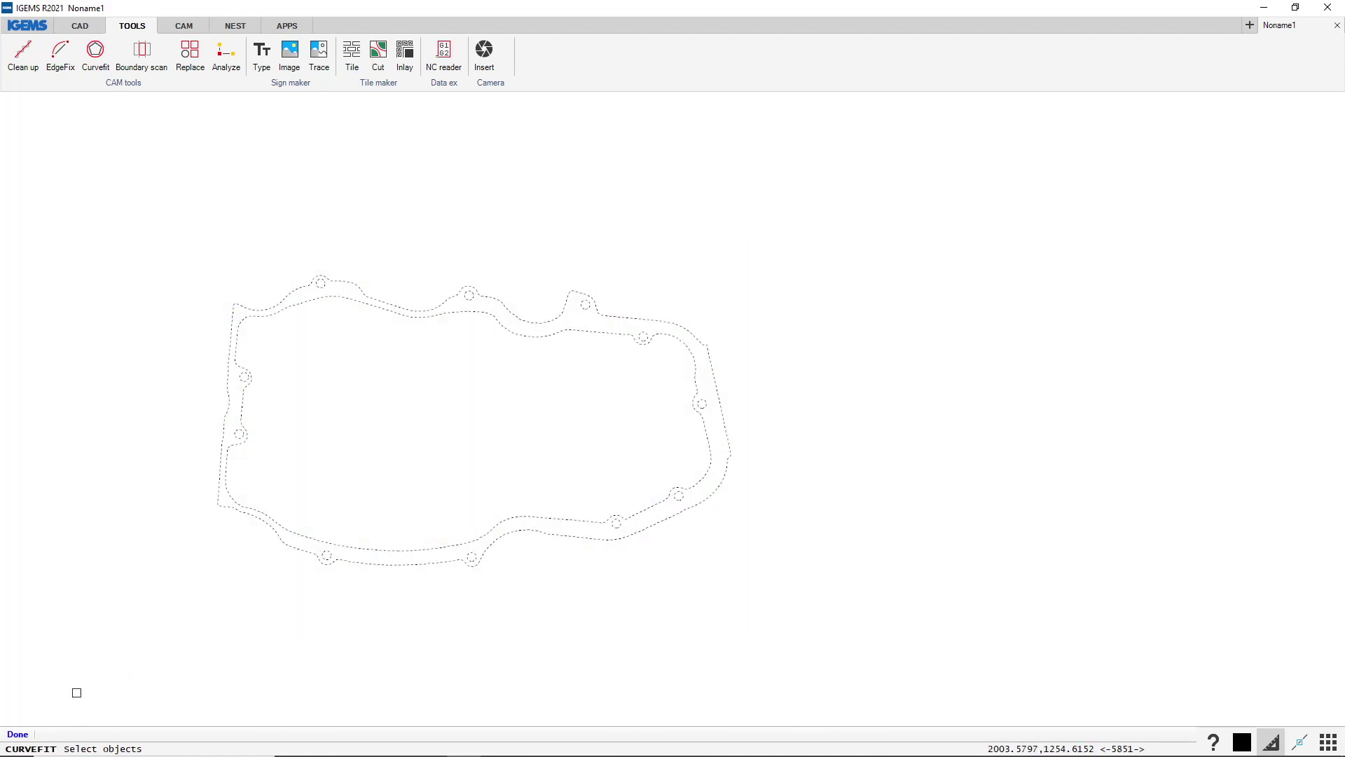
left_click(18, 735)
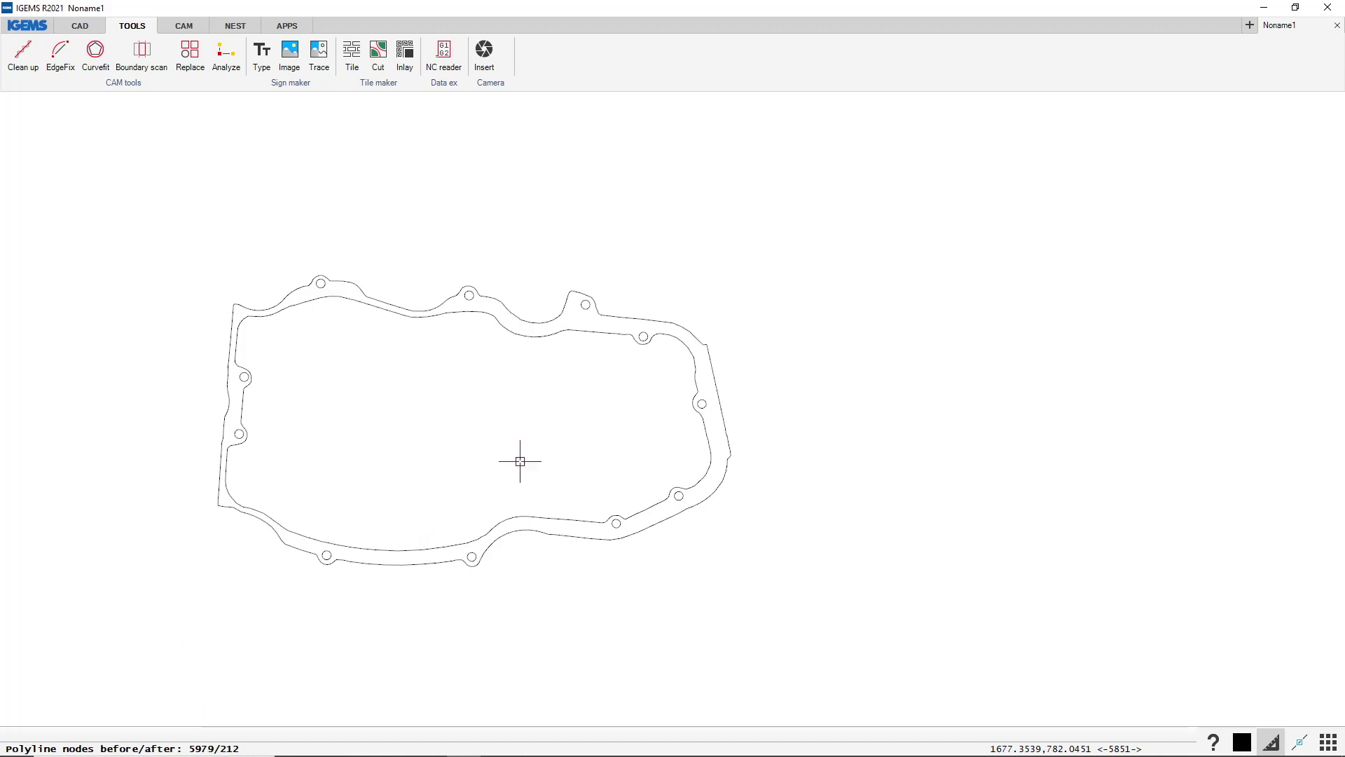
Window-select the gasket's 13 polylines to check the nodes dropped from 5979 to 212.
left_click_drag(804, 259, 160, 593)
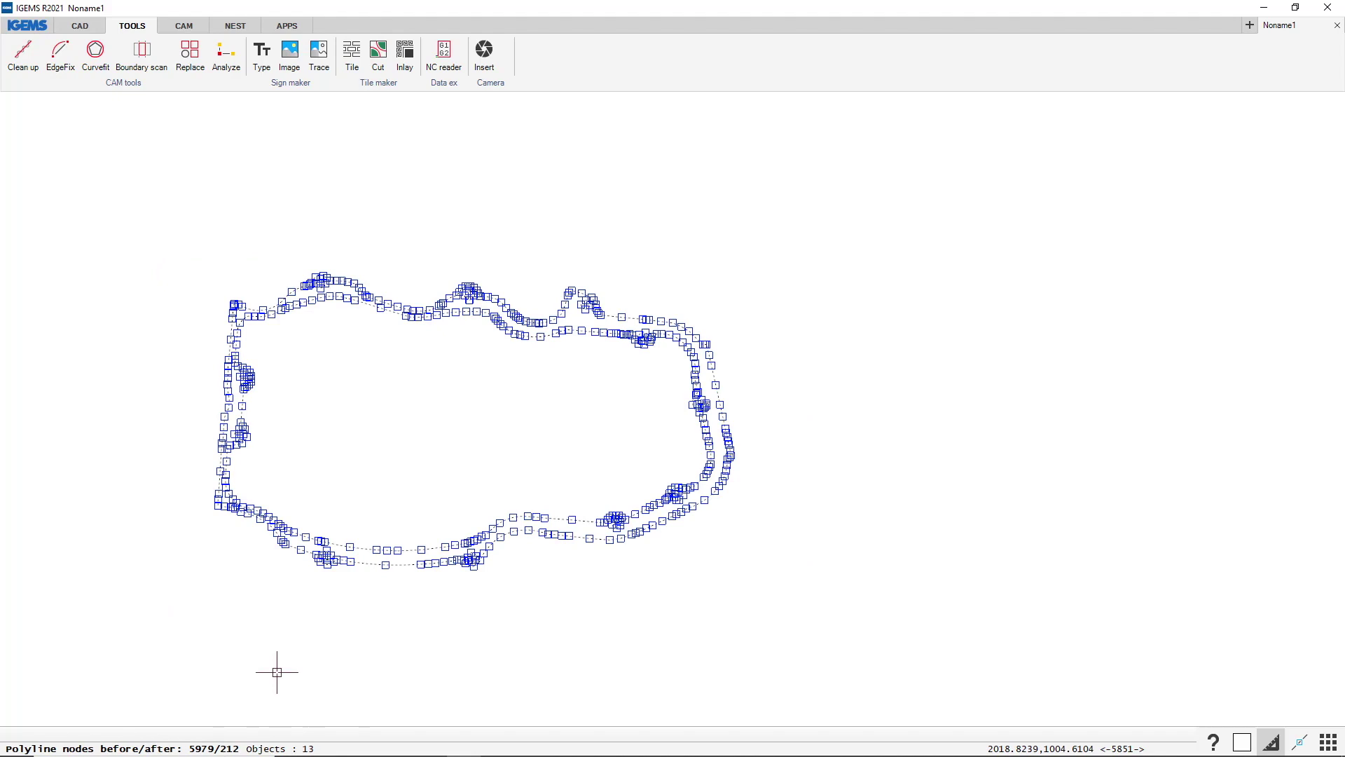
scroll(273, 287, "up", 5)
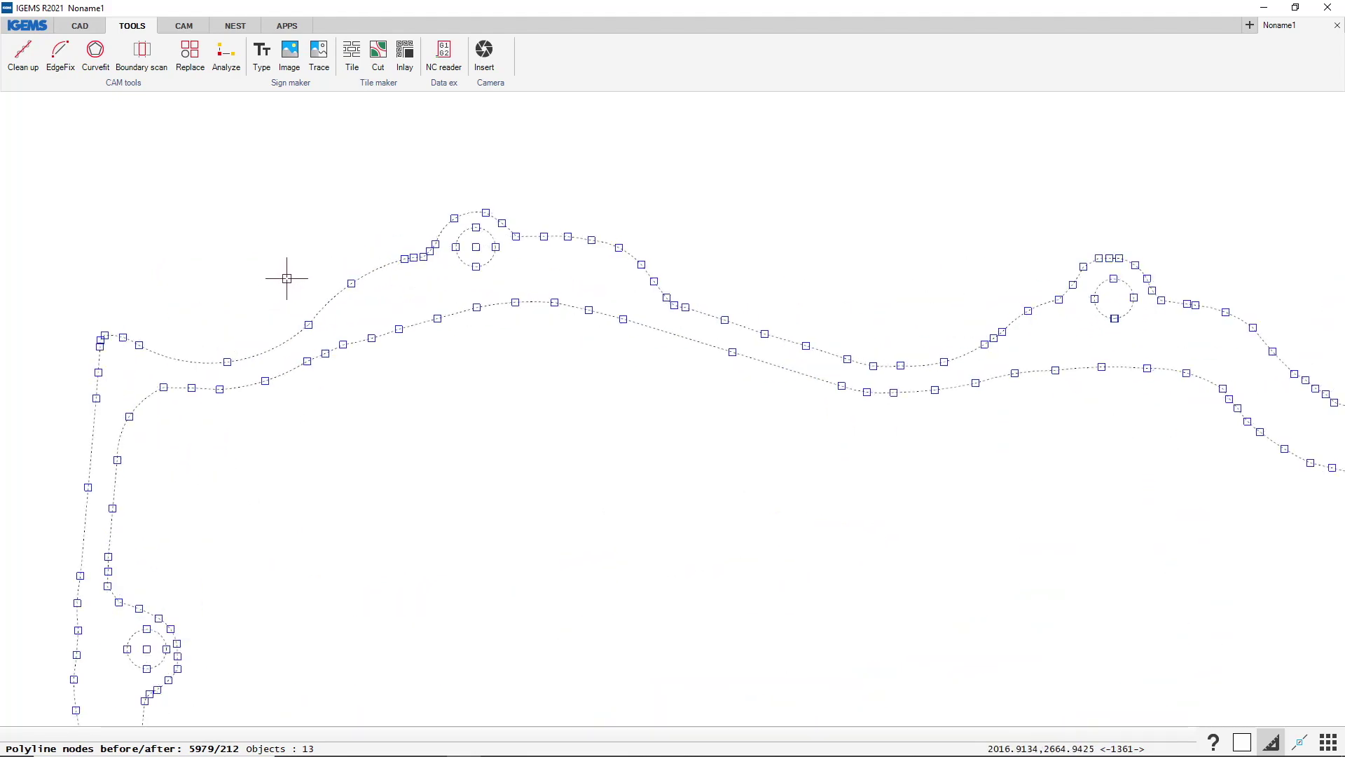
scroll(287, 278, "down", 5)
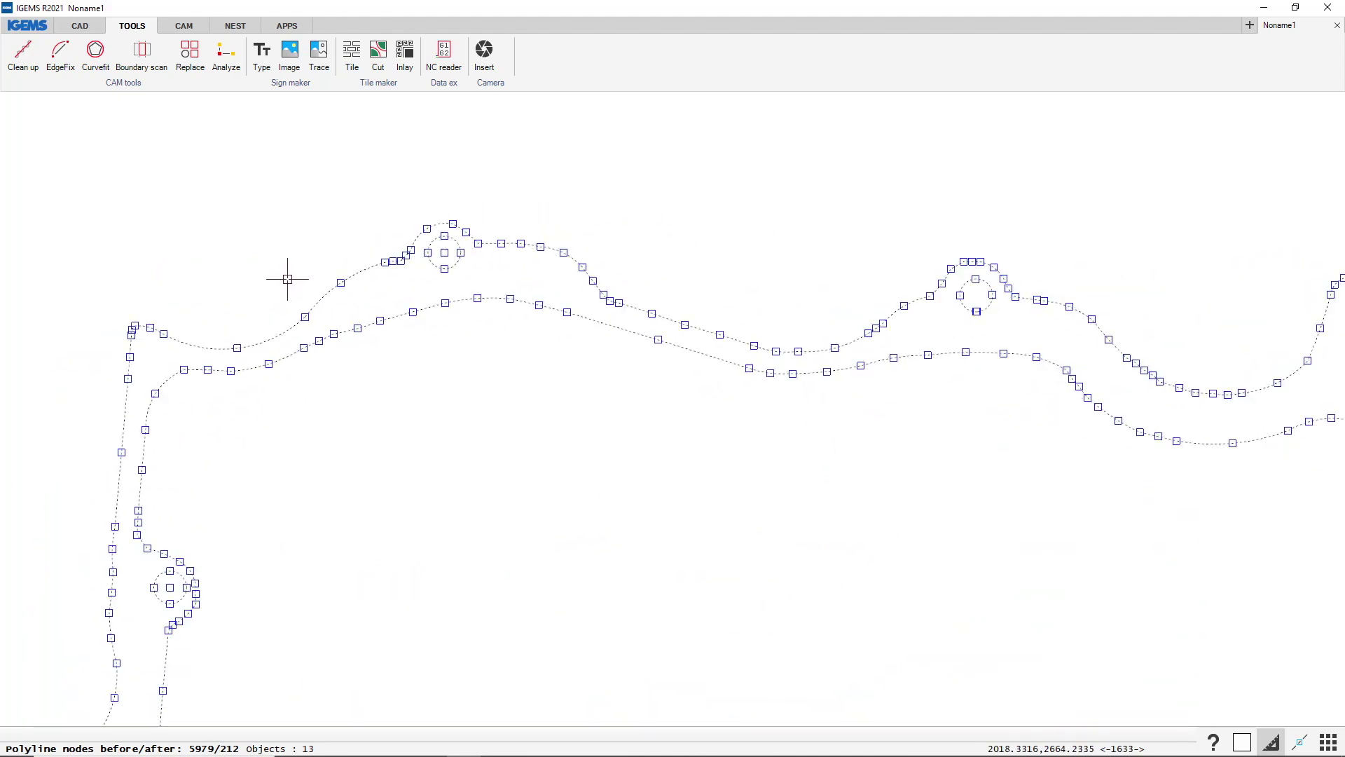
key("Escape")
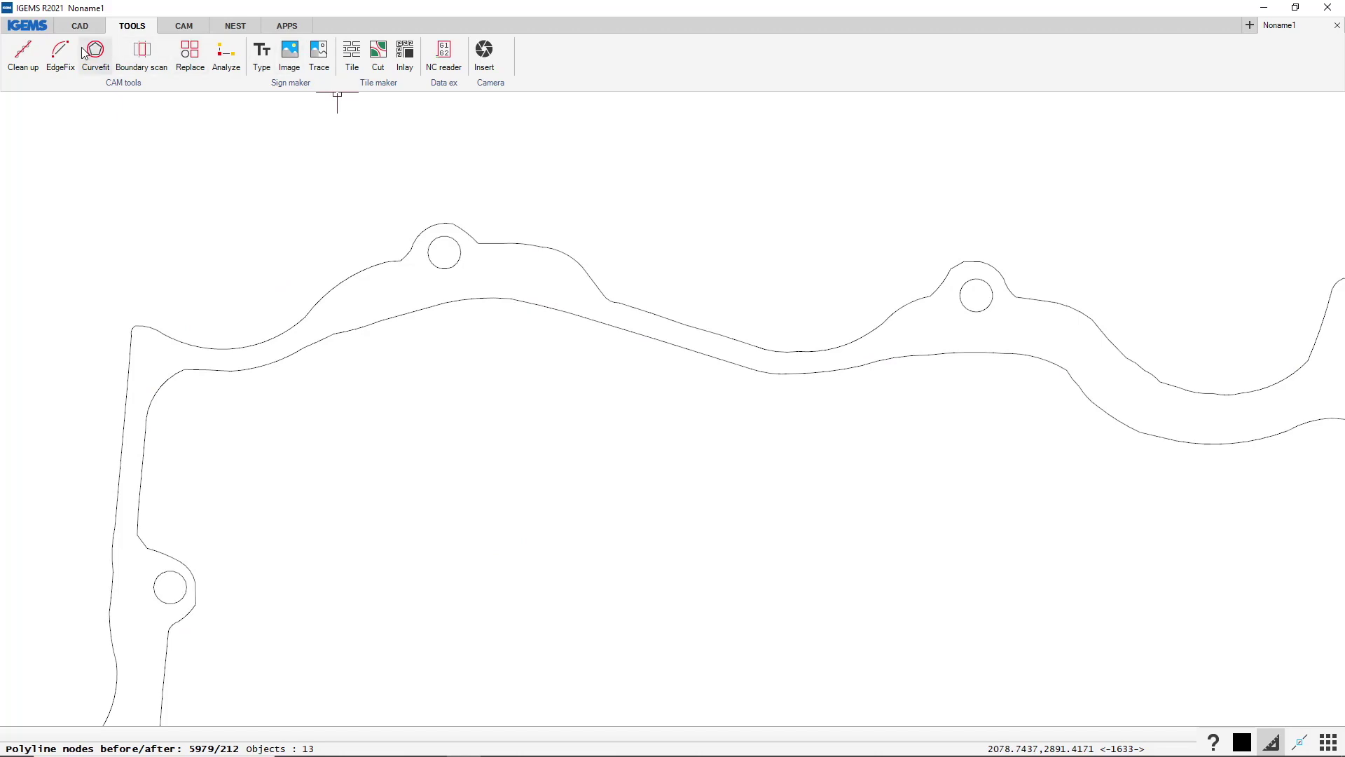
Smooth three bumpy stretches of the gasket outline, including the one by the hole, with EdgeFix.
left_click(71, 56)
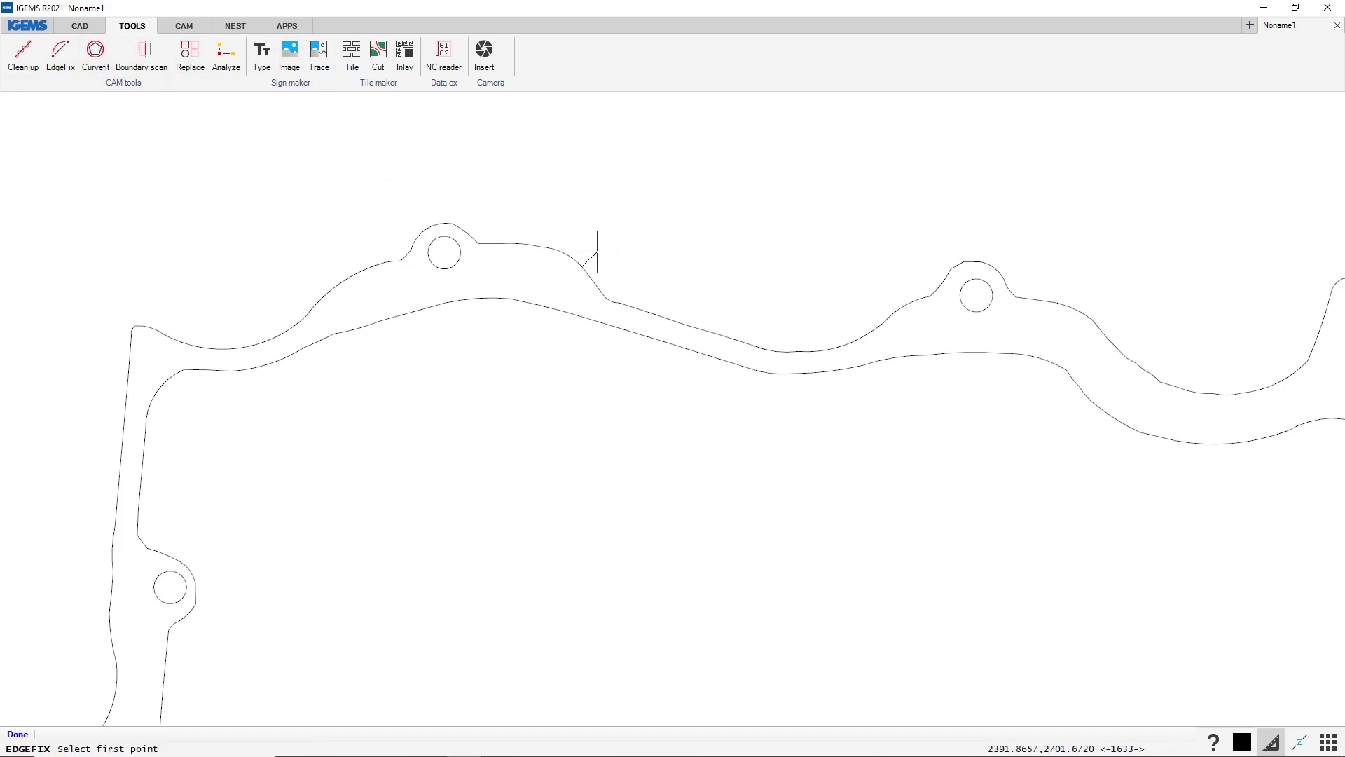
left_click(592, 279)
left_click(643, 293)
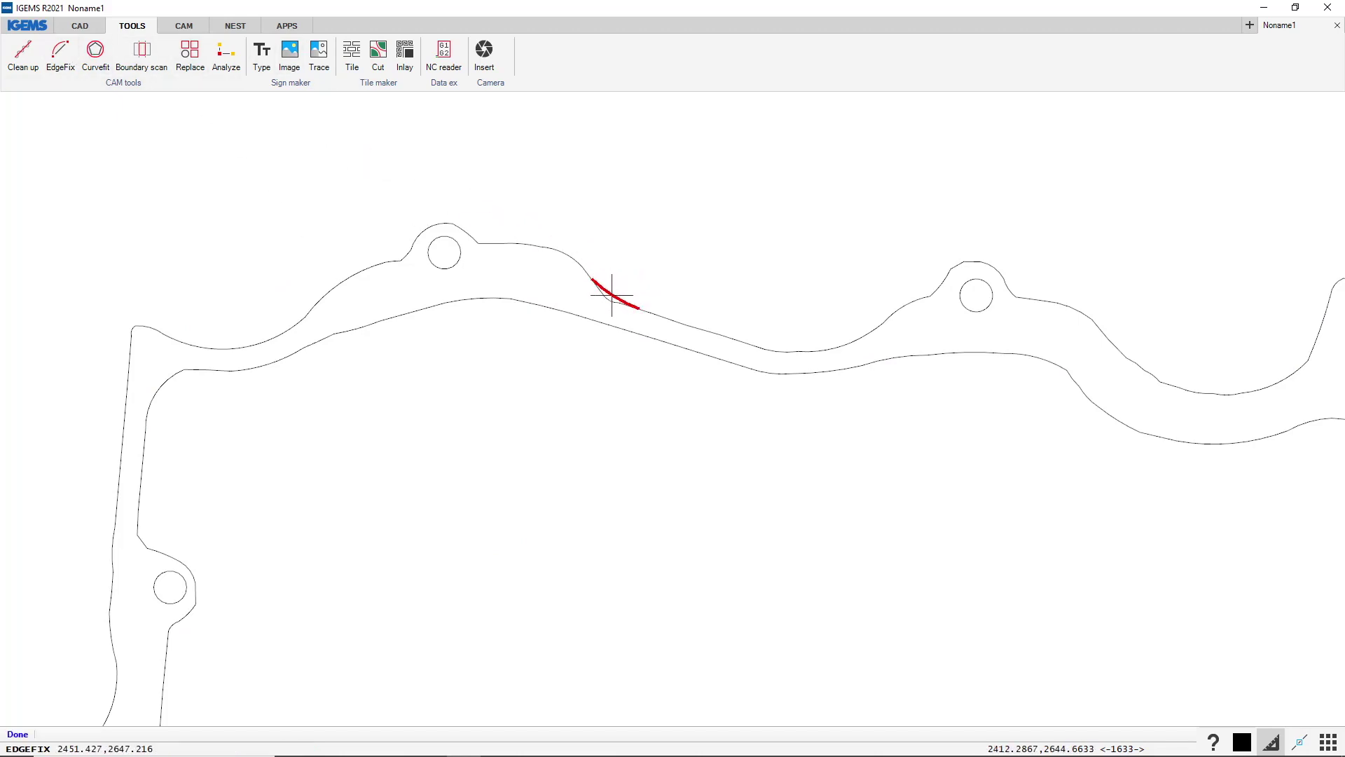
left_click(910, 261)
left_click(914, 258)
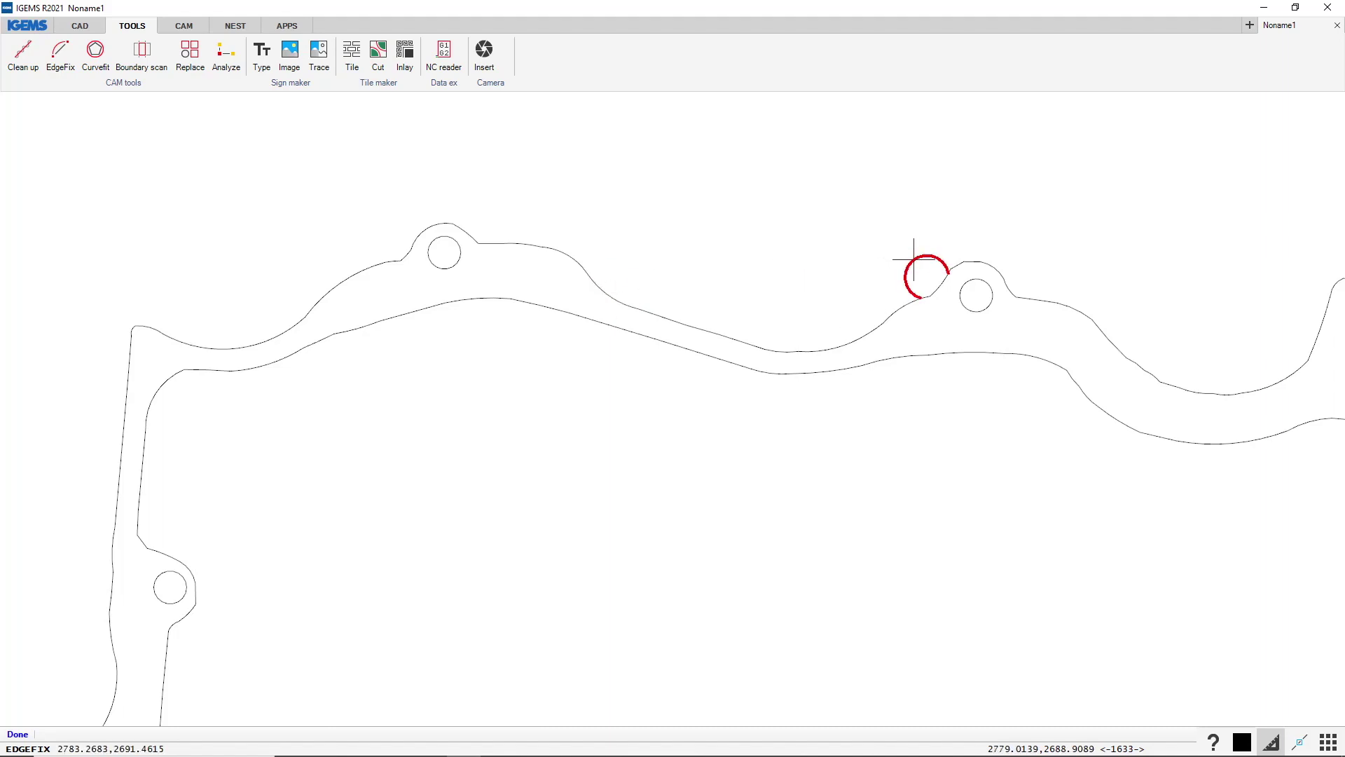
left_click(933, 289)
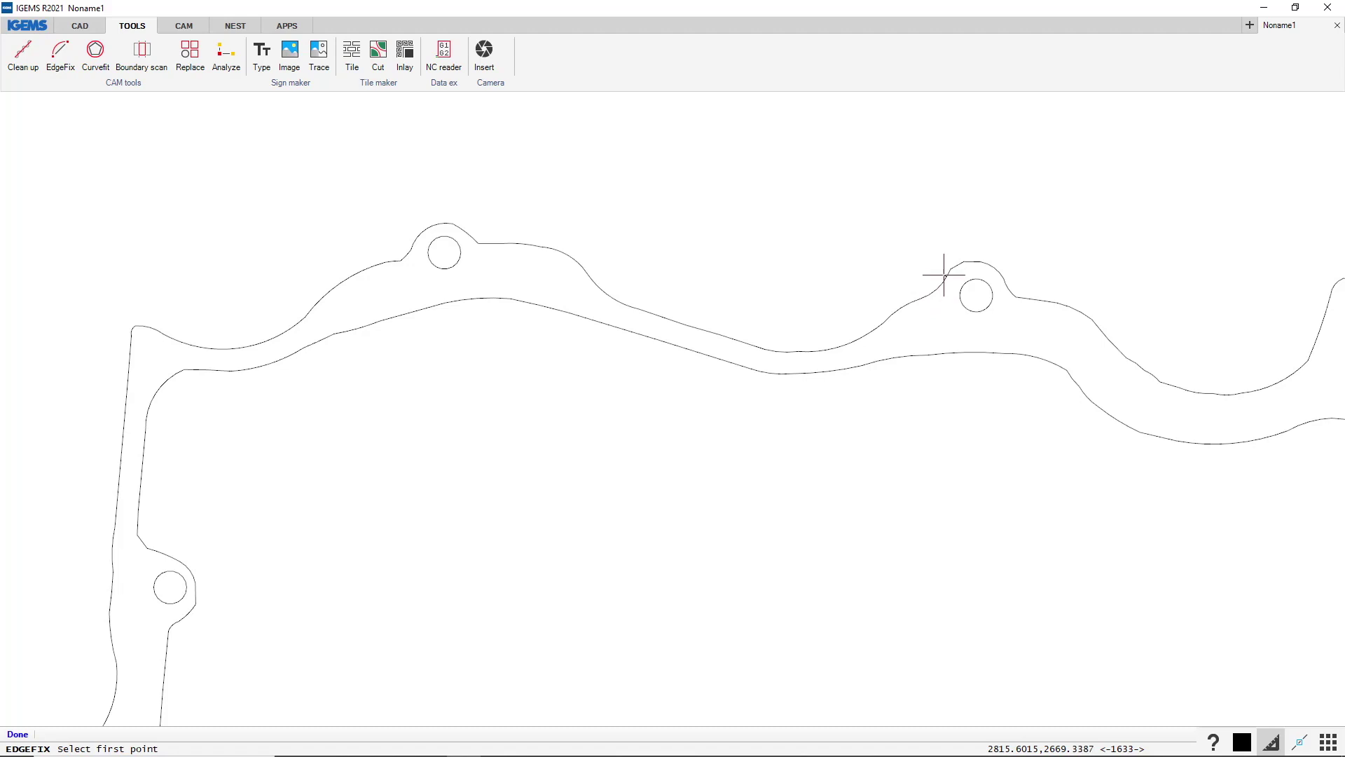
left_click(947, 276)
left_click(1001, 280)
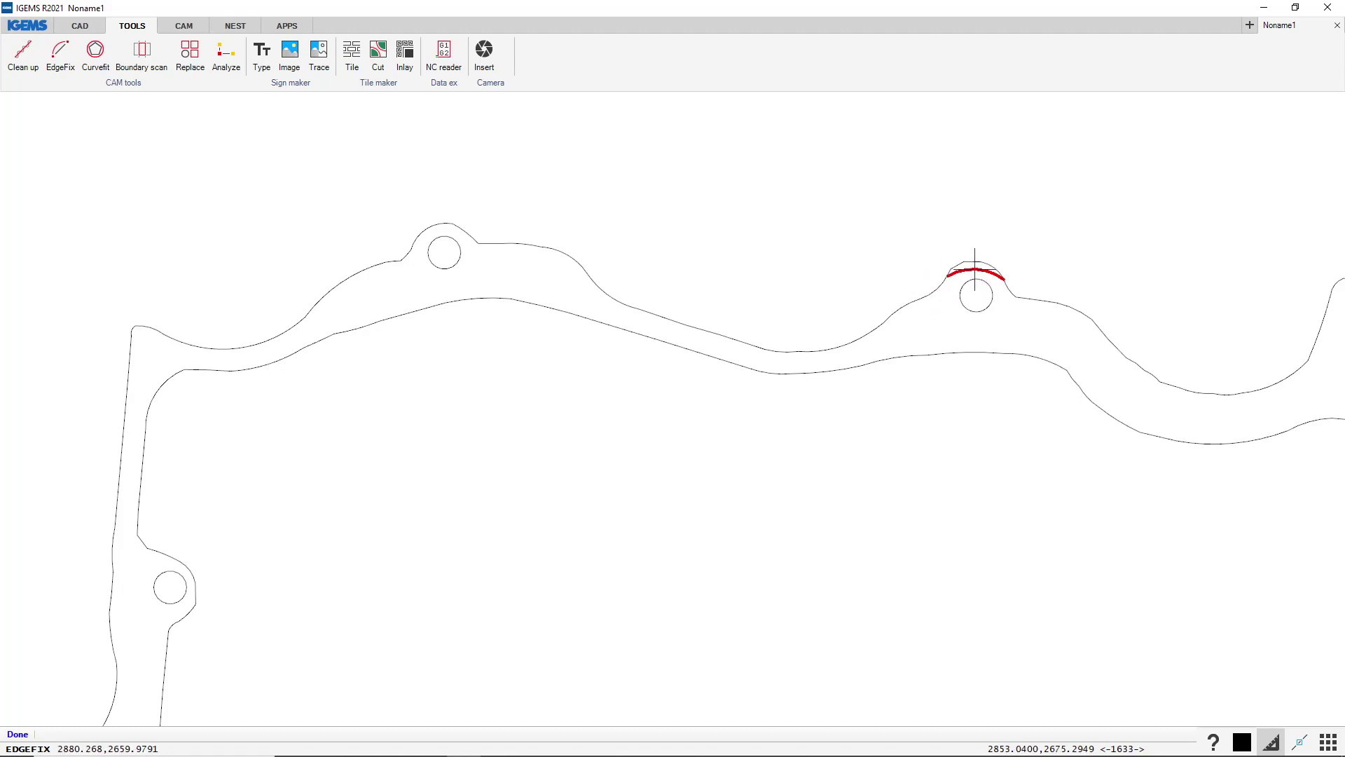
left_click(972, 264)
key("Escape")
Select all 13 gasket objects and delete them.
scroll(310, 219, "down", 5)
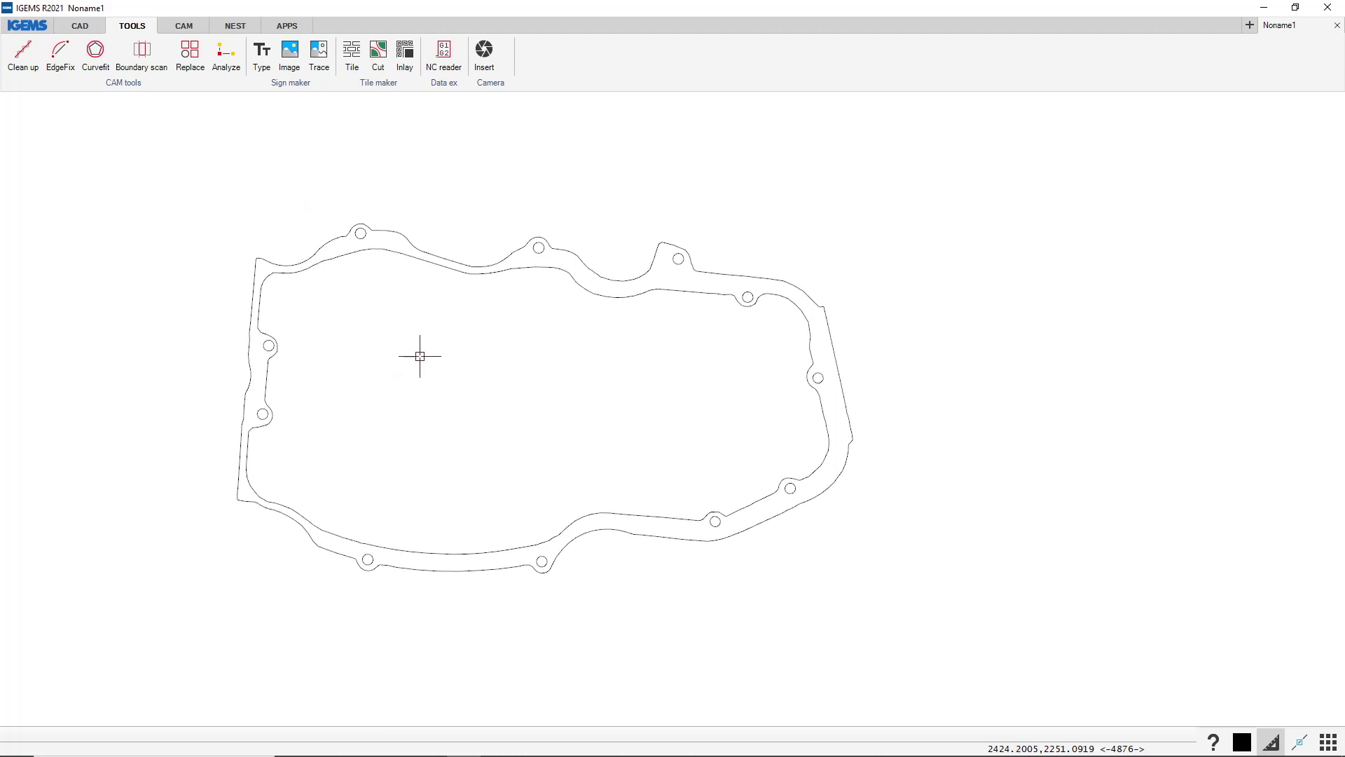
middle_click_drag(417, 355, 435, 381)
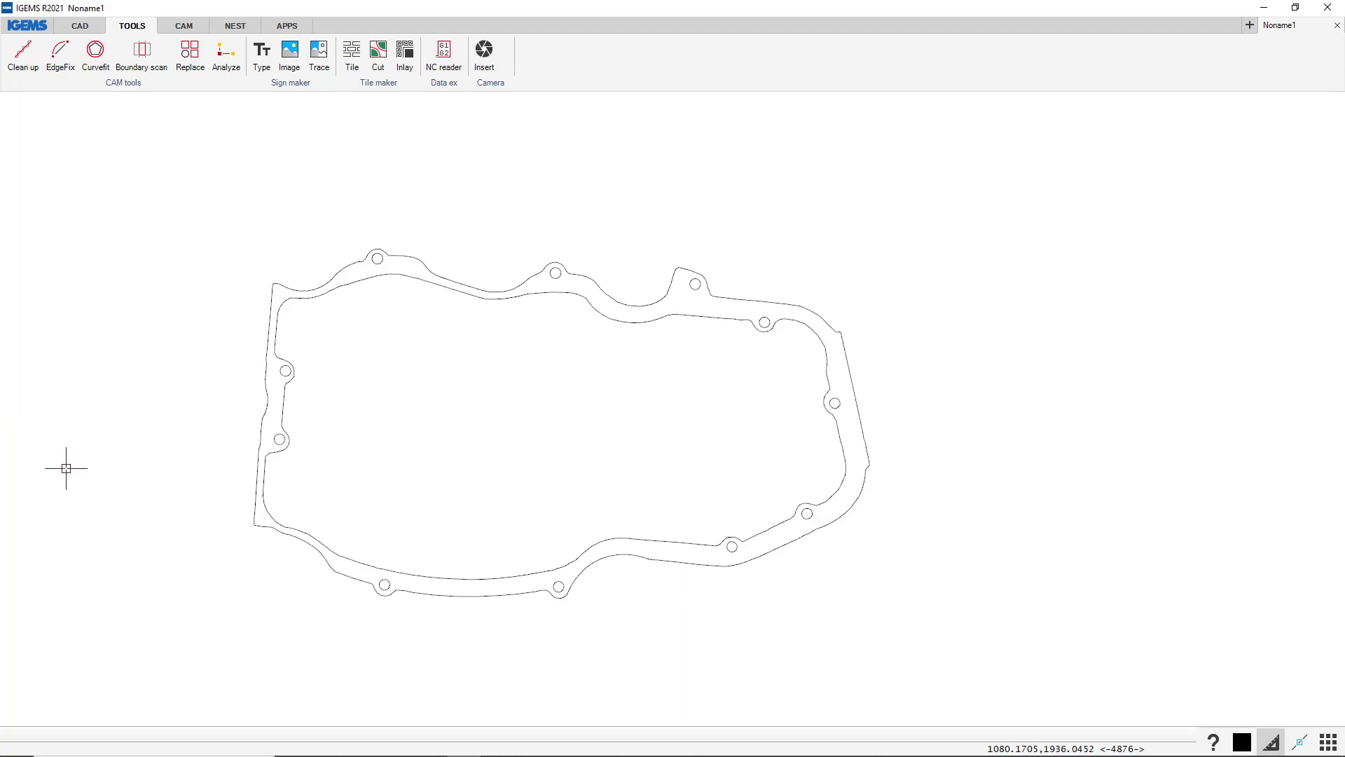
left_click_drag(889, 235, 169, 621)
key("Delete")
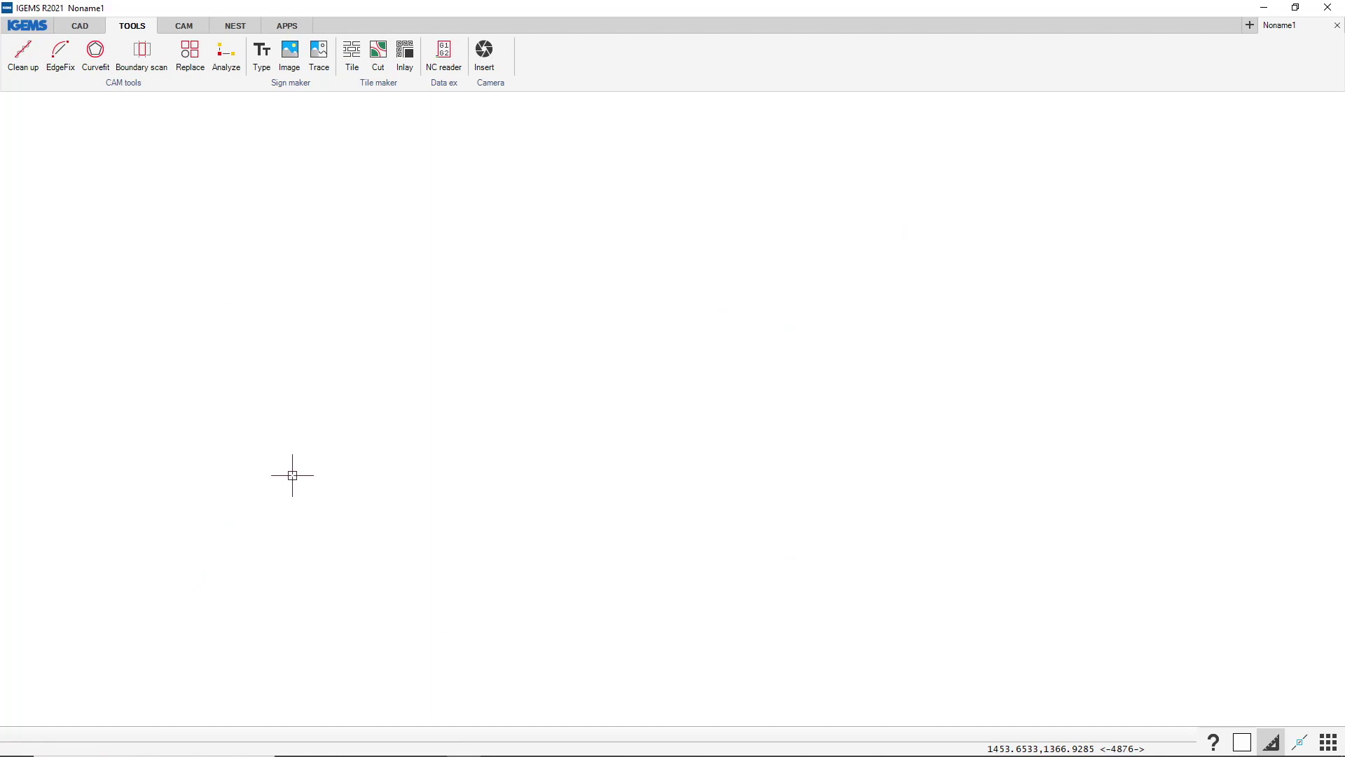
Insert GOLV.png from the Öppna dialog and place it on the Noname1 canvas.
left_click(291, 62)
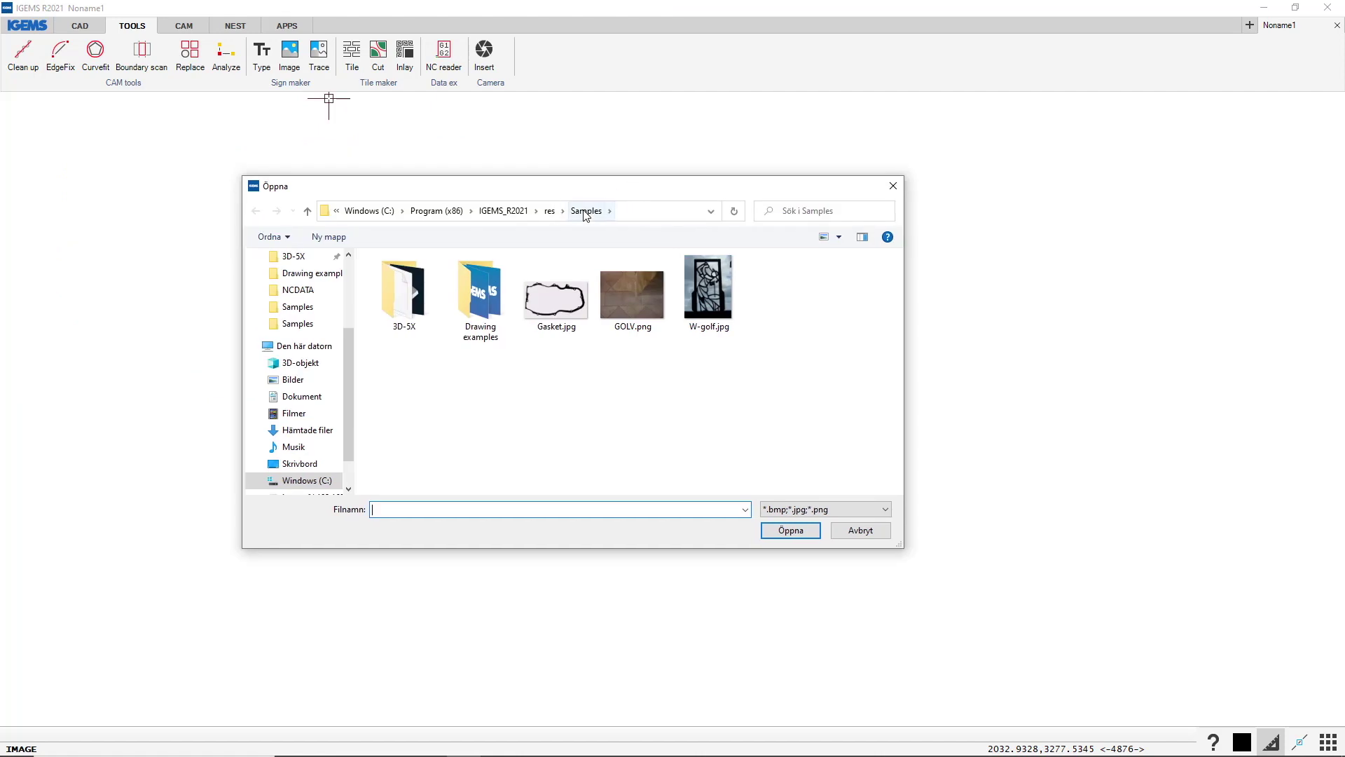
left_click(637, 297)
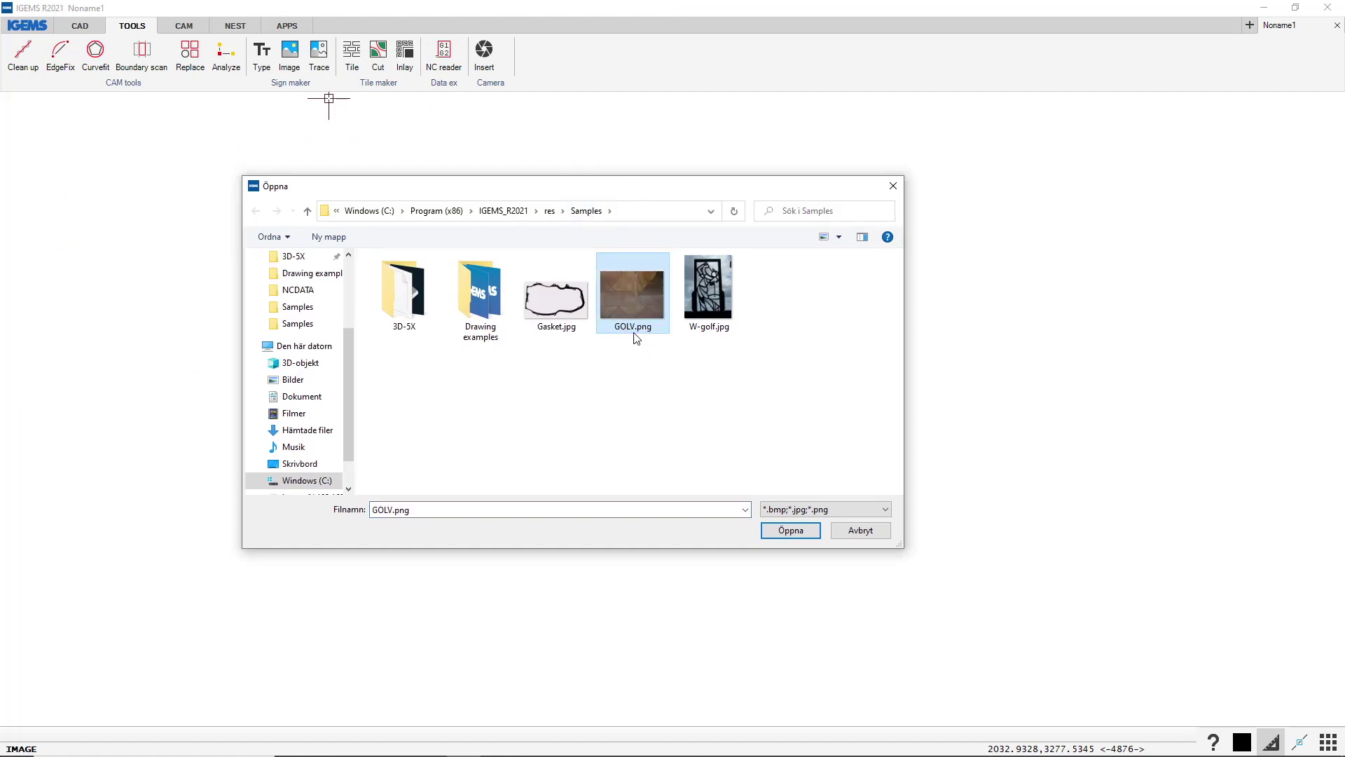
left_click(785, 530)
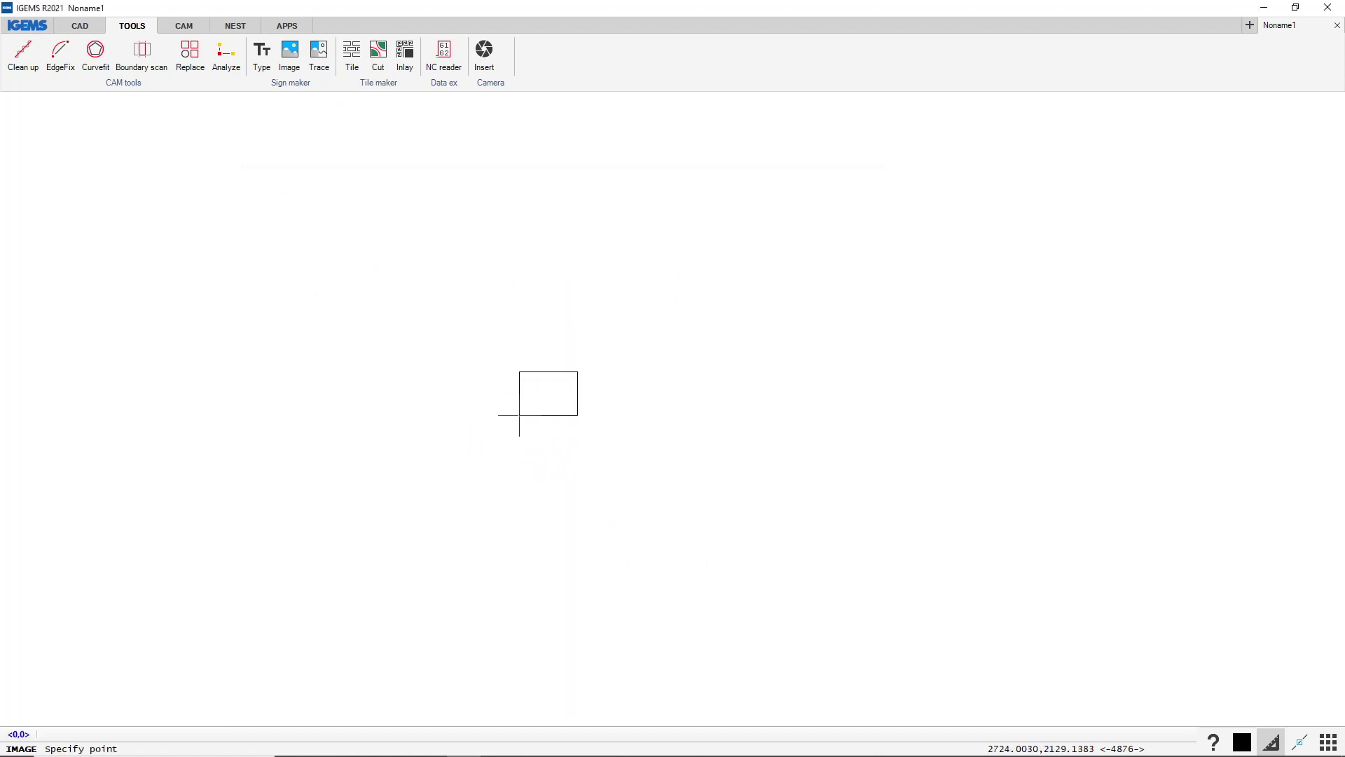
scroll(444, 451, "down", 3)
scroll(462, 456, "up", 2)
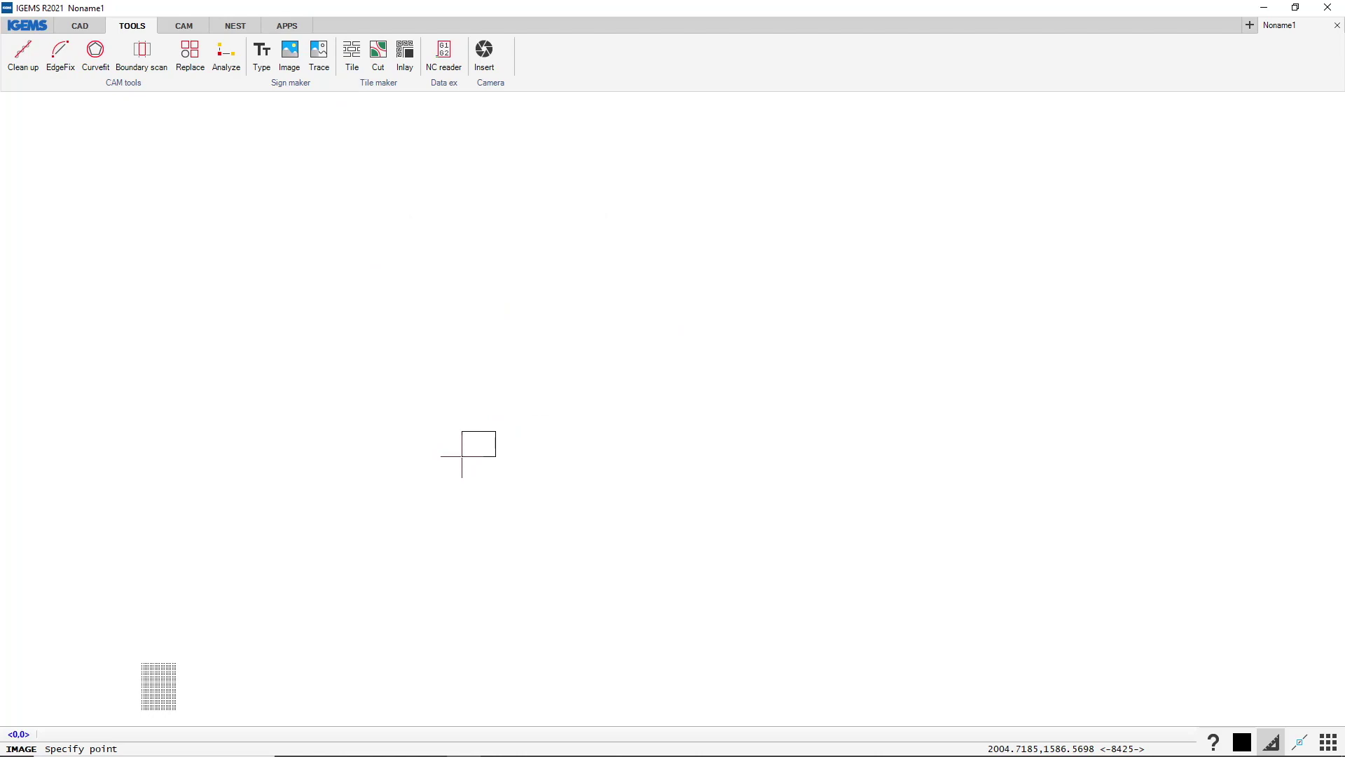
left_click(448, 454)
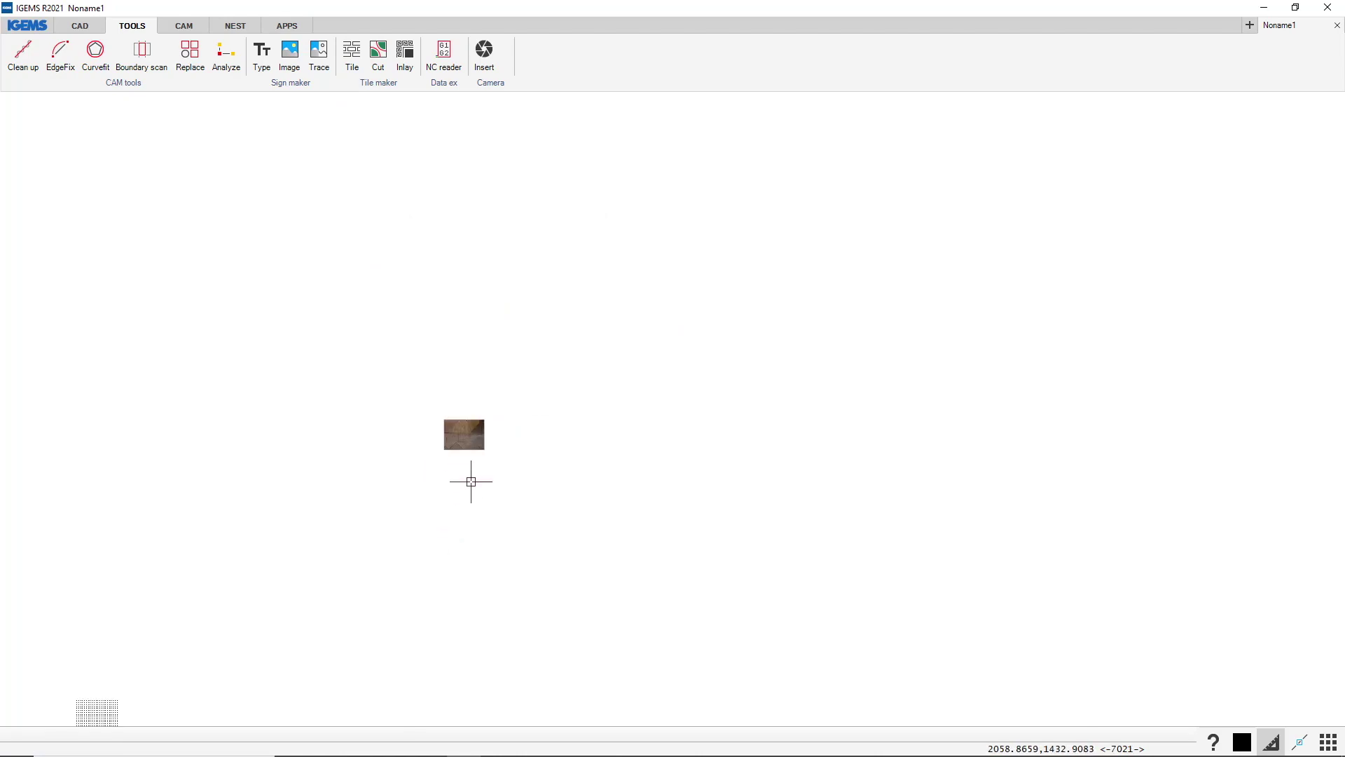
scroll(469, 480, "up", 5)
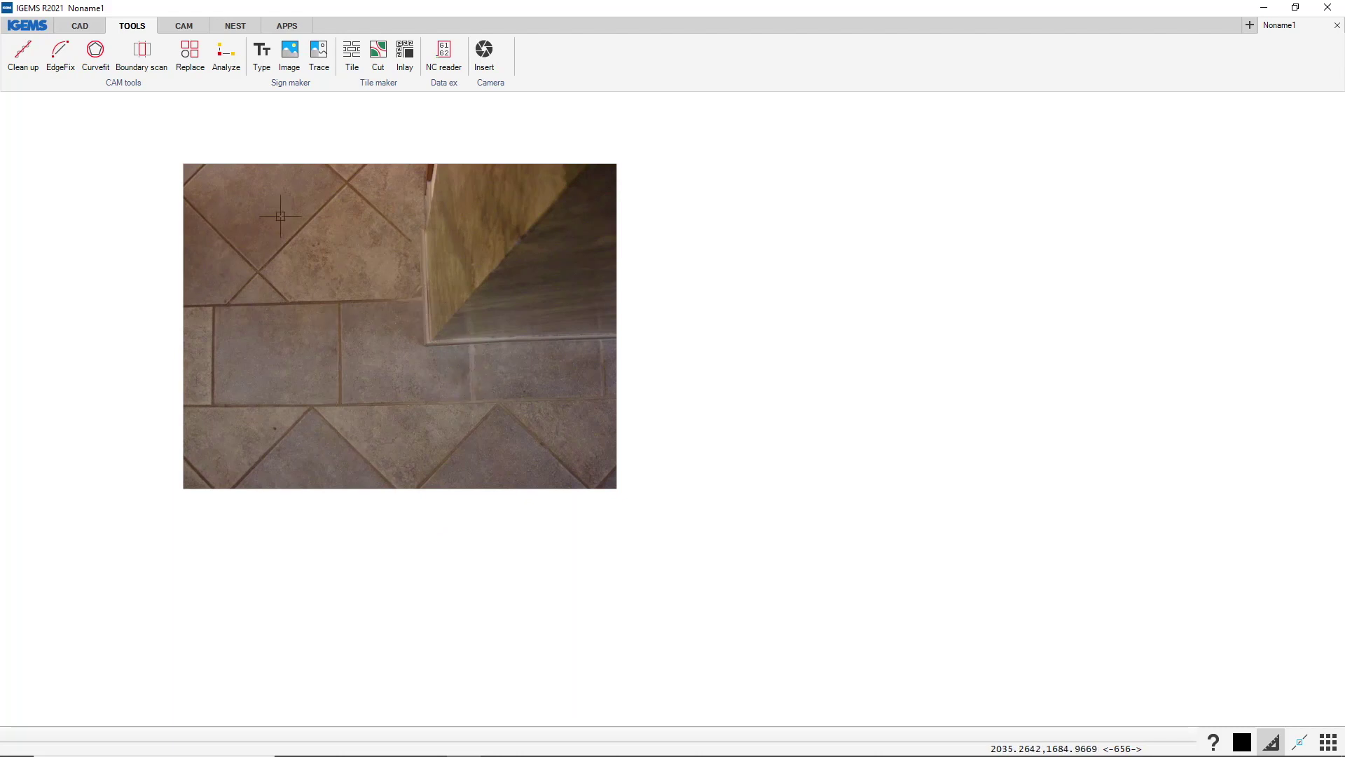
Draw a rectangle around one floor tile in the photo.
left_click(77, 28)
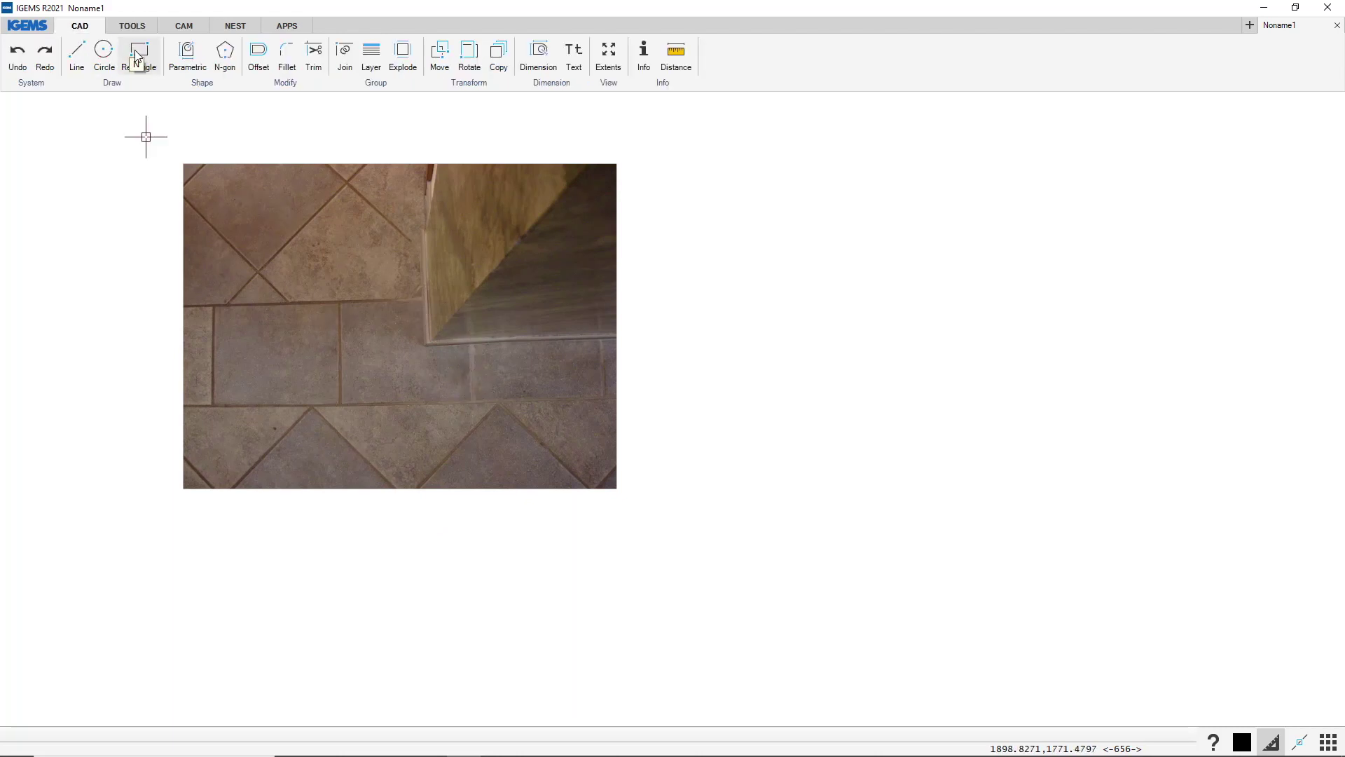
left_click(140, 52)
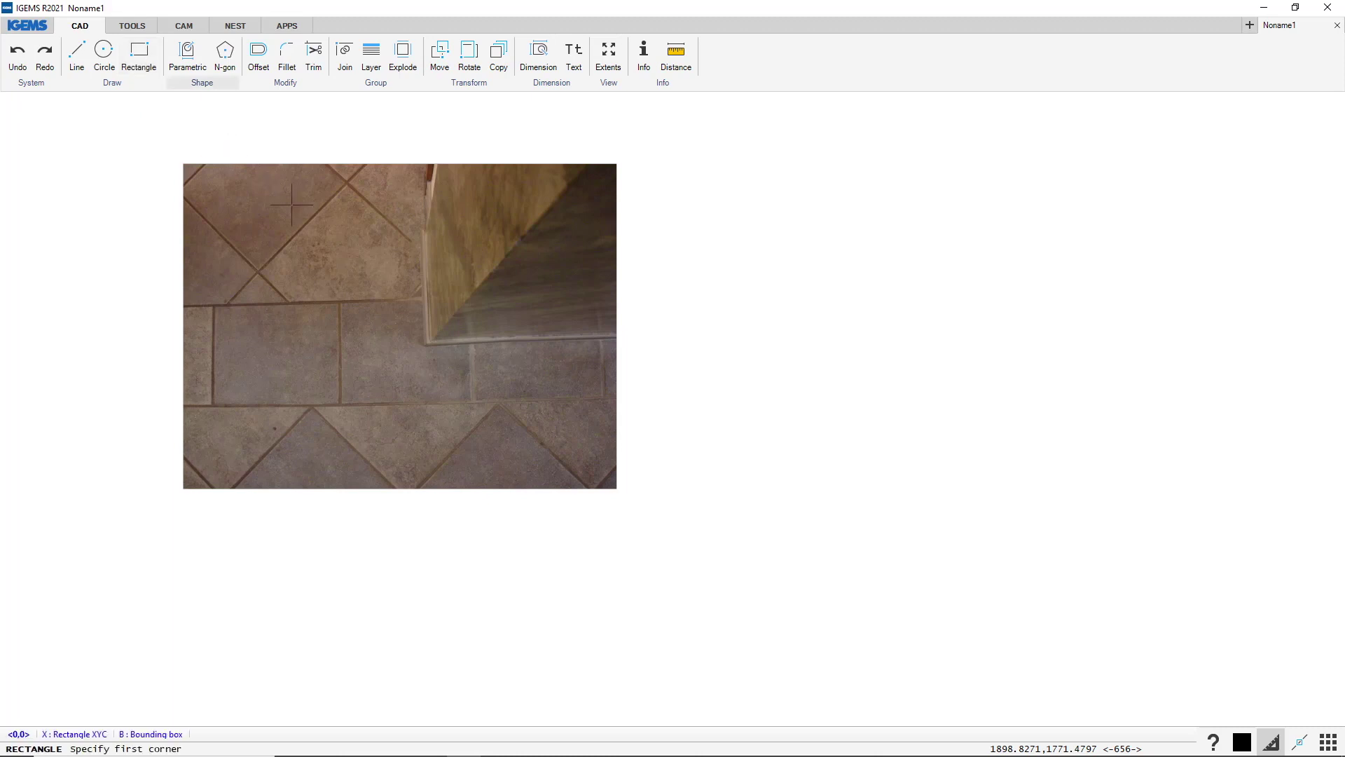
left_click(341, 302)
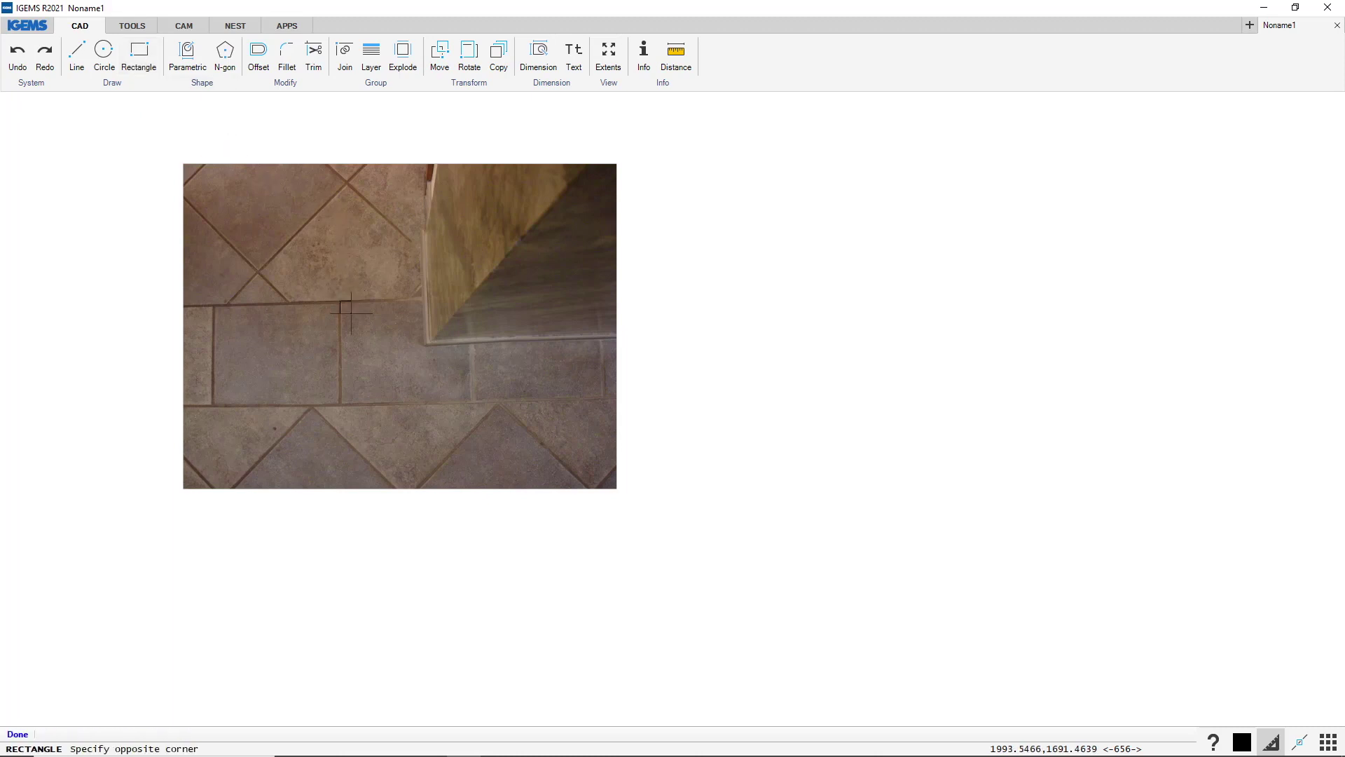
left_click(471, 403)
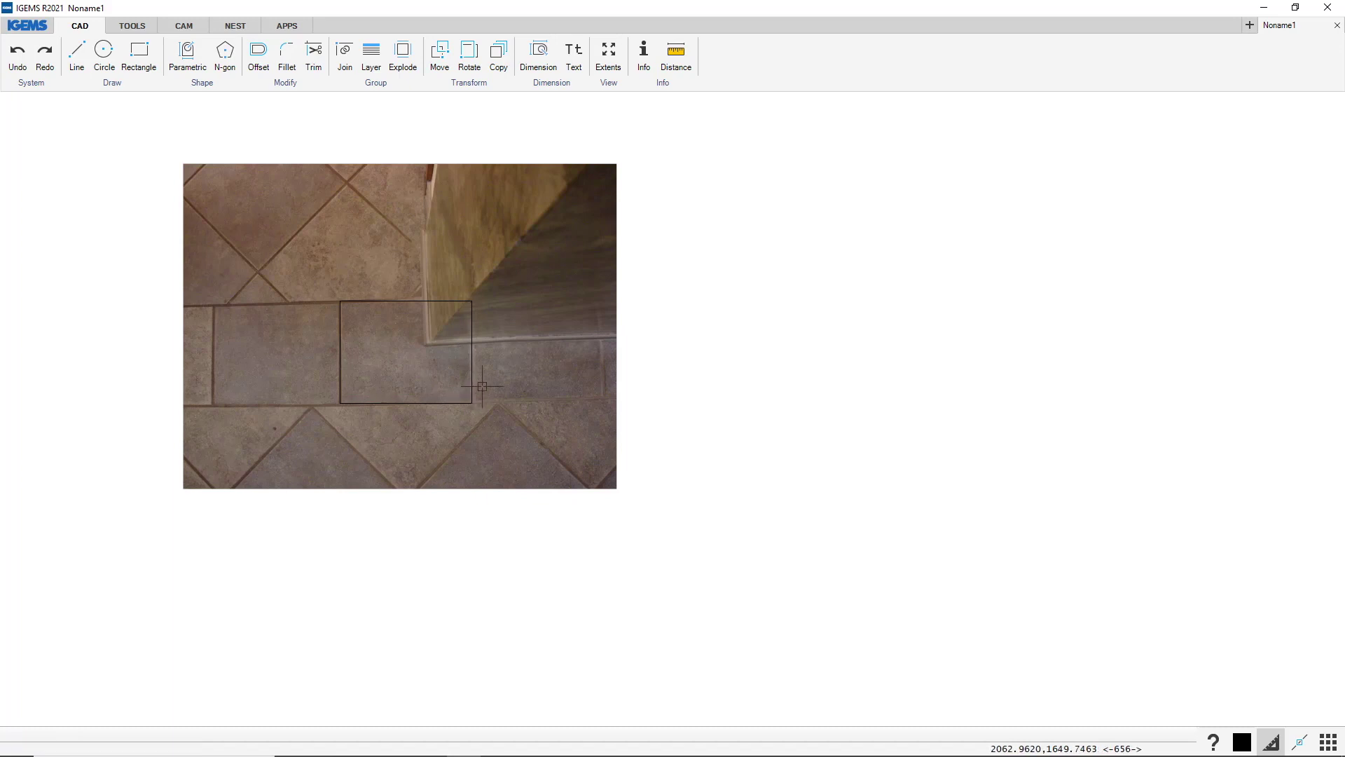
Draw a small rectangle snapped to the first rectangle's upper-right corner, ending at the wall corner.
left_click(139, 55)
right_click(367, 129)
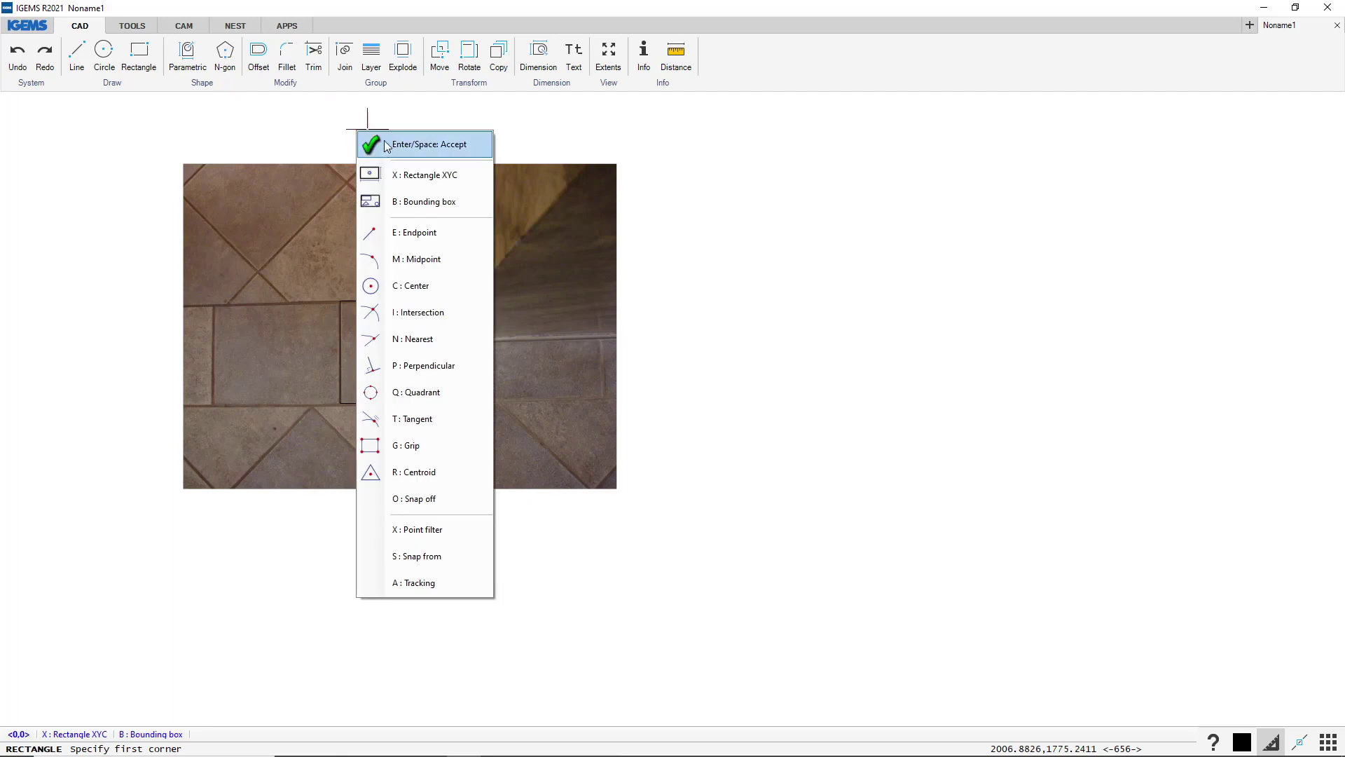
left_click(416, 236)
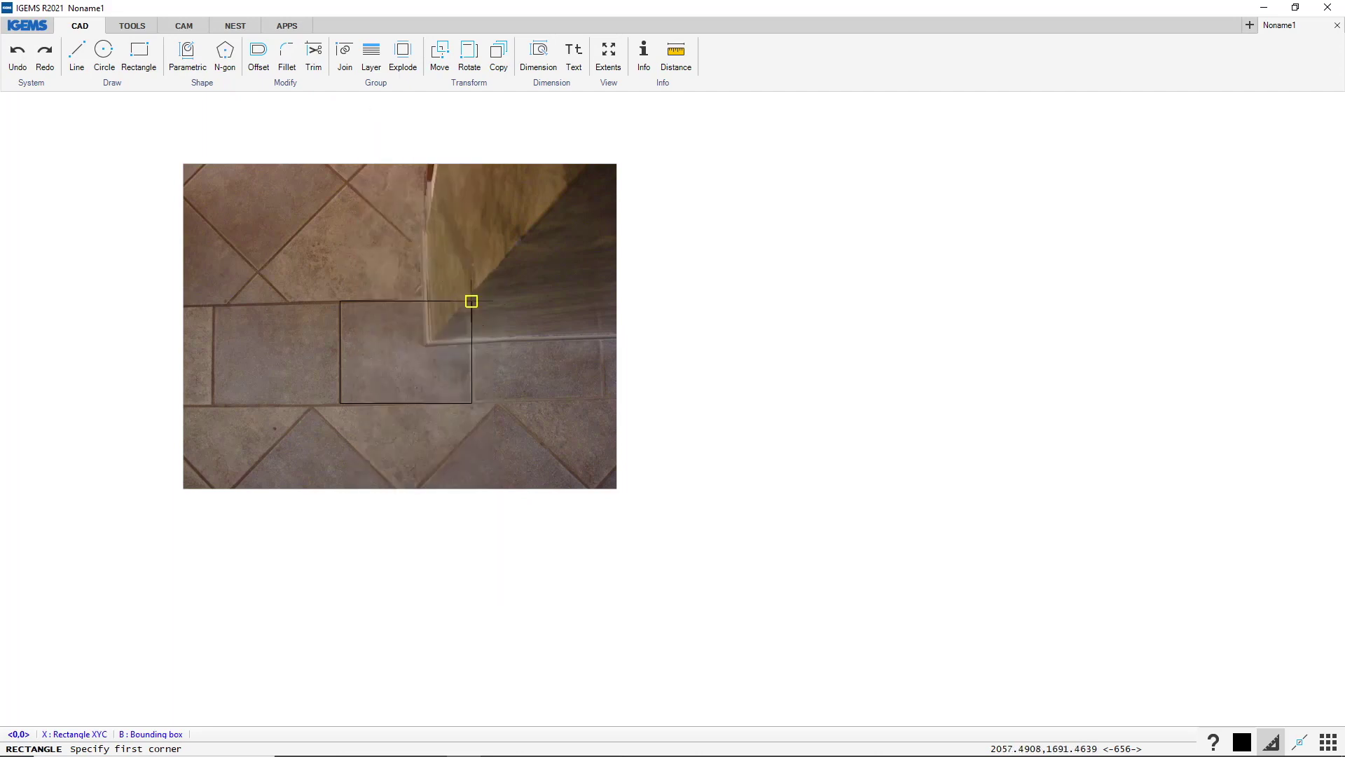
left_click(472, 301)
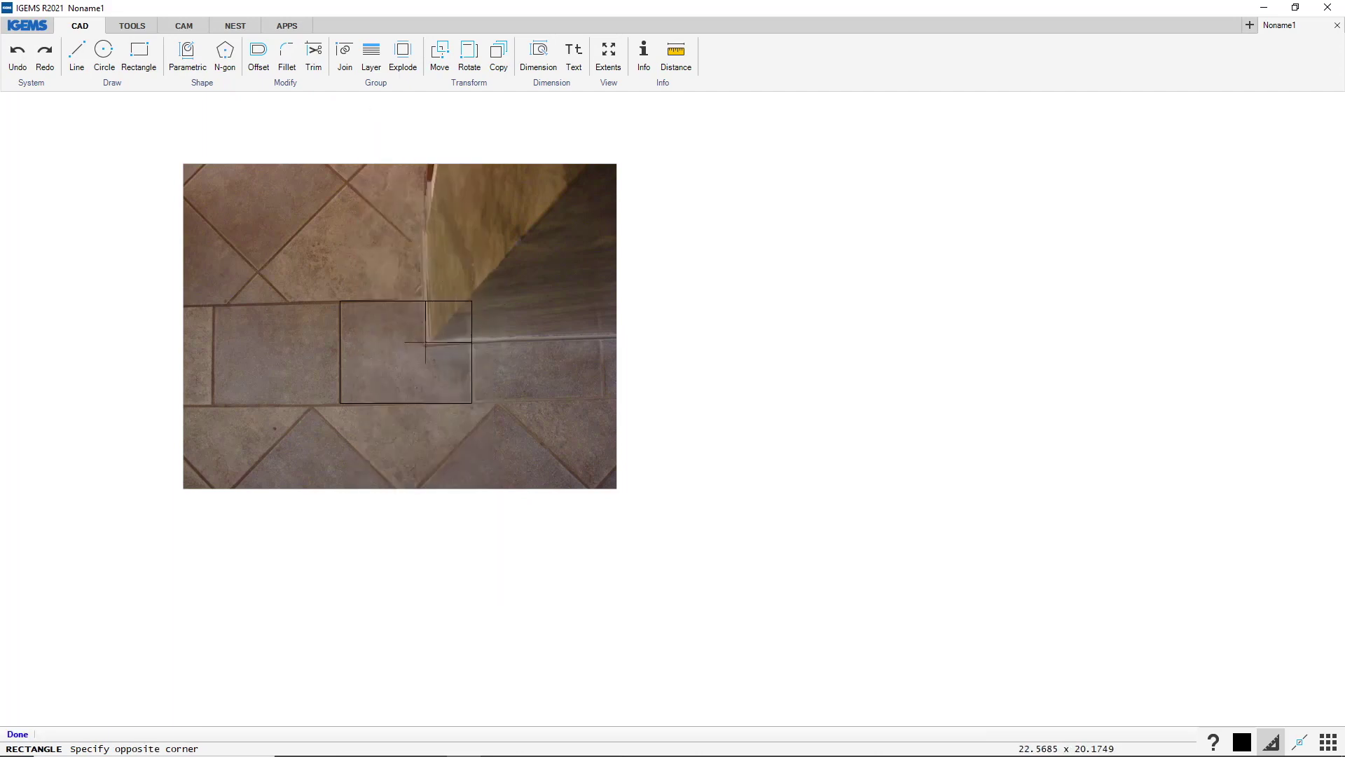
left_click(425, 343)
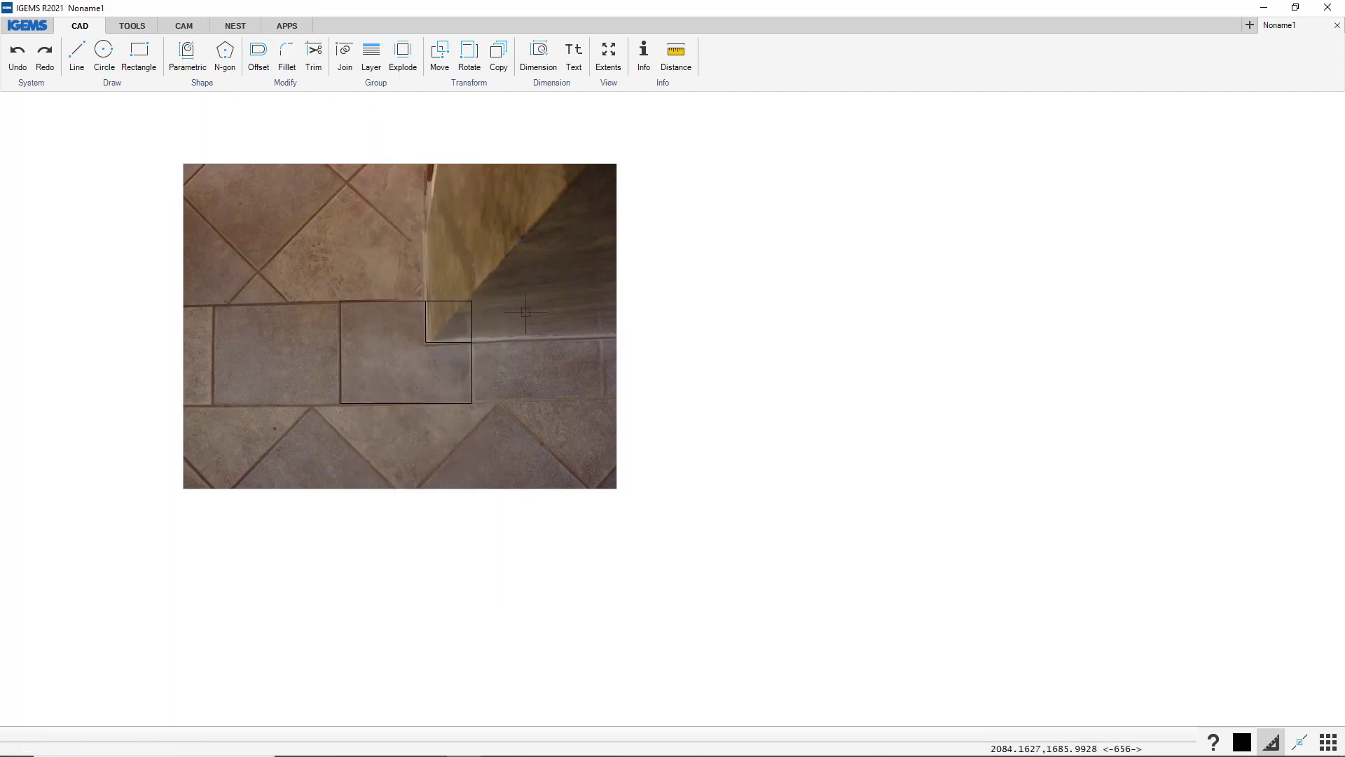
left_click(144, 27)
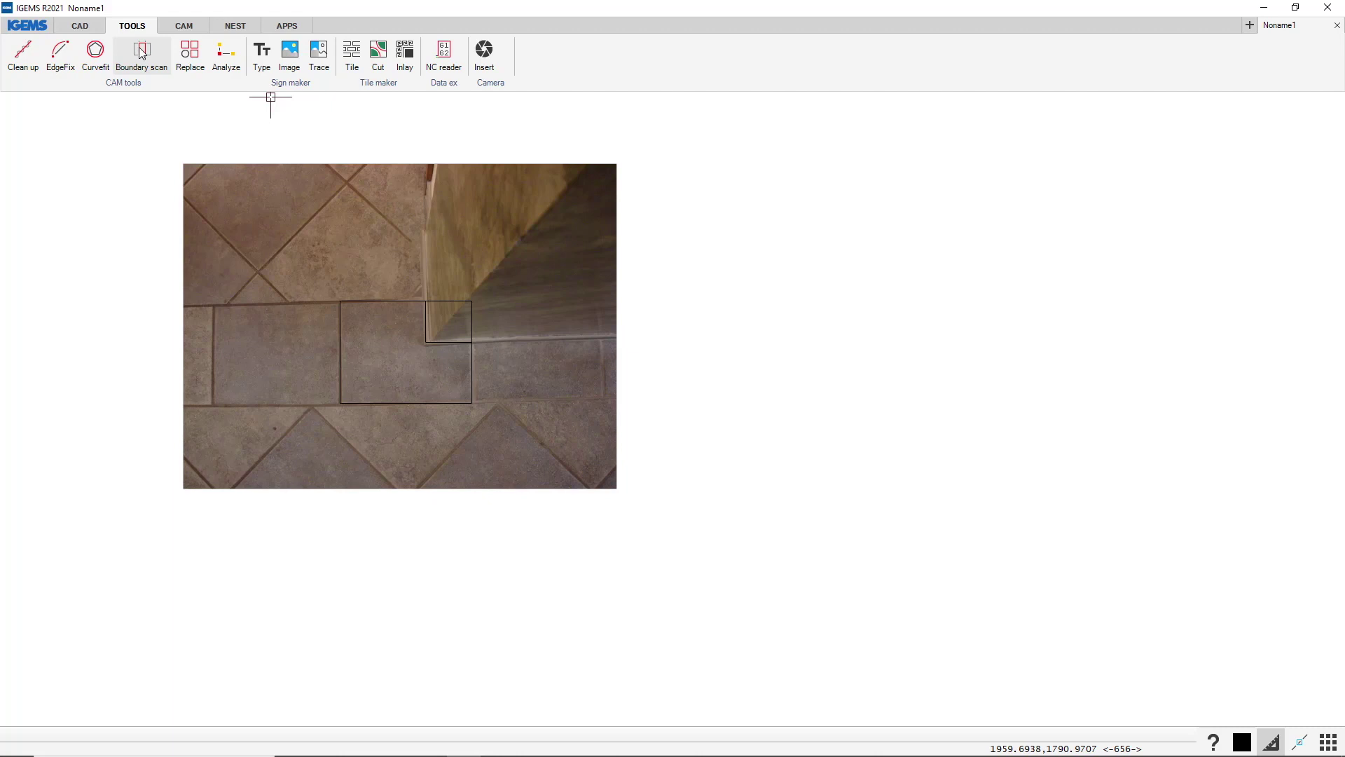
Boundary-scan the rectangles at tolerance 0 and place the L-shaped outline right of the photo.
left_click(141, 52)
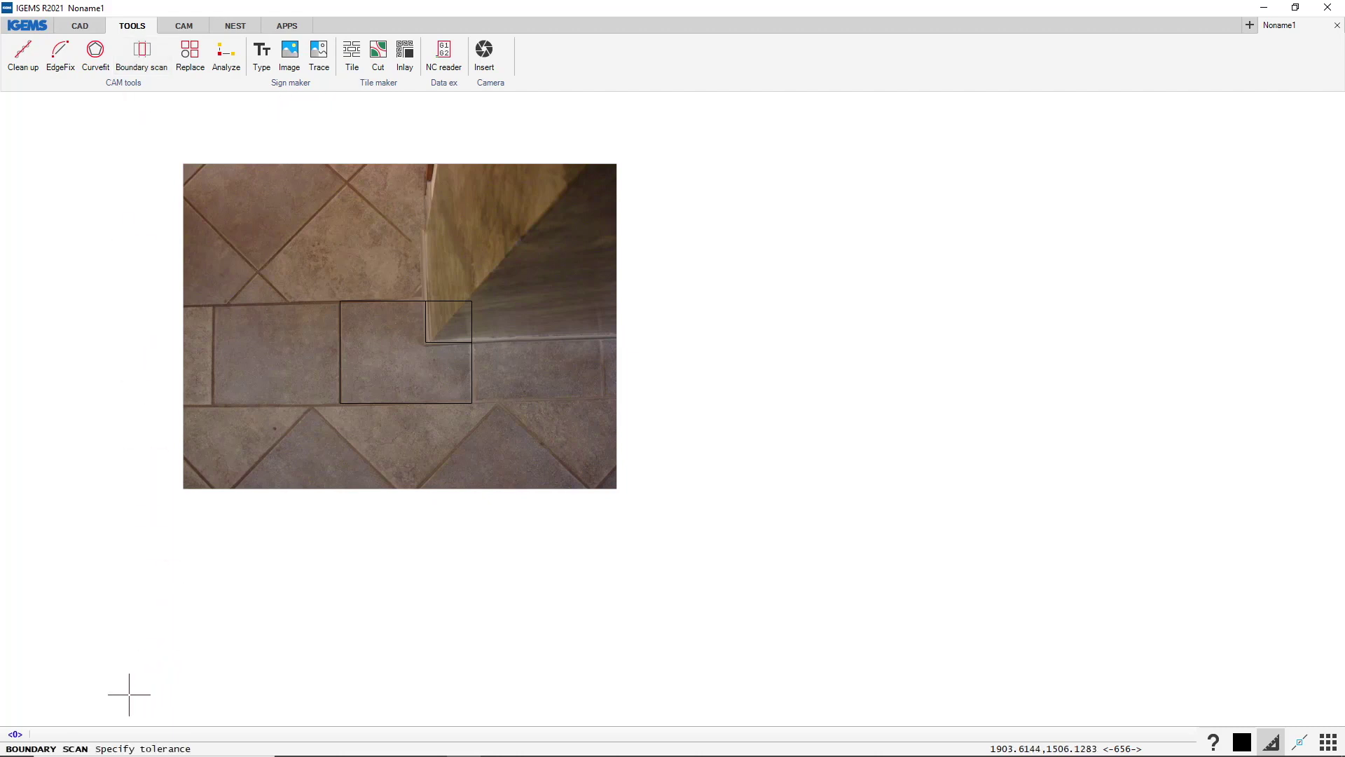
left_click(15, 735)
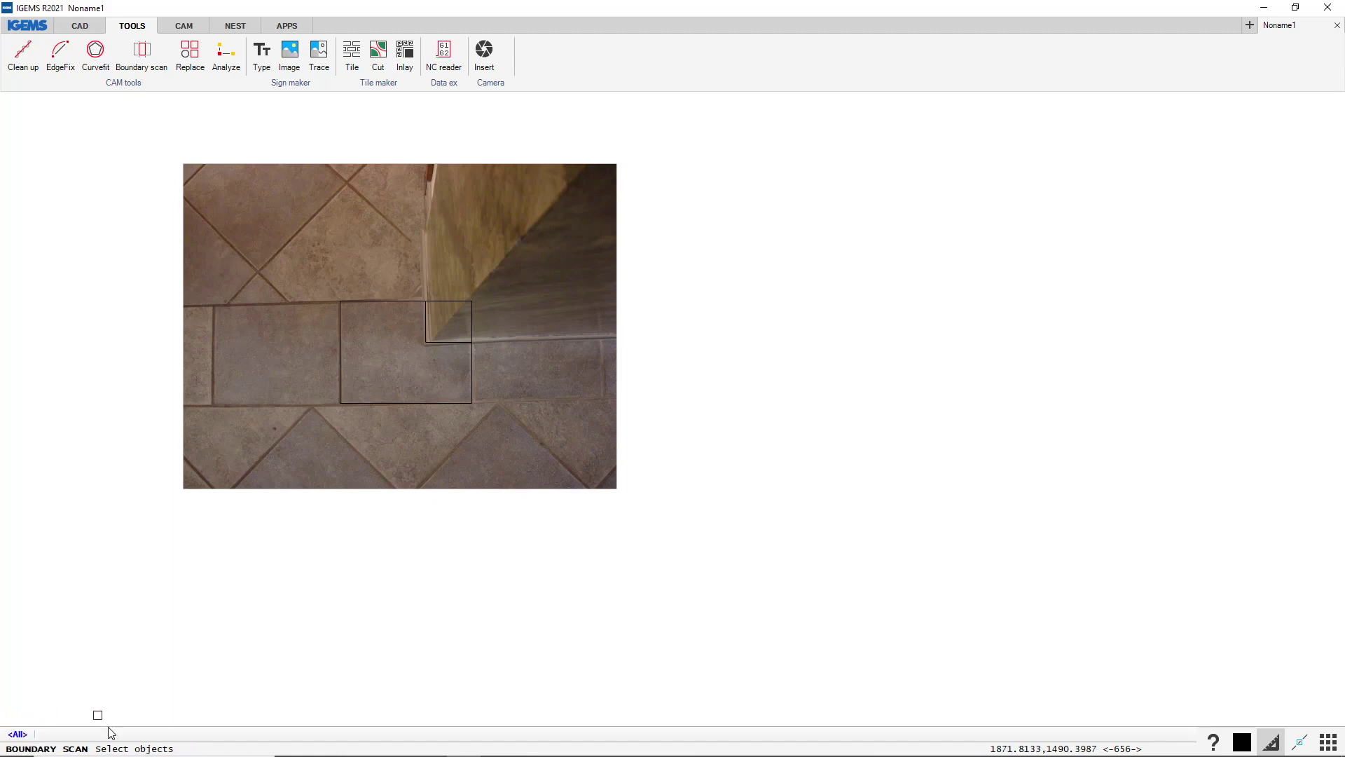
left_click_drag(525, 259, 280, 452)
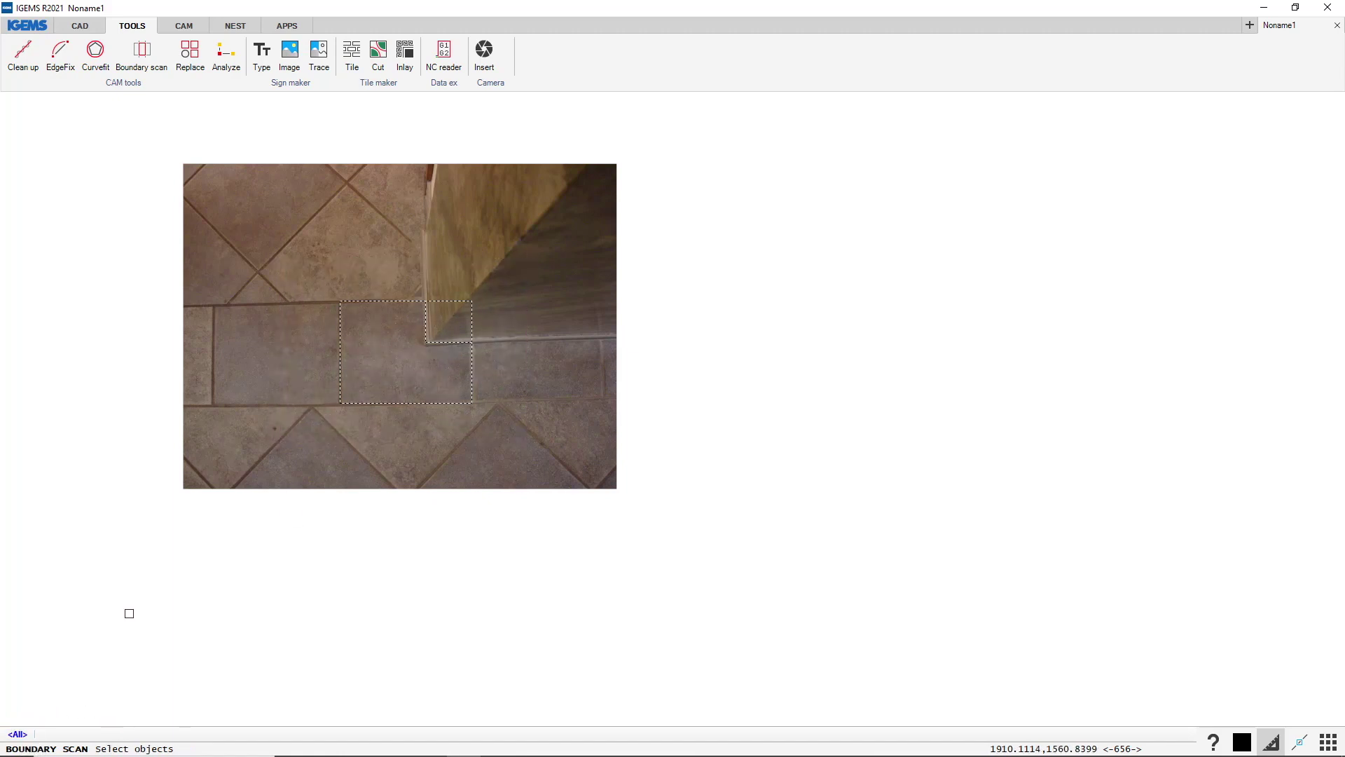
right_click(179, 541)
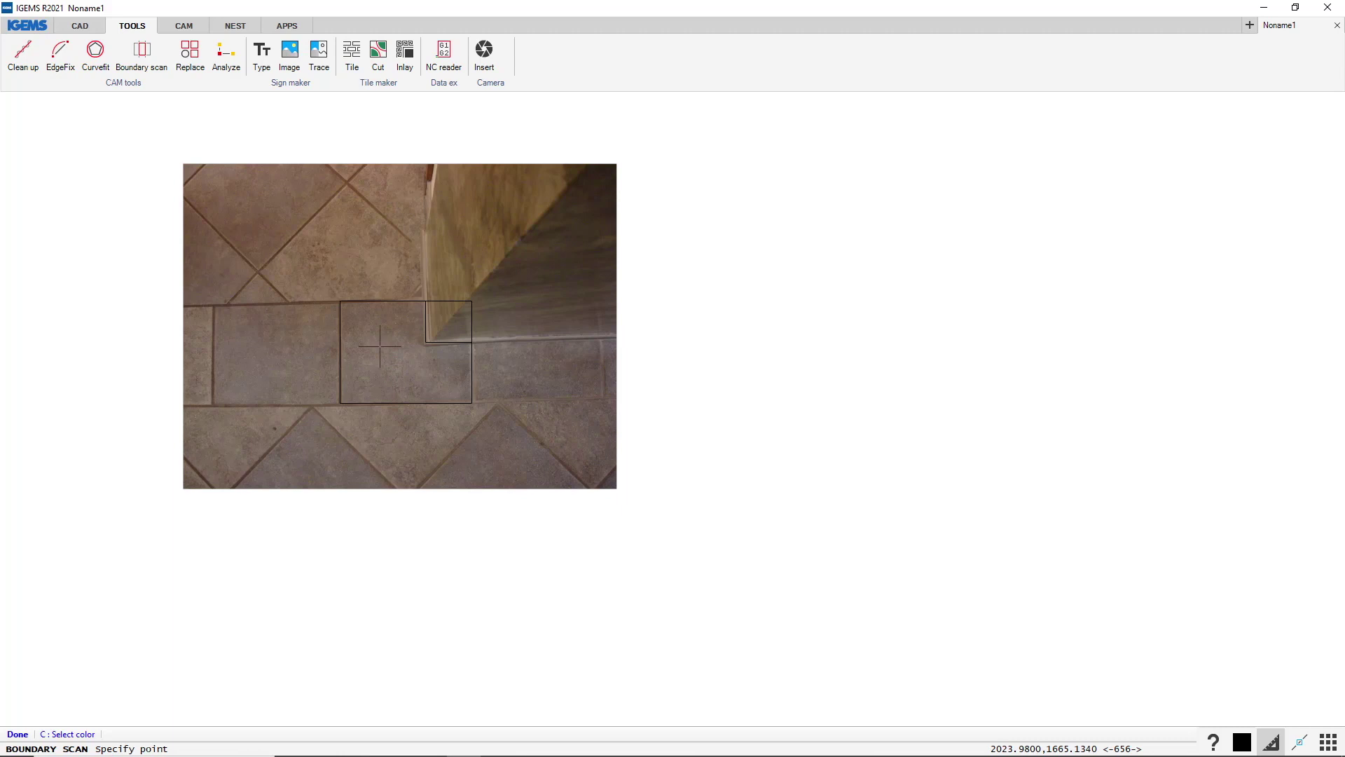
left_click(375, 354)
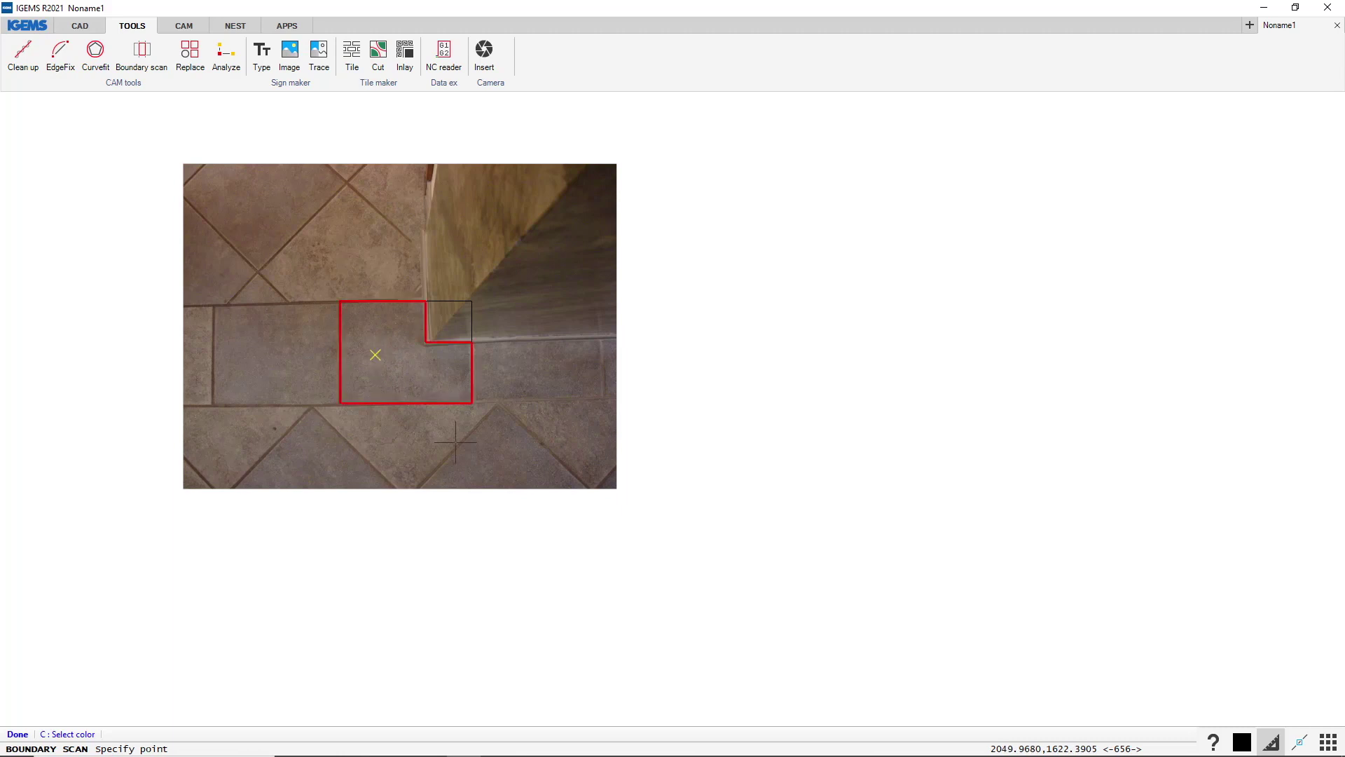
right_click(387, 382)
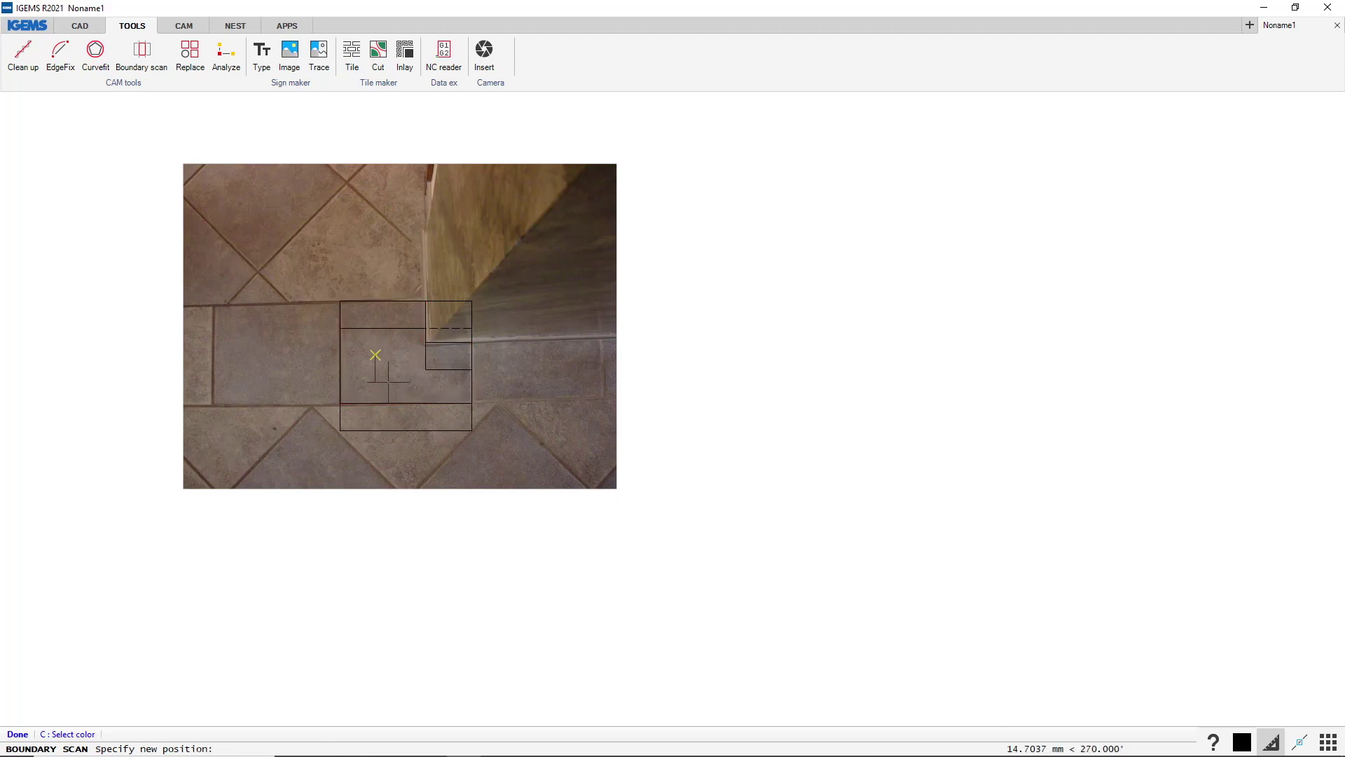
left_click(778, 351)
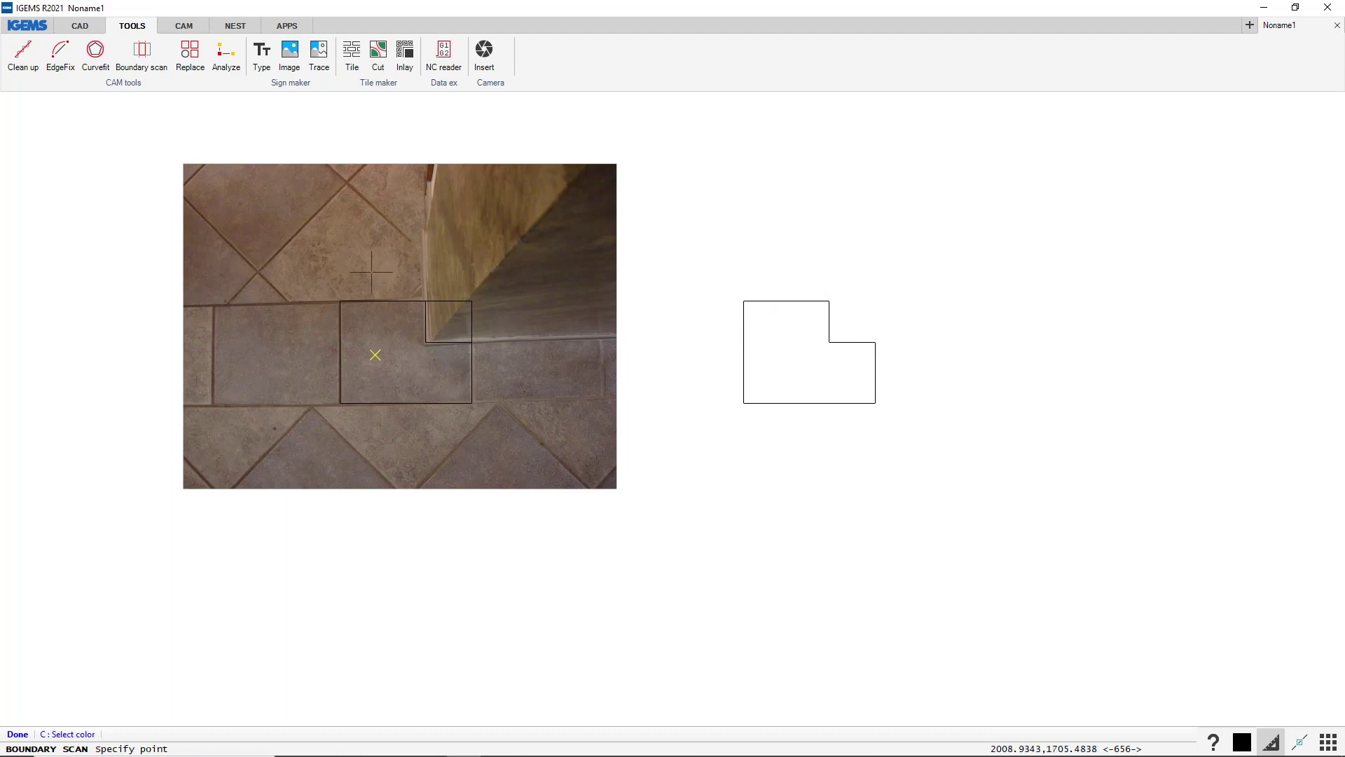
Start the Trim command and cancel it.
left_click(82, 29)
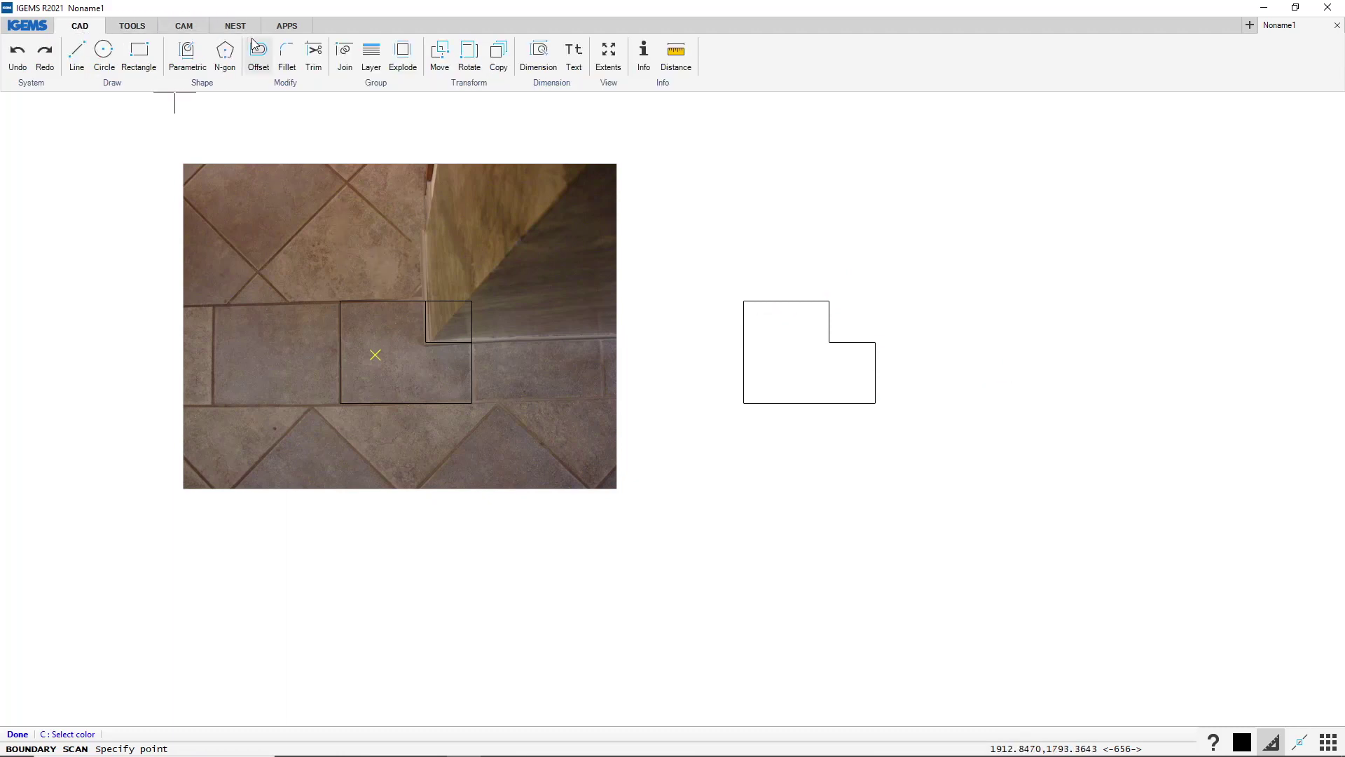
left_click(312, 54)
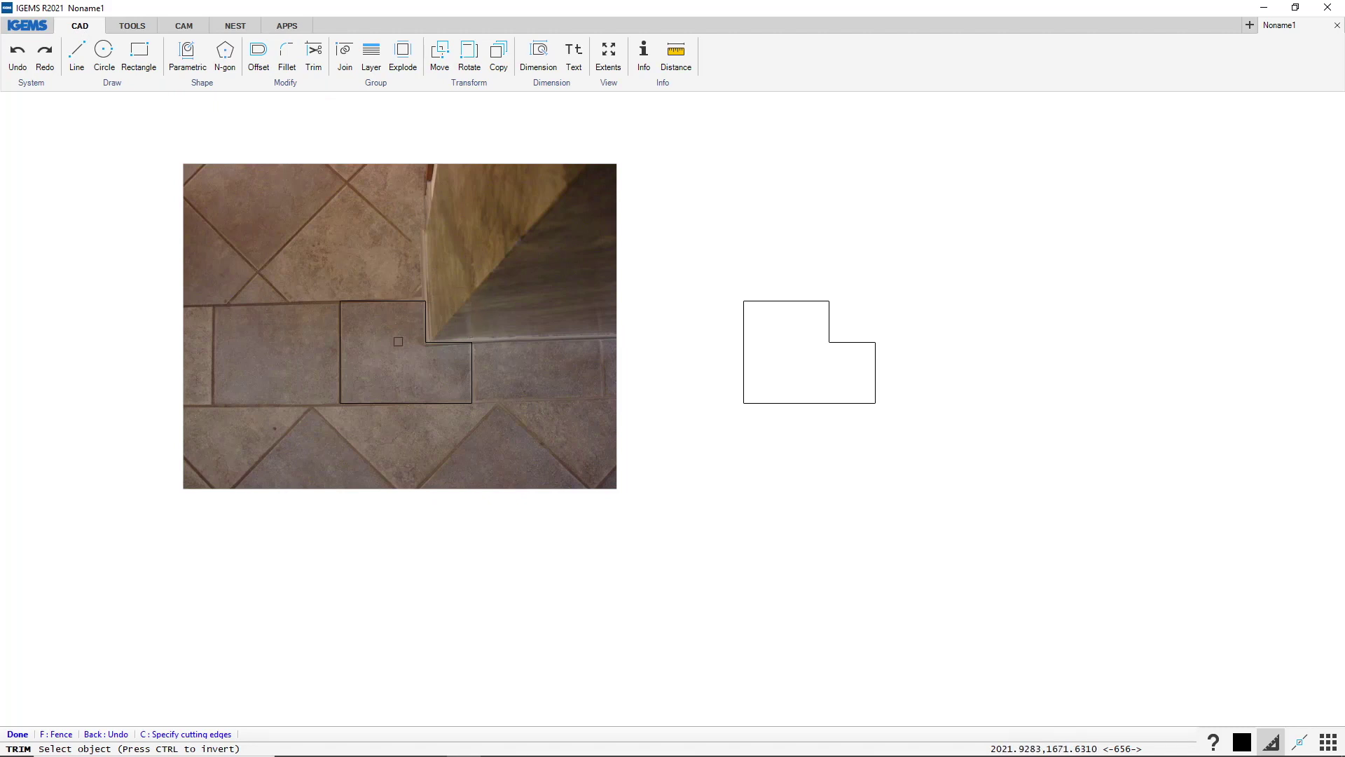
key("Escape")
Delete the floor photo and all the drawn shapes.
scroll(595, 283, "down", 2)
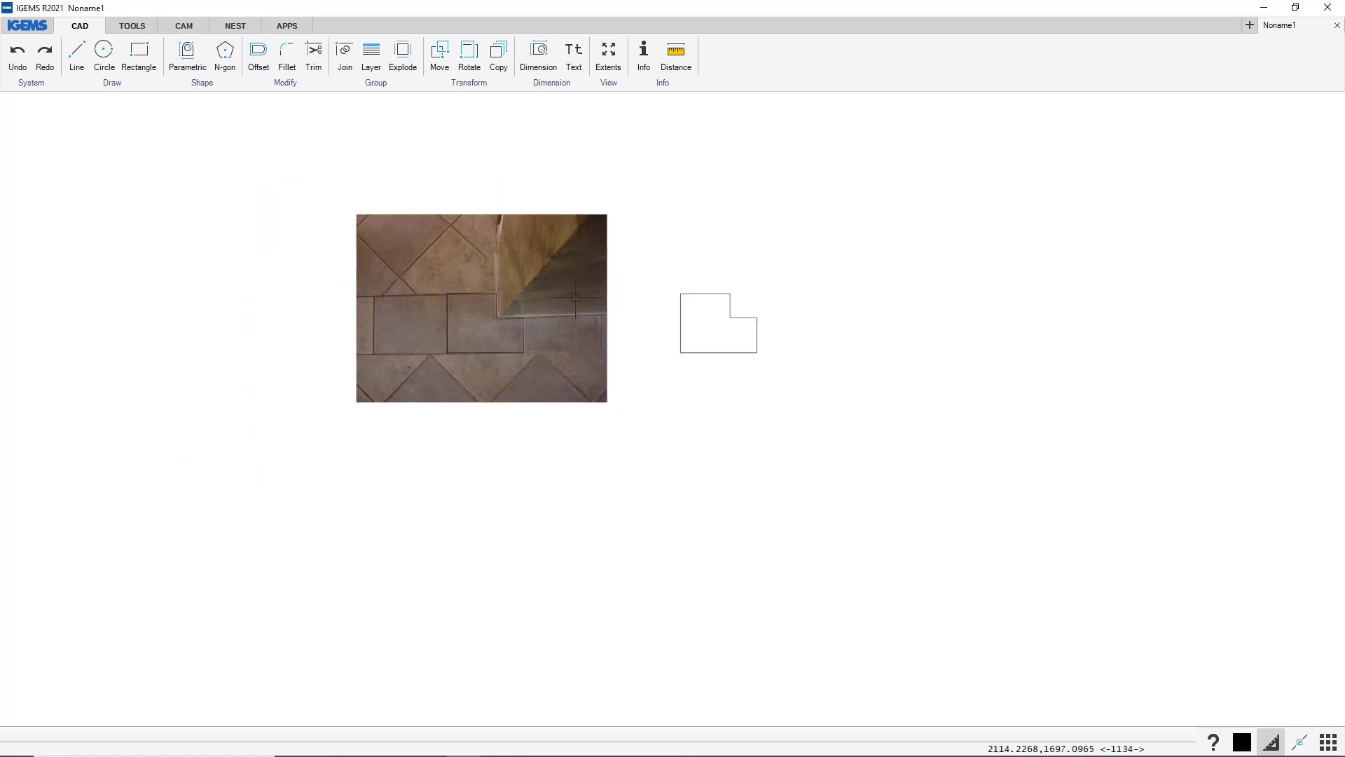
left_click(132, 26)
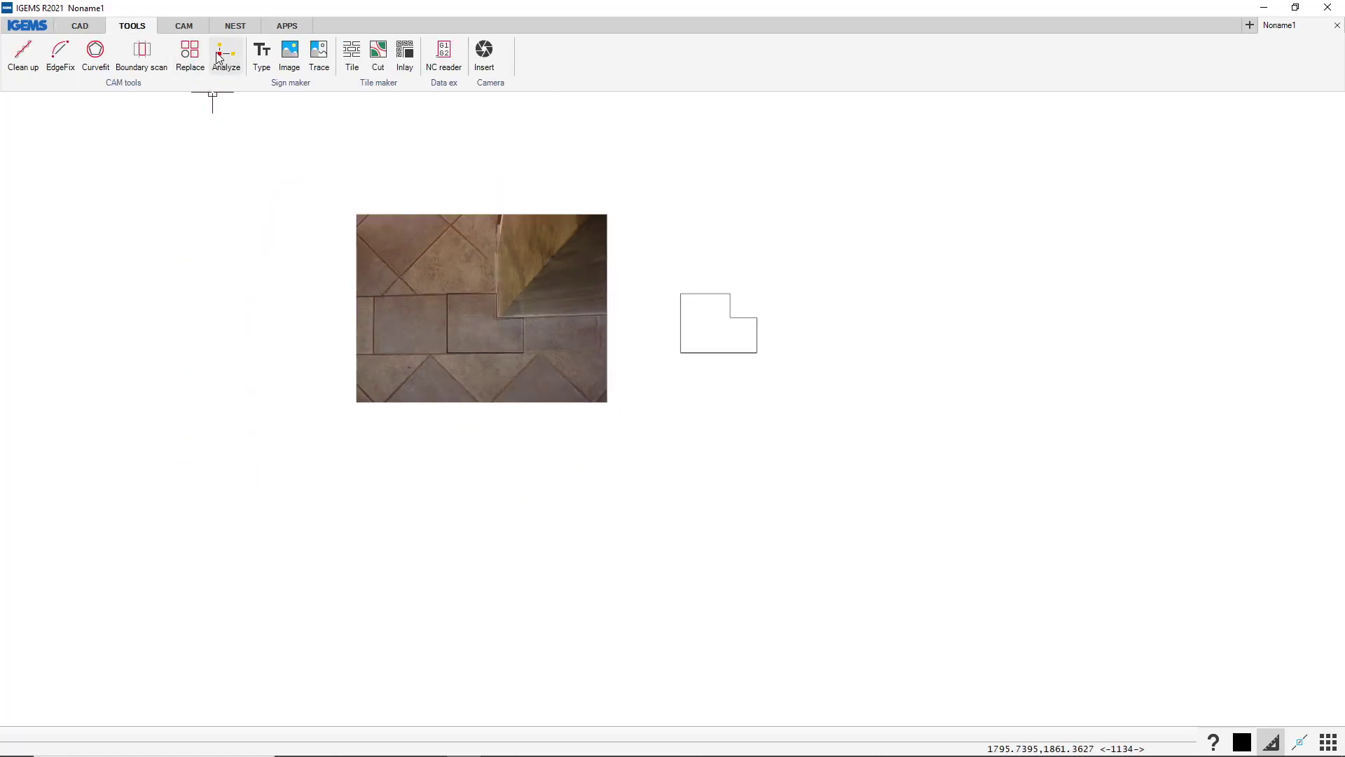
left_click_drag(811, 159, 275, 442)
key("Delete")
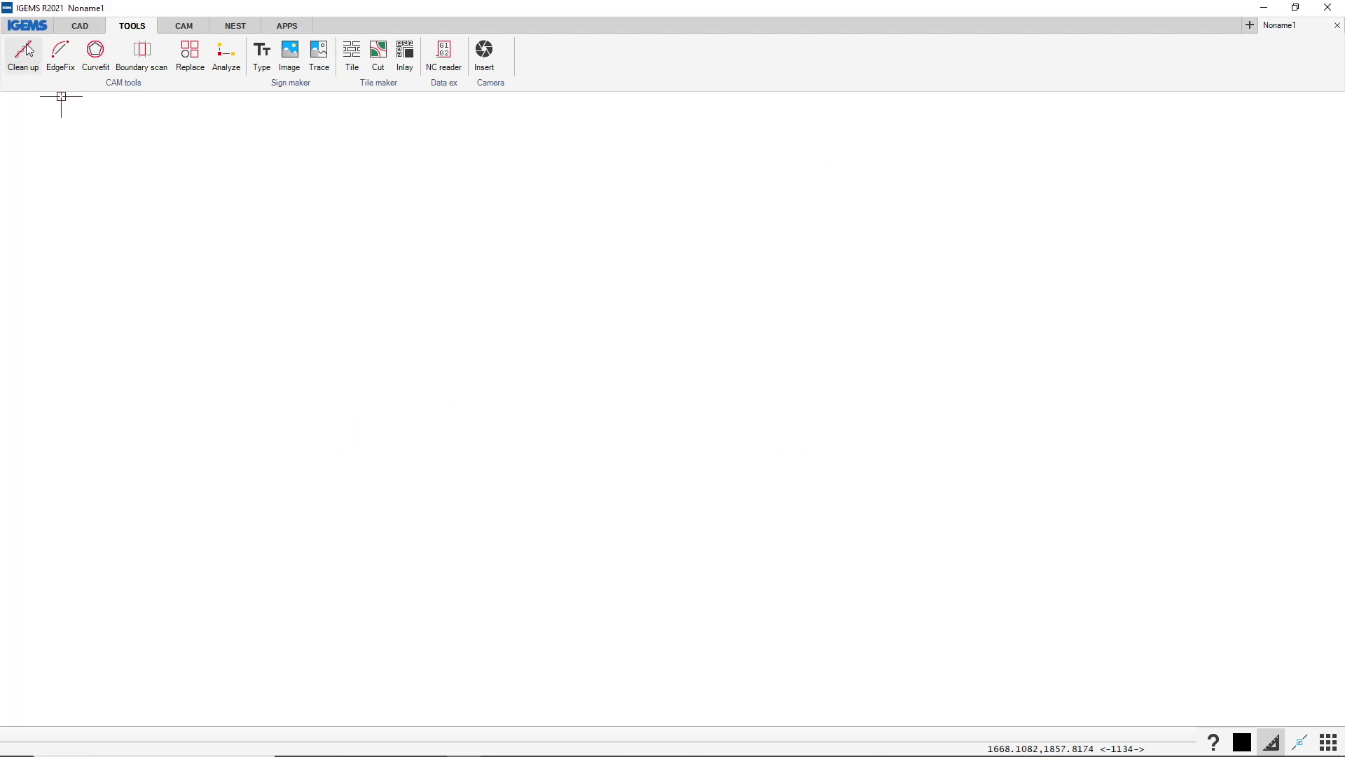
Open the Import-5.dwg sample drawing from the Samples folder.
left_click(28, 25)
mouse_move(48, 73)
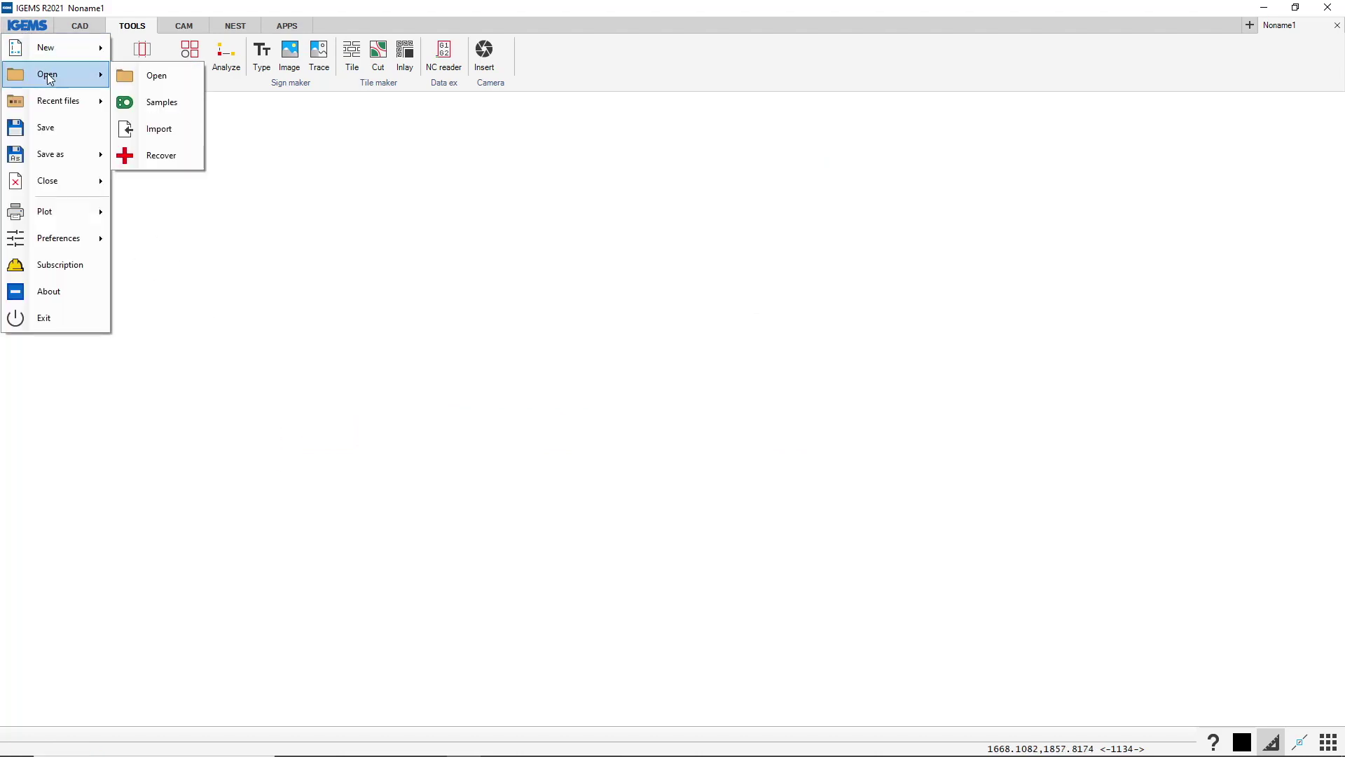
left_click(146, 103)
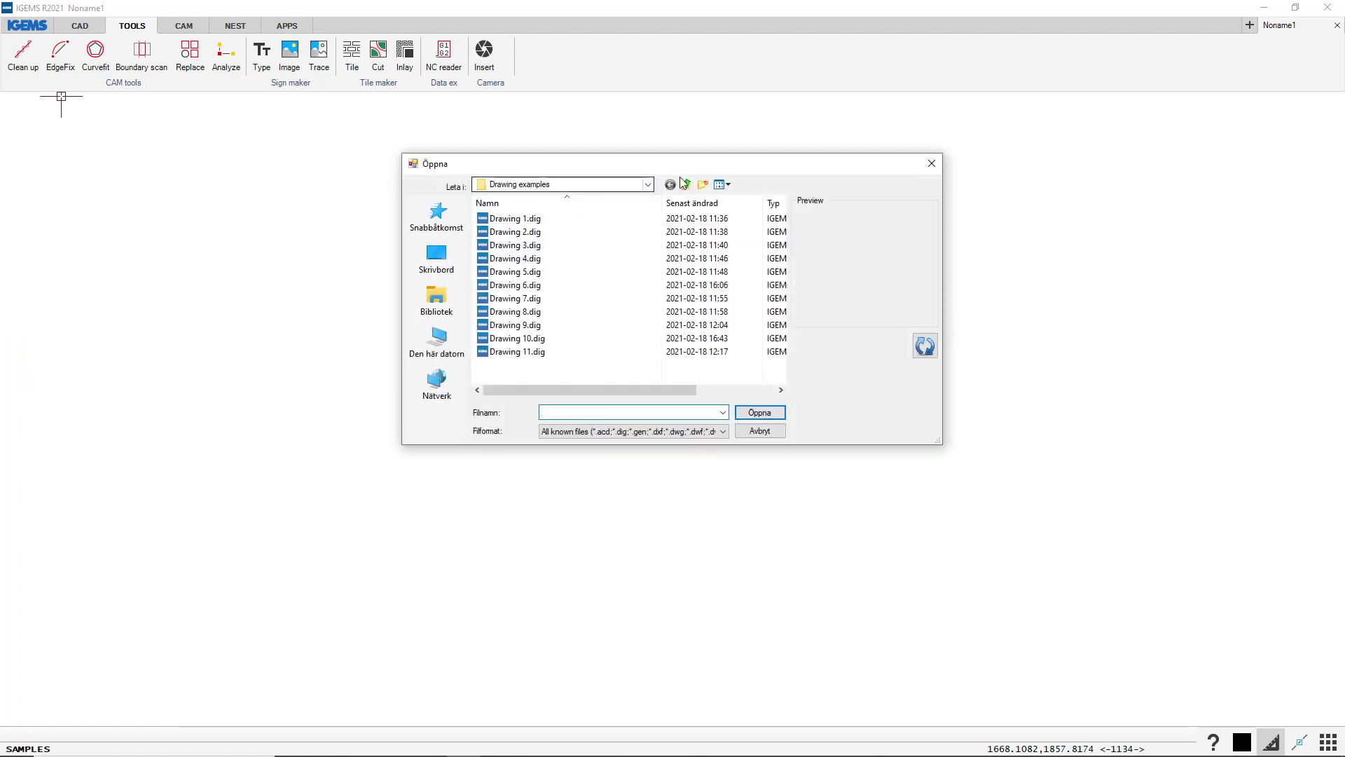
left_click(685, 184)
scroll(595, 301, "down", 2)
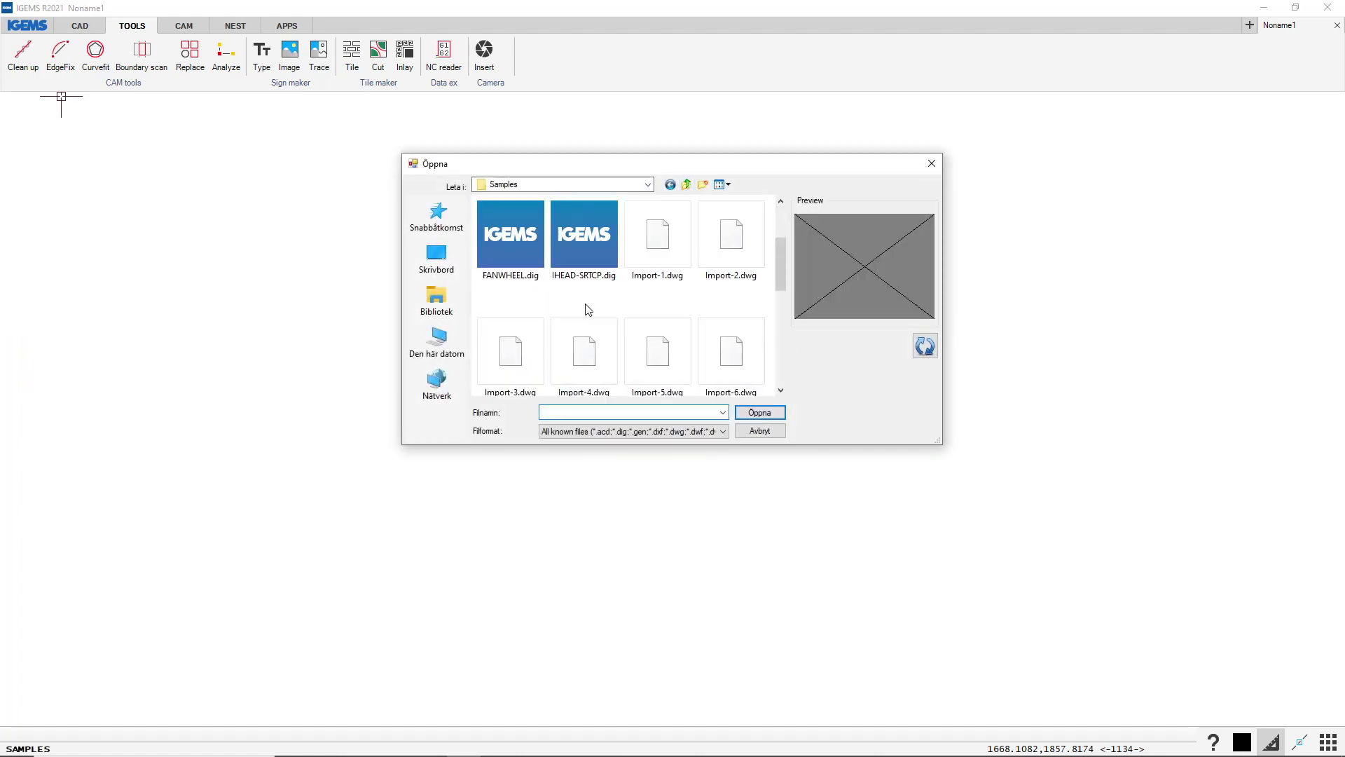
left_click(702, 349)
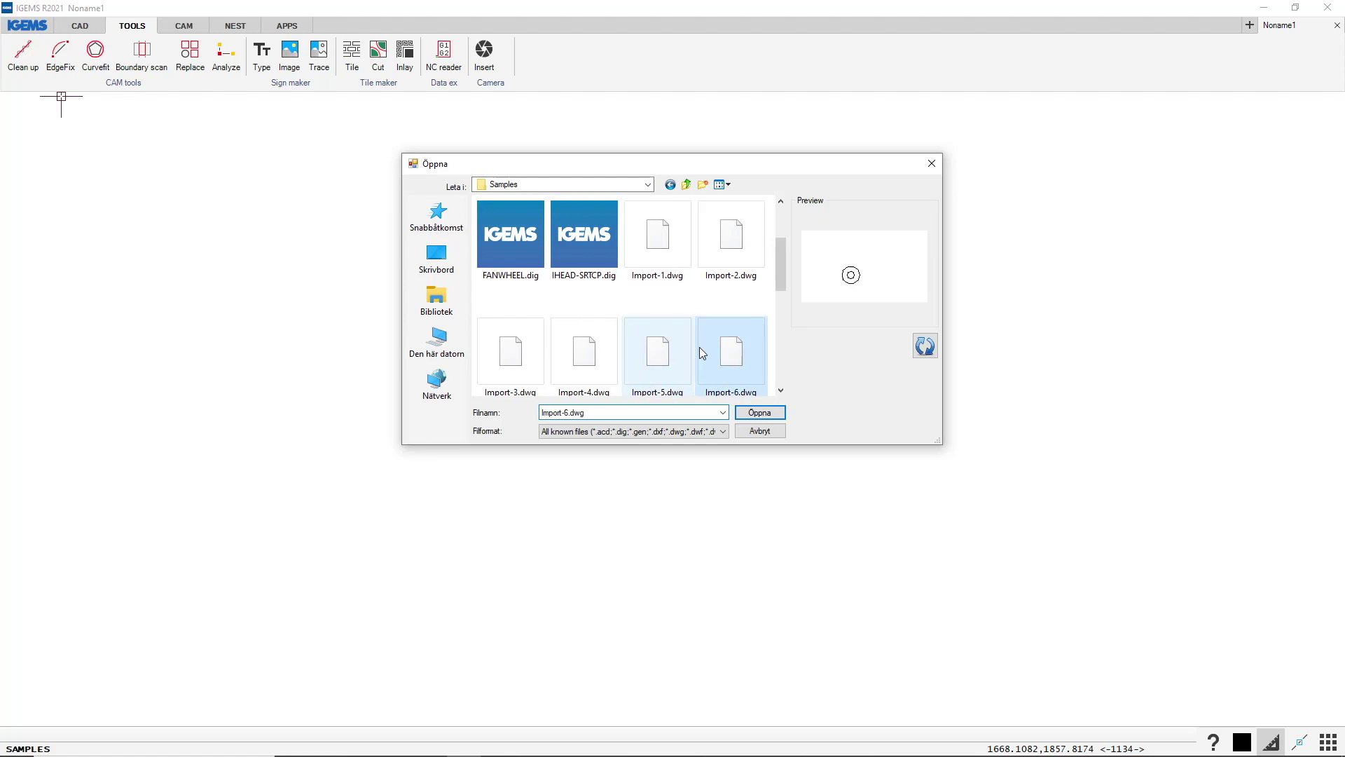
left_click(656, 350)
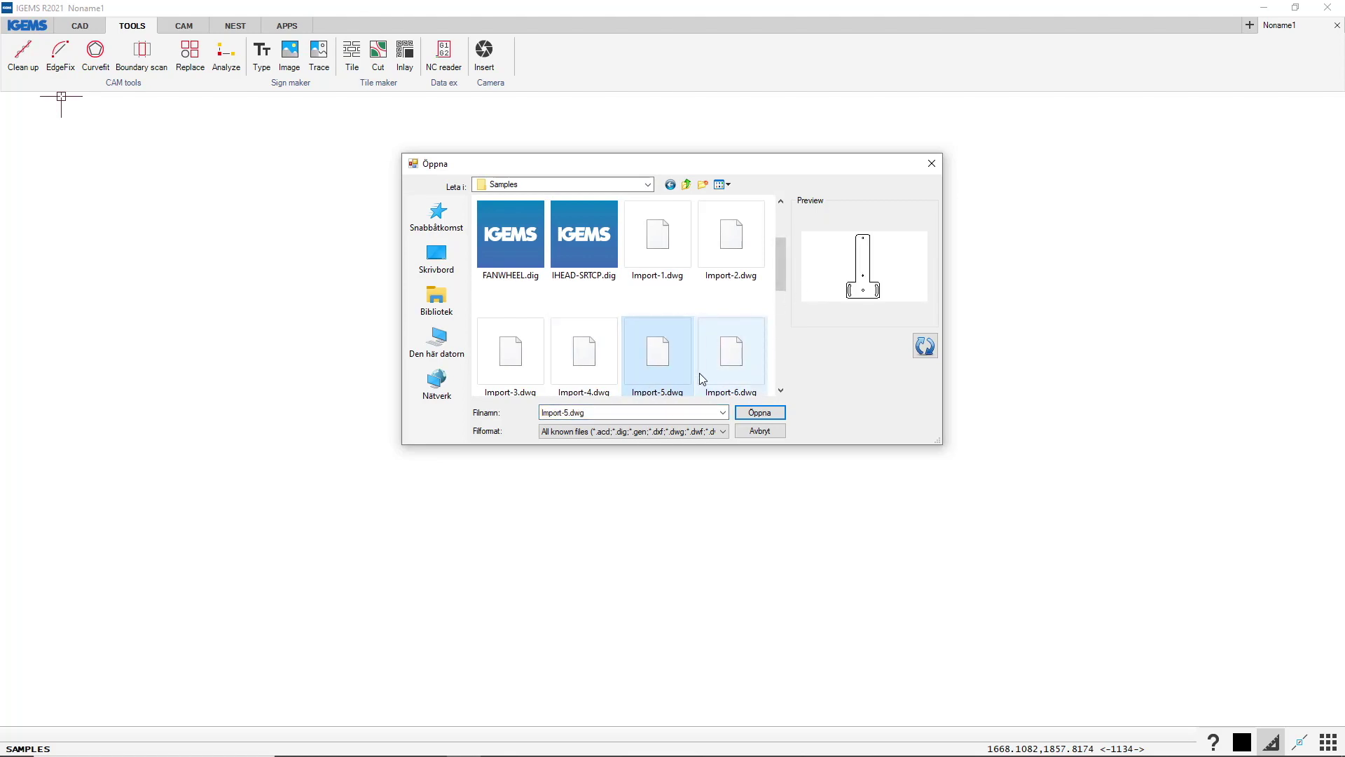
left_click(757, 414)
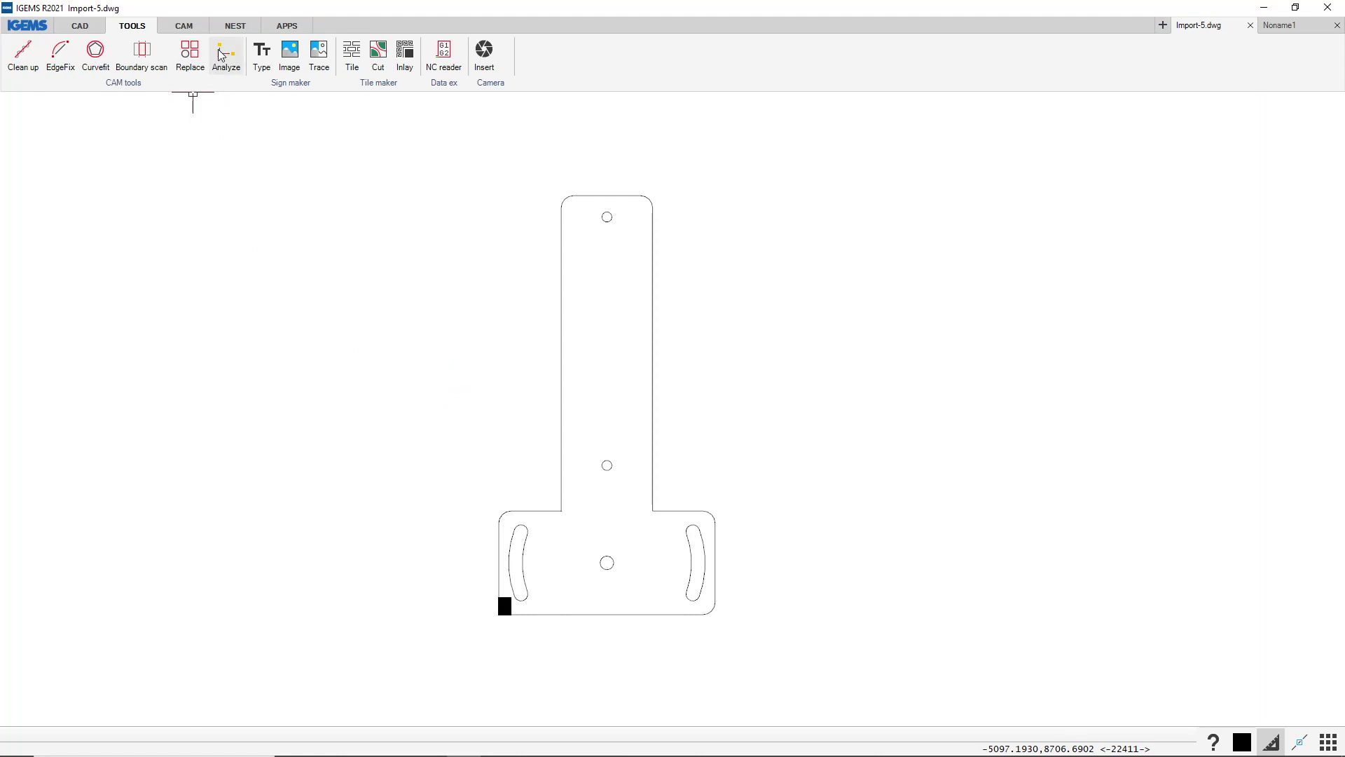
Accept Stainless Steel 10.00 mm on IGEMS-NCS and create a part from the T-shaped outline.
left_click(184, 28)
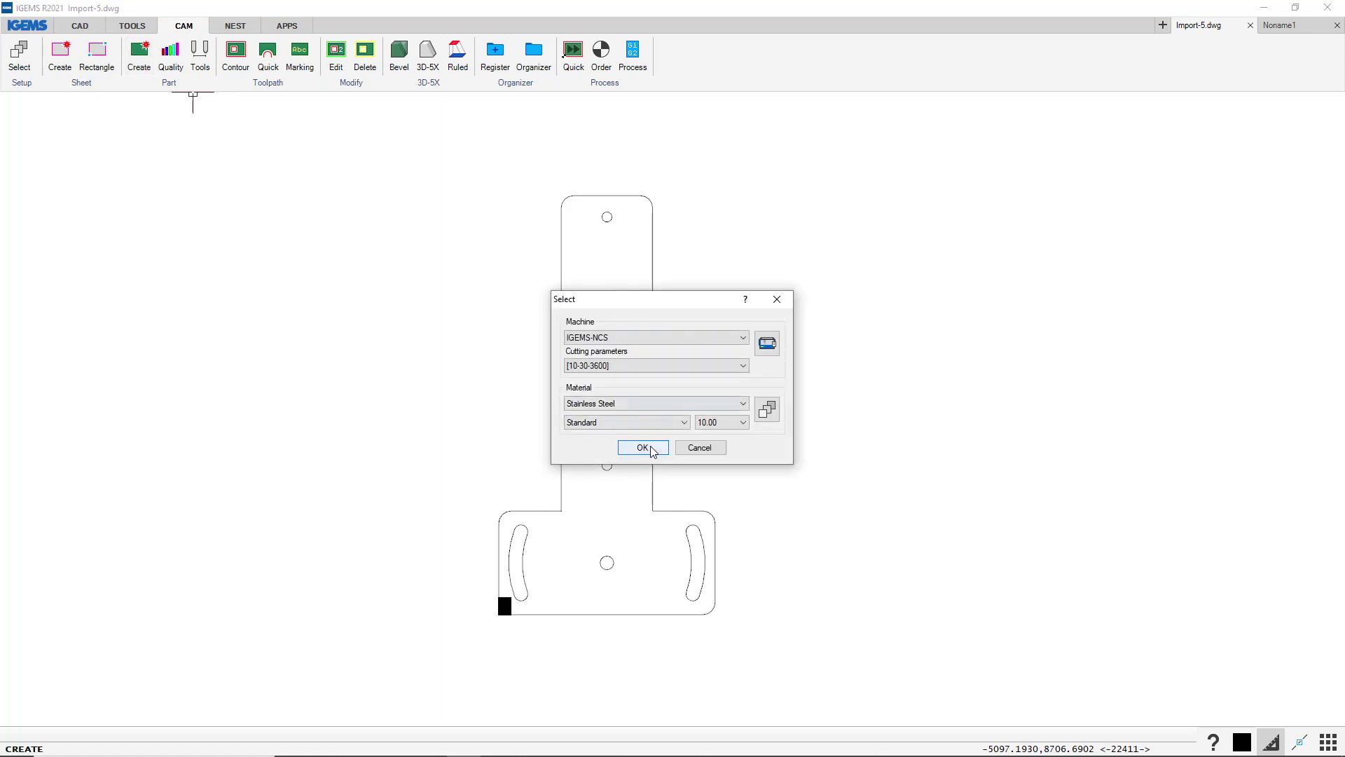
left_click(644, 448)
left_click_drag(767, 154, 429, 655)
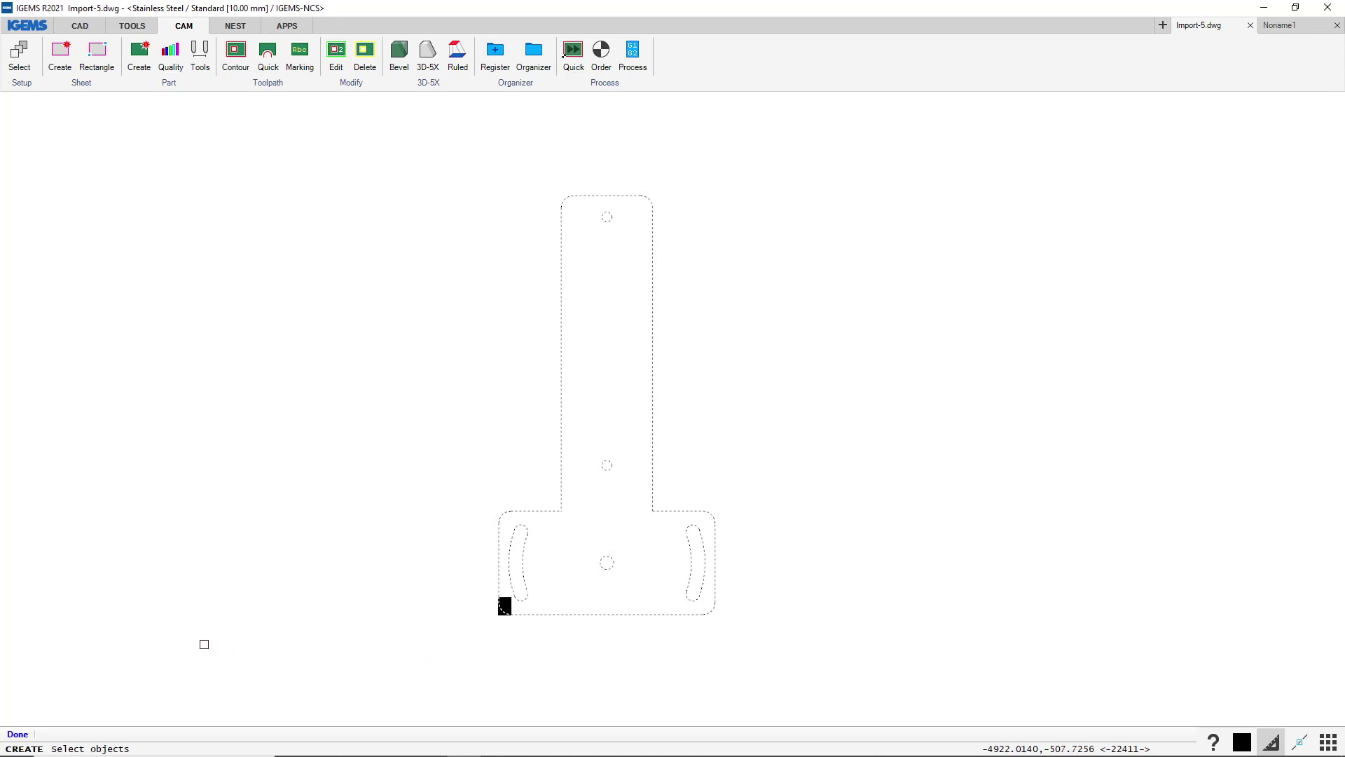
right_click(203, 643)
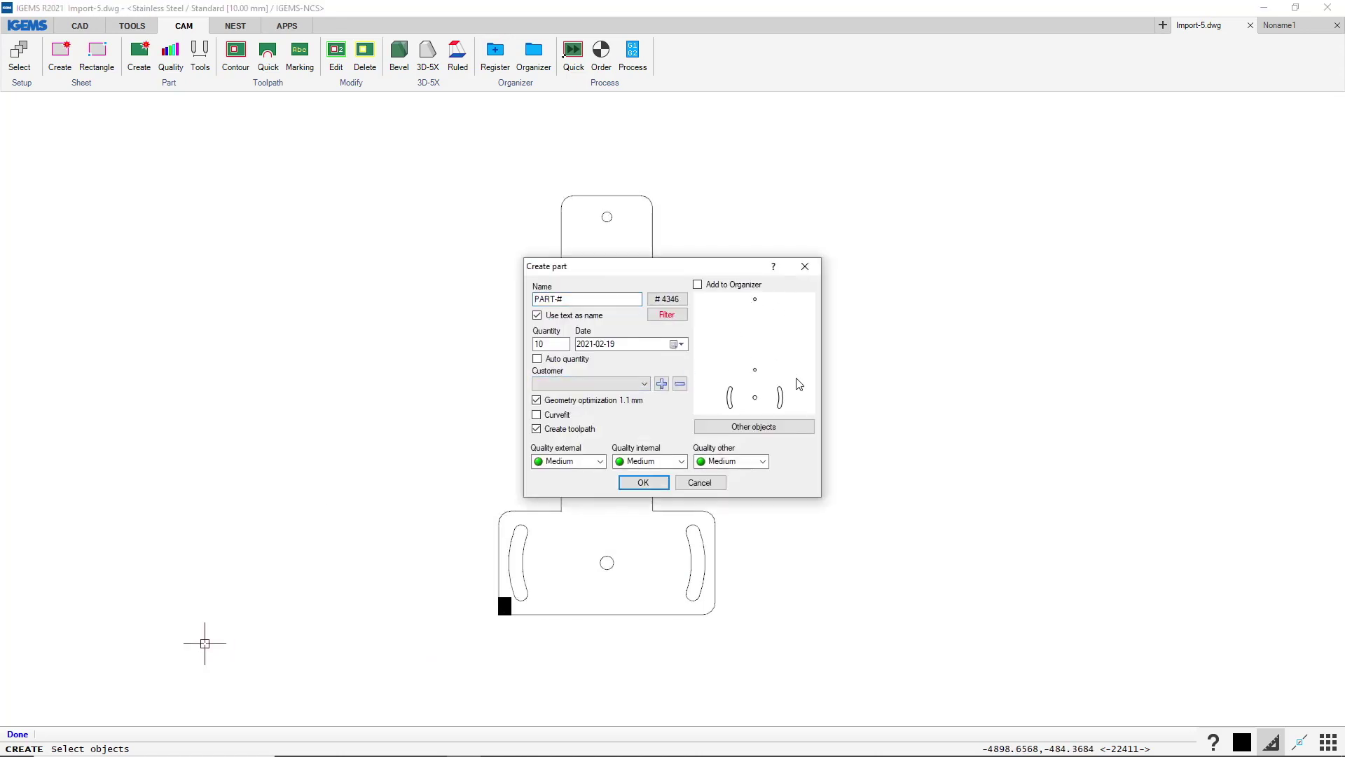
left_click(662, 485)
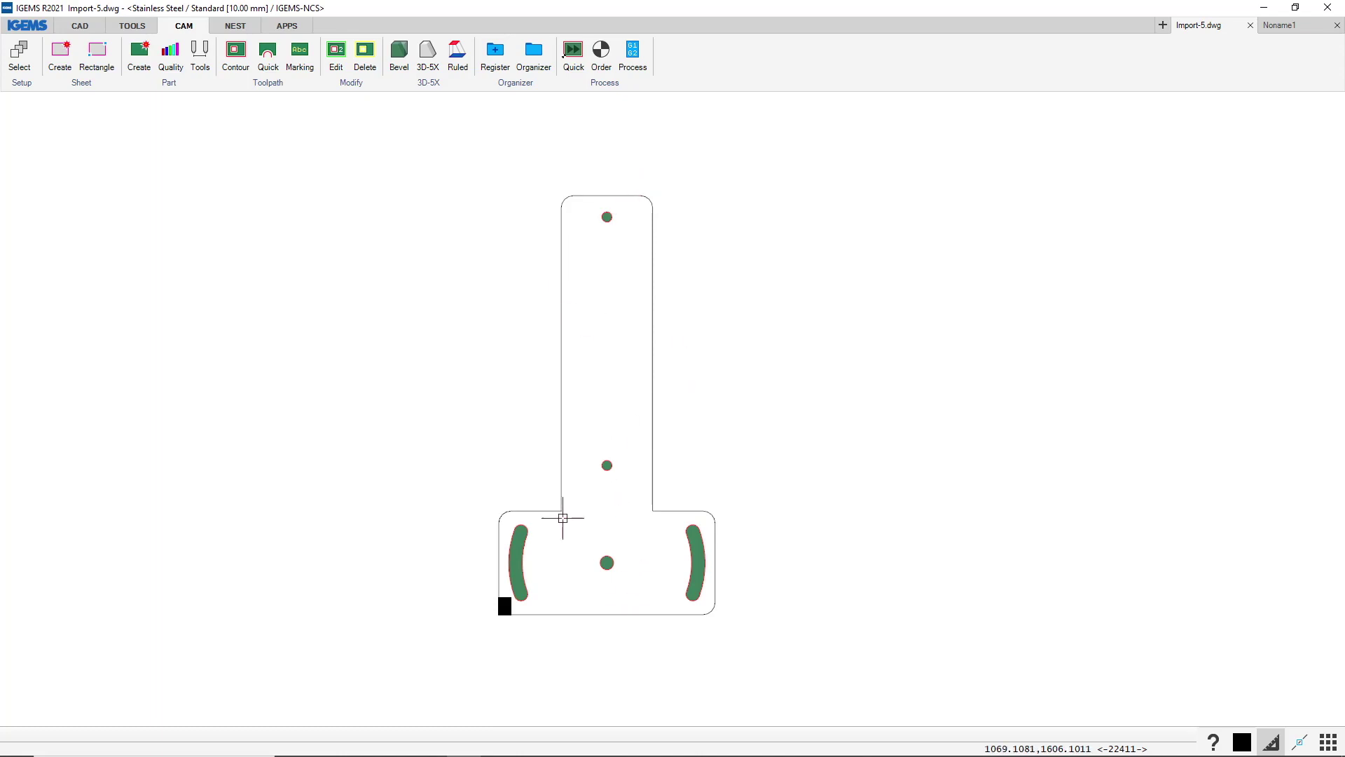
left_click(80, 25)
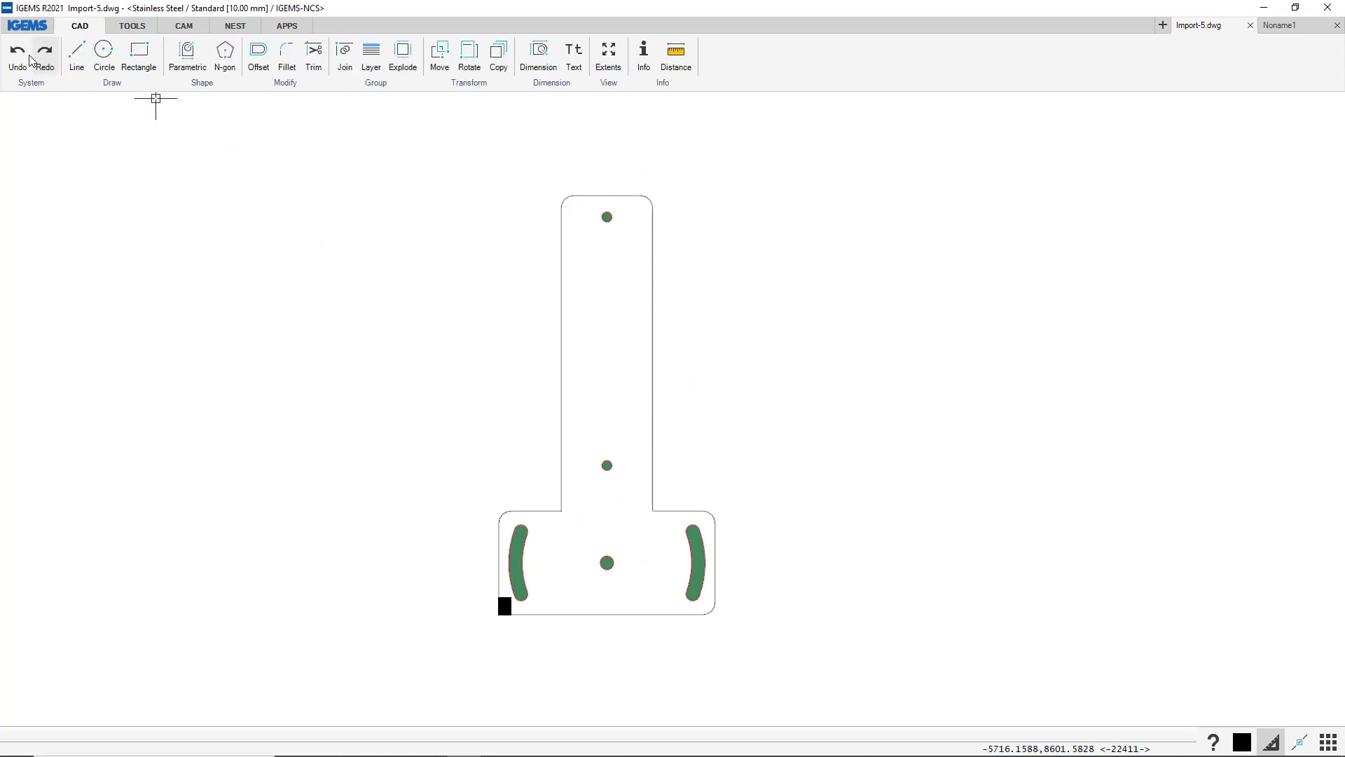
Analyze the whole T-shaped part to mark its contour endpoints.
left_click(132, 26)
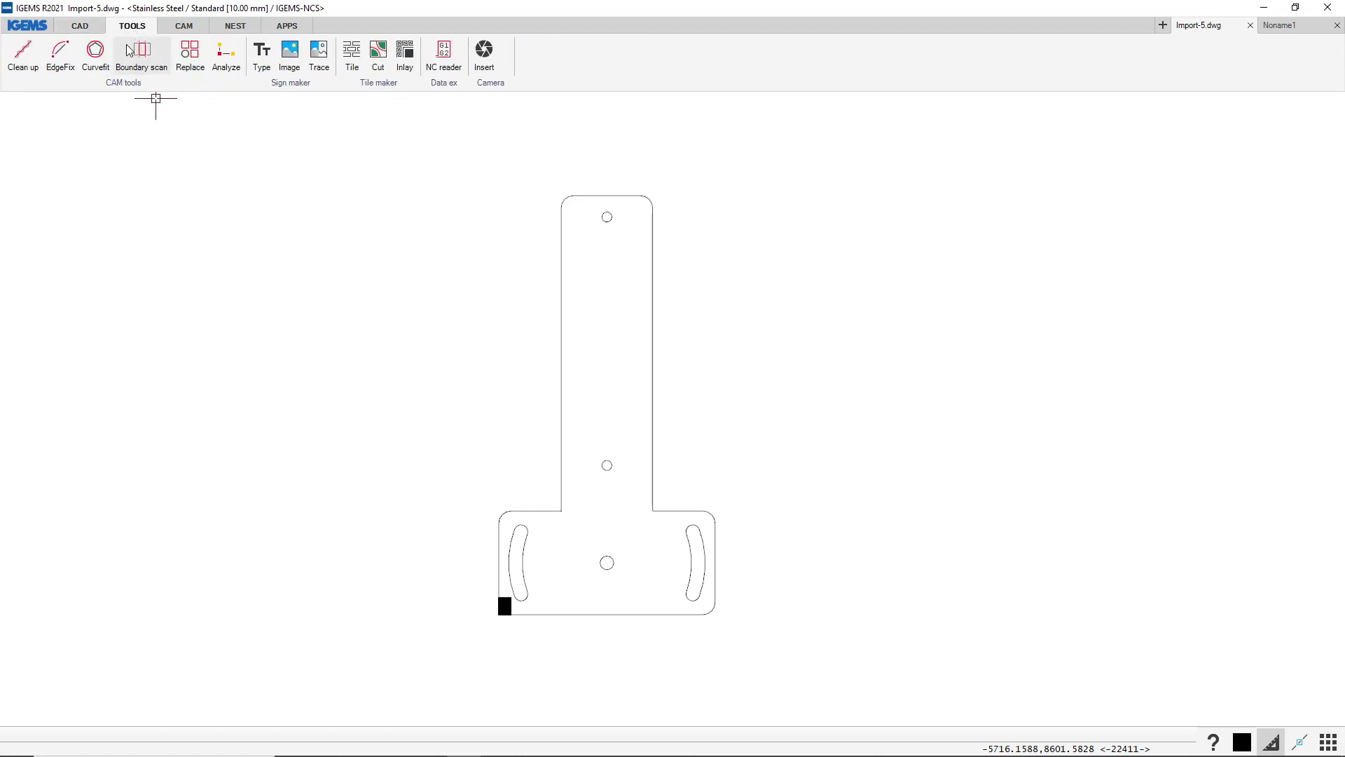
left_click(227, 53)
left_click_drag(769, 152, 424, 629)
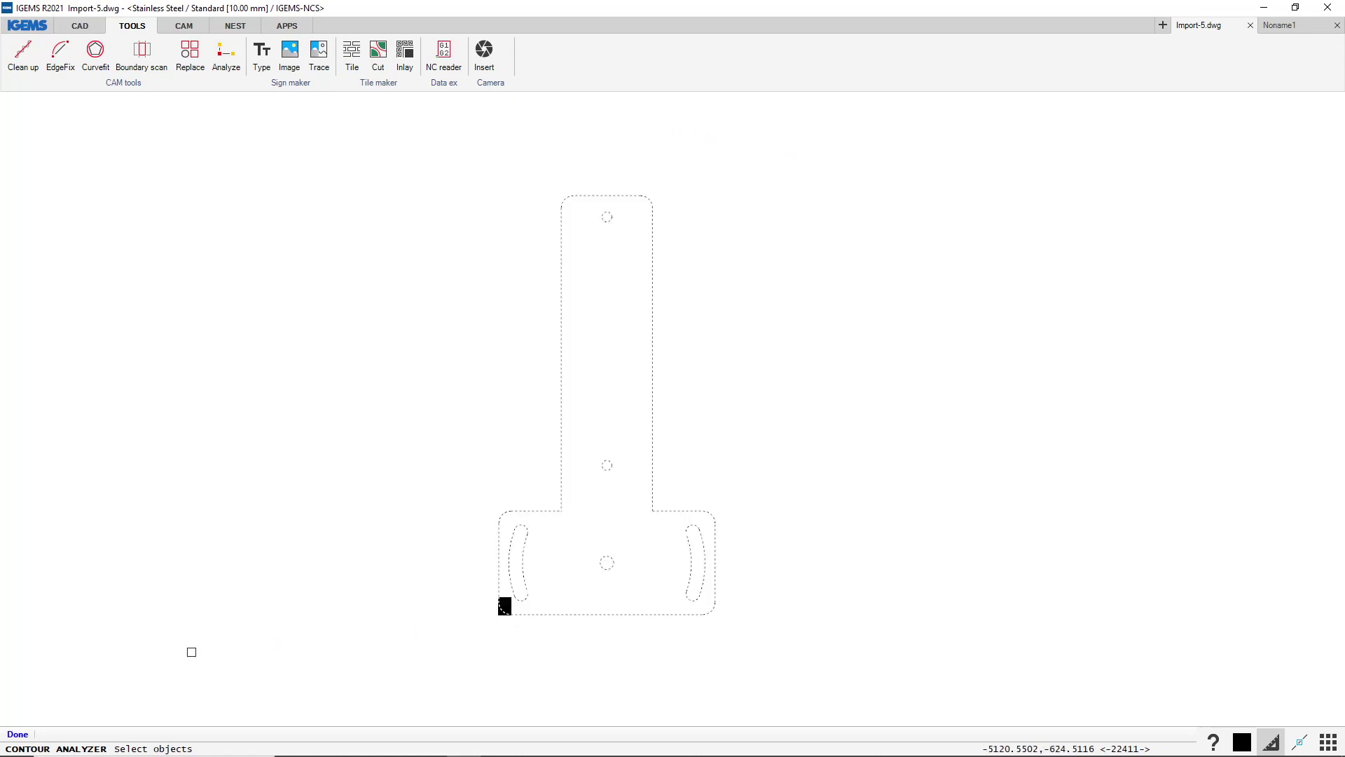
right_click(190, 647)
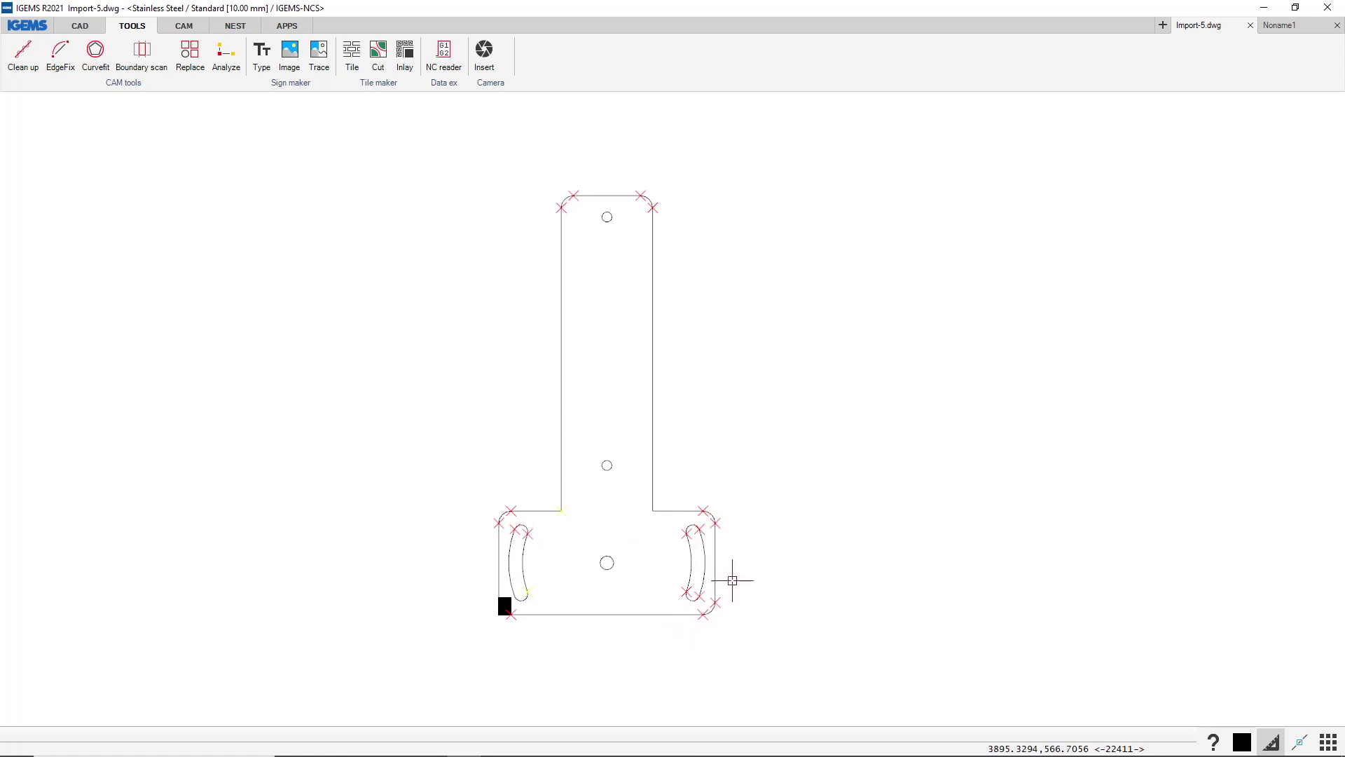
Drag the shared endpoint of the two right shoulder edge lines slightly right.
scroll(721, 526, "up", 10)
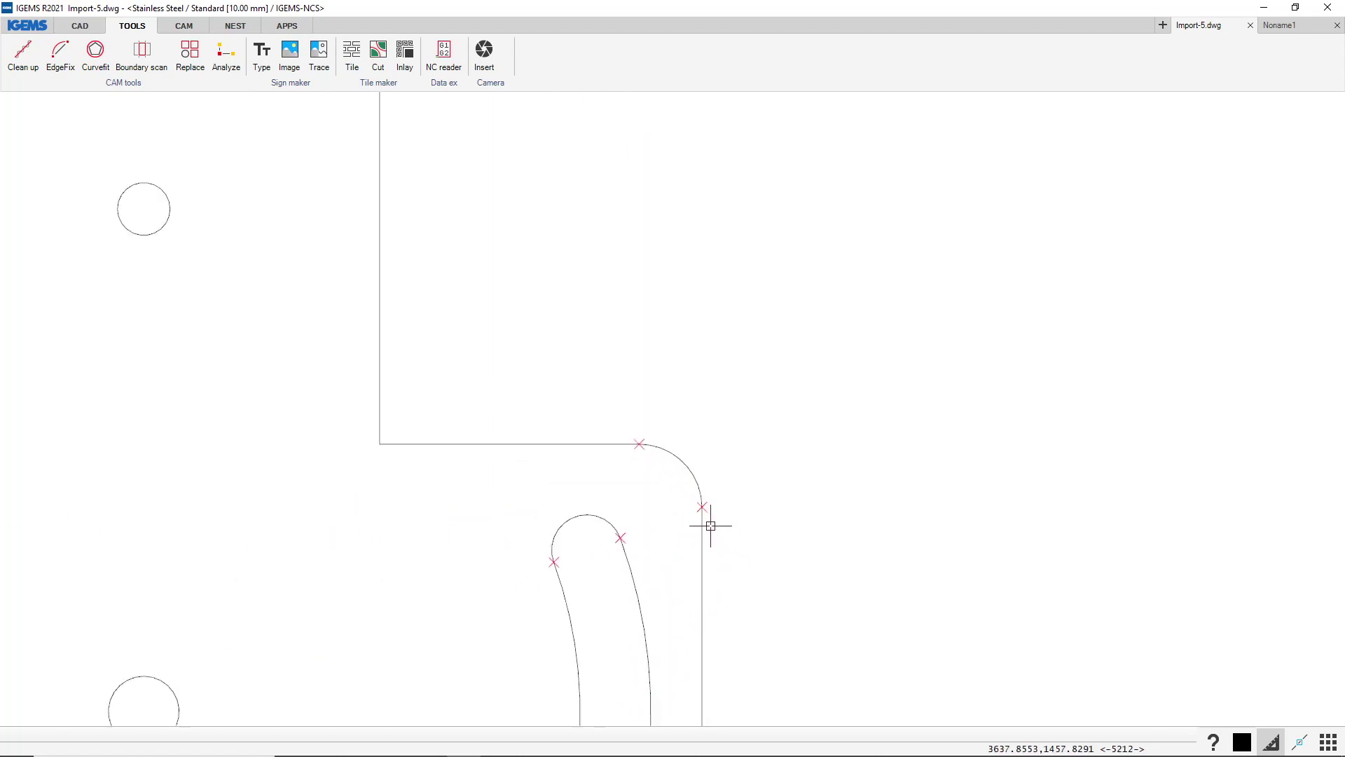
scroll(698, 498, "up", 10)
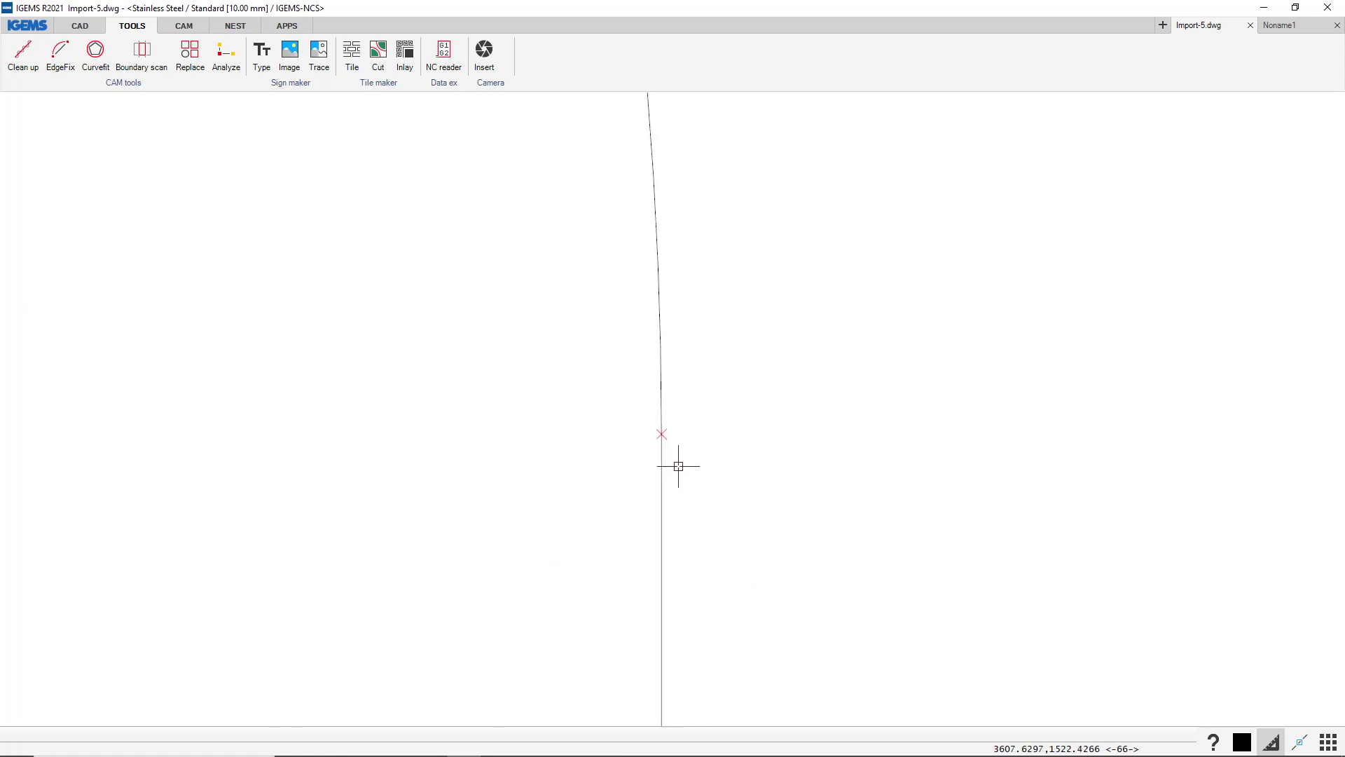
scroll(648, 393, "up", 3)
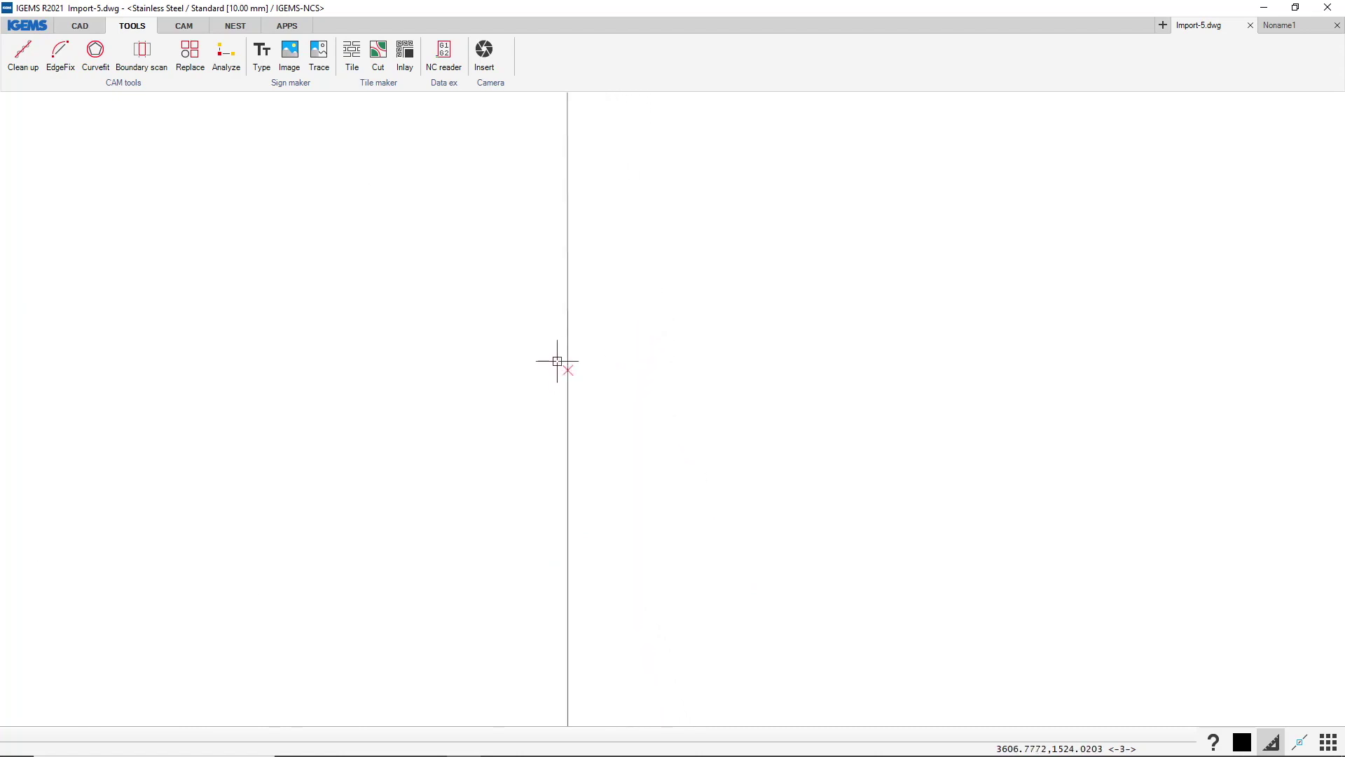
left_click(568, 324)
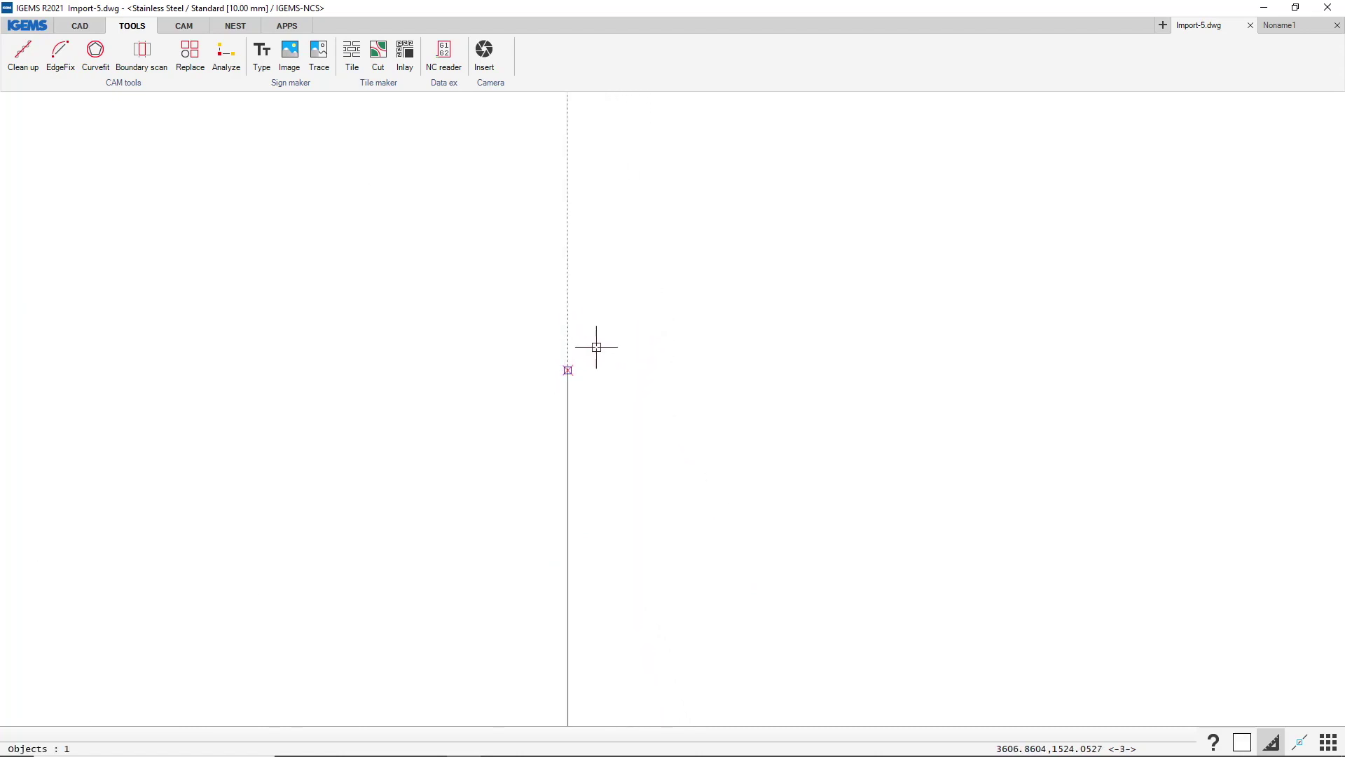
left_click(567, 409)
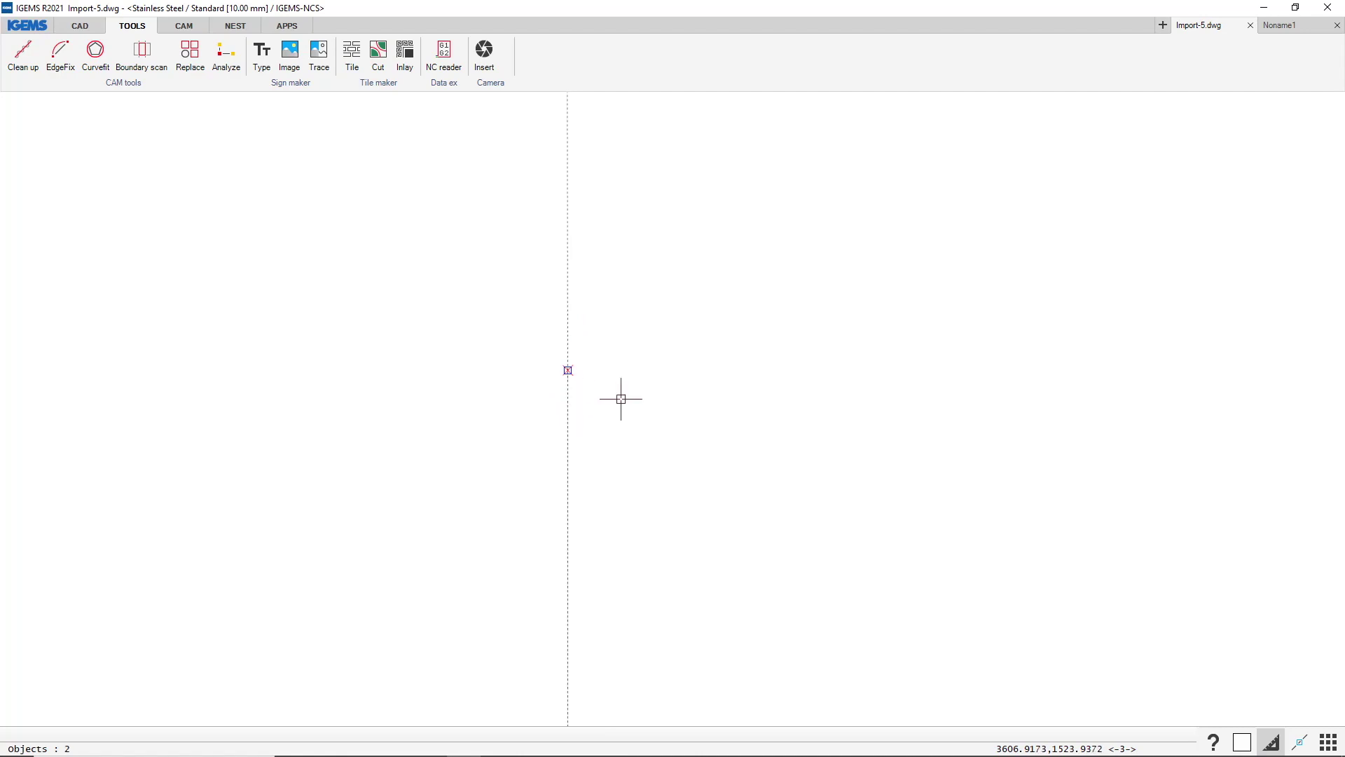
left_click_drag(595, 367, 639, 374)
scroll(639, 375, "down", 8)
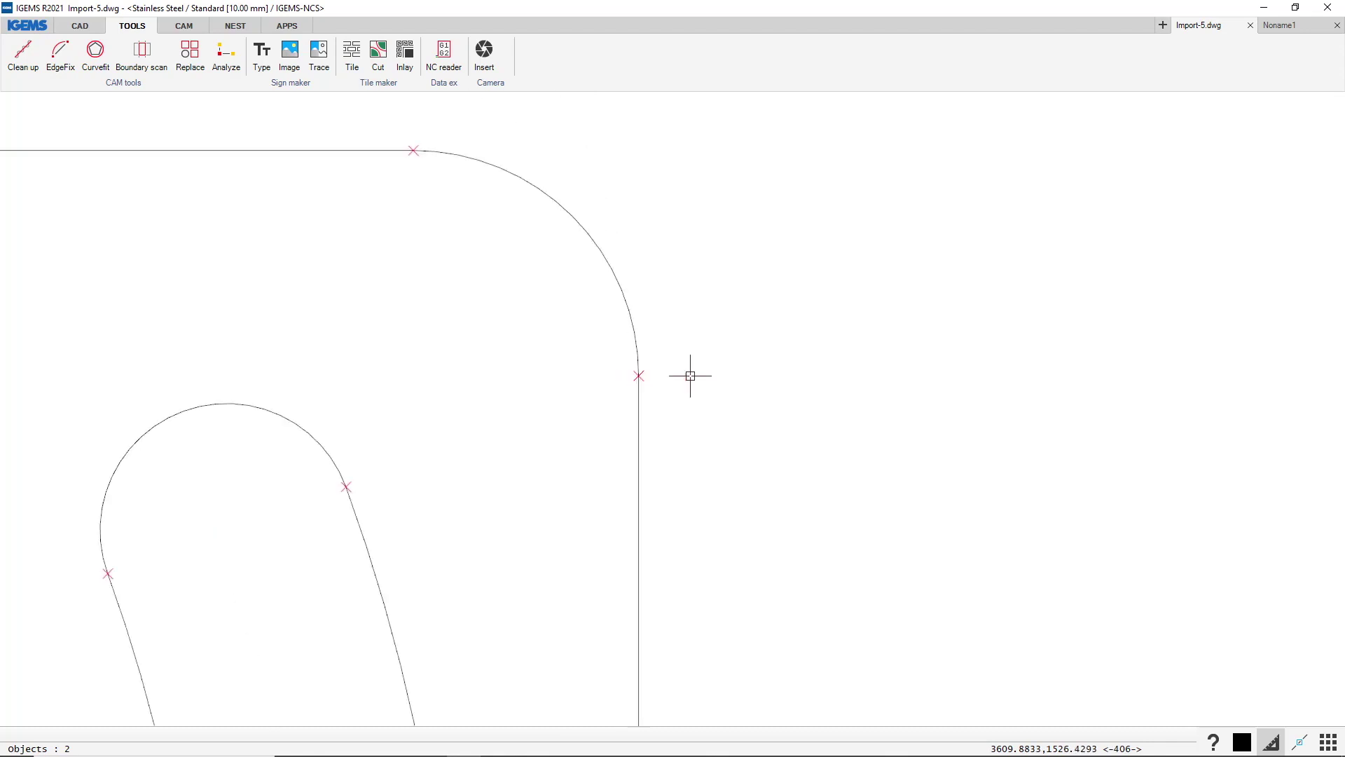
scroll(621, 691, "down", 4)
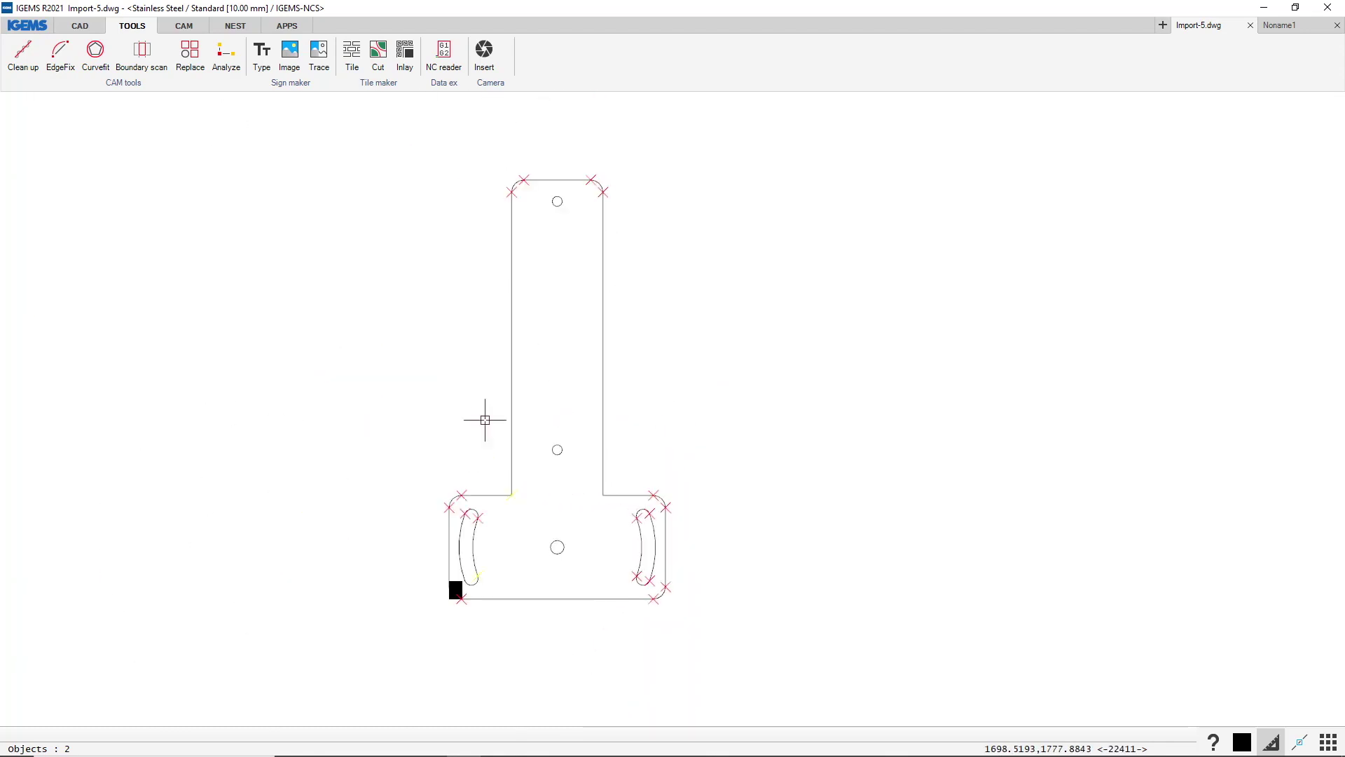
left_click(83, 26)
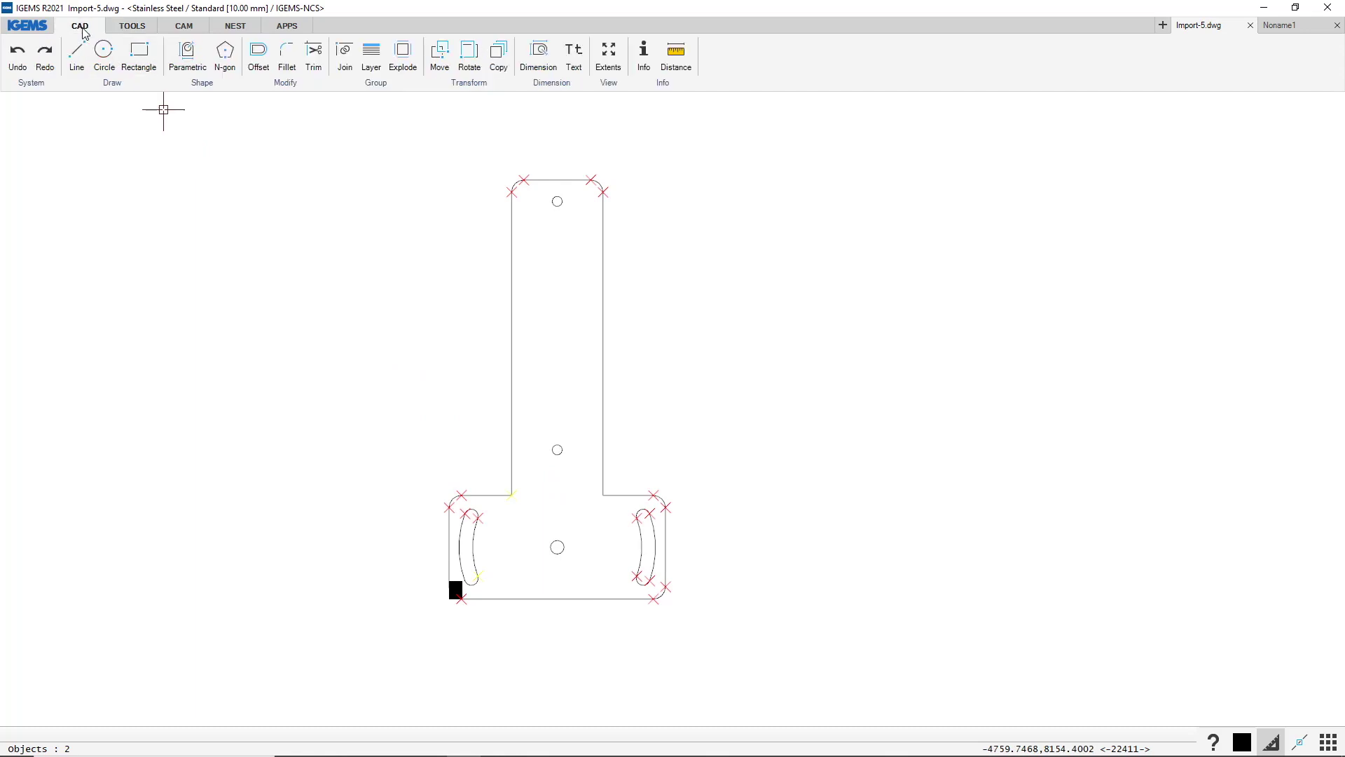
Join all the T-shaped part's outline segments at 0.1 tolerance into 3 closed objects.
left_click(345, 55)
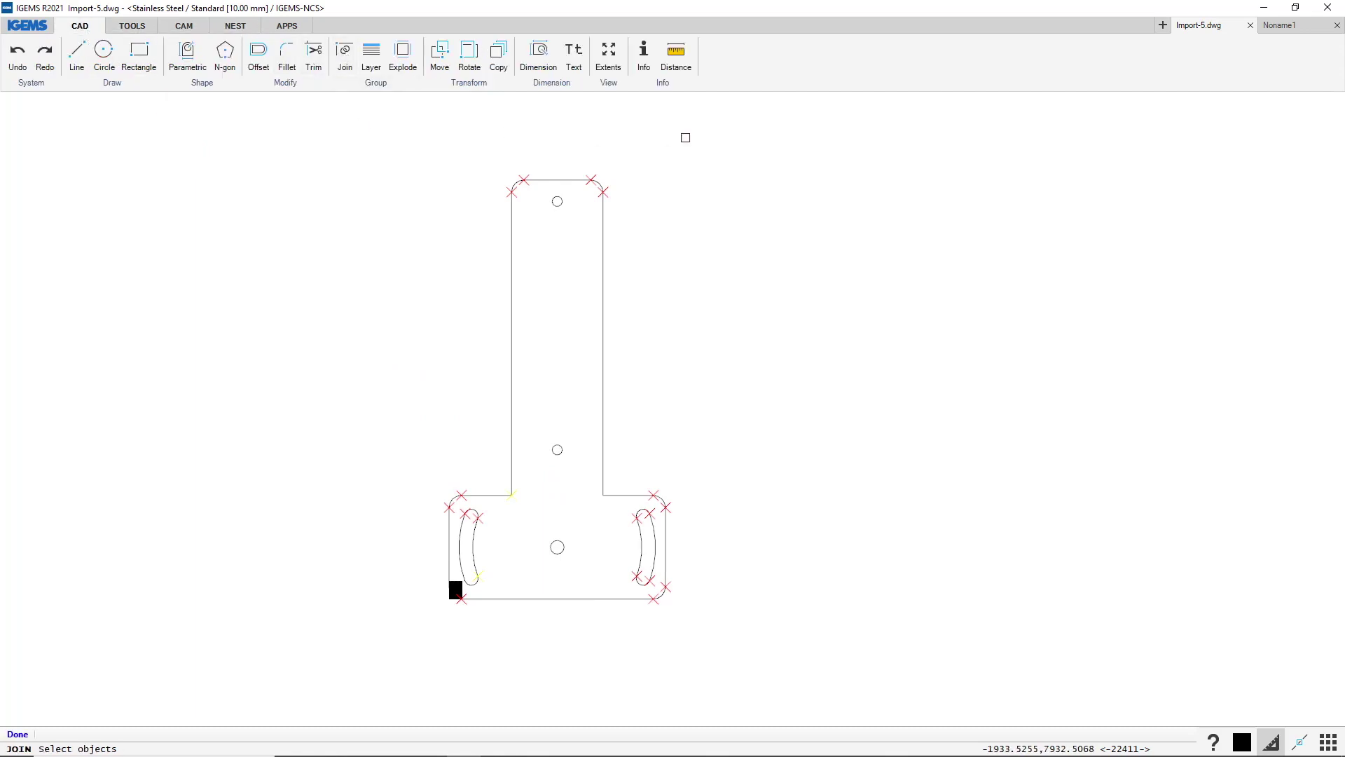
left_click_drag(735, 143, 361, 633)
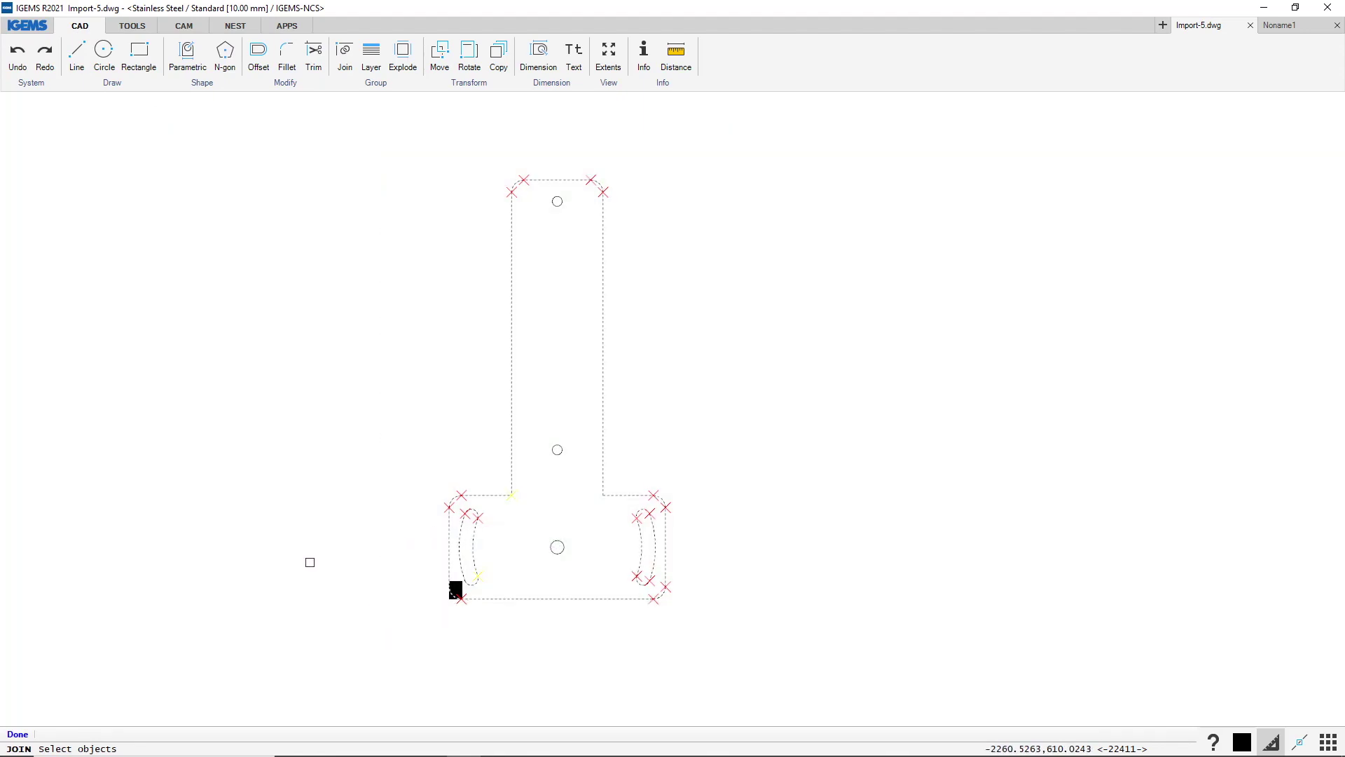
right_click(306, 561)
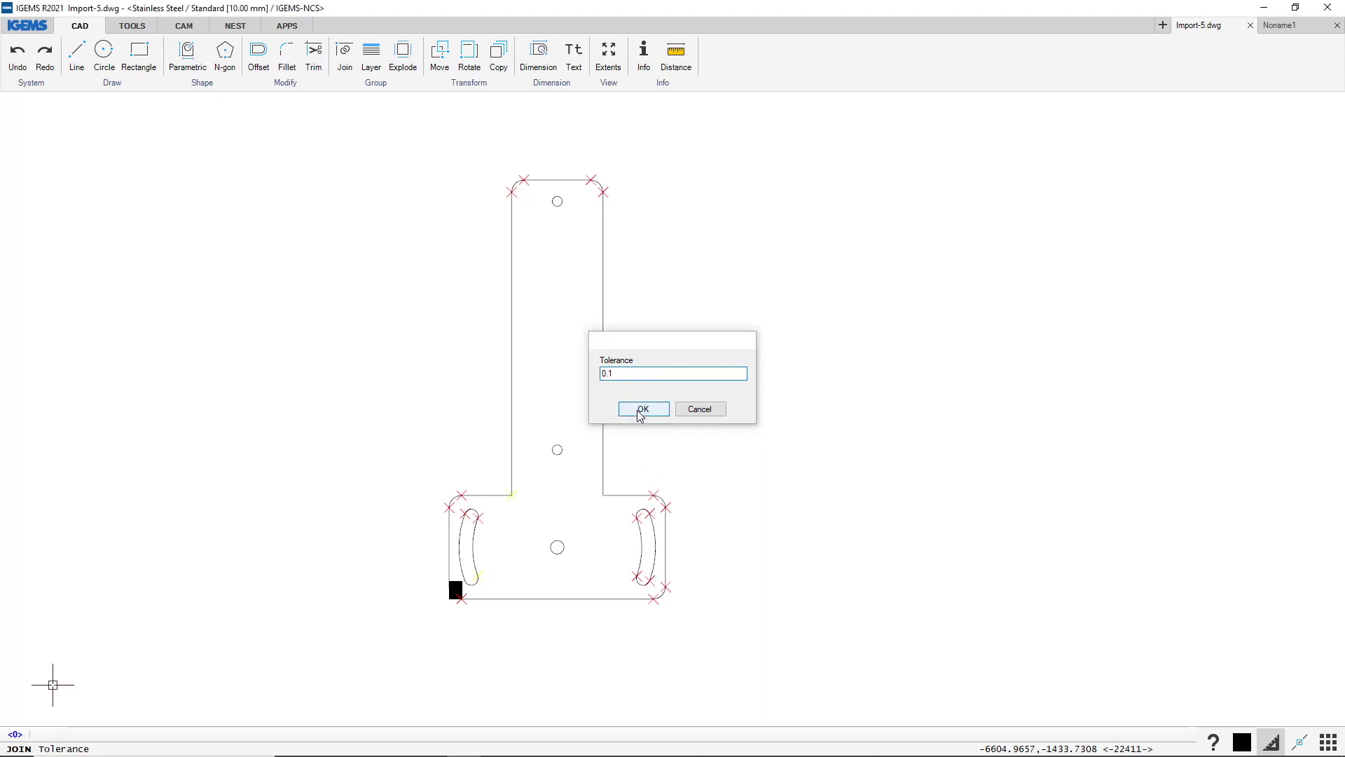
left_click(640, 410)
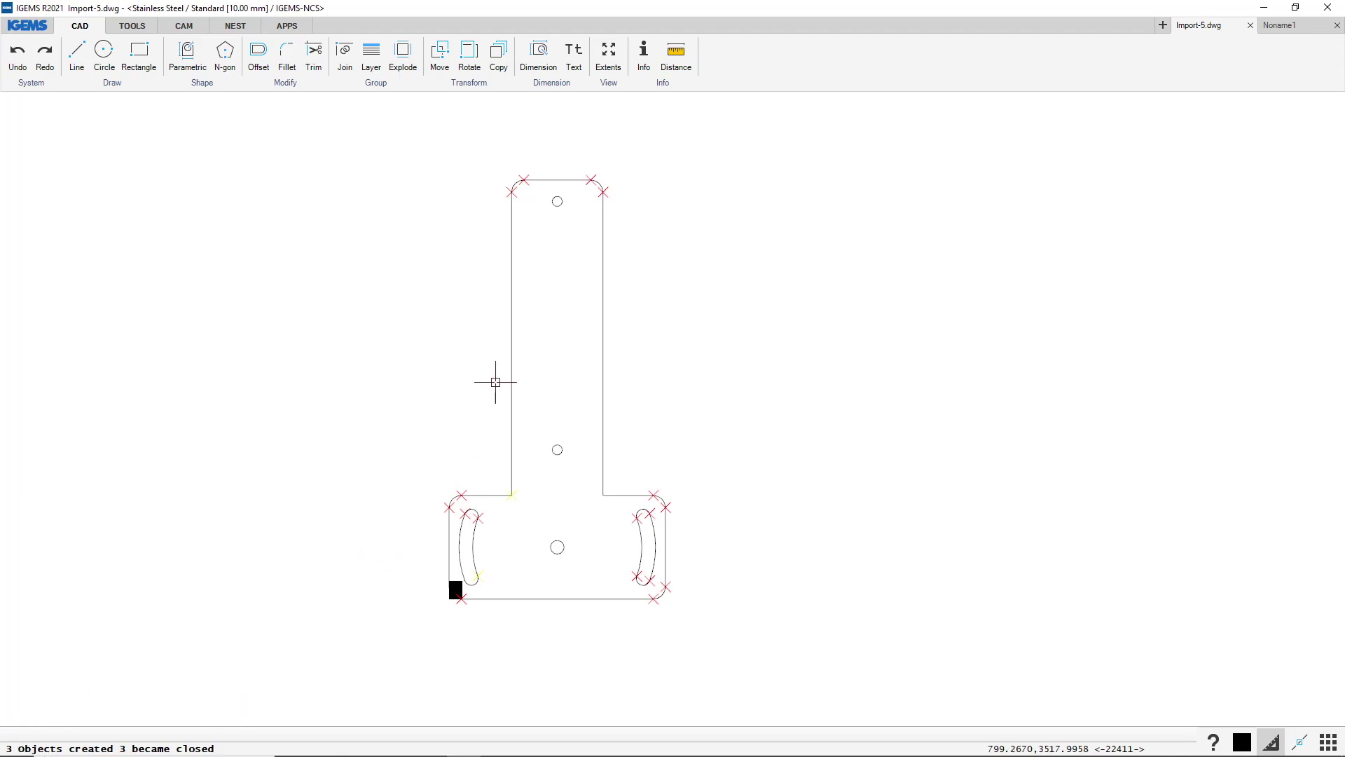
Create a 10-off part from the T shape's contours, holes and slots with toolpaths.
left_click(183, 26)
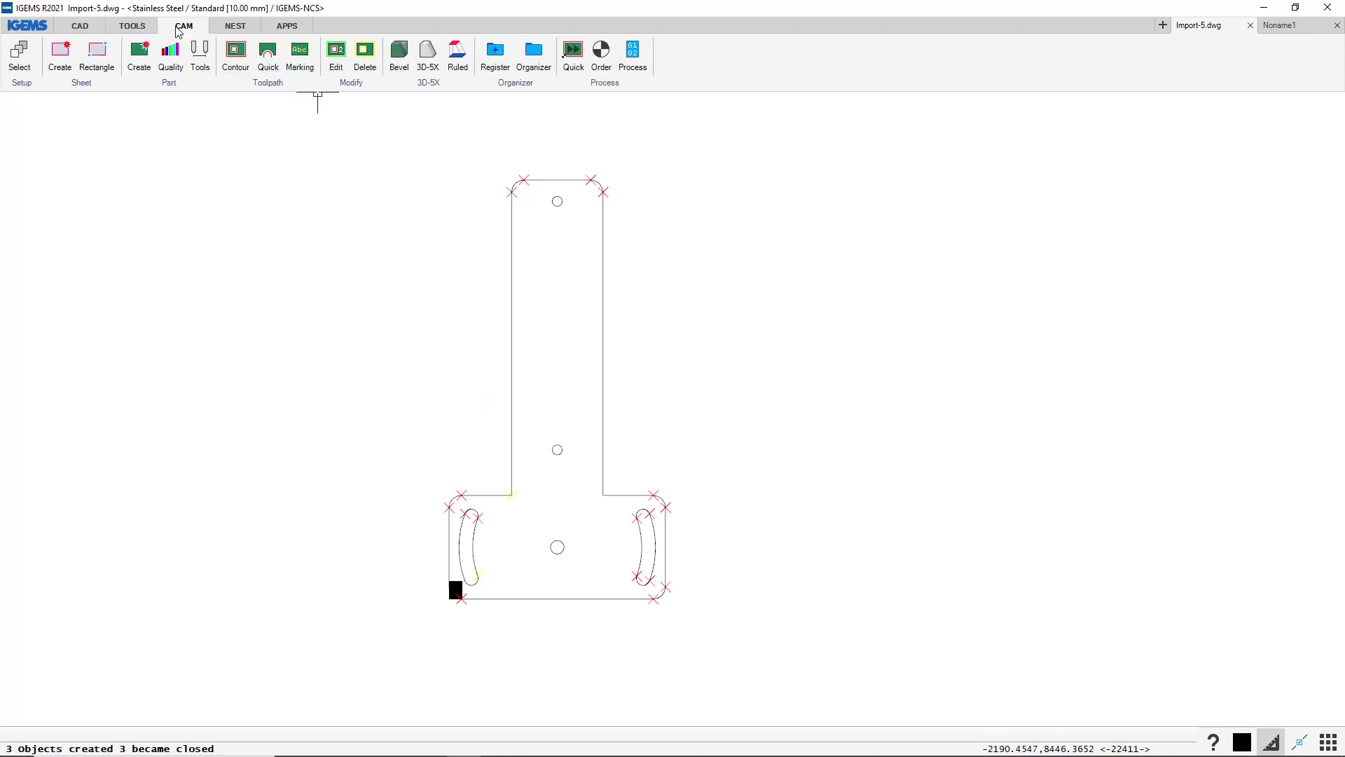
left_click(143, 59)
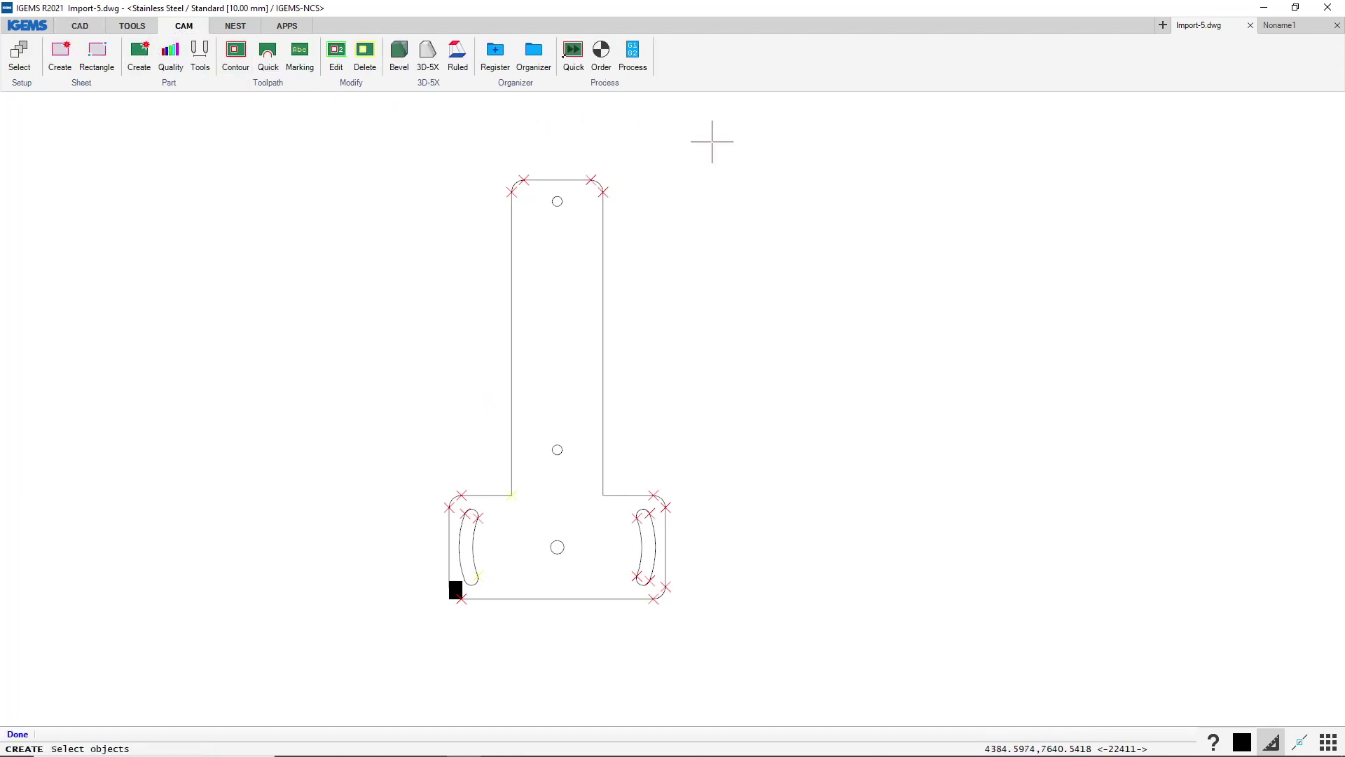
left_click_drag(712, 141, 384, 635)
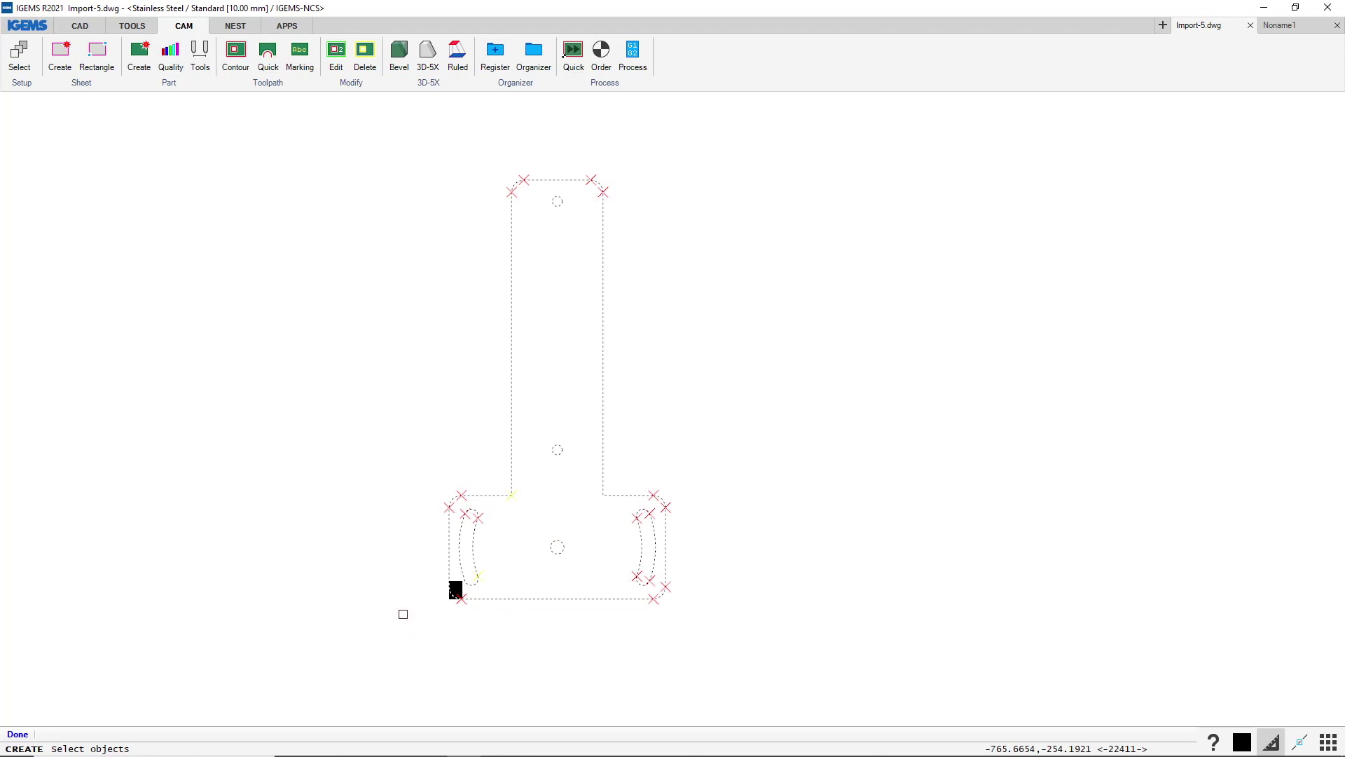
right_click(403, 613)
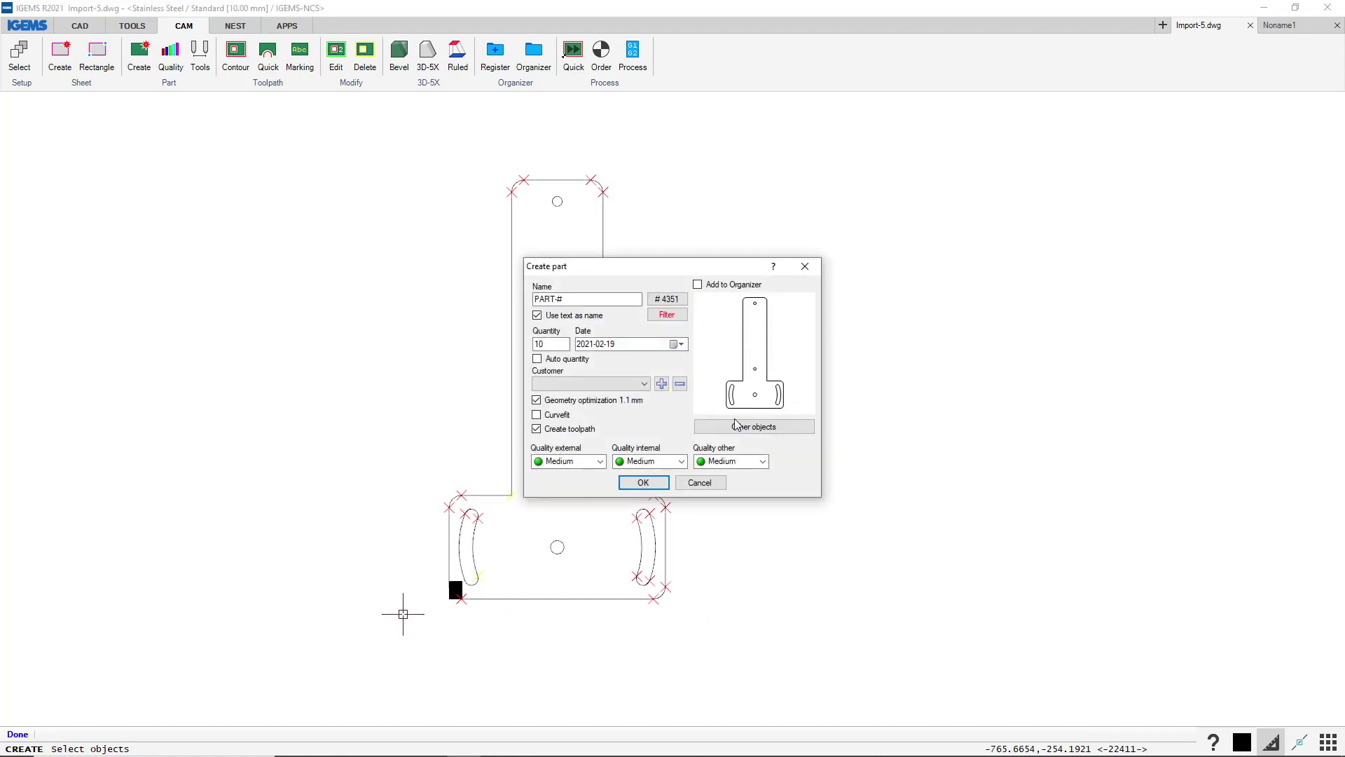
left_click(644, 487)
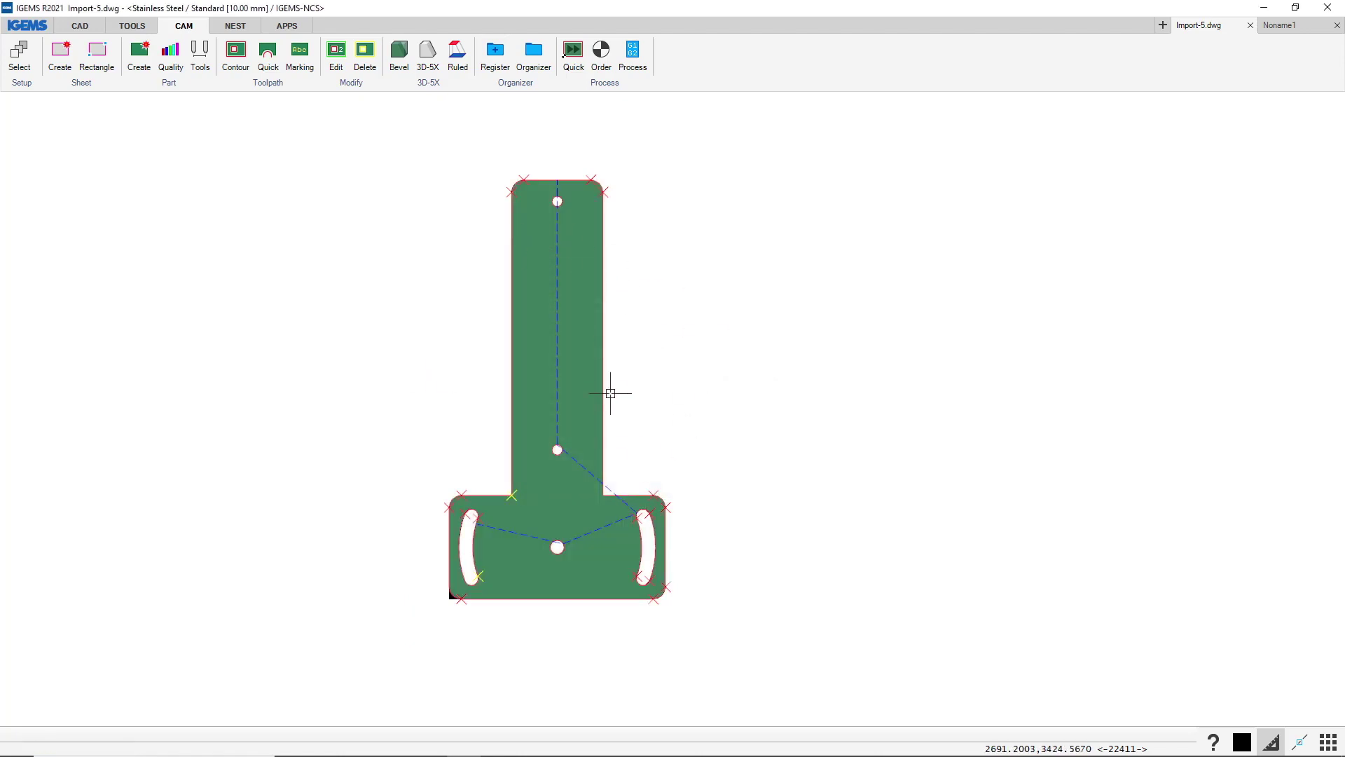
Switch to the empty Noname1 drawing, browse the TOOLS CAM list, and place a circle's centre.
left_click(1282, 25)
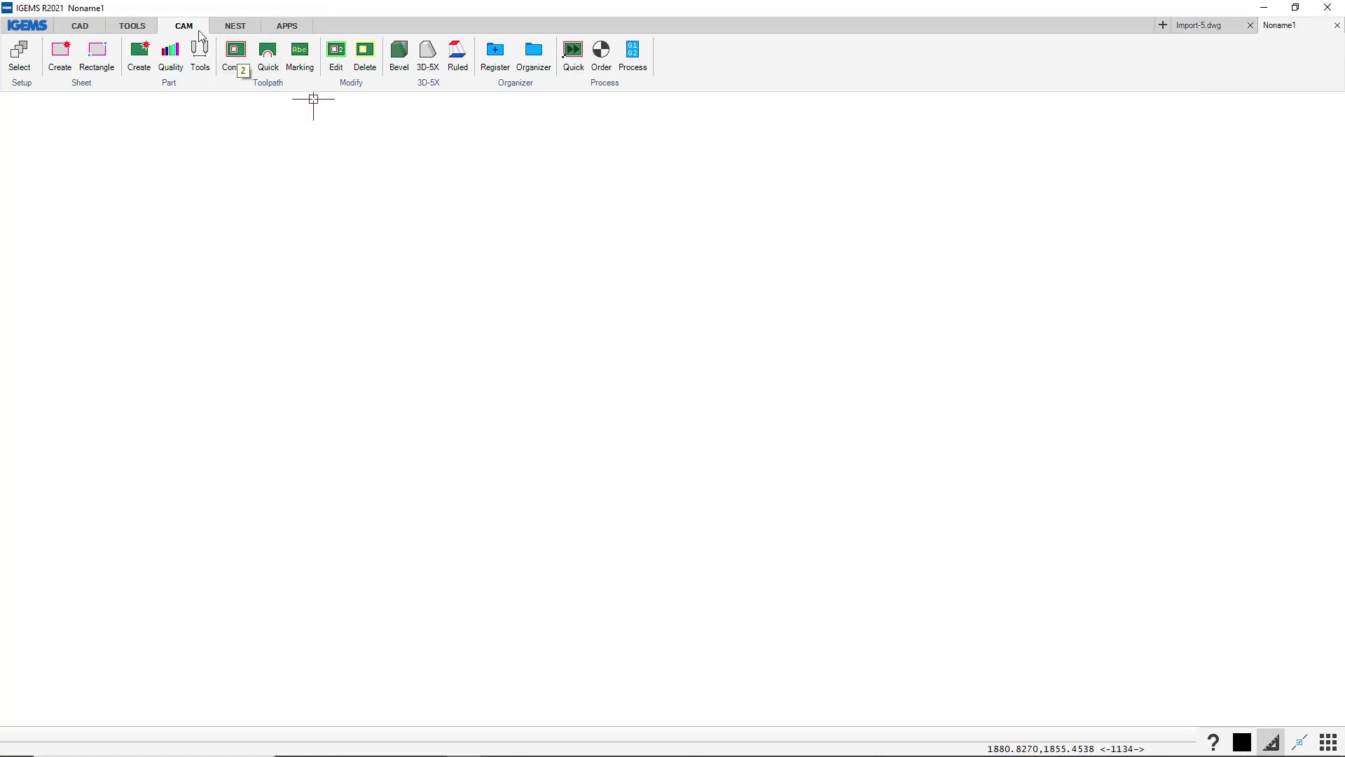
left_click(132, 25)
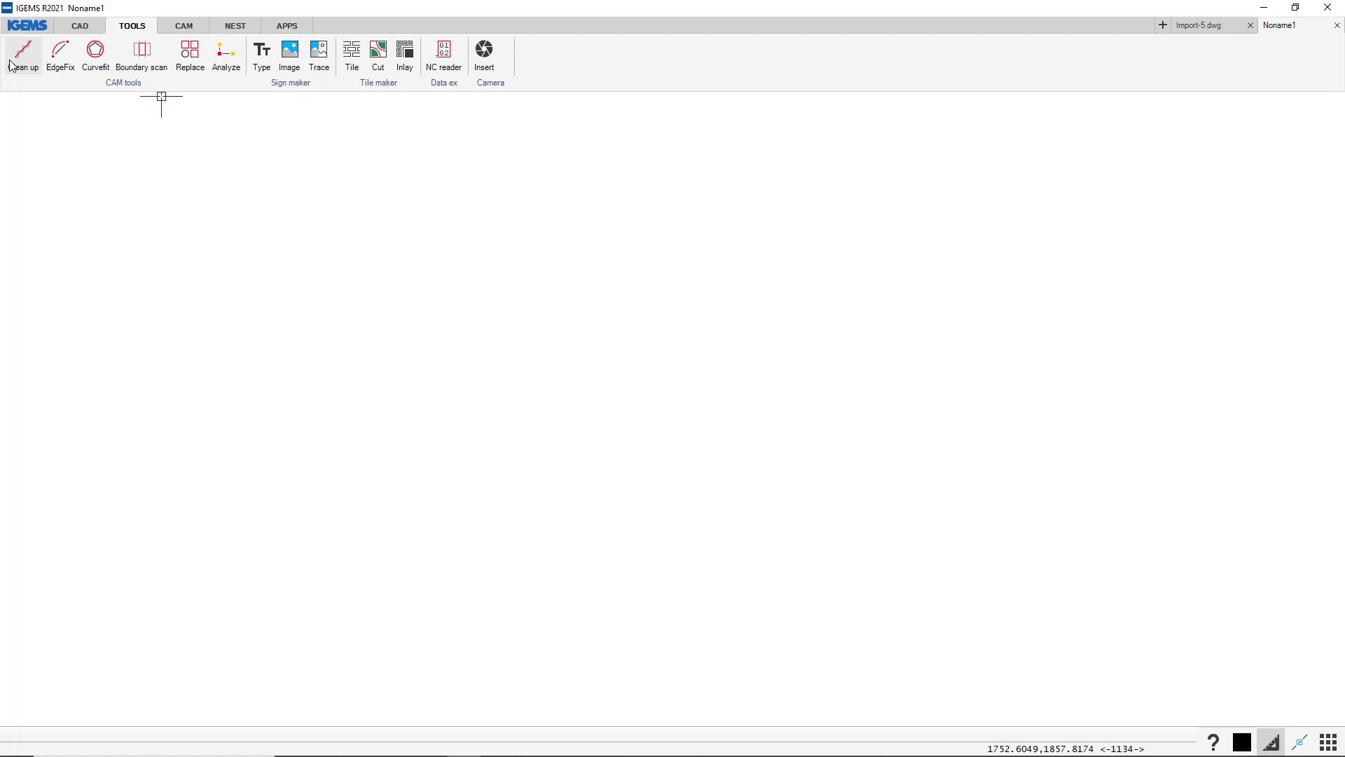
left_click(115, 85)
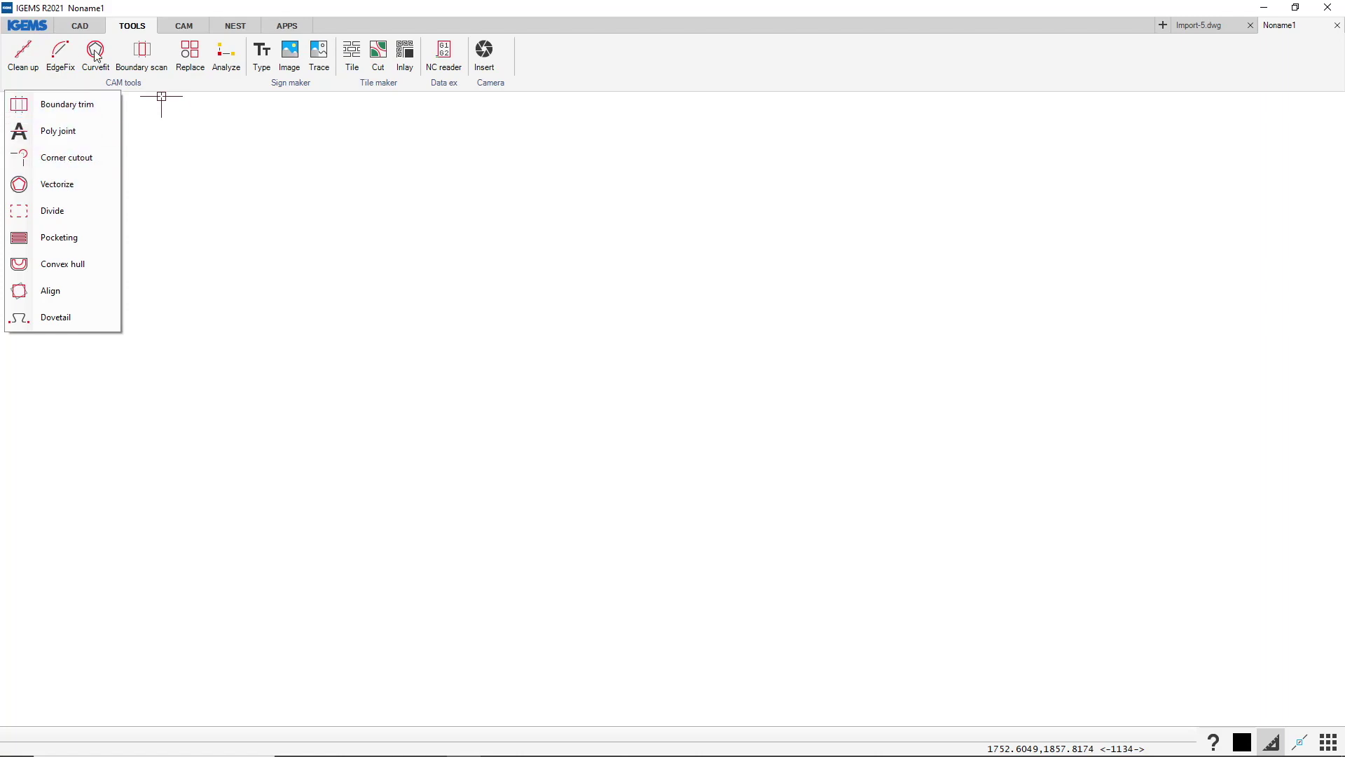
left_click(181, 14)
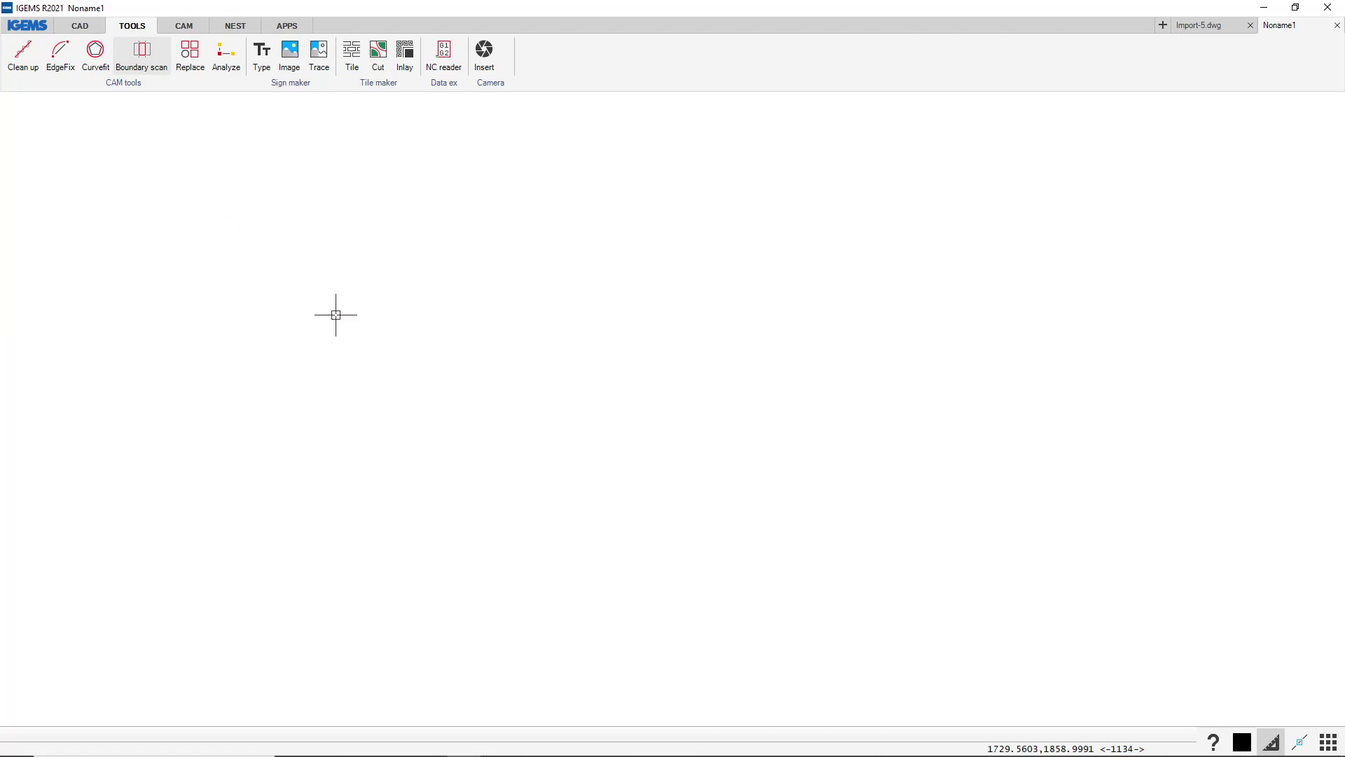
key("c")
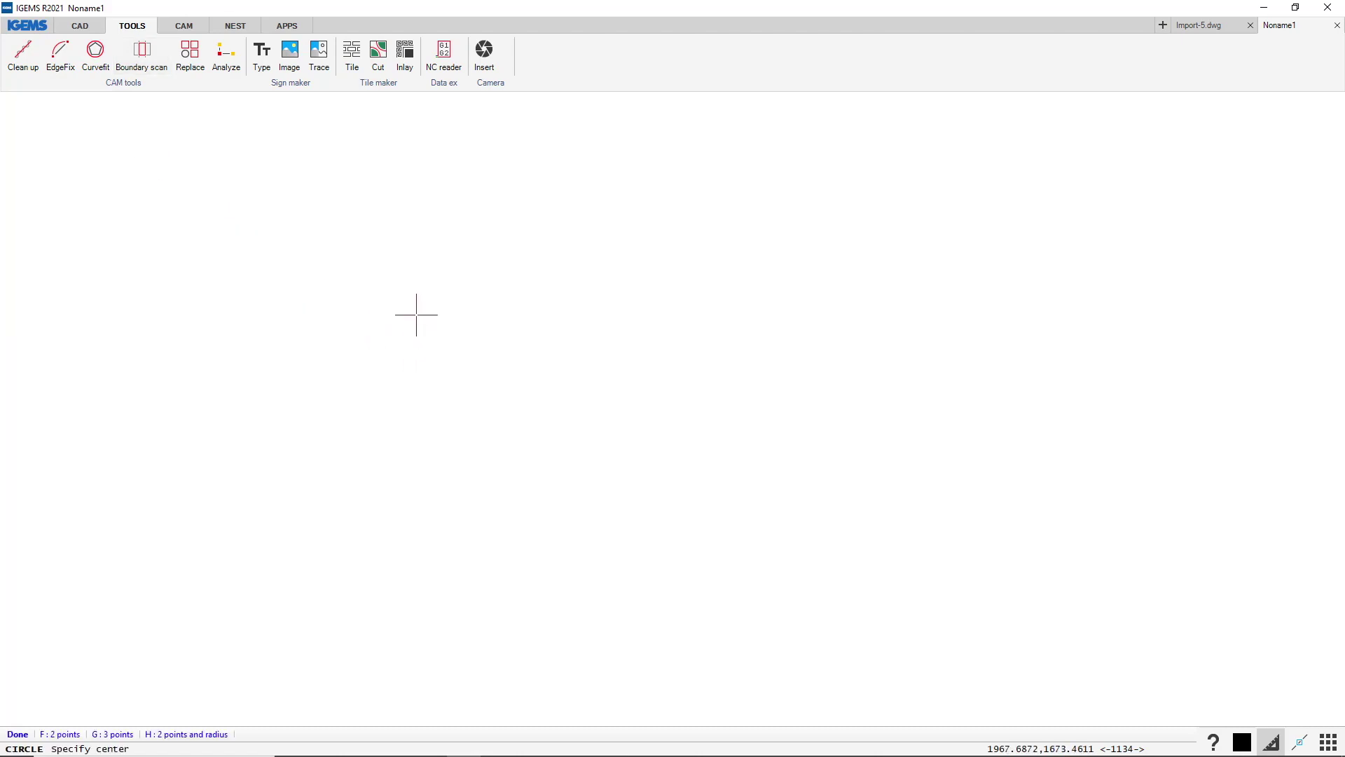
left_click(416, 315)
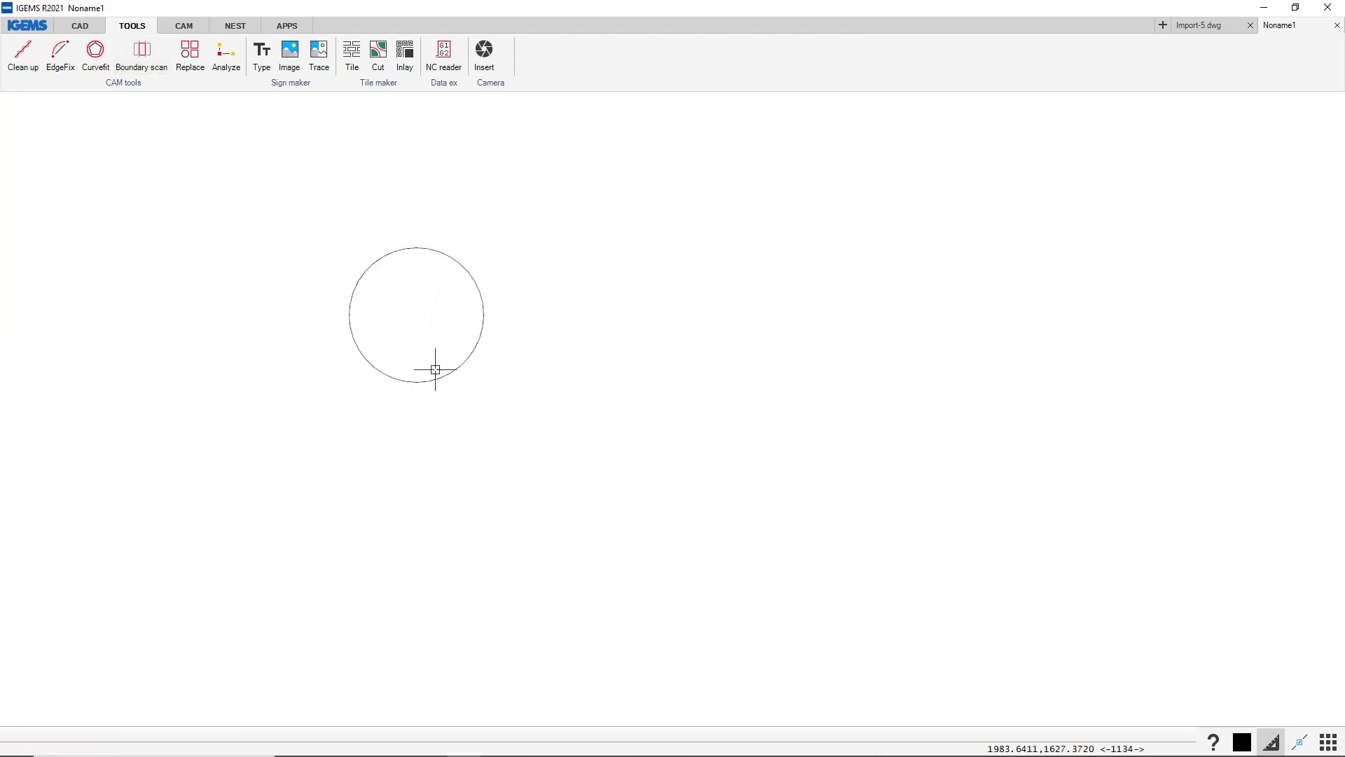
Vectorize the circle with tolerance 5 into an octagon and confirm it is one object.
left_click(141, 56)
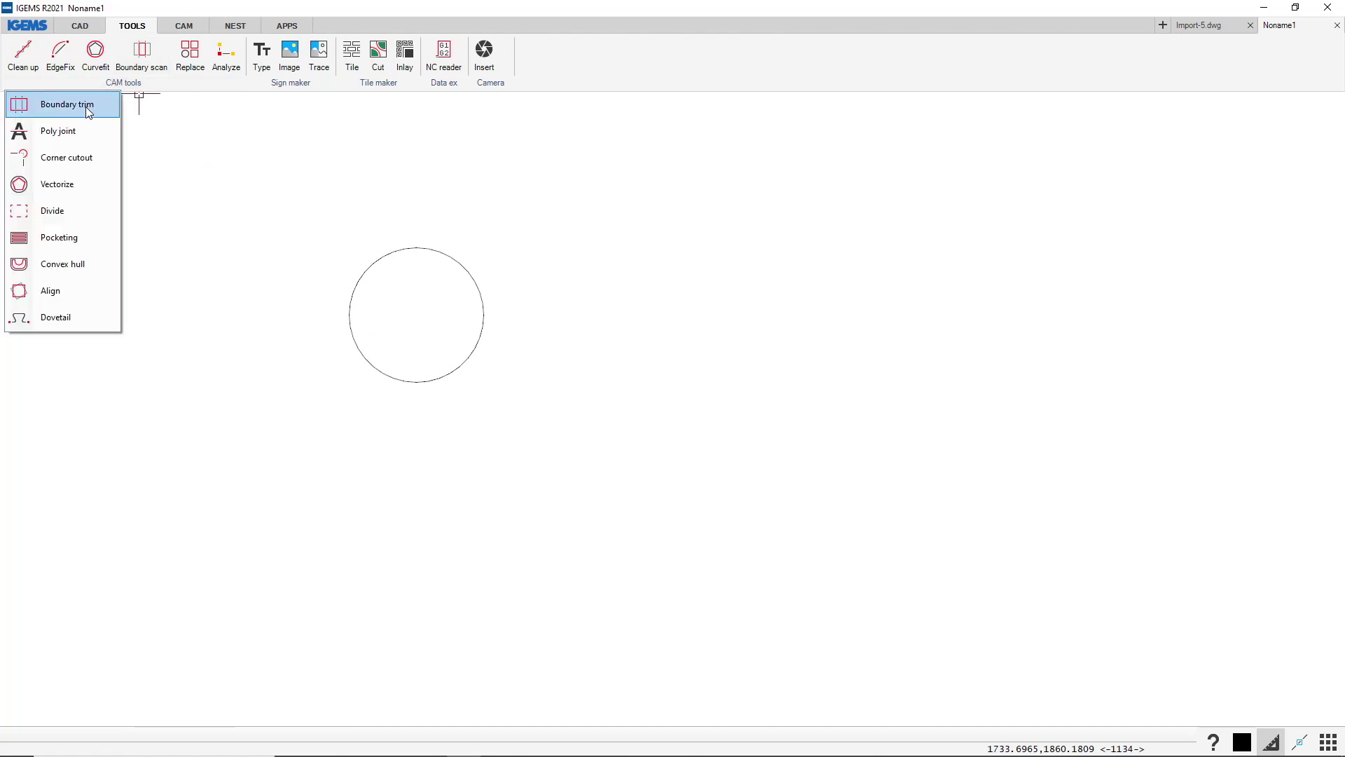
left_click(87, 180)
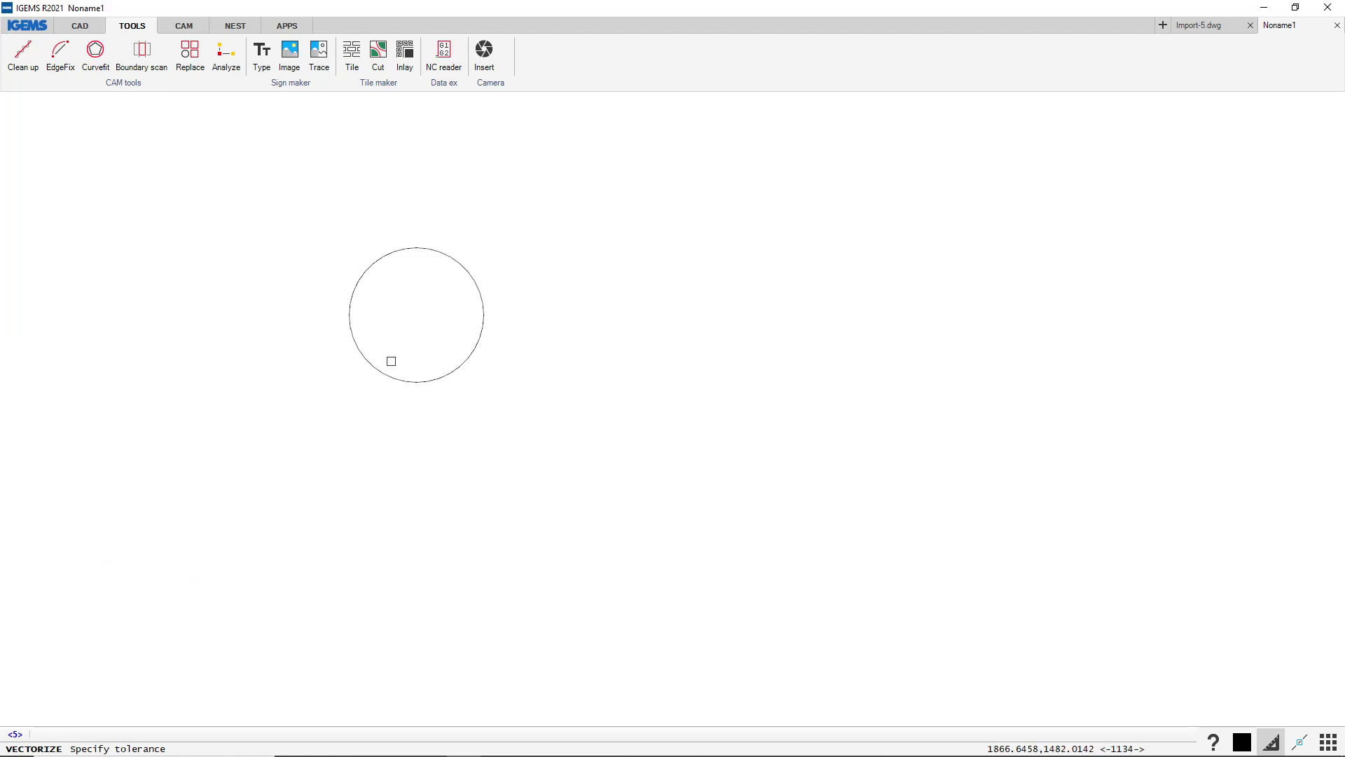
key("Return")
left_click(366, 358)
key("Return")
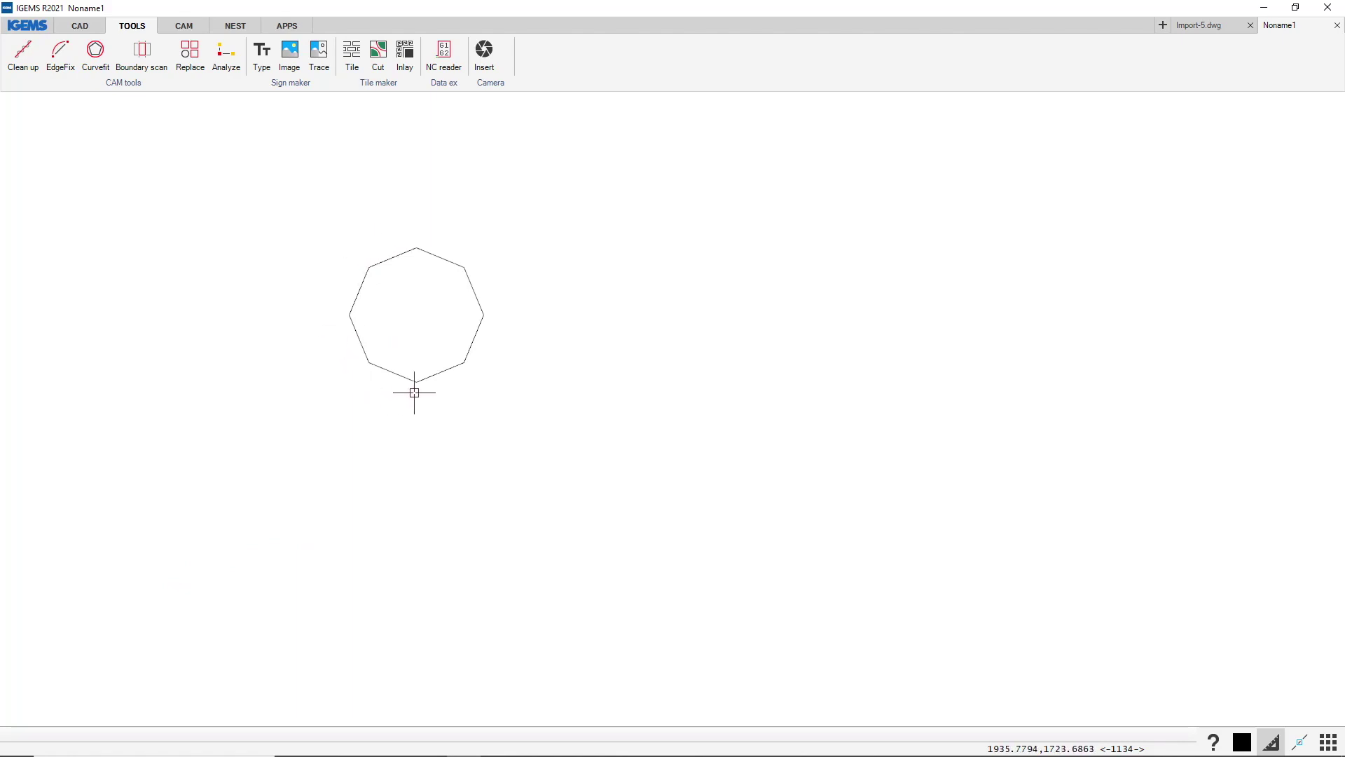
left_click(456, 261)
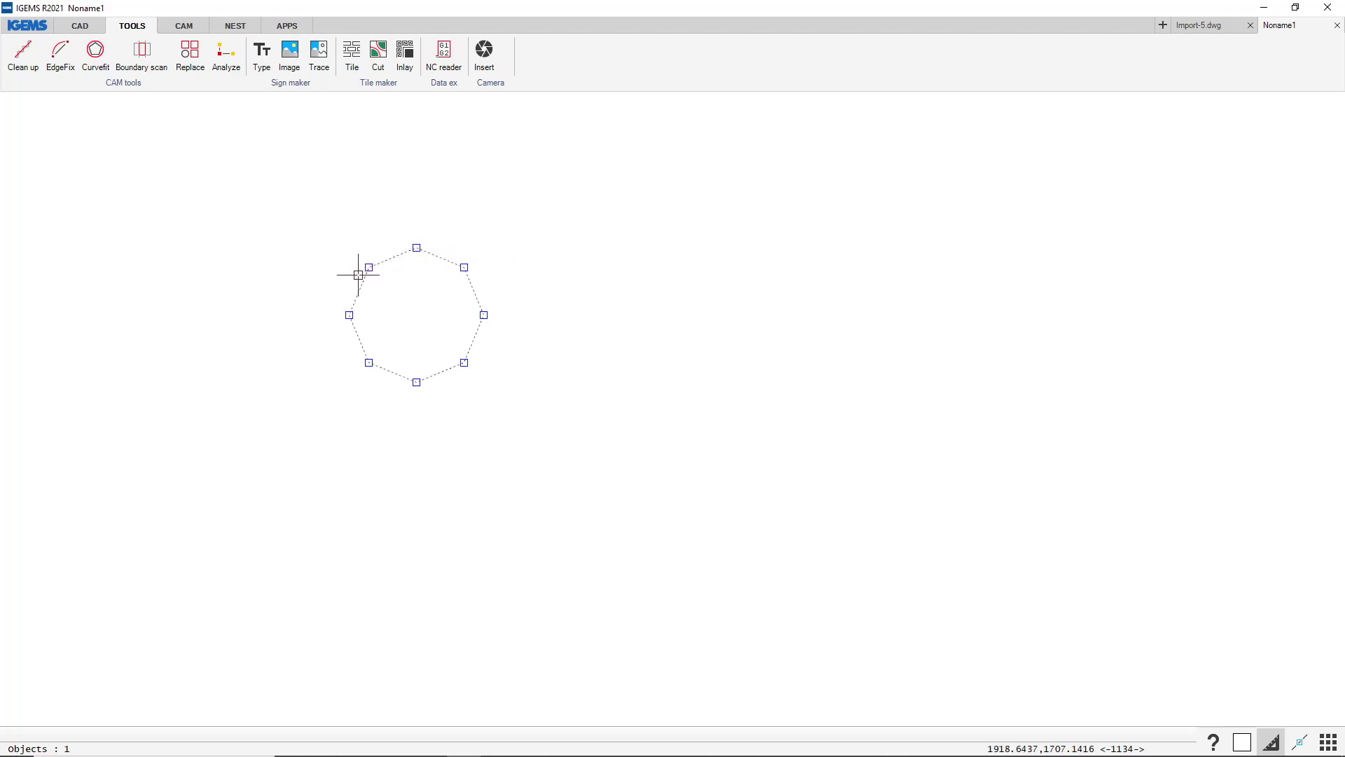
key("Escape")
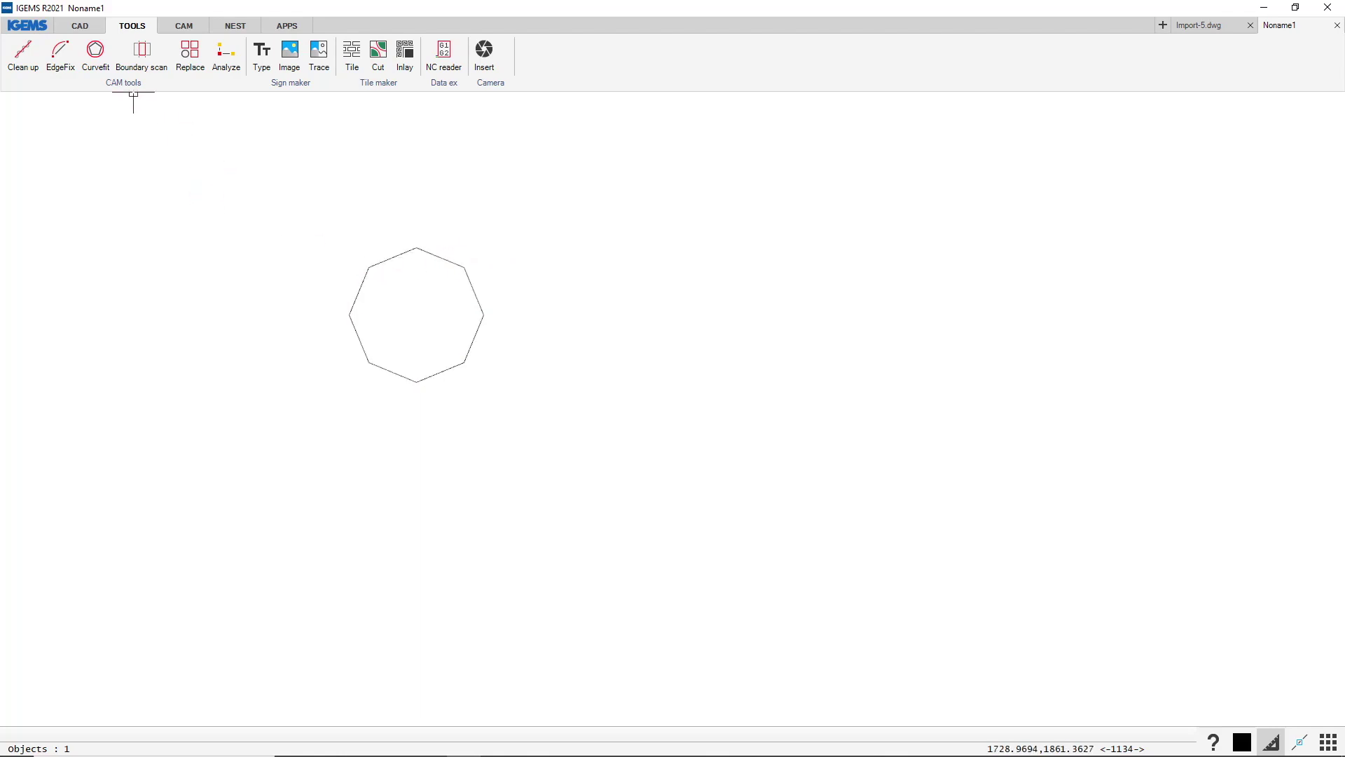
left_click(131, 97)
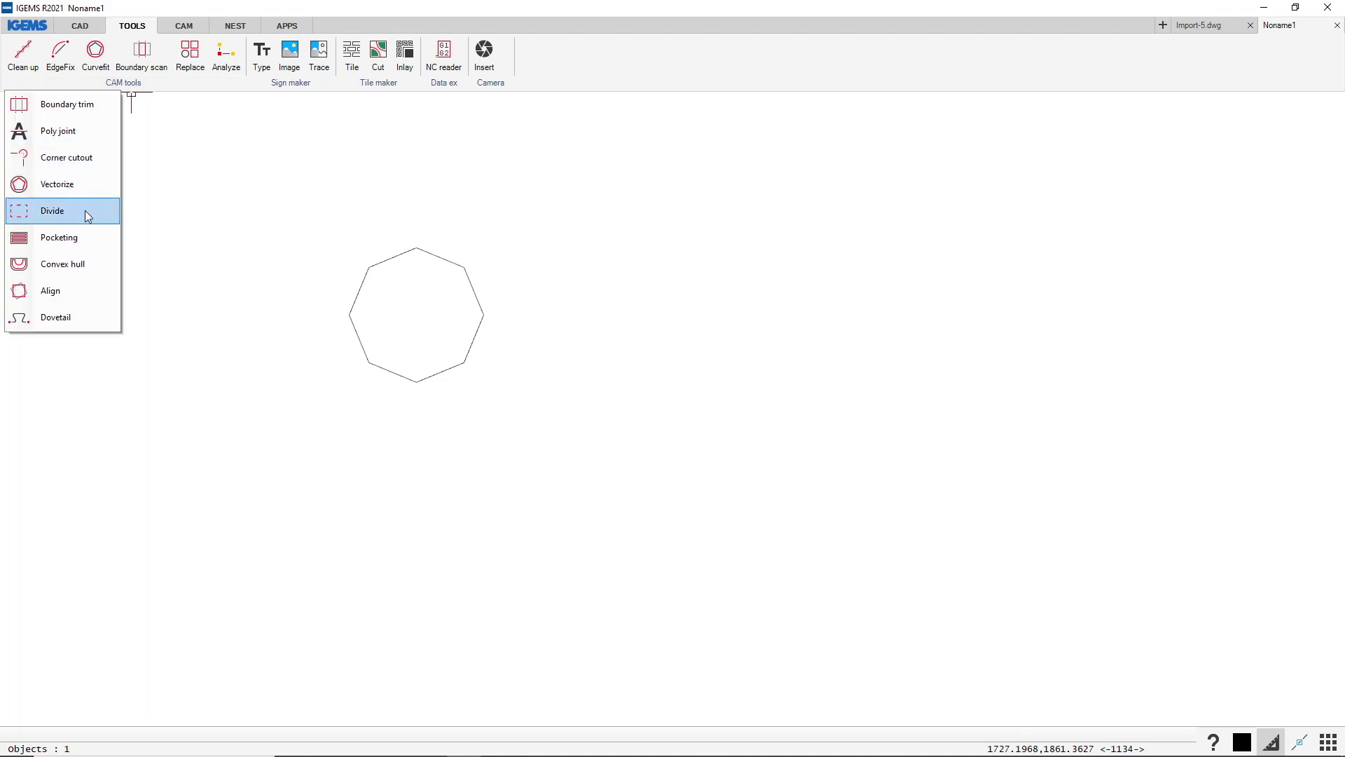
Divide the octagon into 8 pieces using the Number of objects option.
left_click(62, 212)
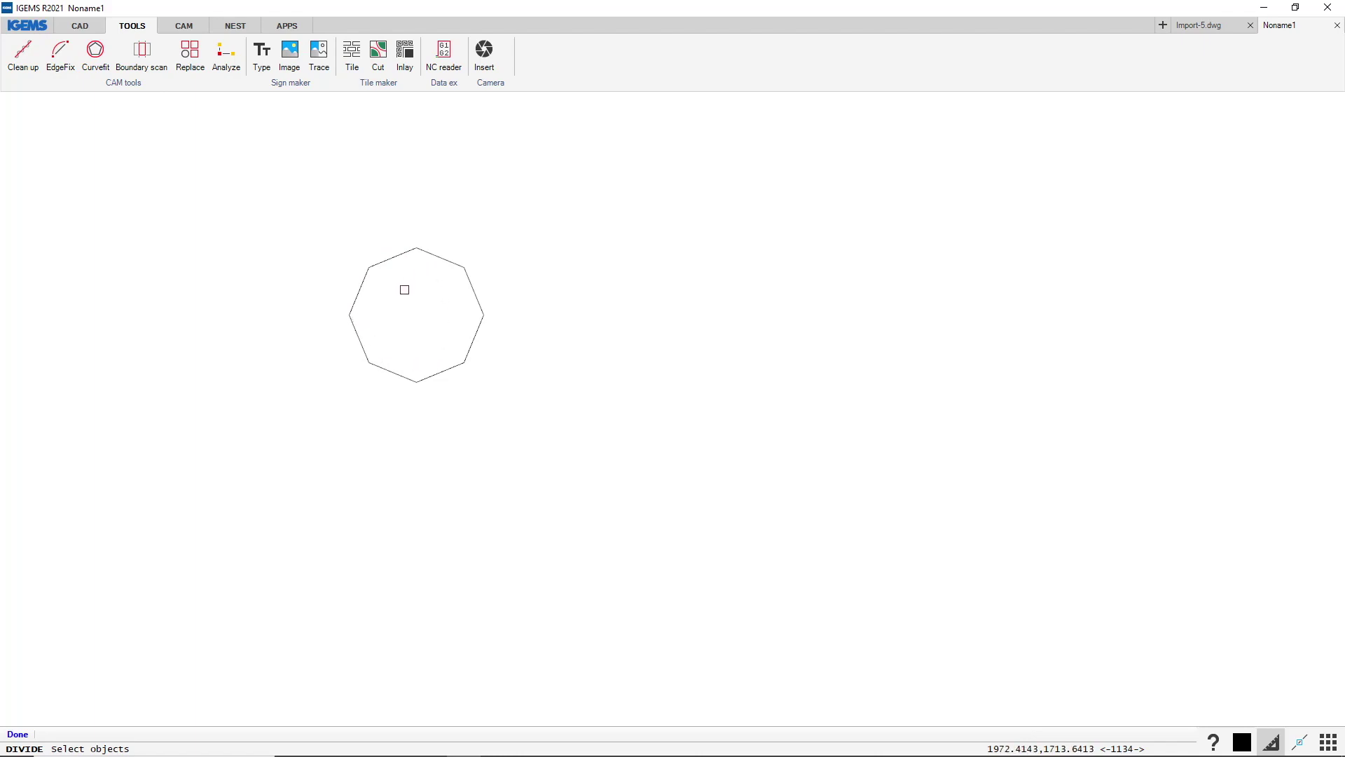
left_click_drag(498, 231, 333, 424)
right_click(357, 457)
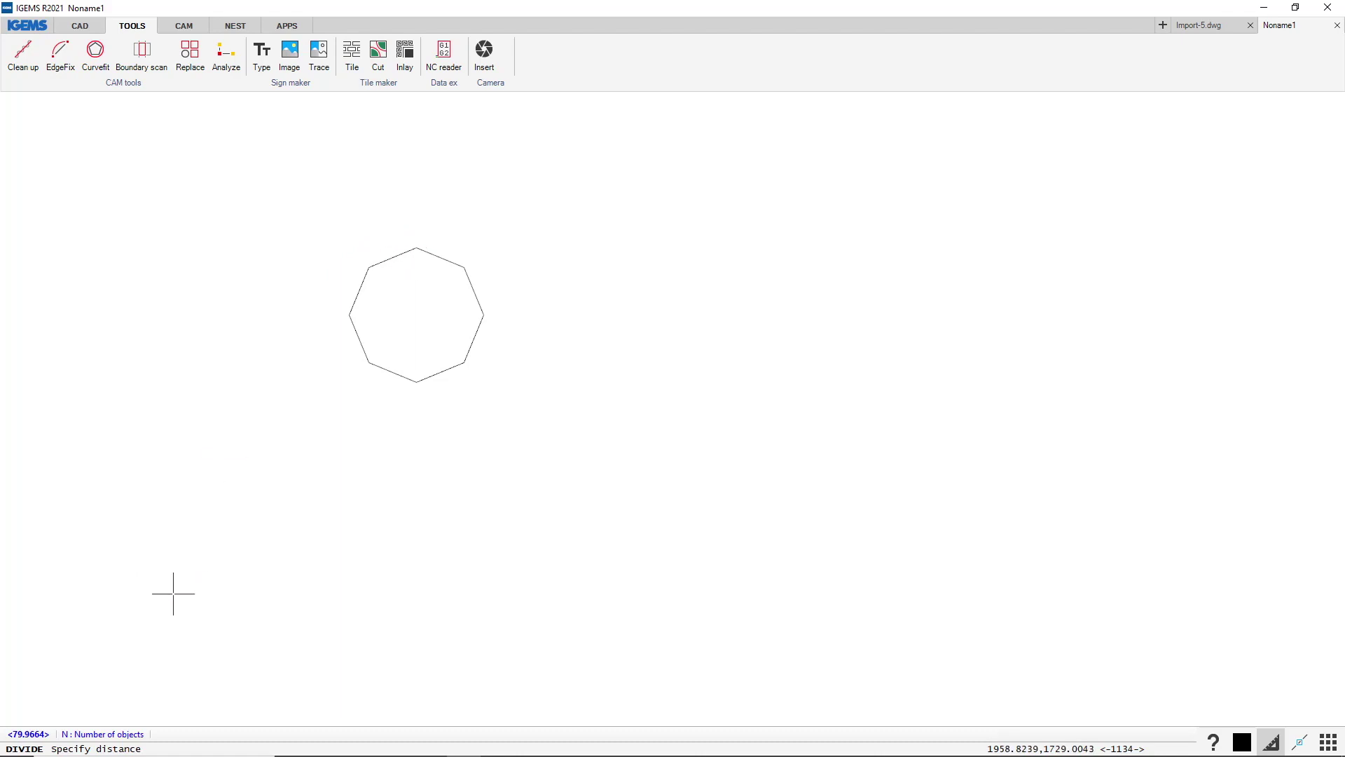
left_click(114, 739)
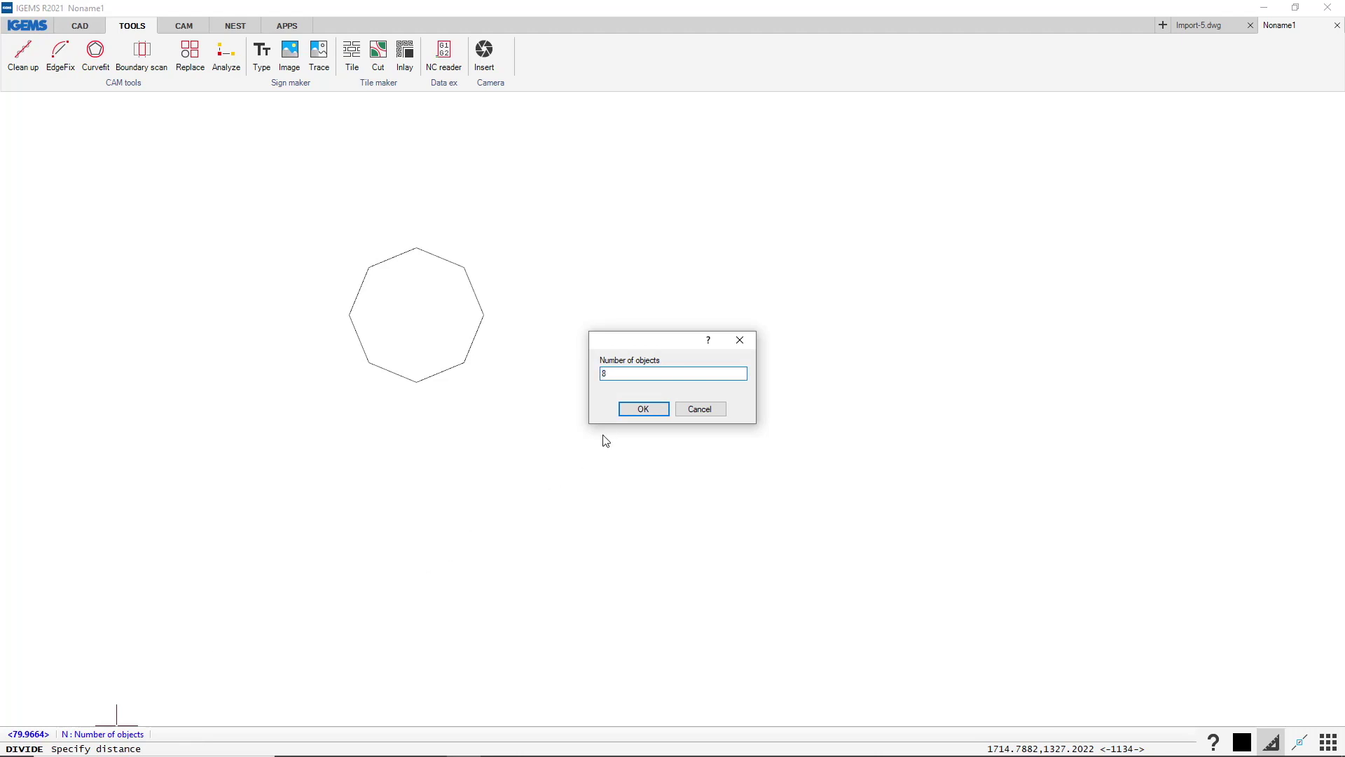
left_click(630, 412)
Select the octagon's edges one by one to verify they are now separate pieces.
left_click(472, 289)
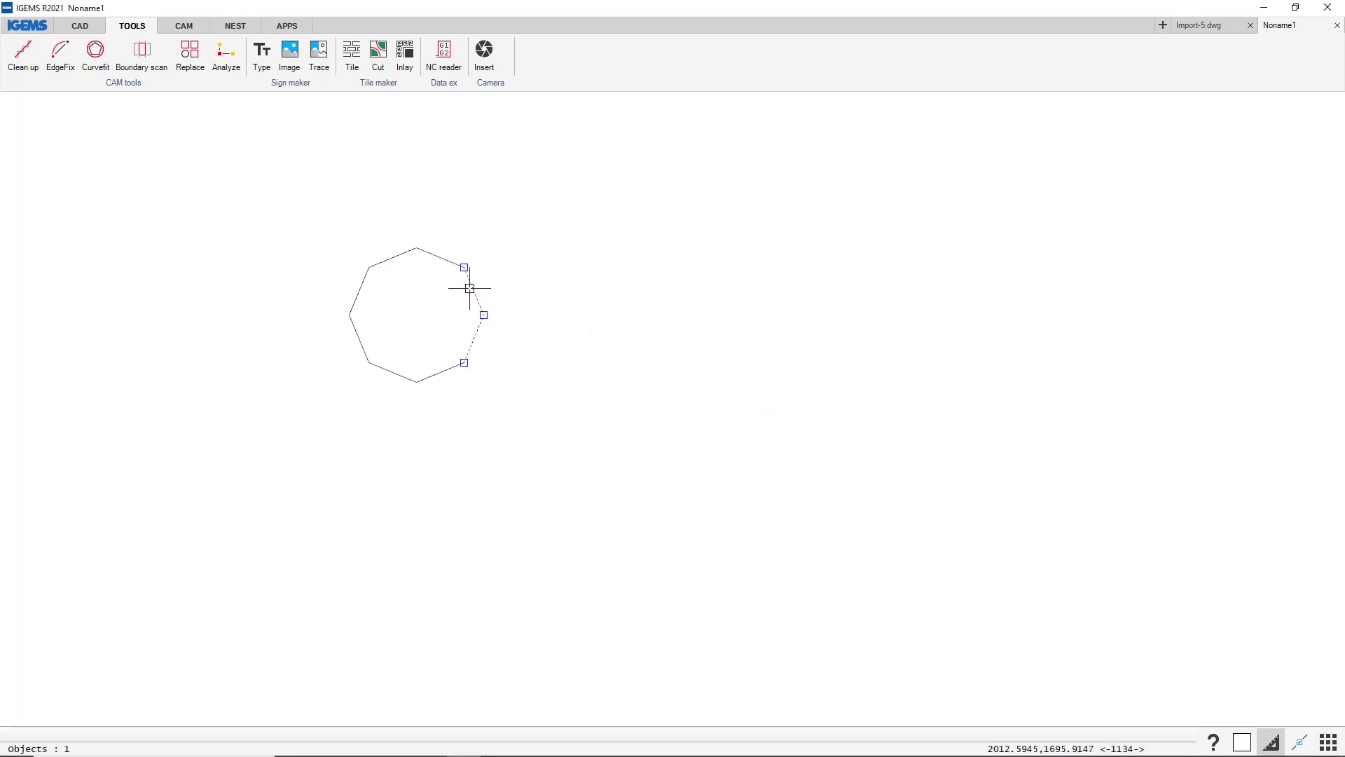
left_click(394, 257)
left_click(363, 285)
left_click(355, 337)
left_click(392, 372)
left_click(440, 372)
left_click(136, 87)
left_click(135, 87)
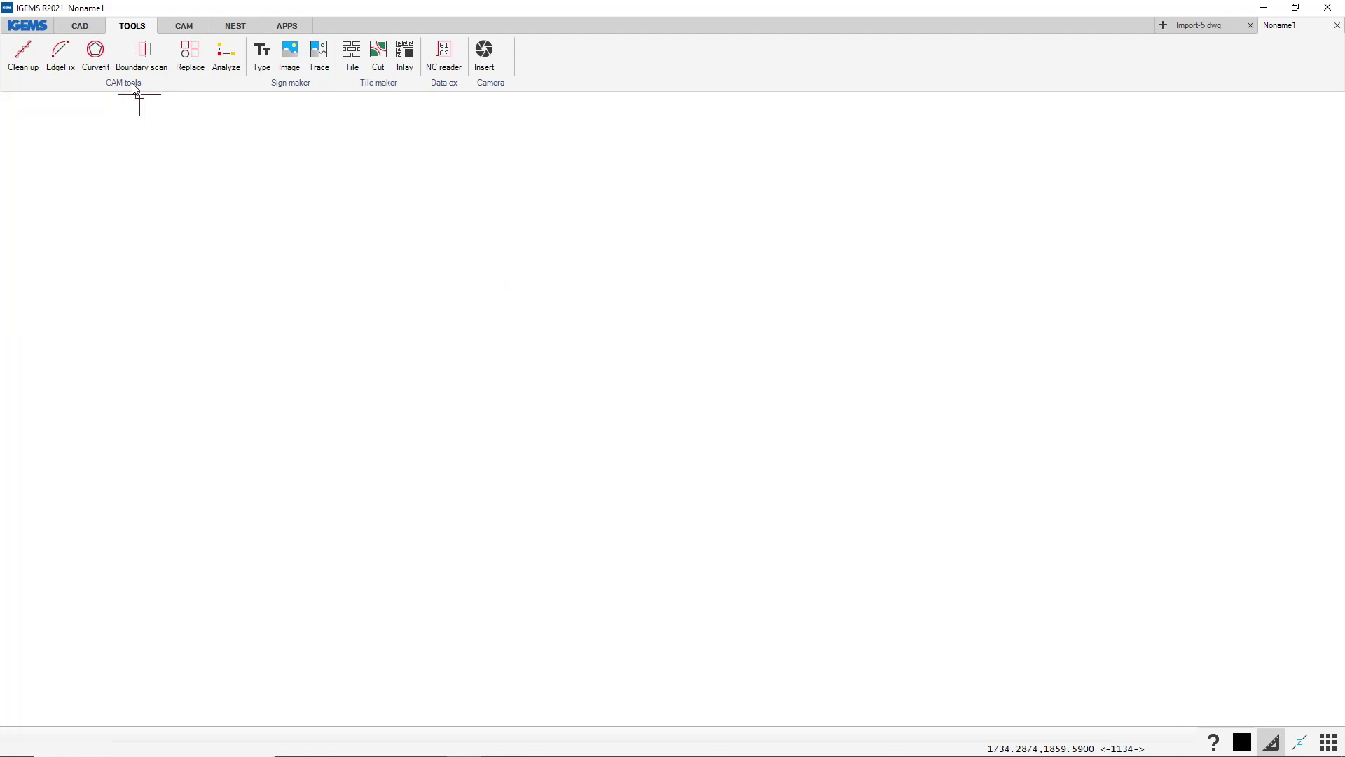
Draw a tall rectangle and a wide overlapping rectangle extending left from its bottom corner.
left_click(620, 224)
left_click(570, 398)
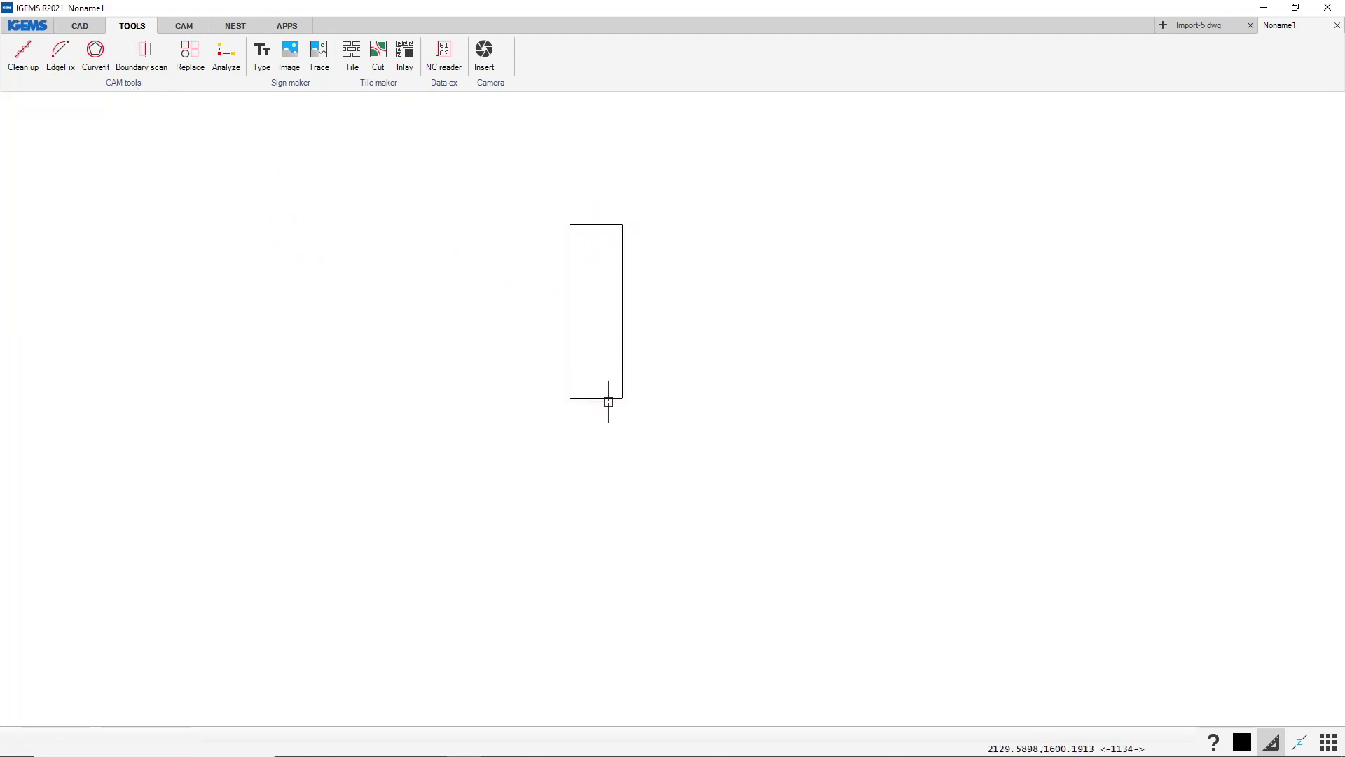
key("Return")
left_click(623, 398)
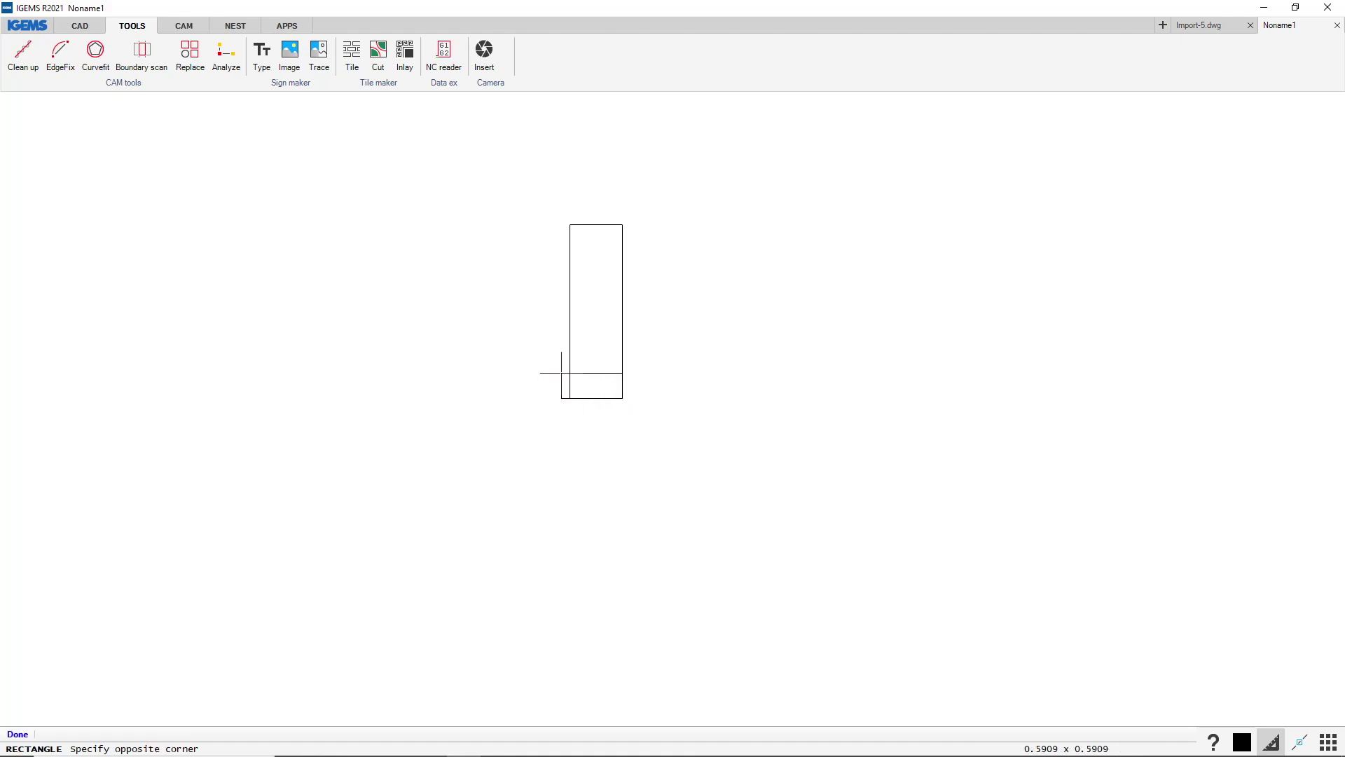
left_click(471, 352)
Trim the overlapping inner lines and join the L-shaped outline into one object.
type("trim")
key("Return")
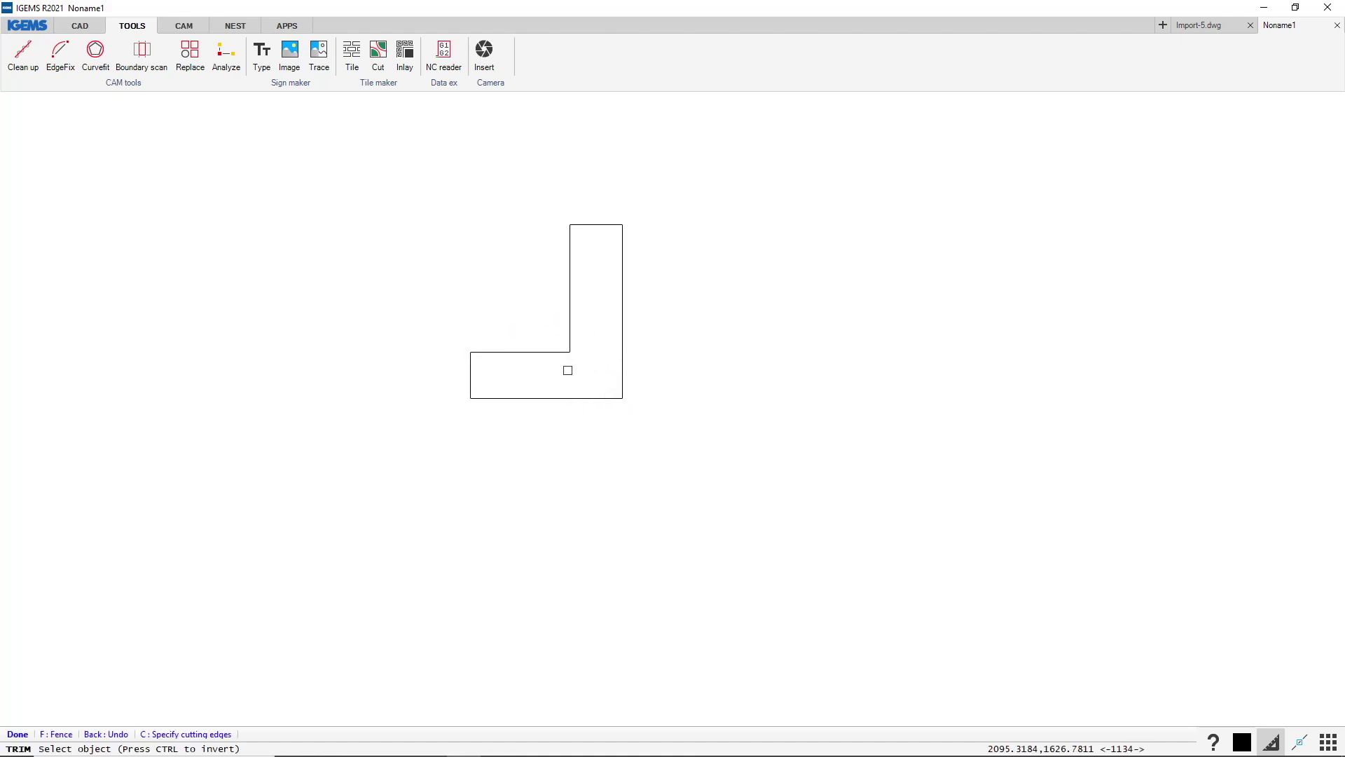
key("Return")
type("join")
key("Return")
left_click_drag(675, 270, 459, 457)
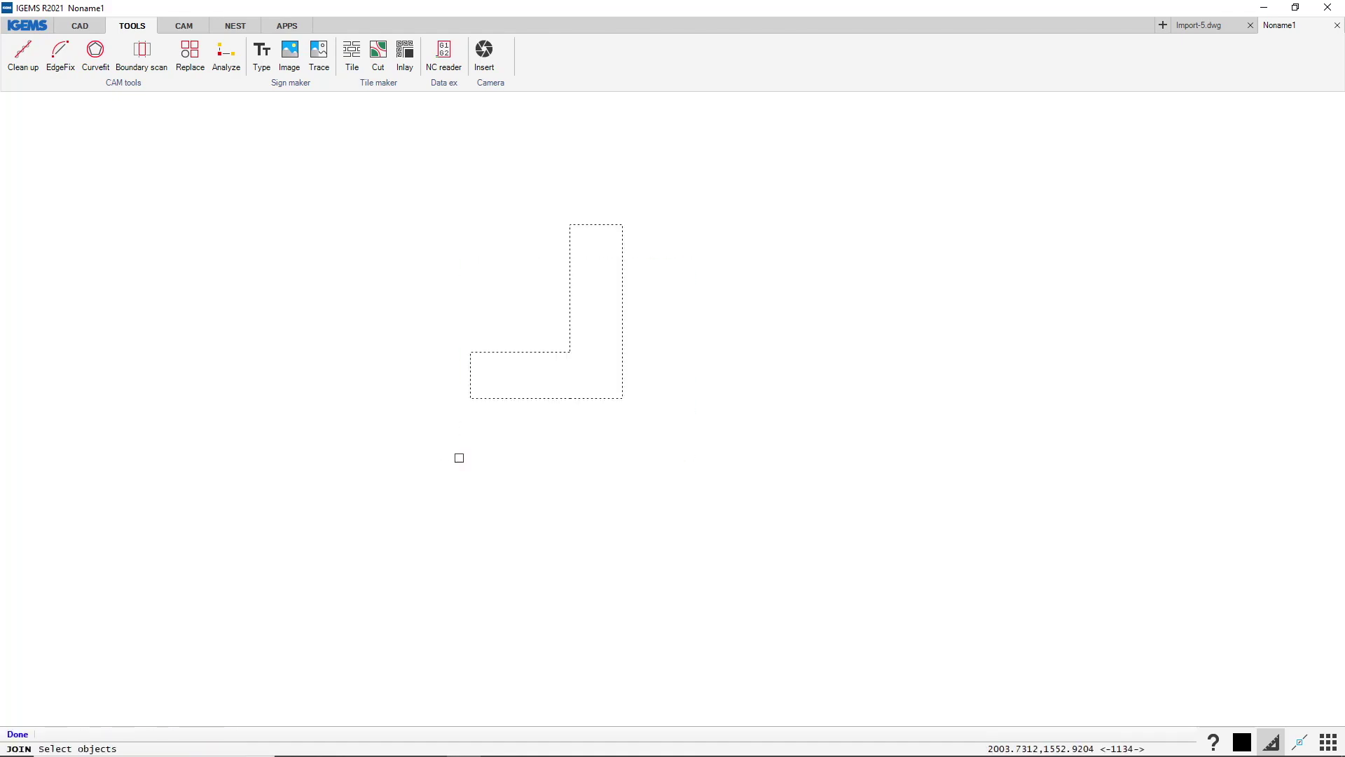
key("Return")
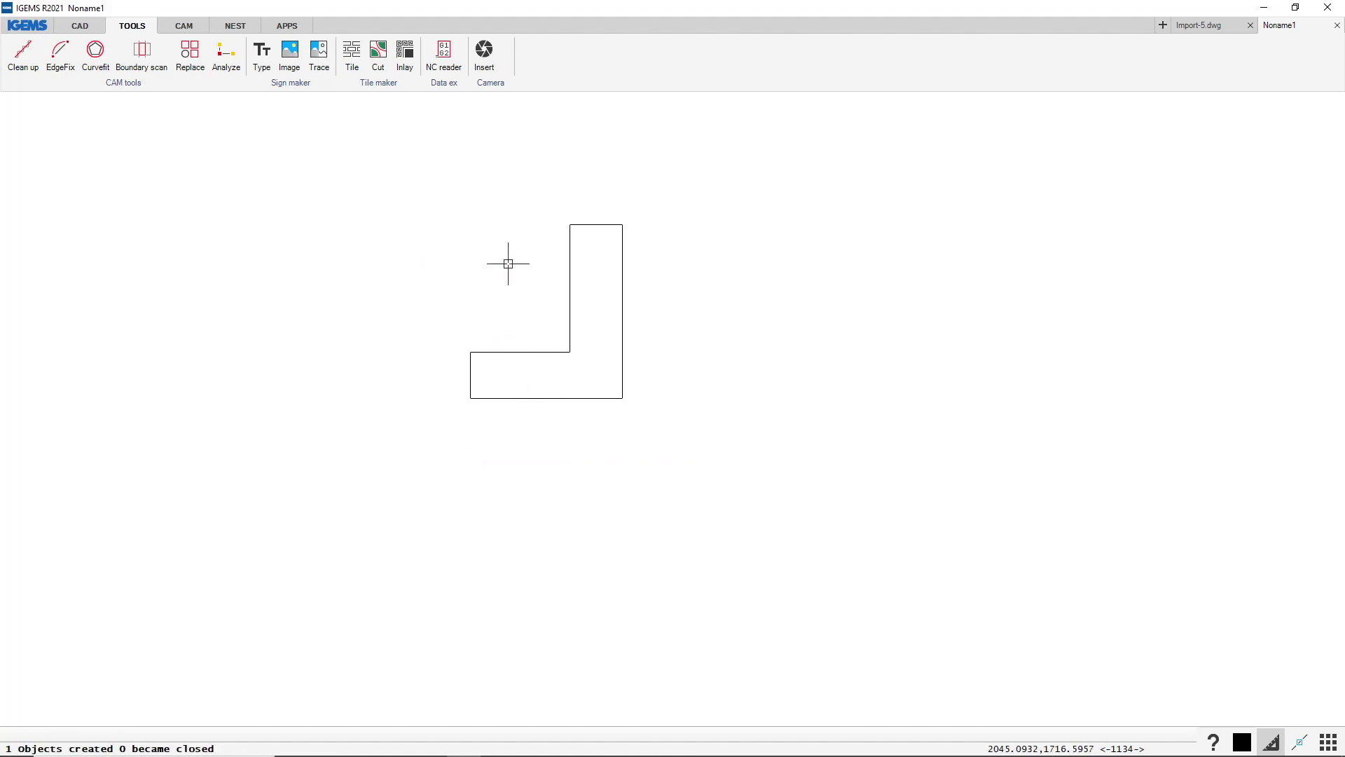
Draw a new separate rectangle with the rec command.
type("rec")
key("Return")
left_click(415, 237)
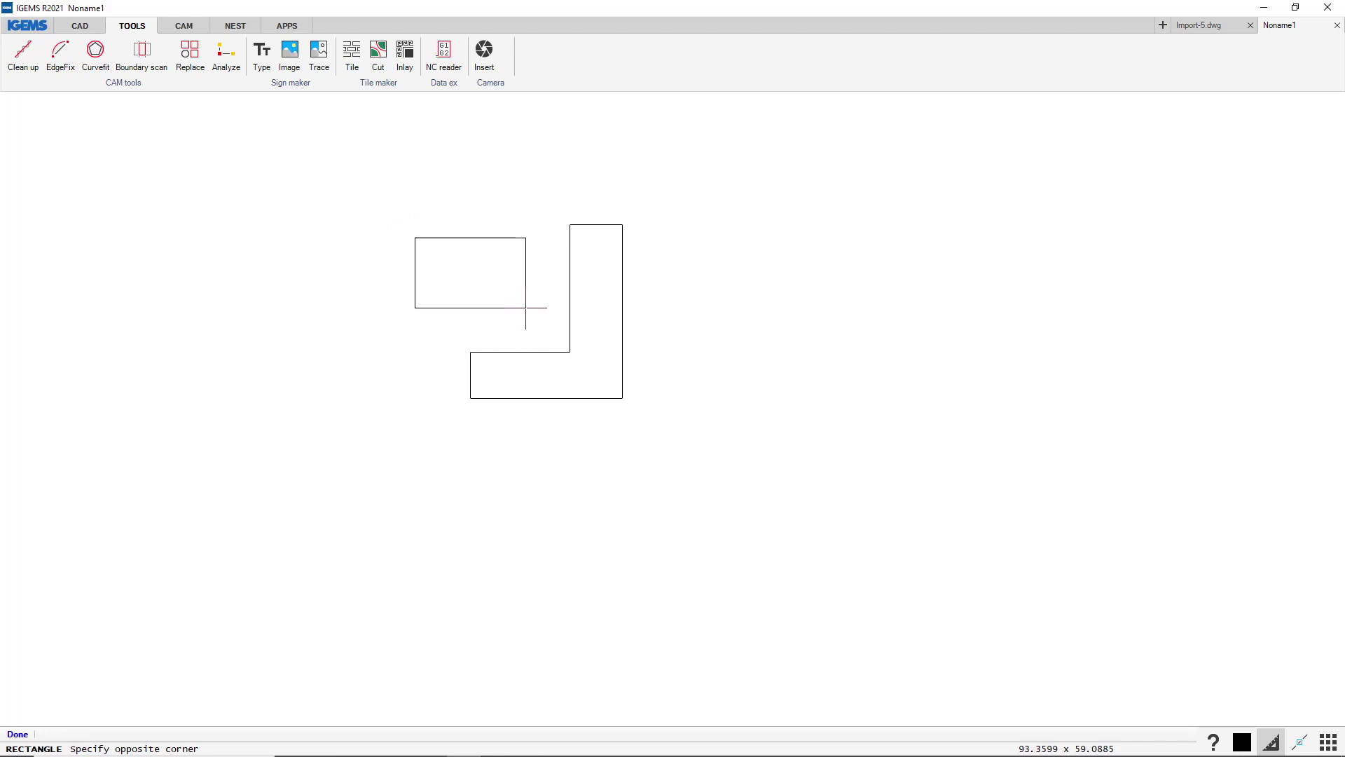
left_click(526, 308)
scroll(586, 330, "up", 5)
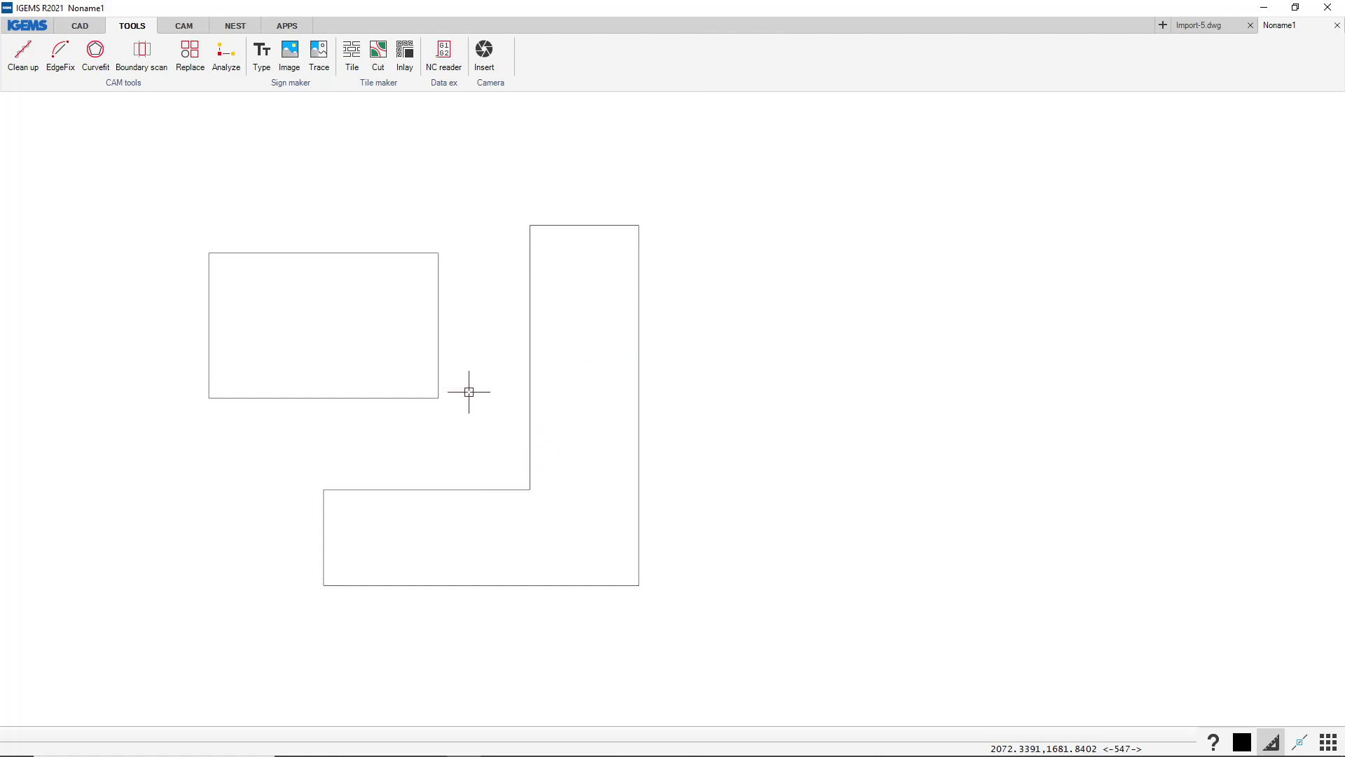
Draw a small circle near the L-shape's inner corner.
type("c")
key("Return")
left_click(497, 427)
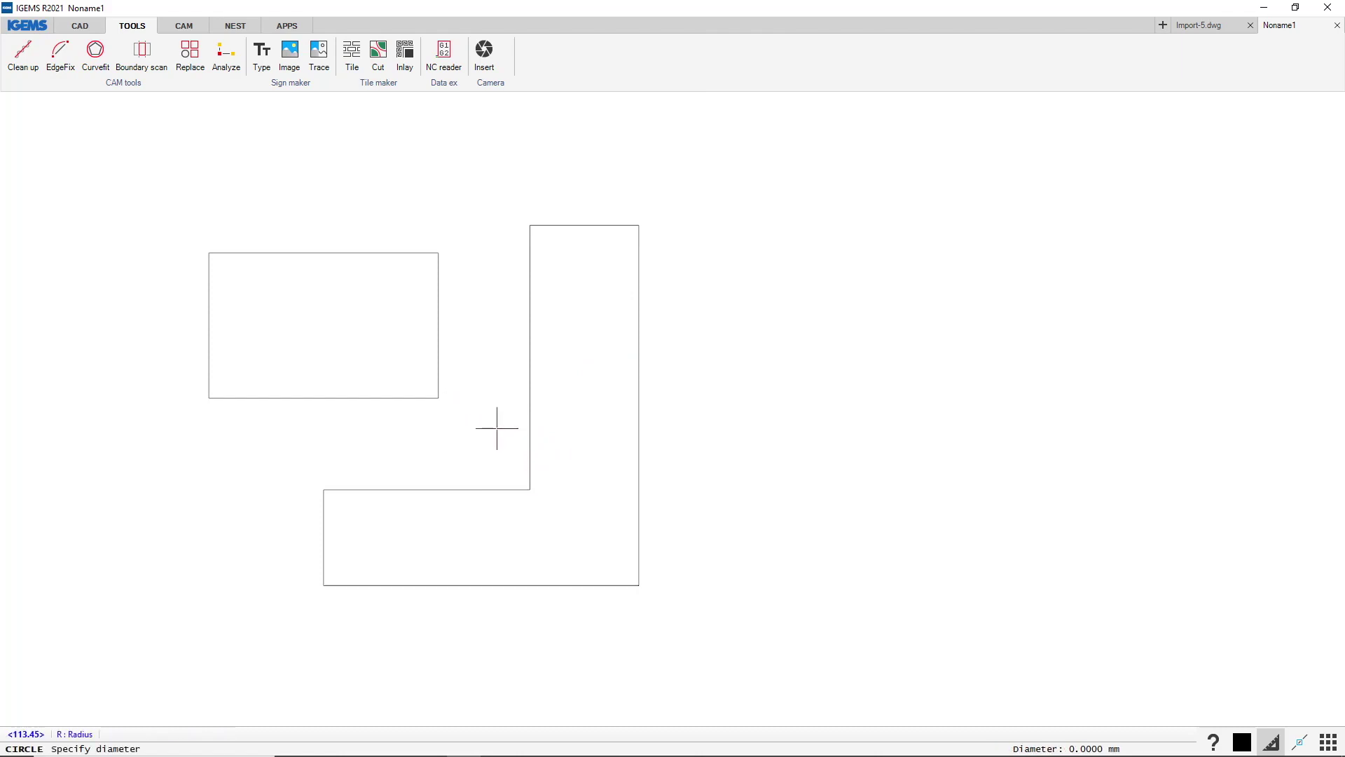
left_click(492, 435)
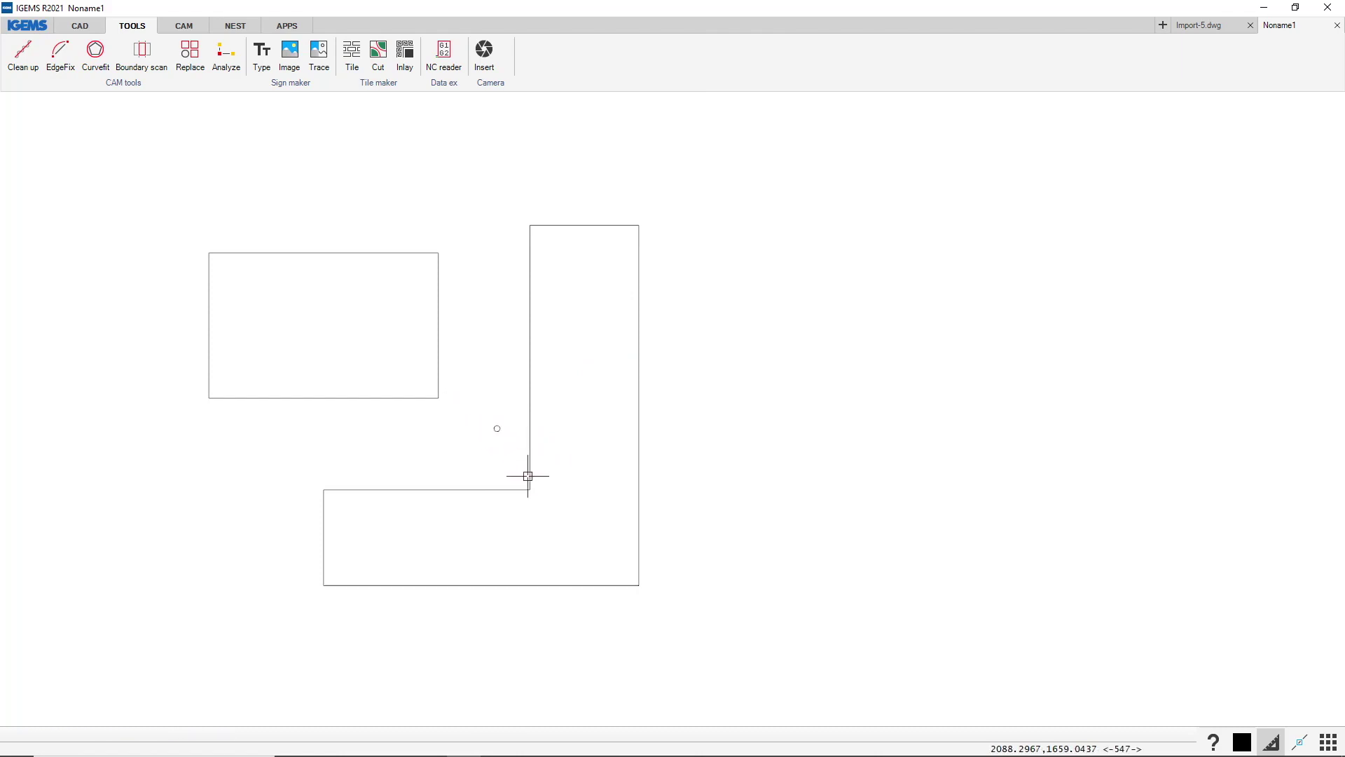
scroll(537, 477, "up", 5)
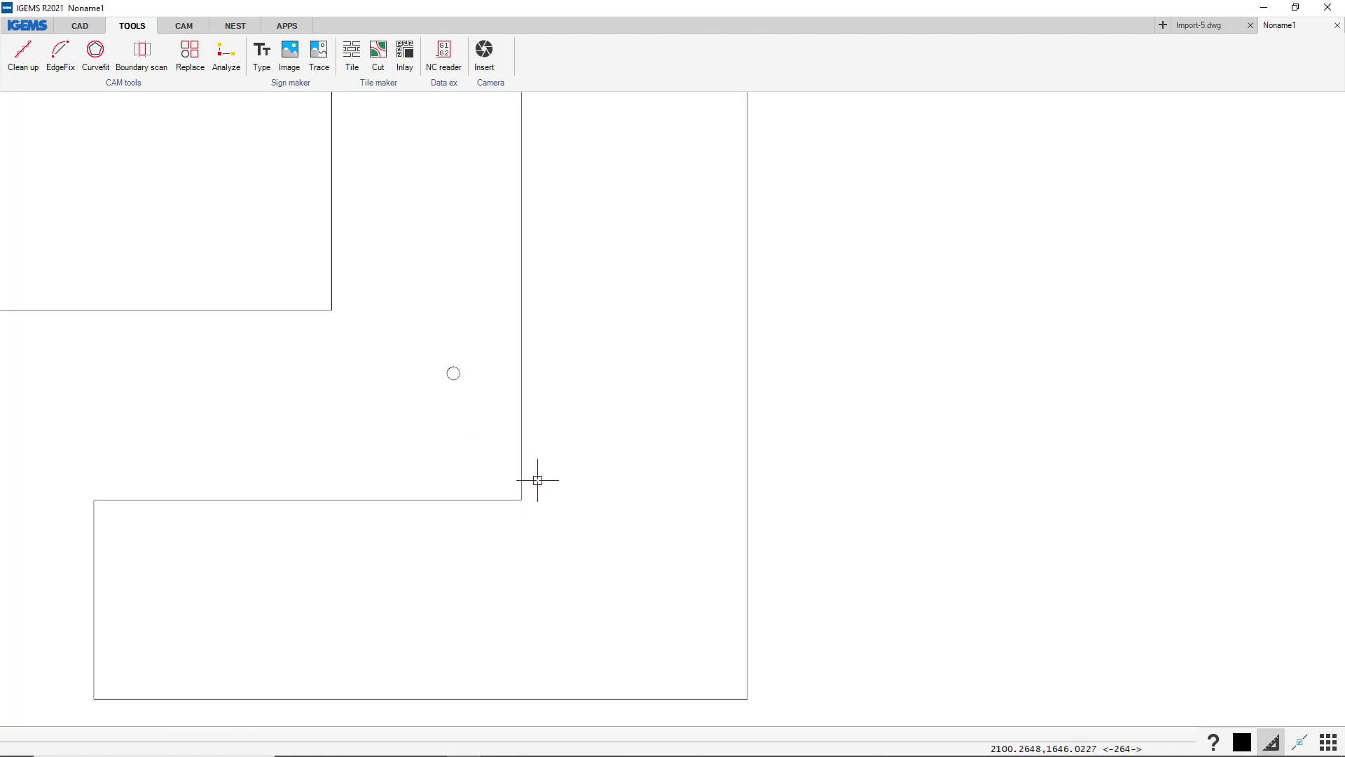
Move the small circle snugly into the L-shape's inner corner, touching both edges.
left_click(436, 351)
left_click(431, 355)
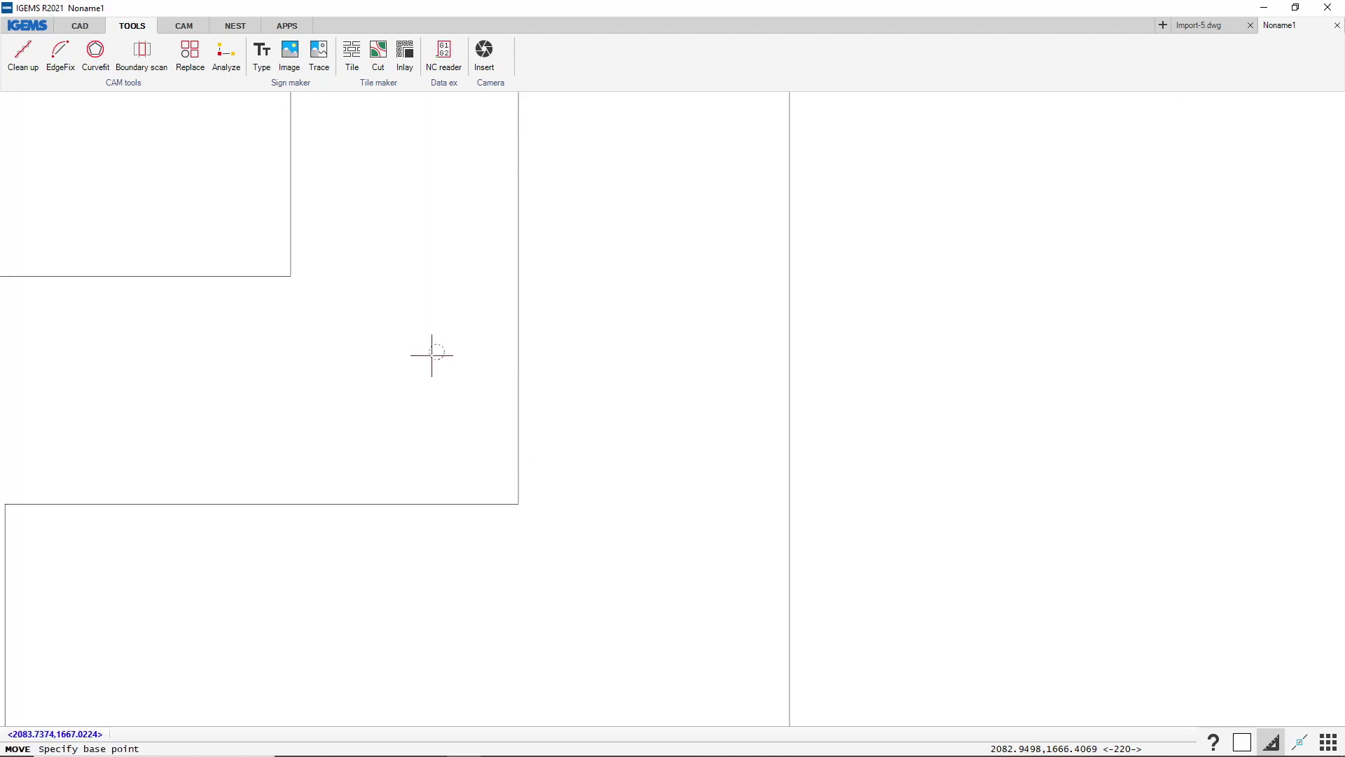
left_click(433, 355)
scroll(490, 391, "up", 3)
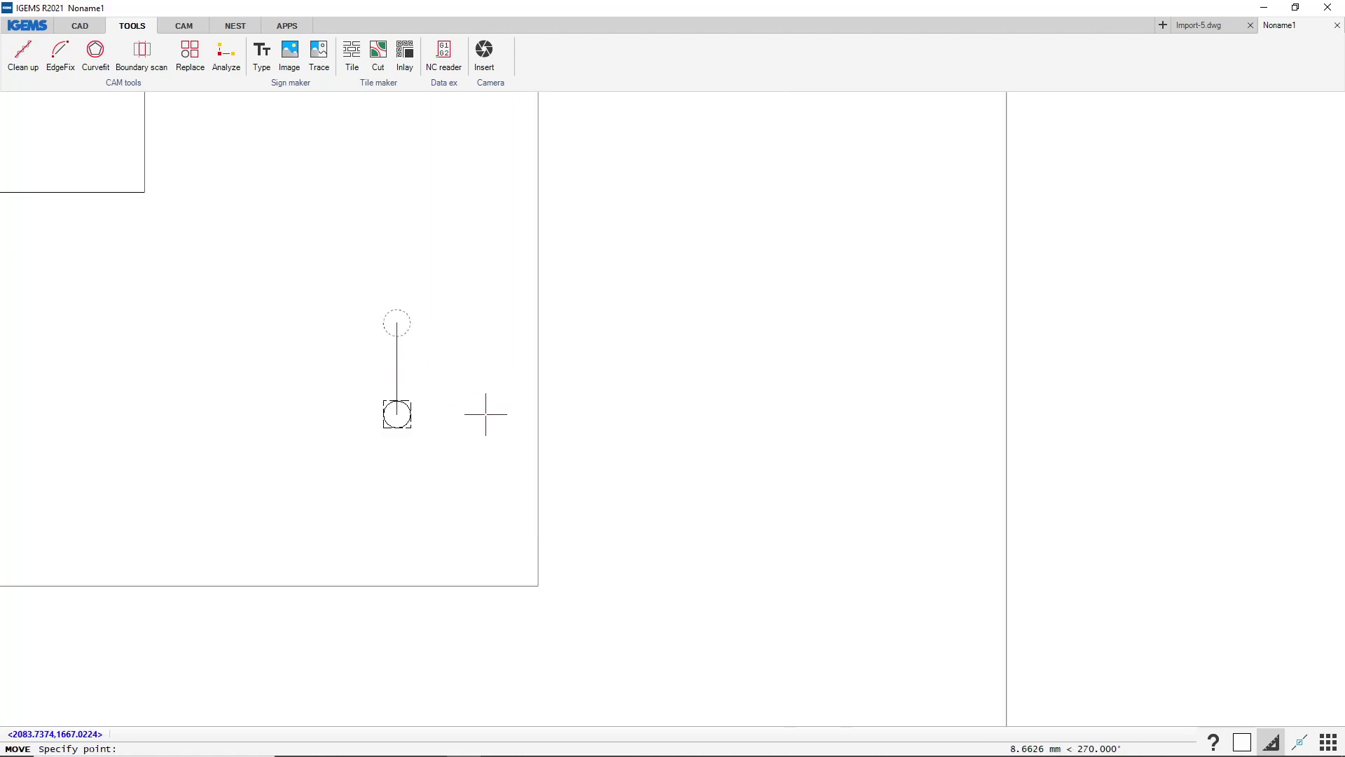
middle_click_drag(516, 504, 522, 396)
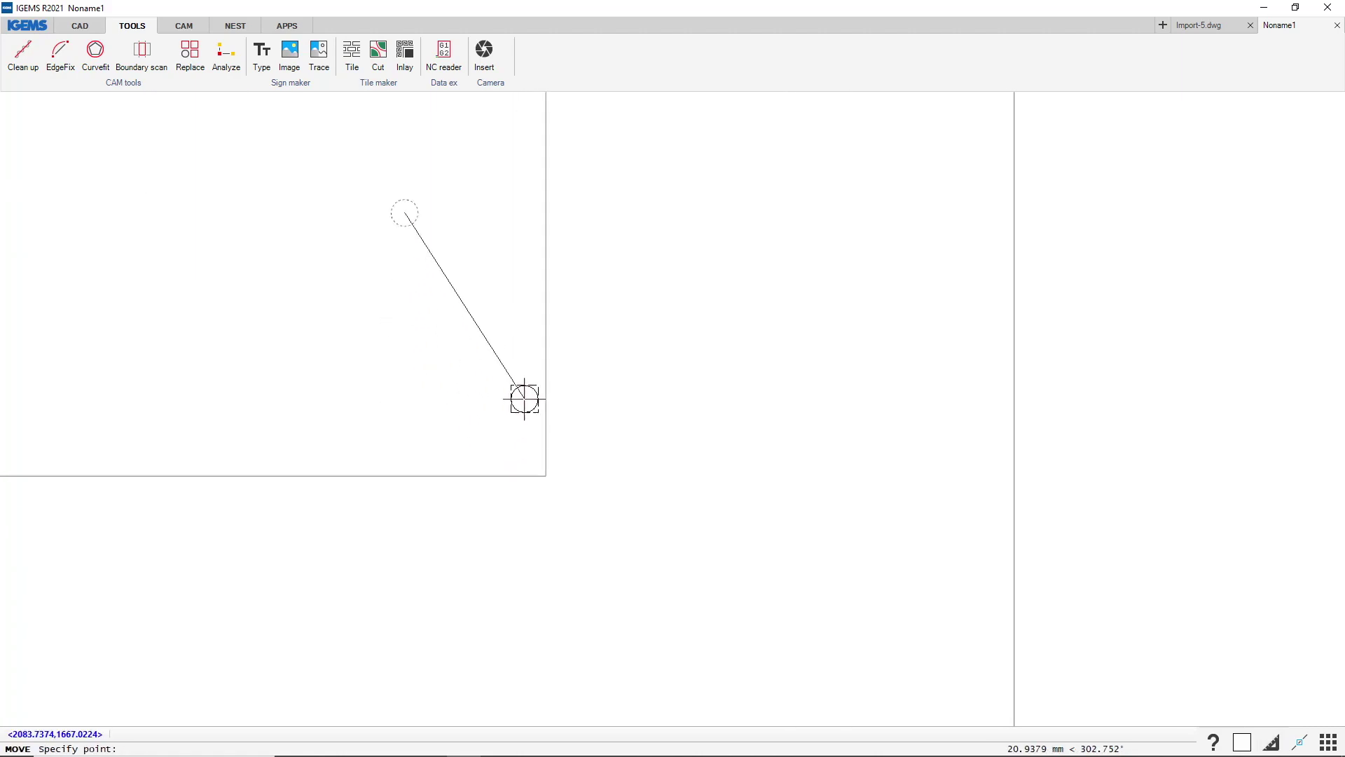
left_click(532, 458)
scroll(536, 483, "up", 3)
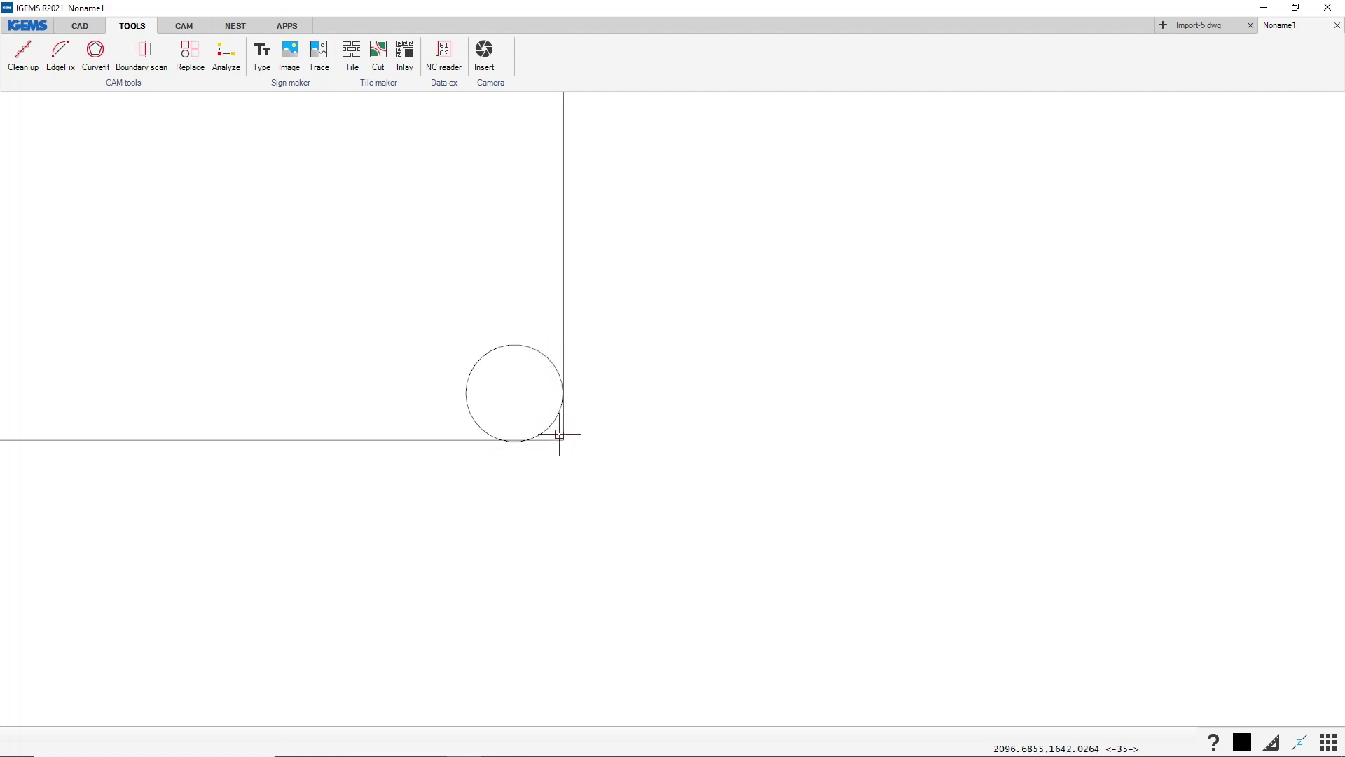
scroll(578, 413, "down", 6)
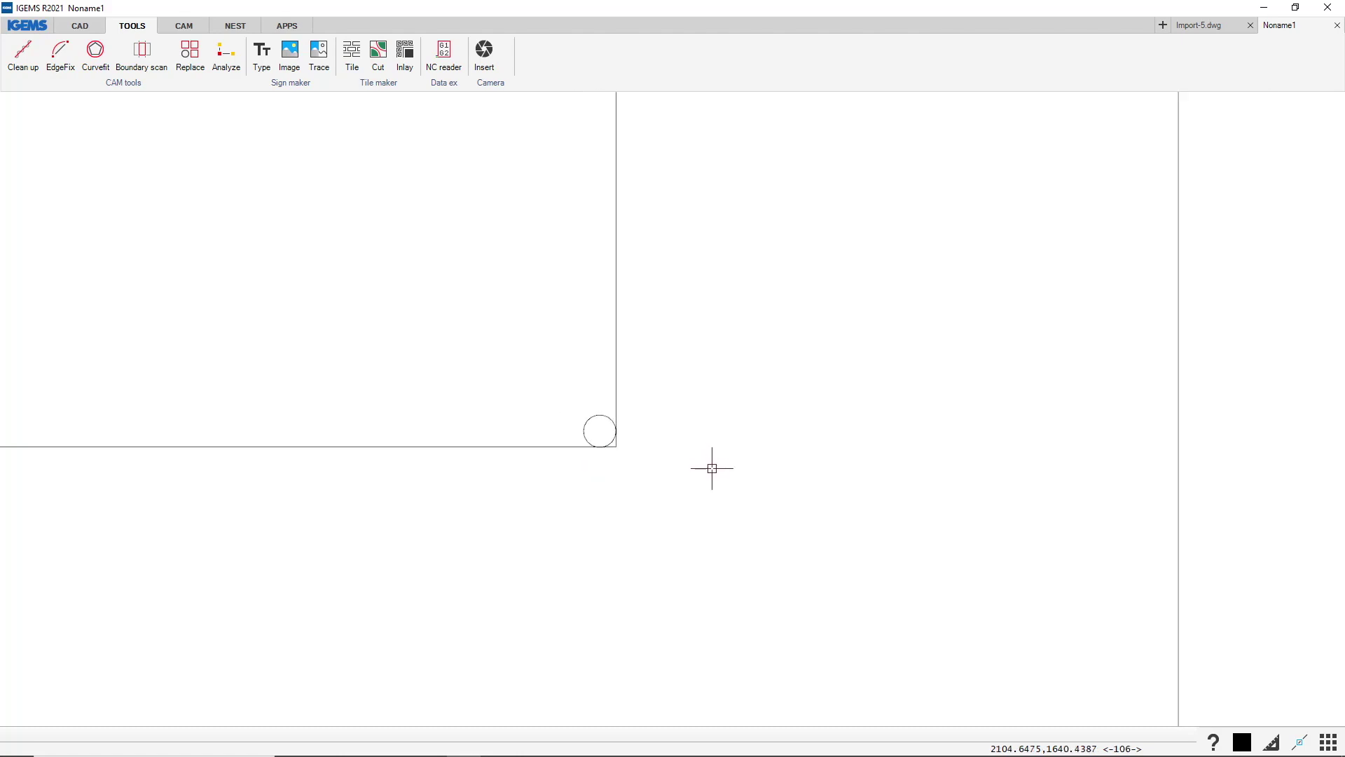
Move the rectangle to a new spot closer to the L-shaped outline.
key("m")
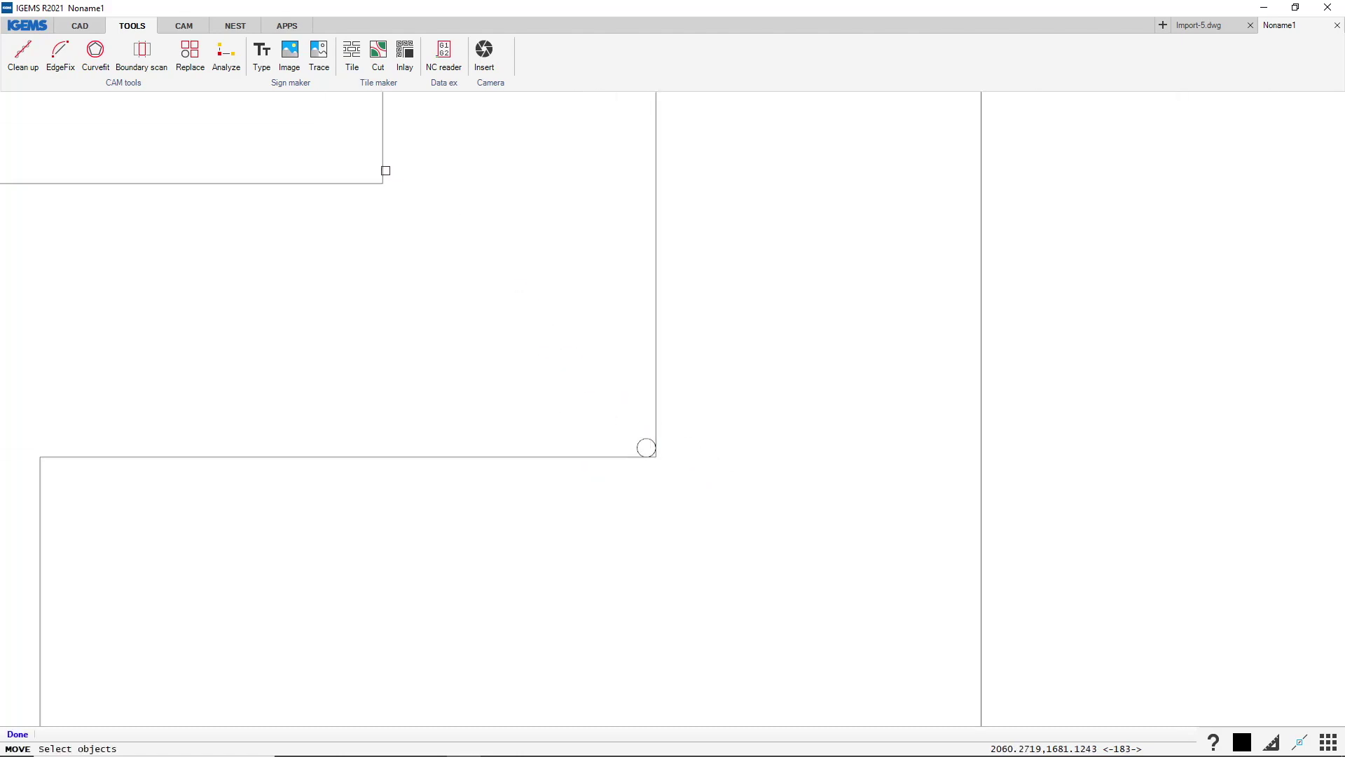
left_click(293, 126)
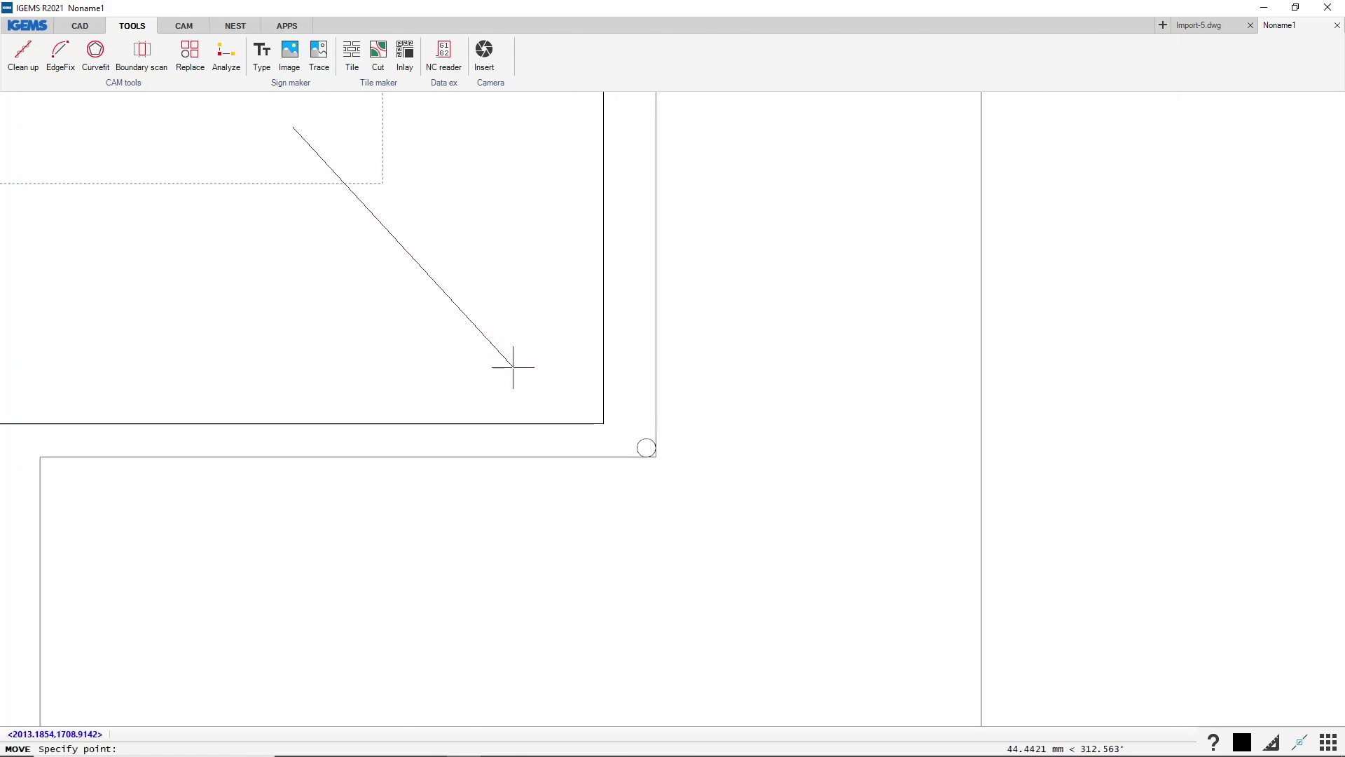
scroll(546, 389, "up", 4)
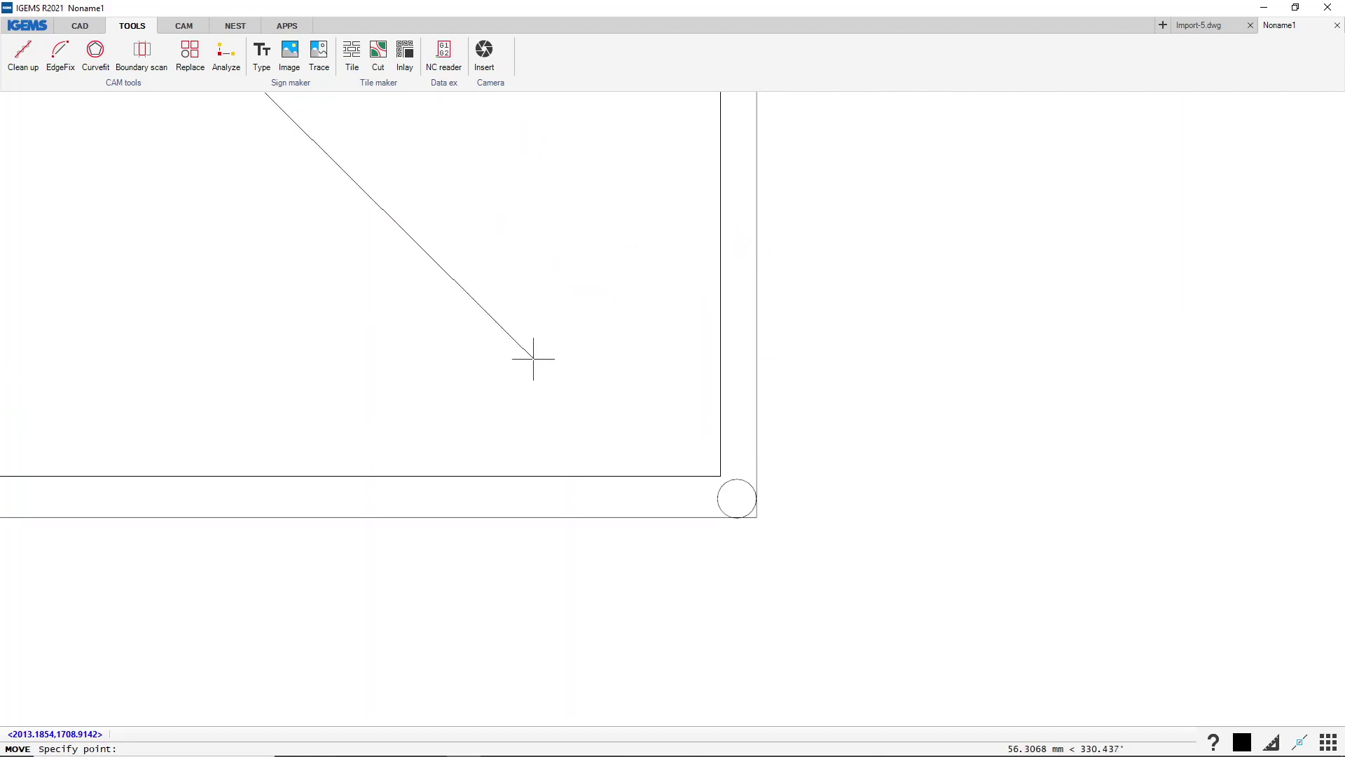
left_click(430, 453)
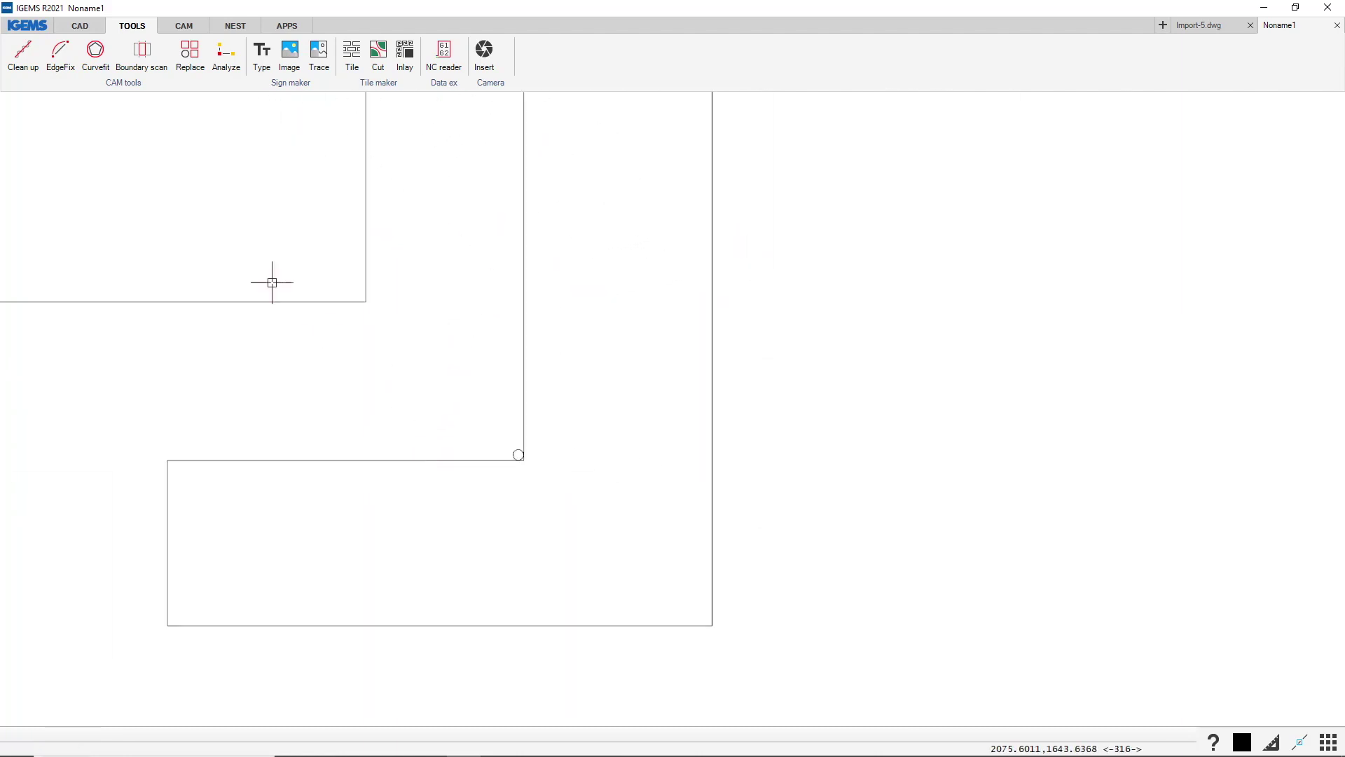
left_click(78, 86)
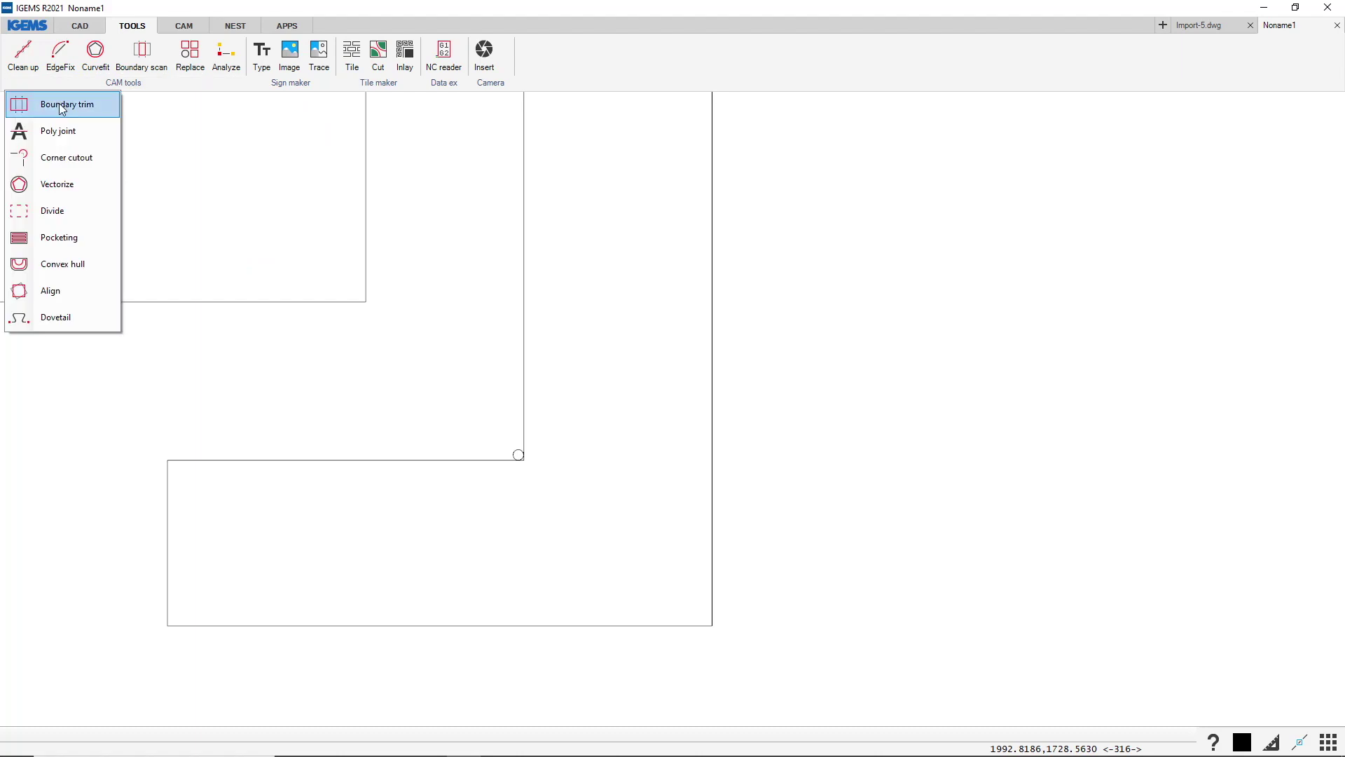
Apply a Corner cutout around the circle's centre between the L-shape's vertical and horizontal edges.
left_click(67, 158)
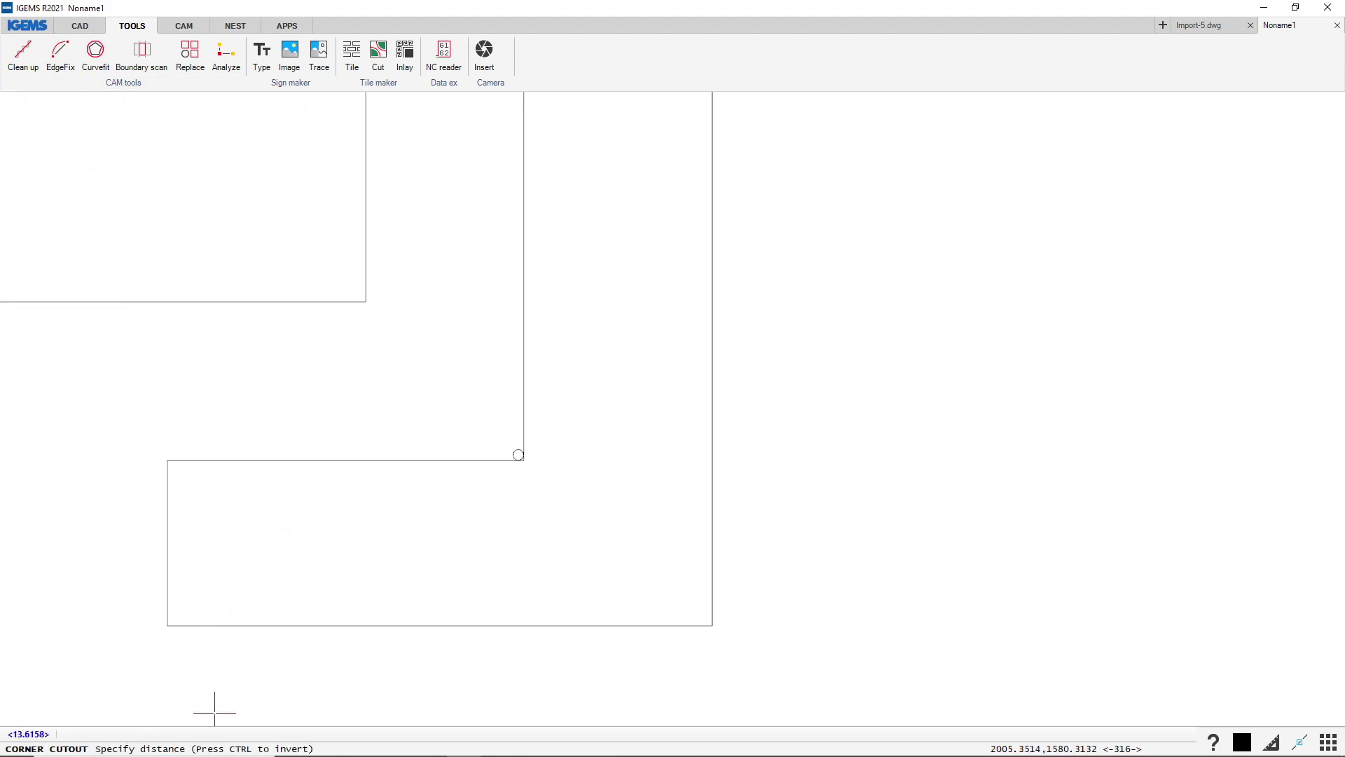
scroll(511, 450, "up", 4)
scroll(434, 444, "up", 2)
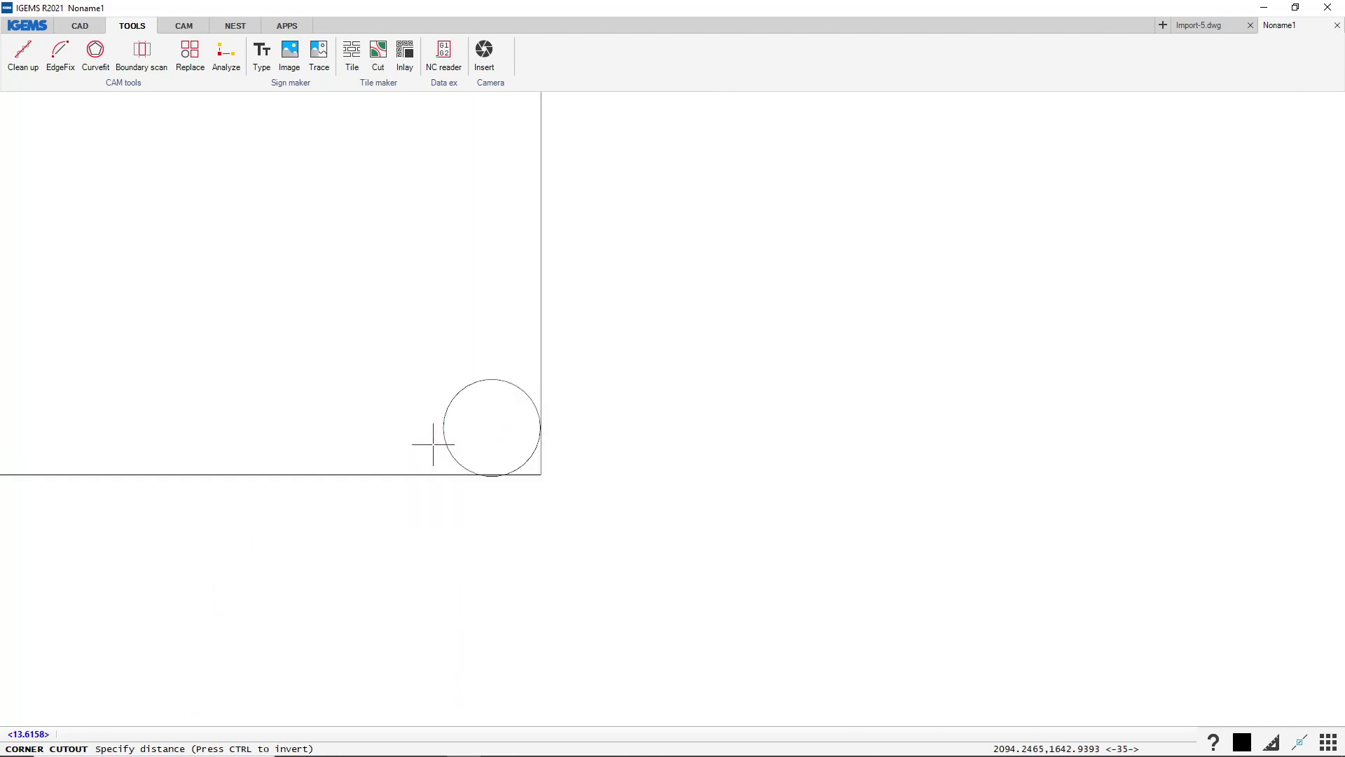
left_click(493, 430)
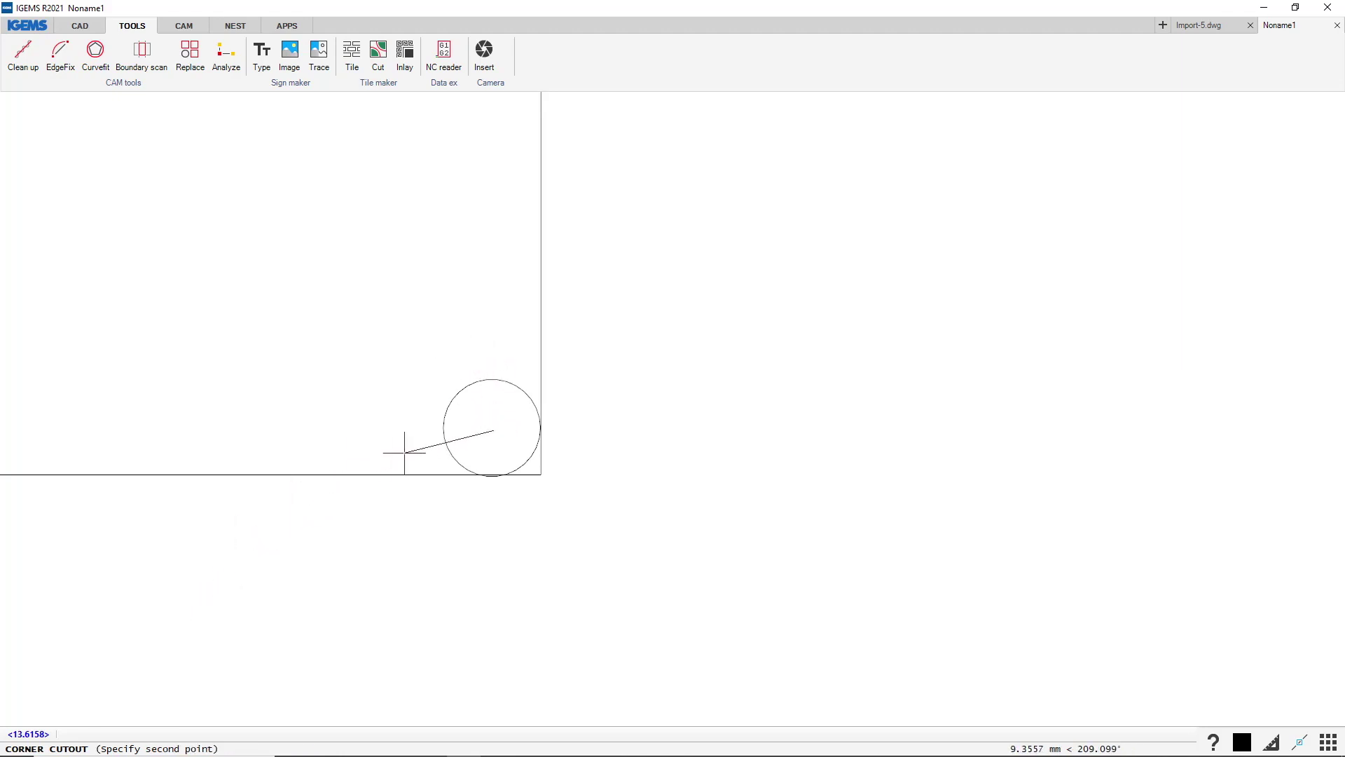
key("Escape")
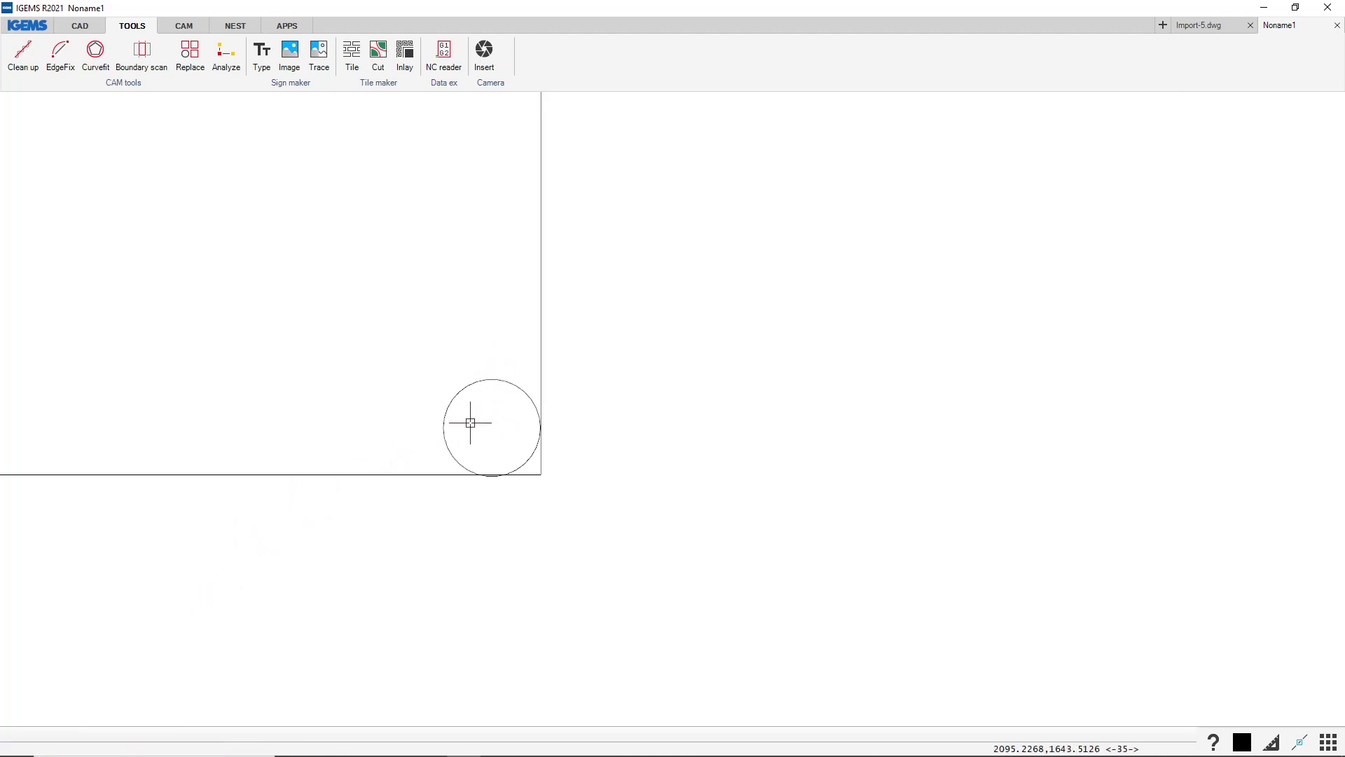
left_click(124, 83)
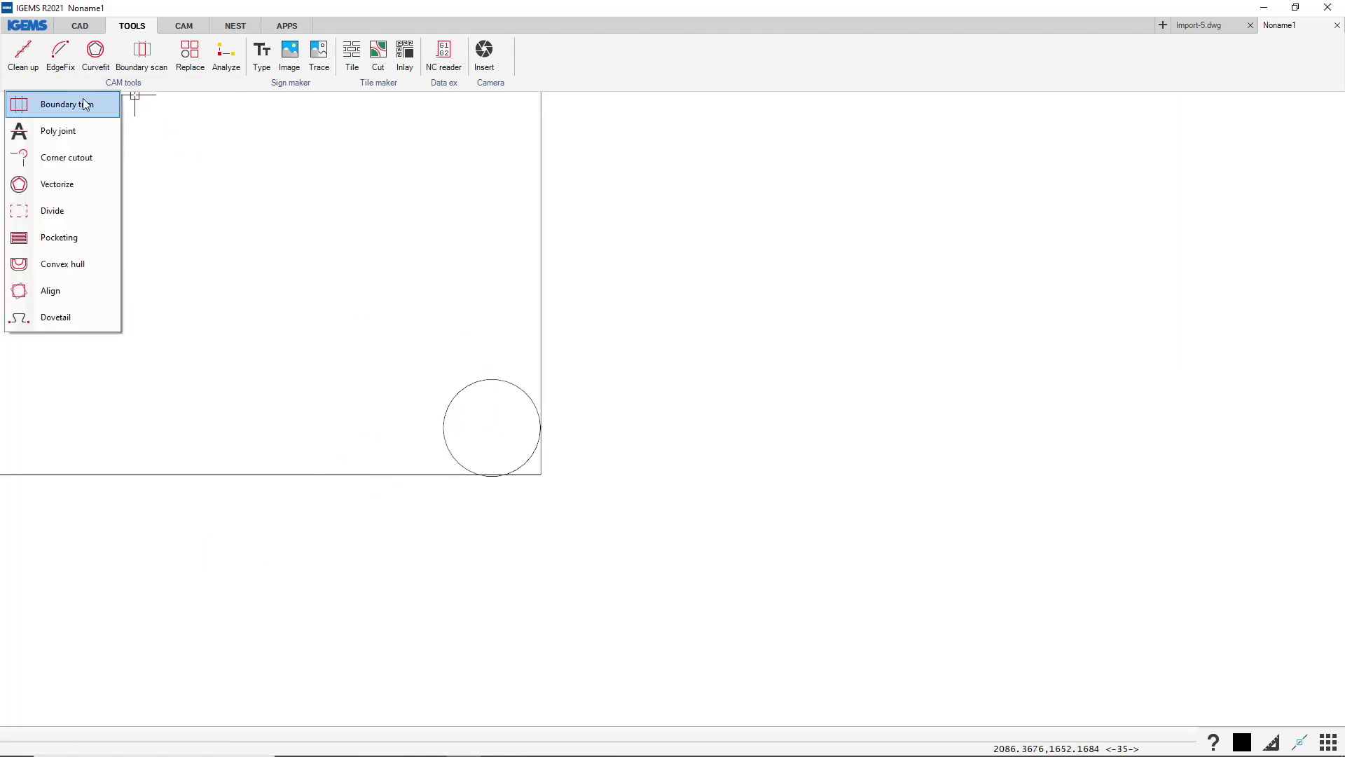
left_click(68, 159)
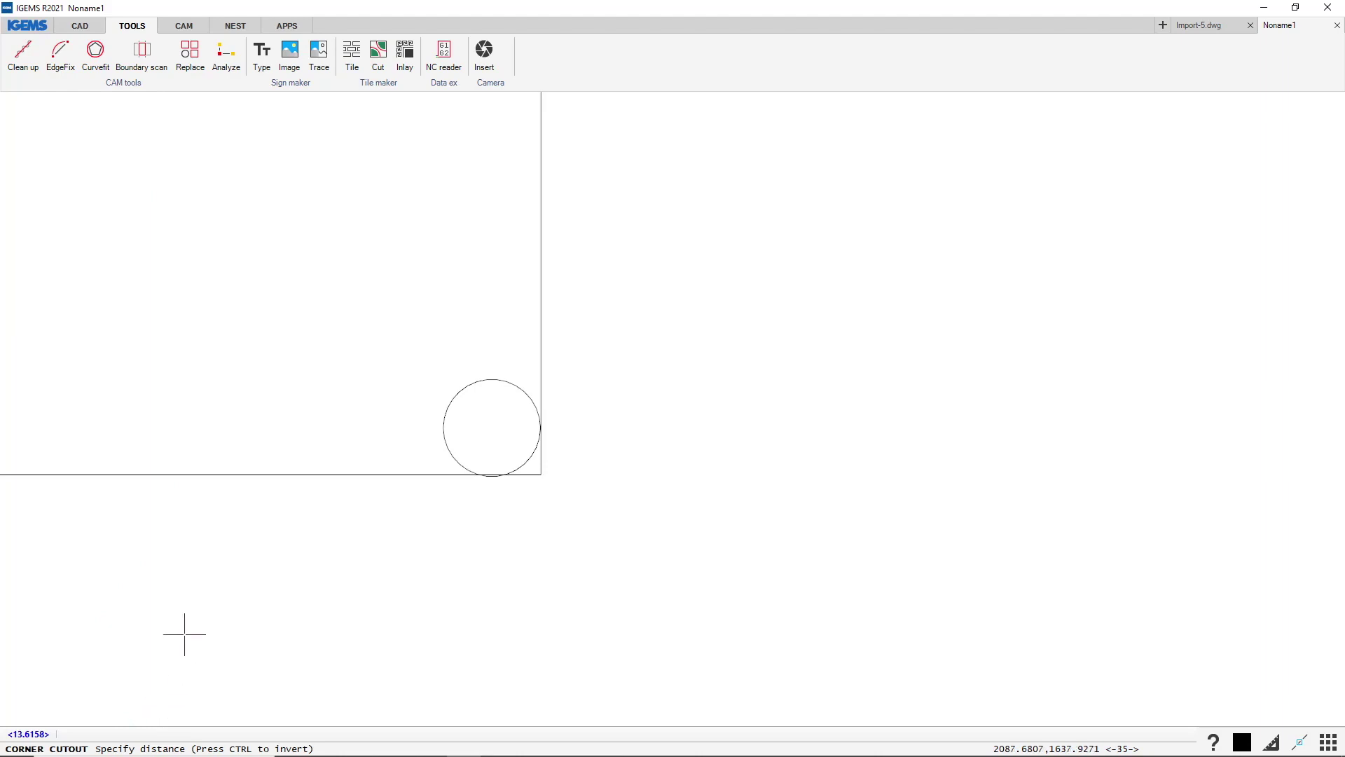
left_click(492, 427)
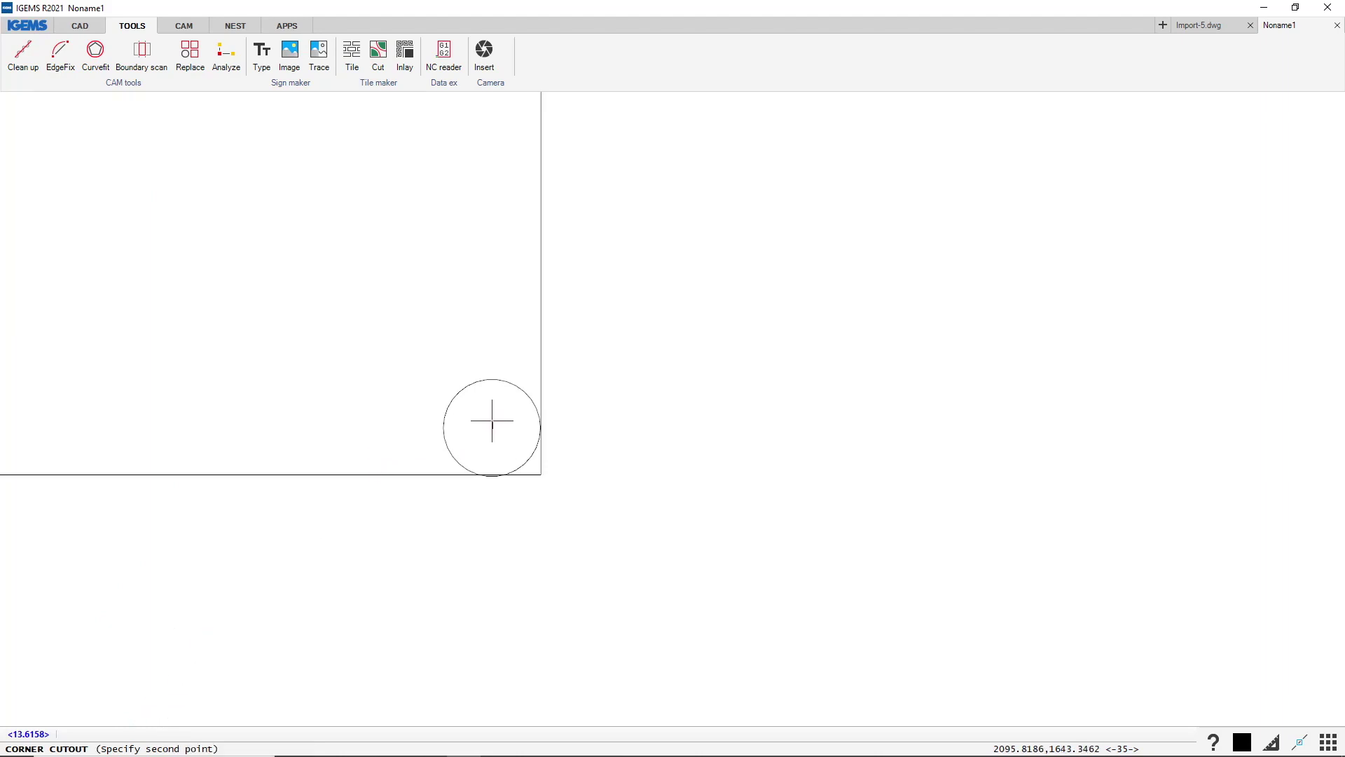
left_click(492, 352)
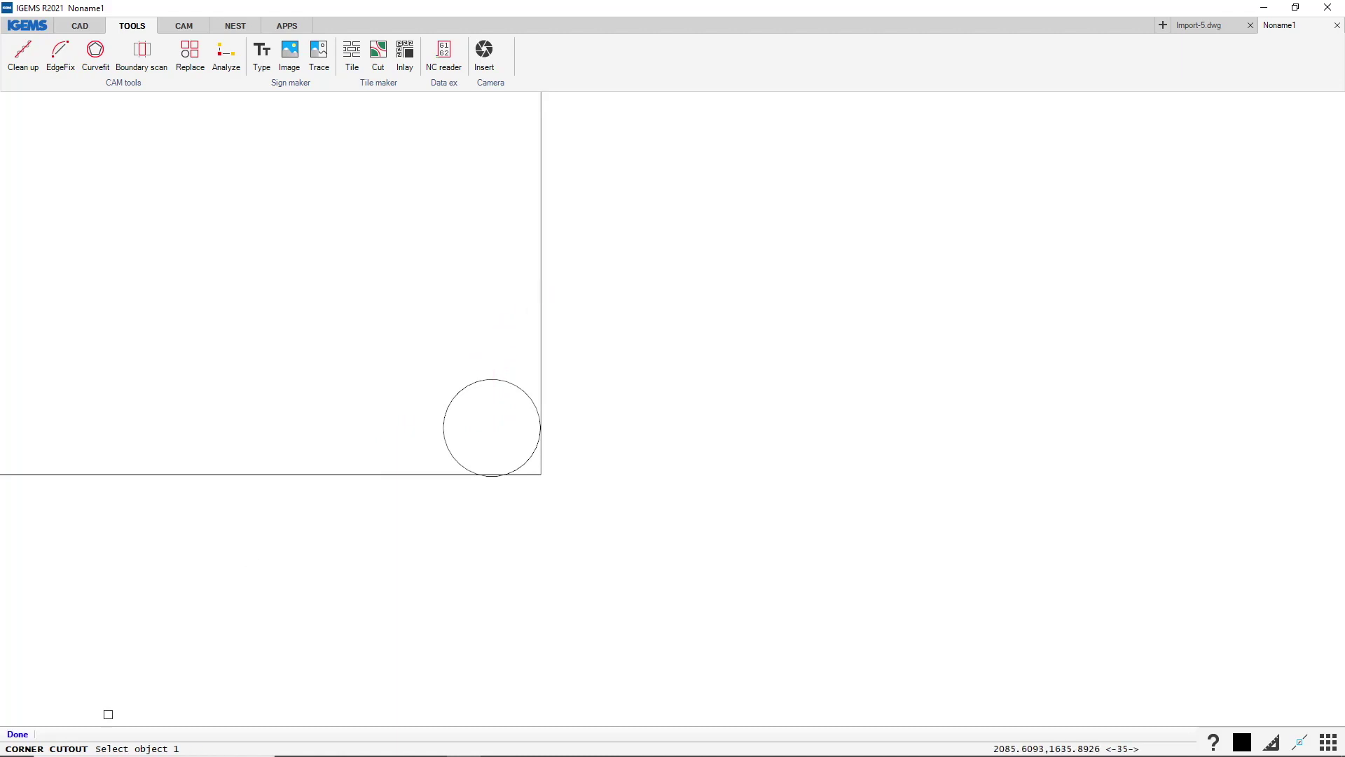
left_click(543, 282)
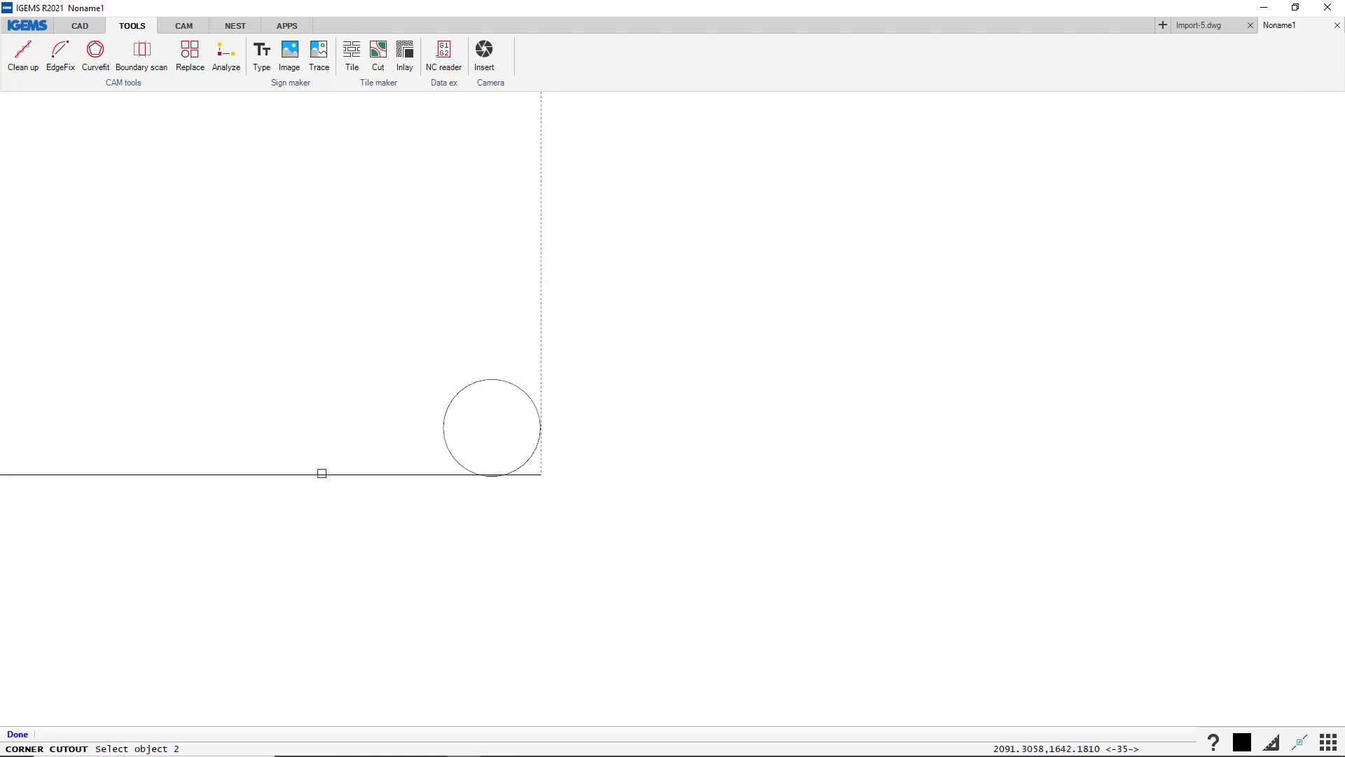
left_click(322, 473)
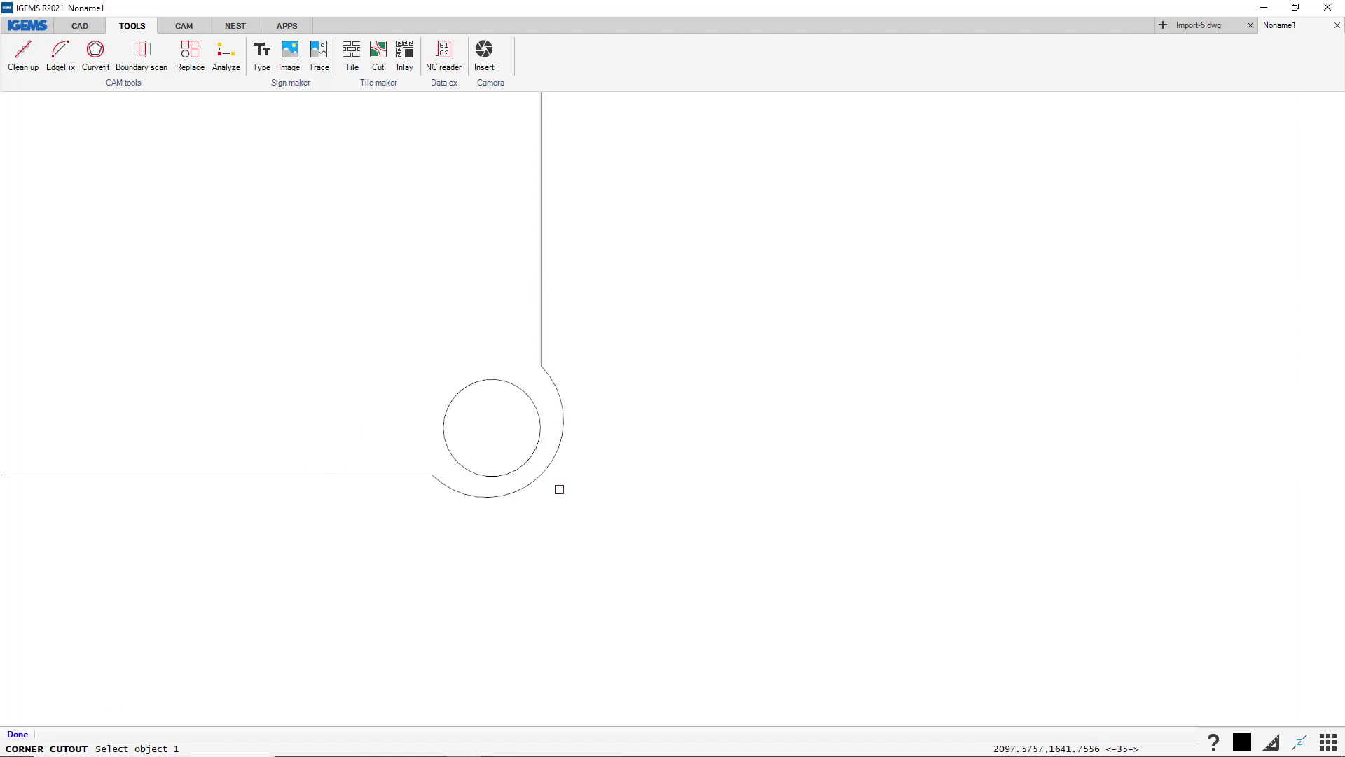
key("Escape")
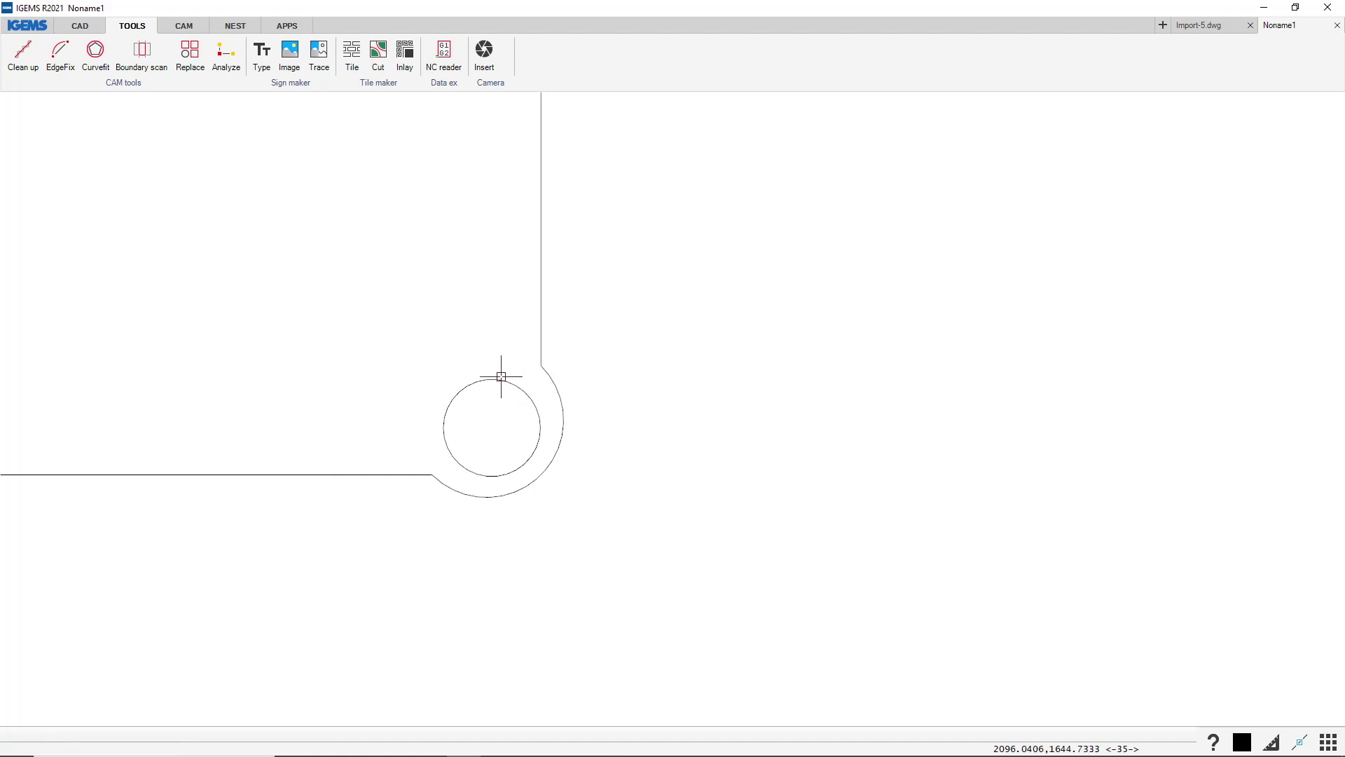
Delete the small circle from the L-shape's cutout corner.
key("m")
left_click(484, 406)
left_click(492, 428)
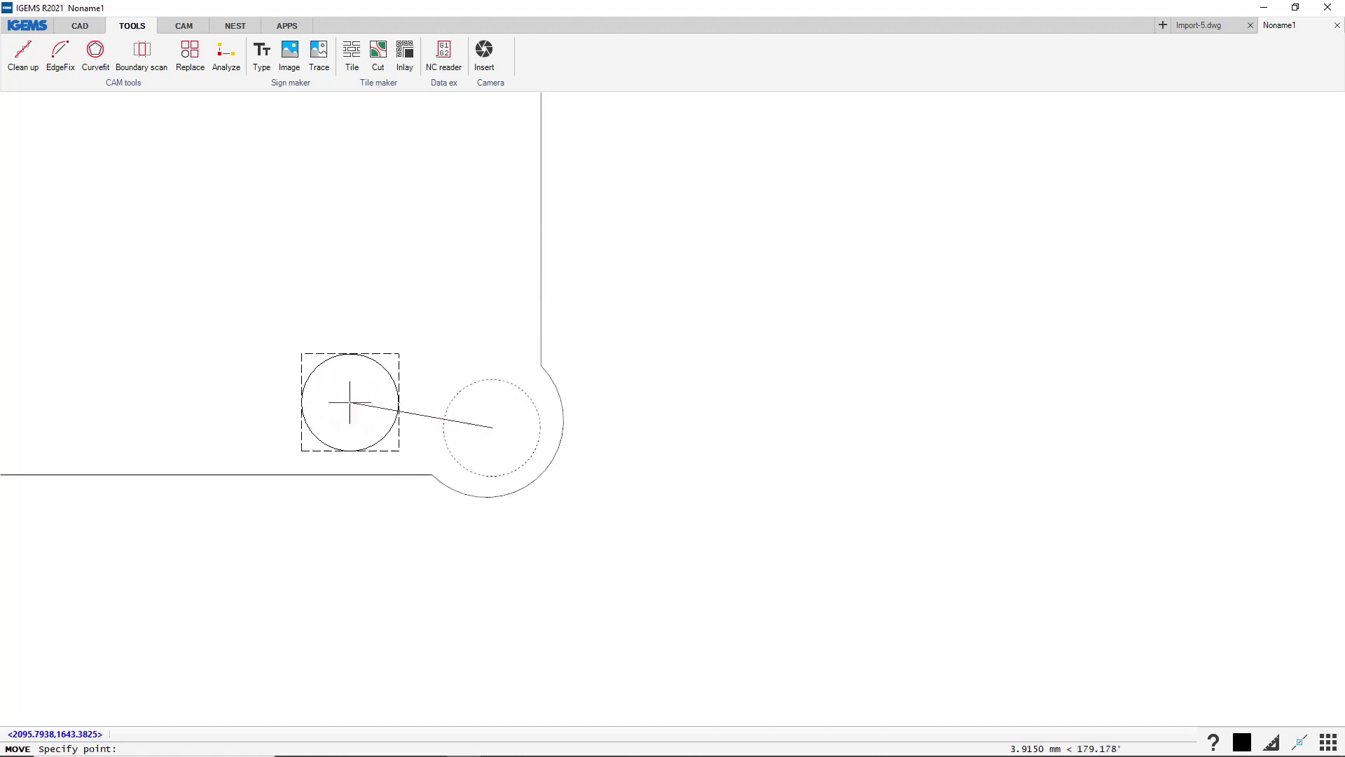
key("Escape")
left_click(476, 386)
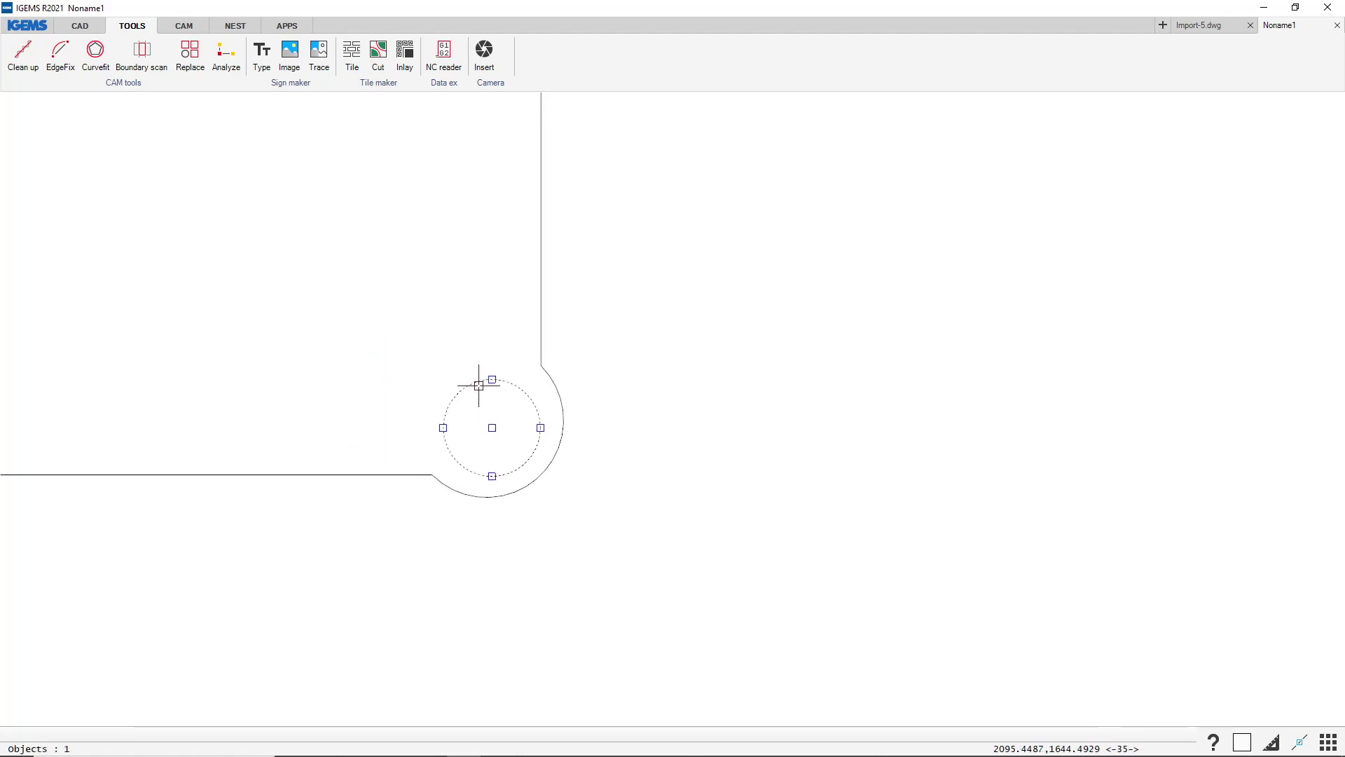
key("Delete")
scroll(638, 388, "down", 5)
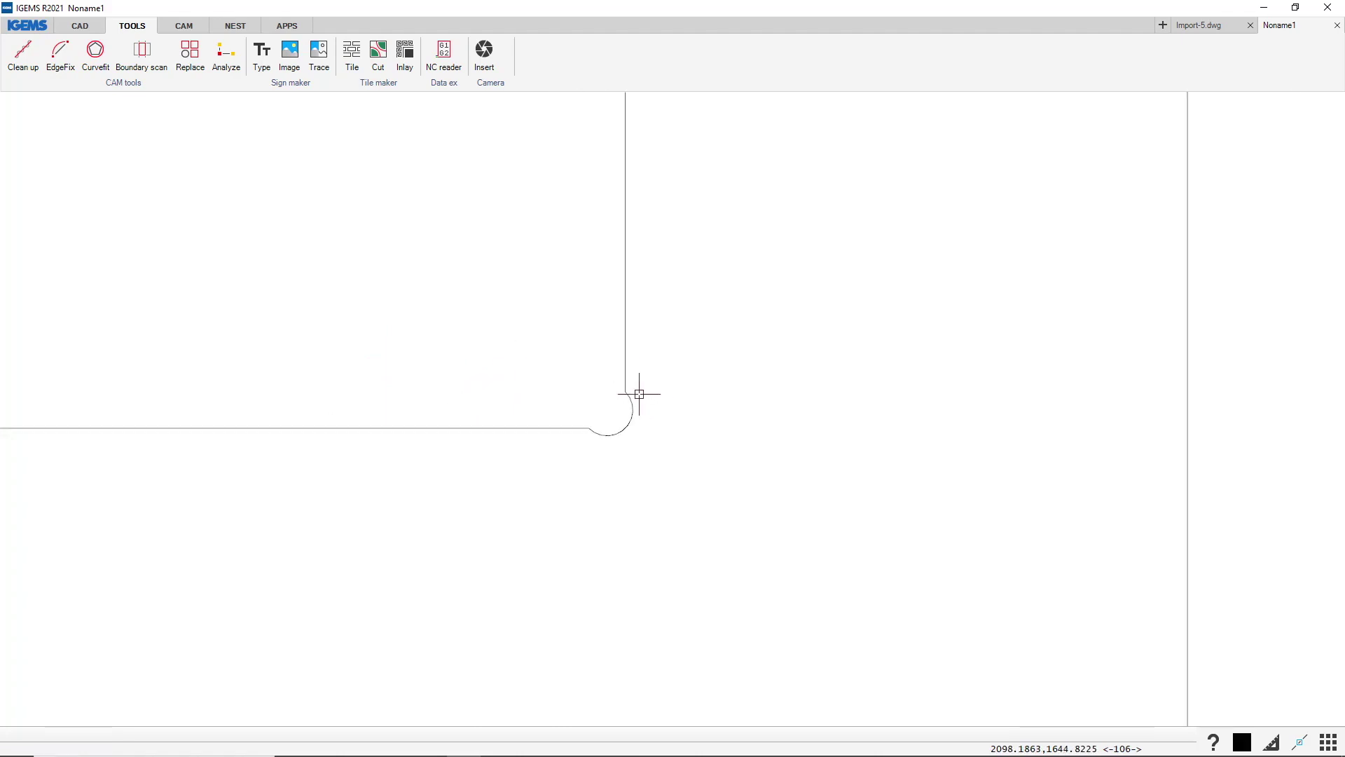
Move the rectangle beside the cutout corner, then window-select all shapes and delete them.
left_click(410, 272)
key("m")
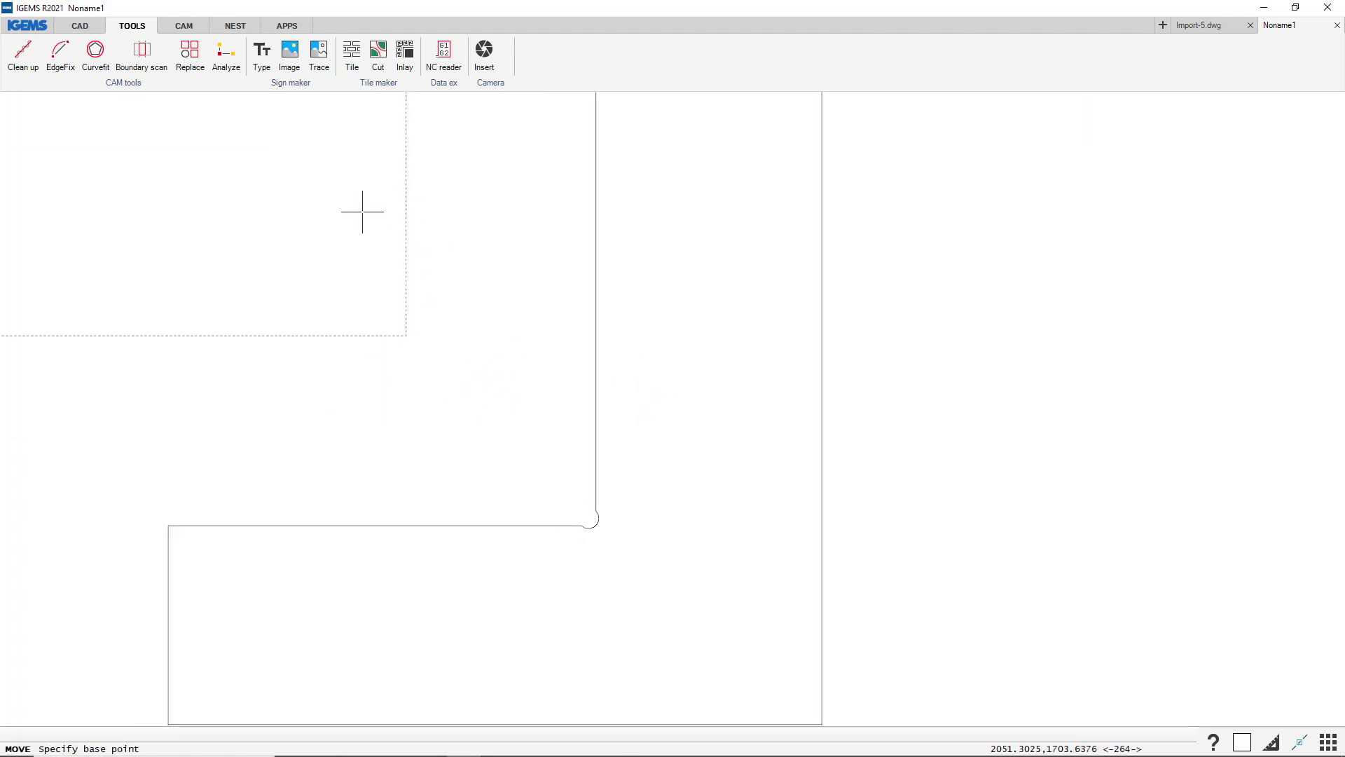
left_click(363, 212)
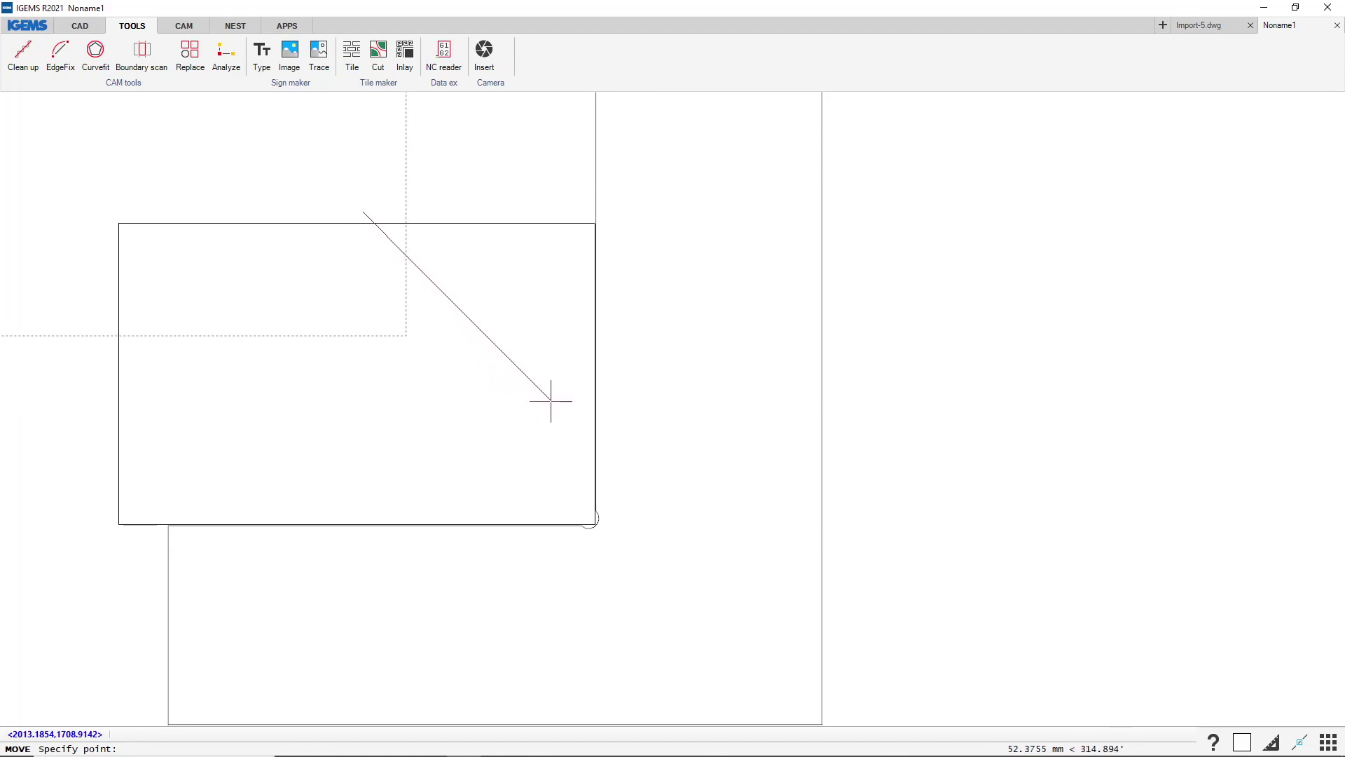
left_click(551, 402)
scroll(616, 539, "up", 4)
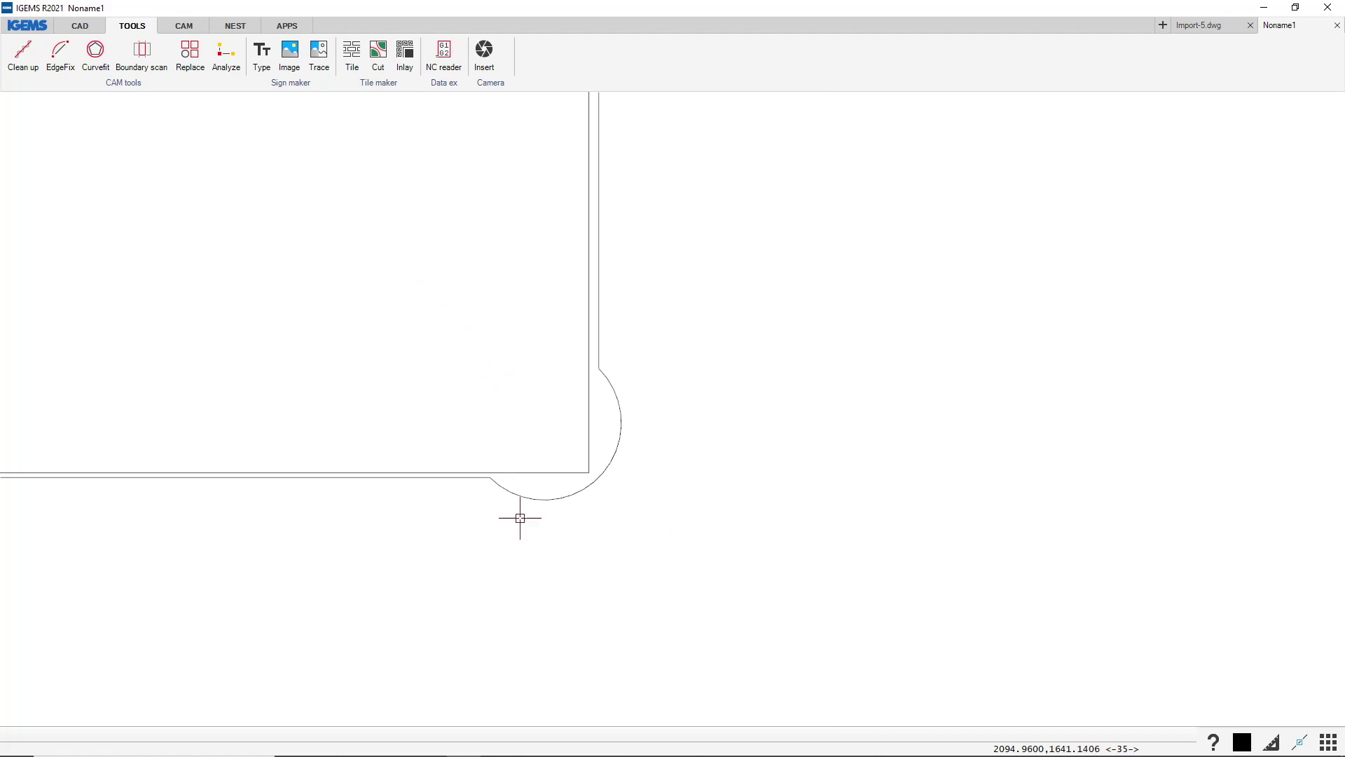
scroll(599, 539, "down", 5)
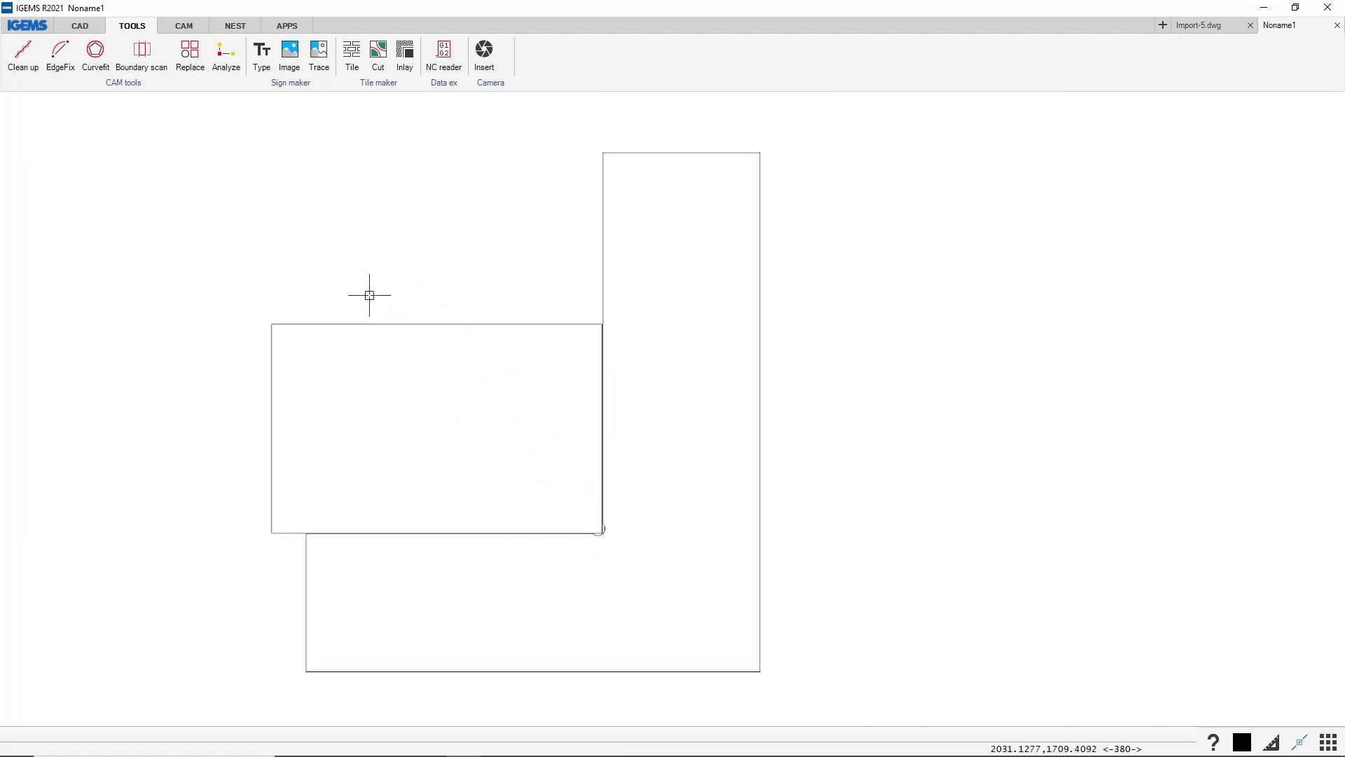
left_click_drag(785, 124, 238, 694)
key("Delete")
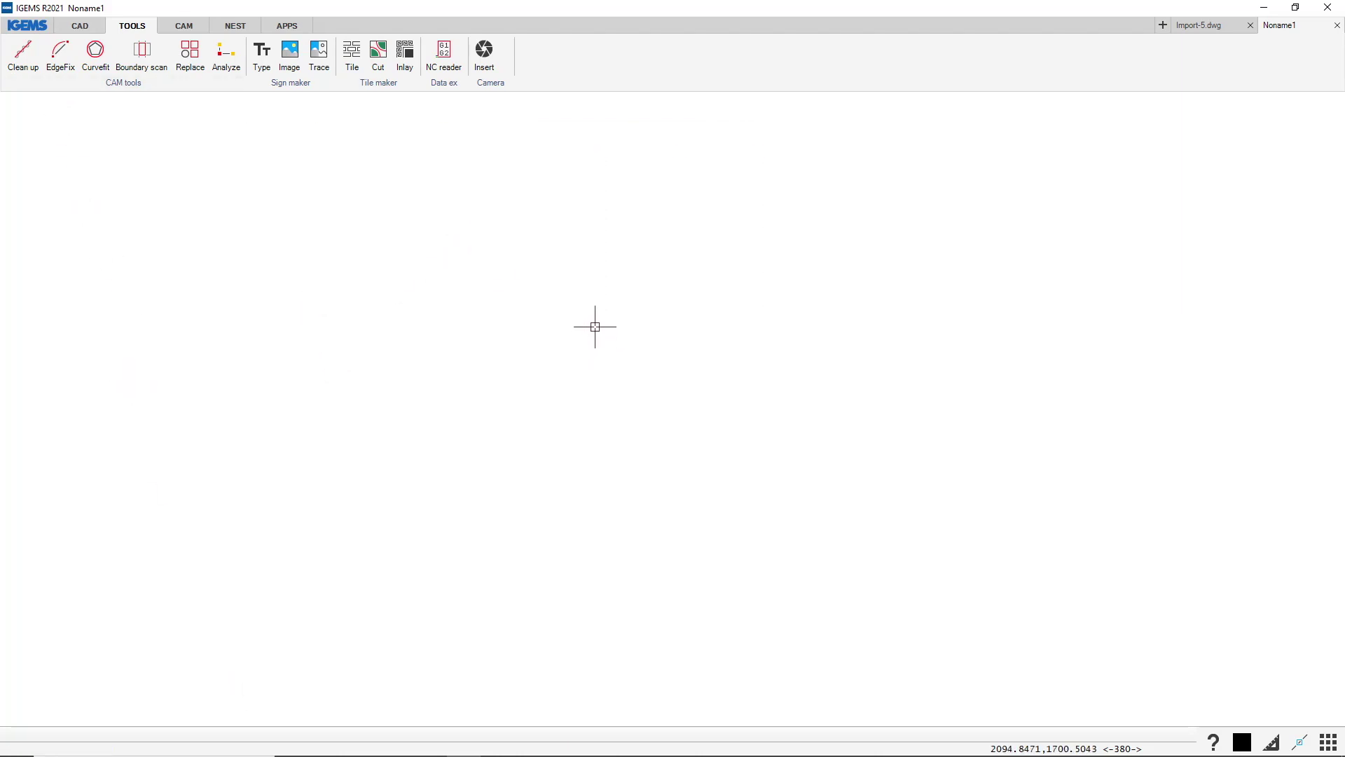
Draw a new rectangle on the empty canvas.
key("r")
left_click(615, 312)
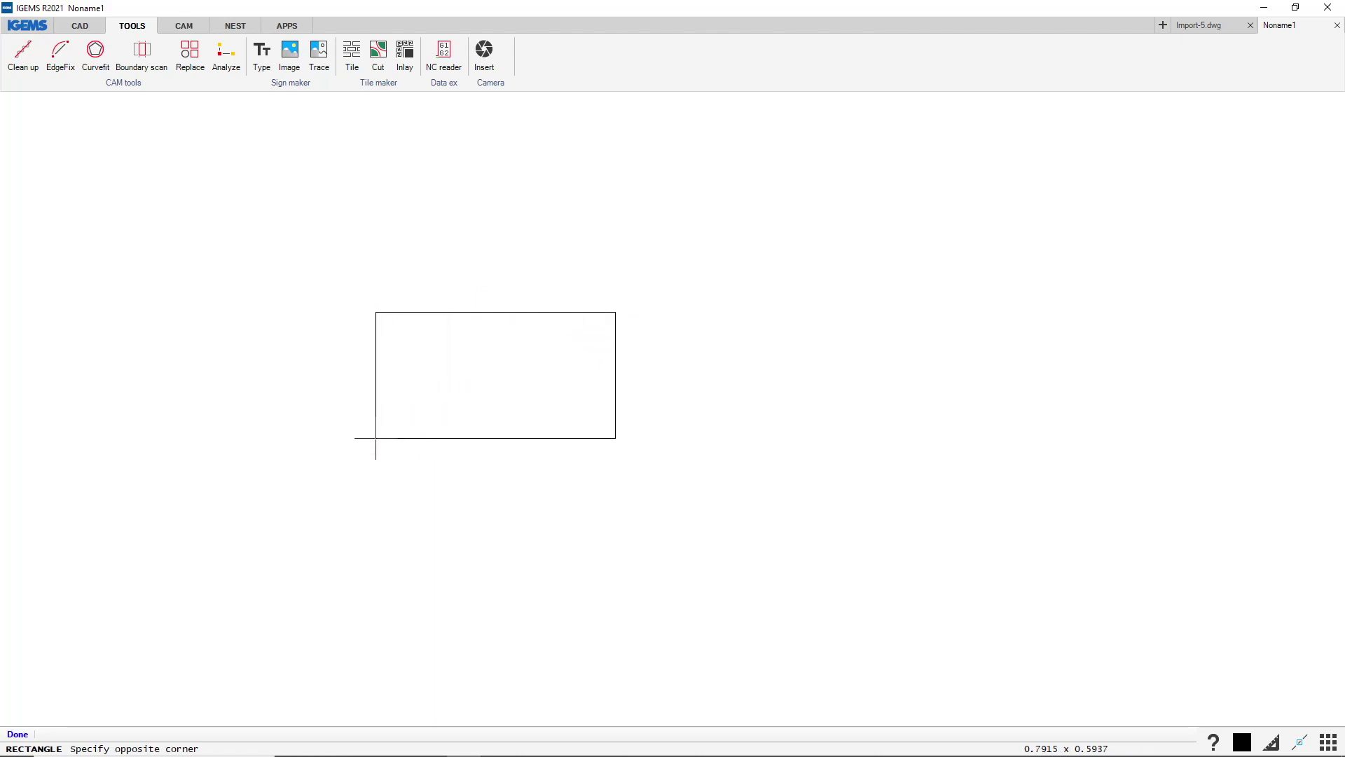
left_click(368, 461)
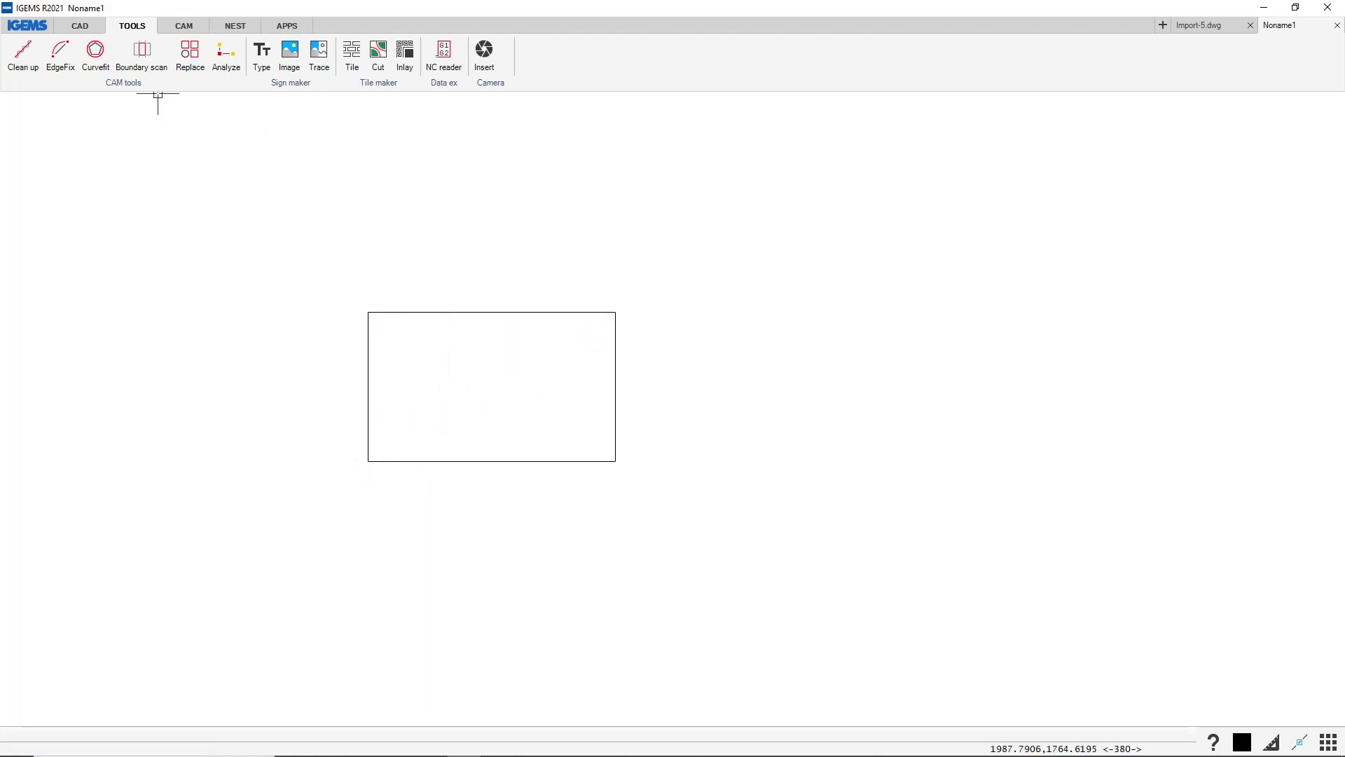
Fill the rectangle with a 45° Pocketing pattern of evenly spaced diagonal lines.
left_click(118, 87)
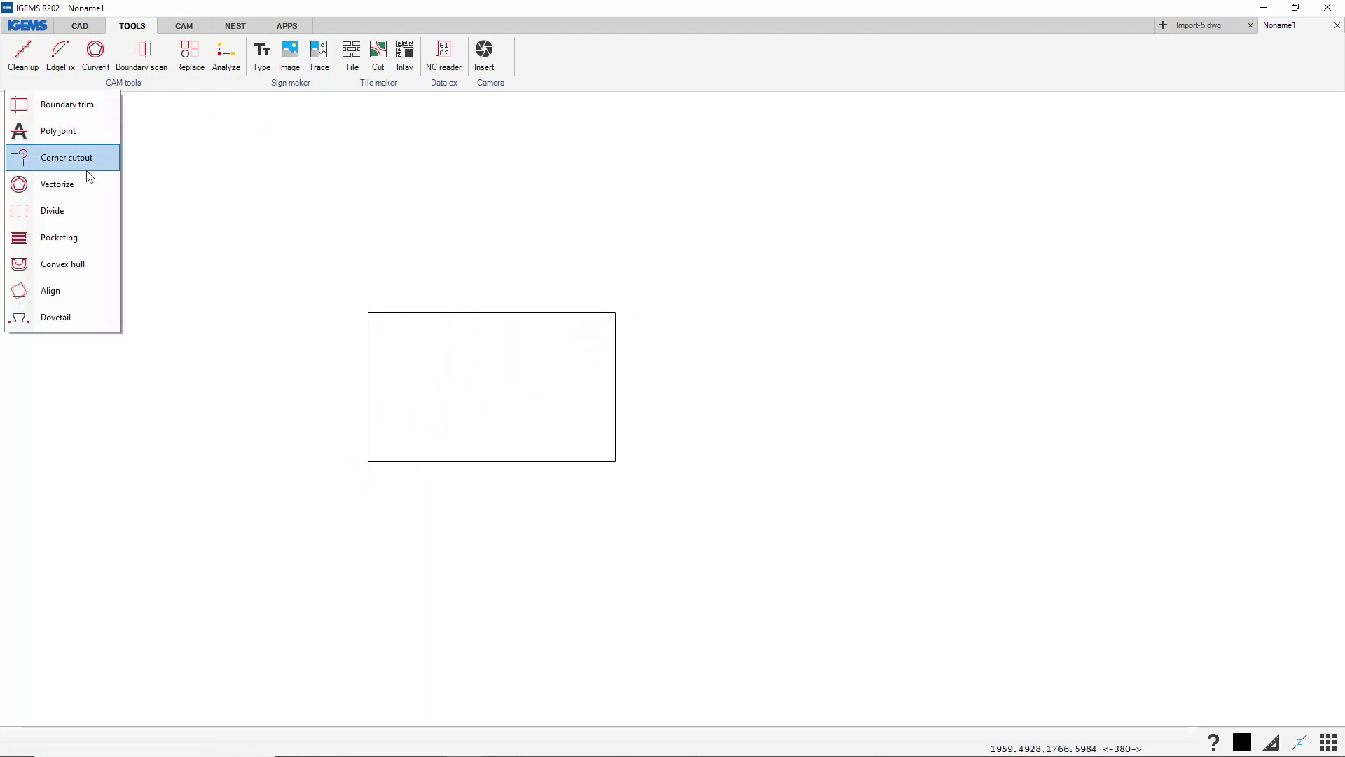
left_click(54, 237)
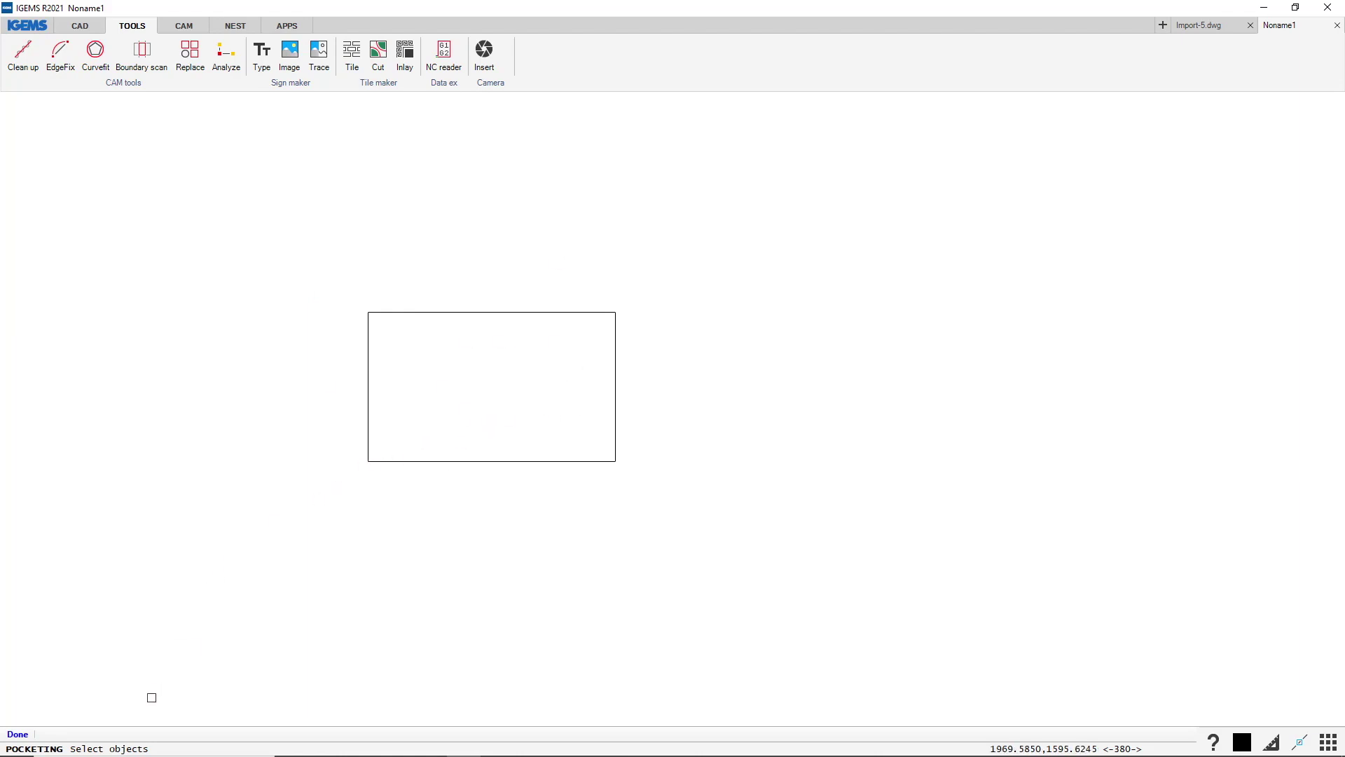
left_click(553, 312)
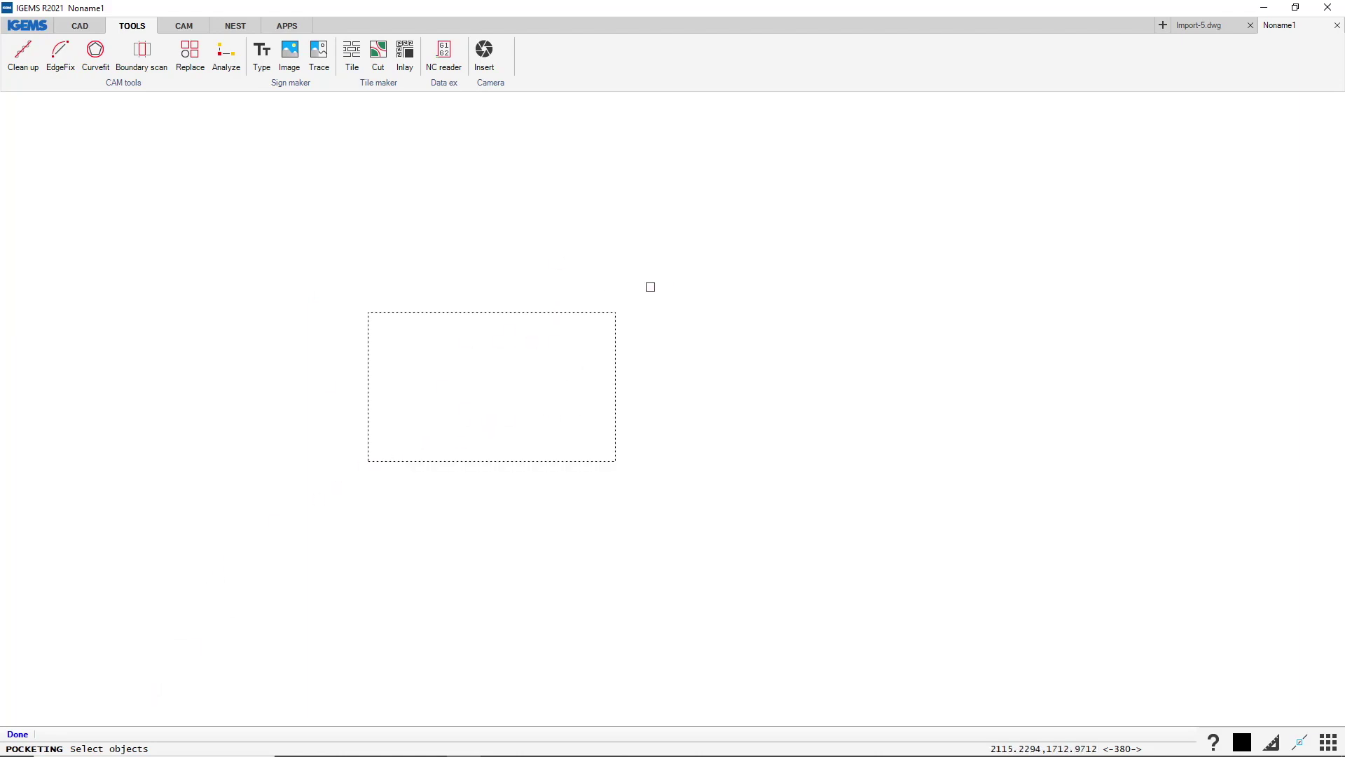
right_click(278, 528)
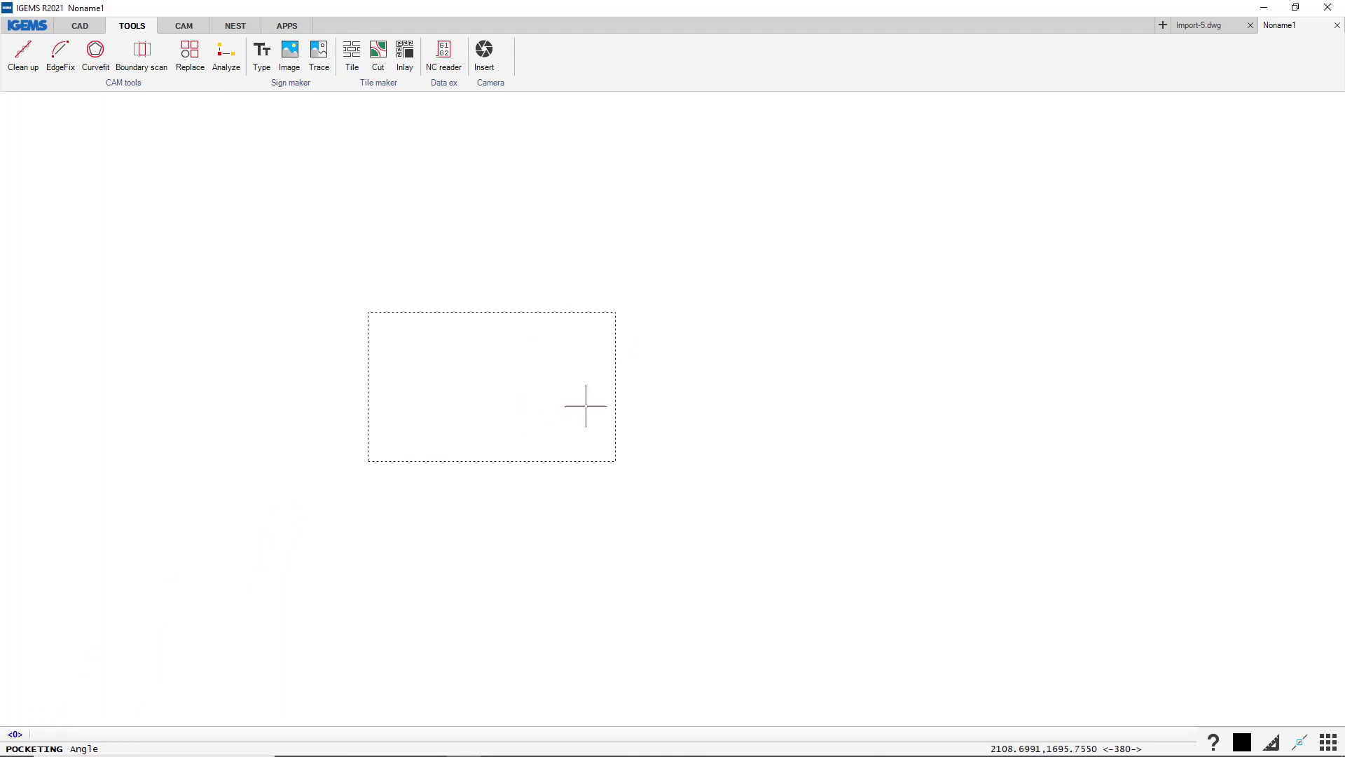
left_click(540, 402)
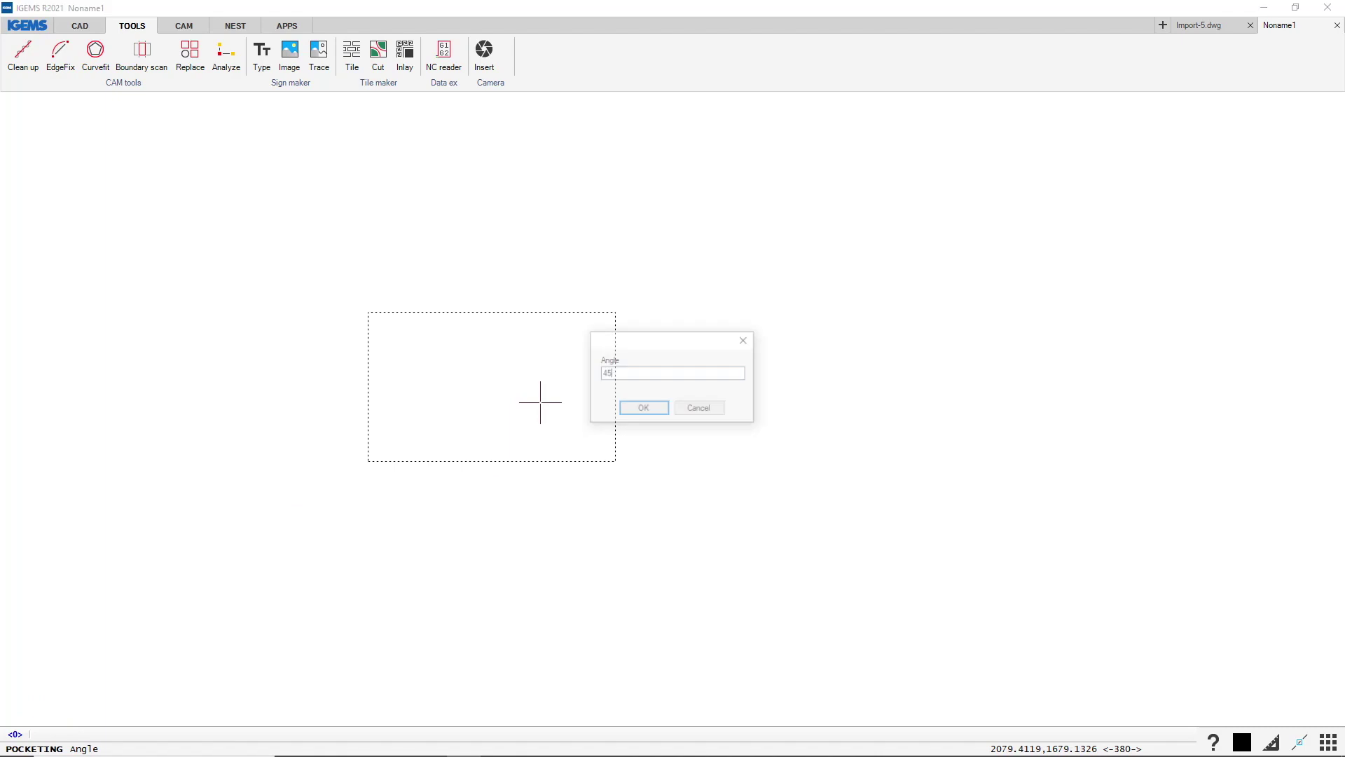
left_click(643, 409)
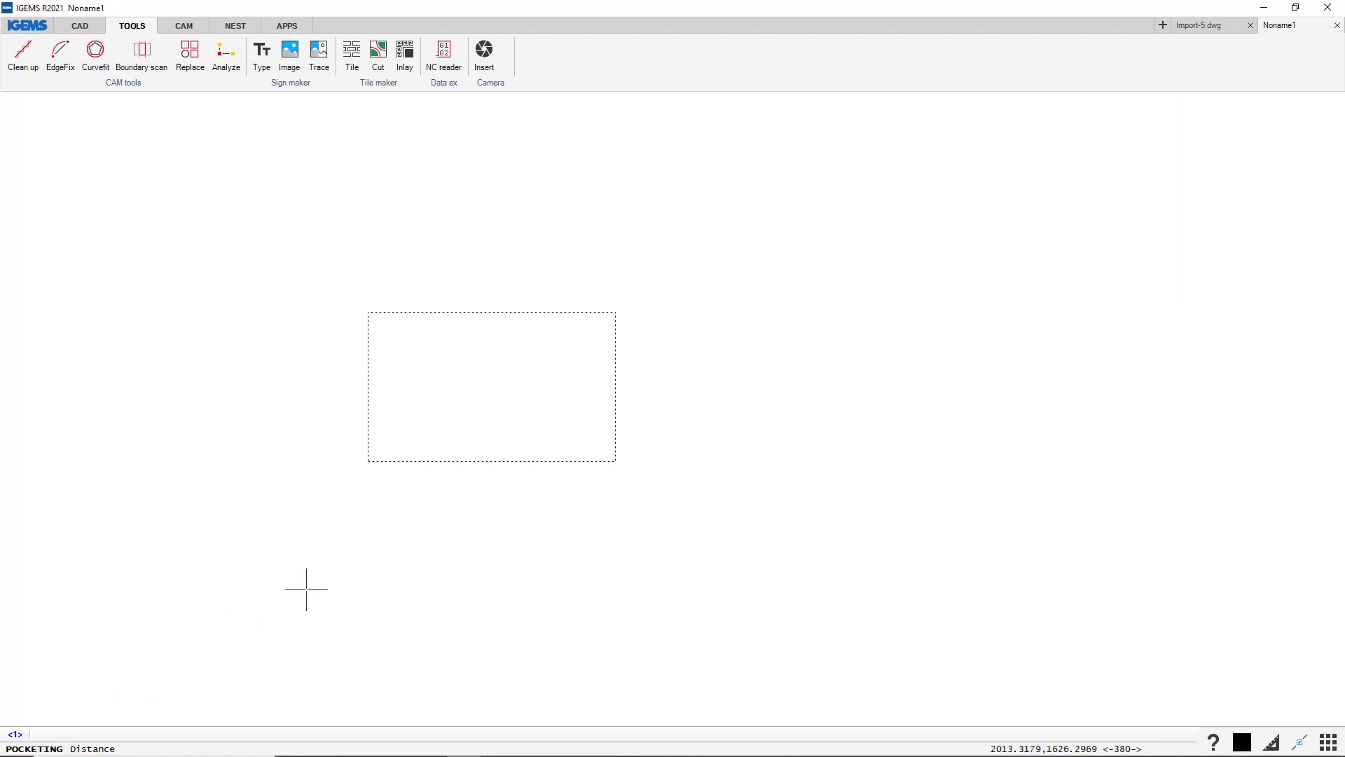
left_click(494, 404)
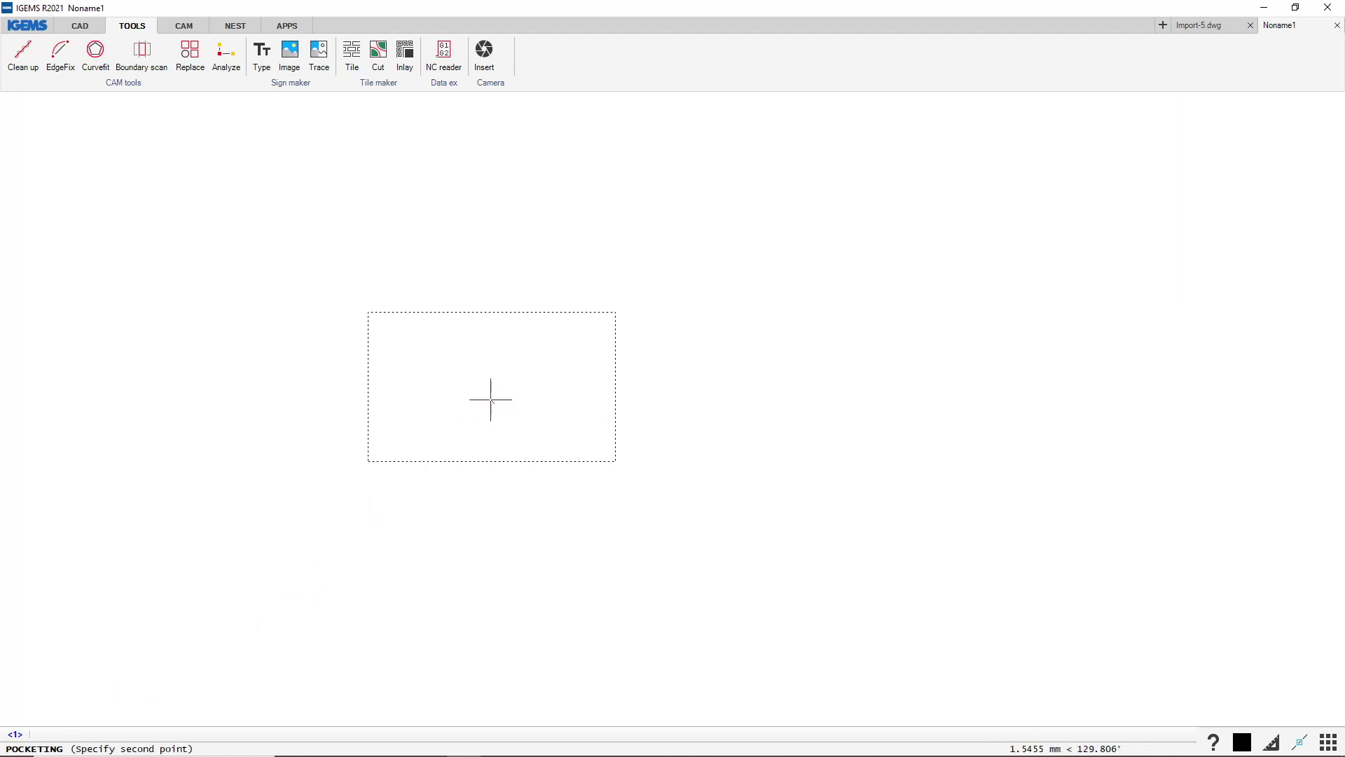
scroll(490, 399, "up", 3)
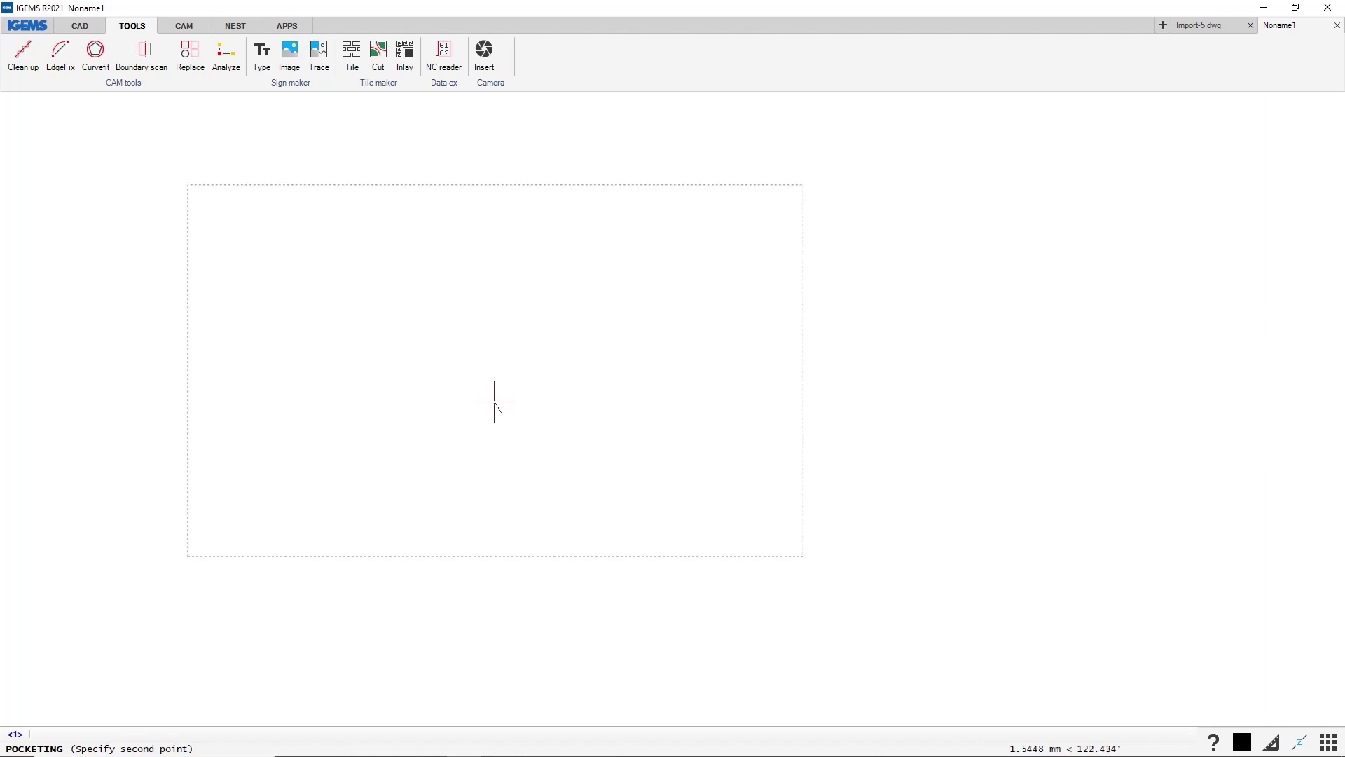
left_click(494, 401)
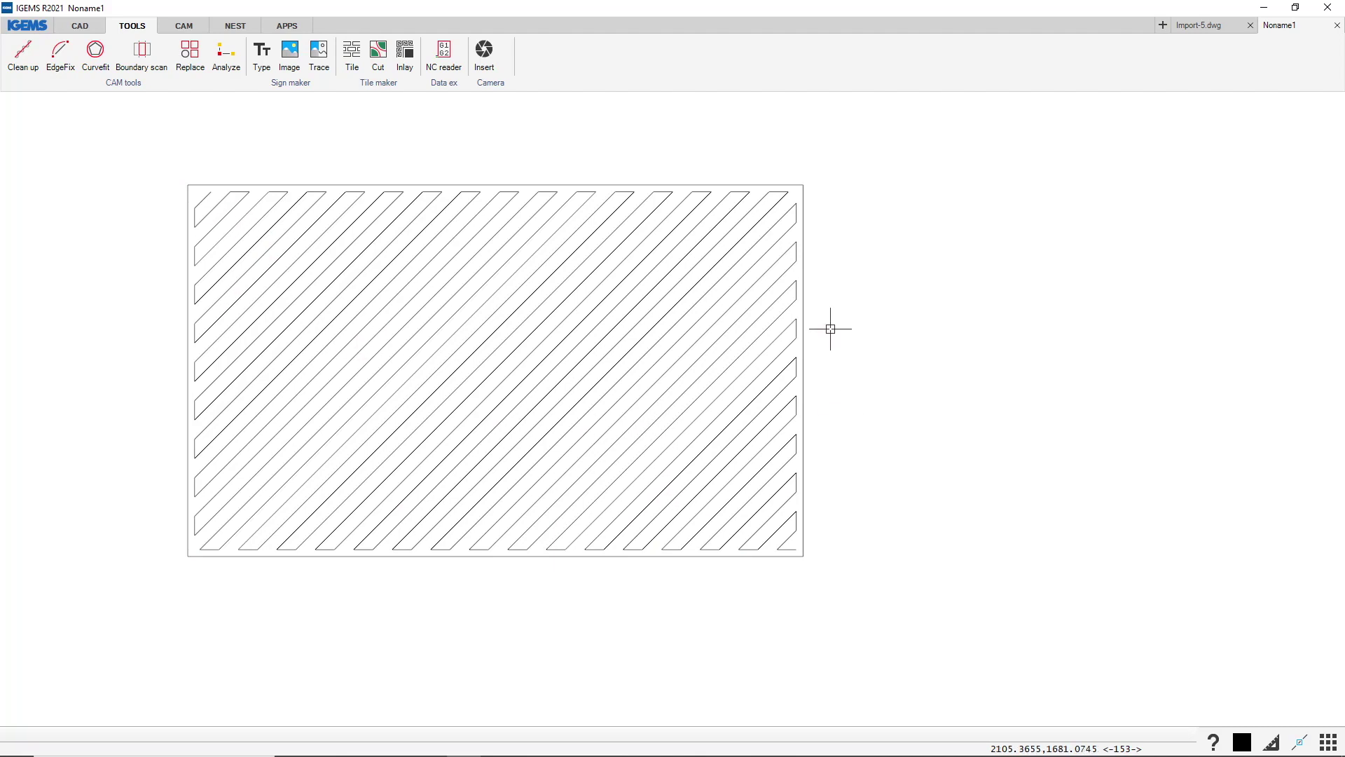
scroll(797, 520, "up", 2)
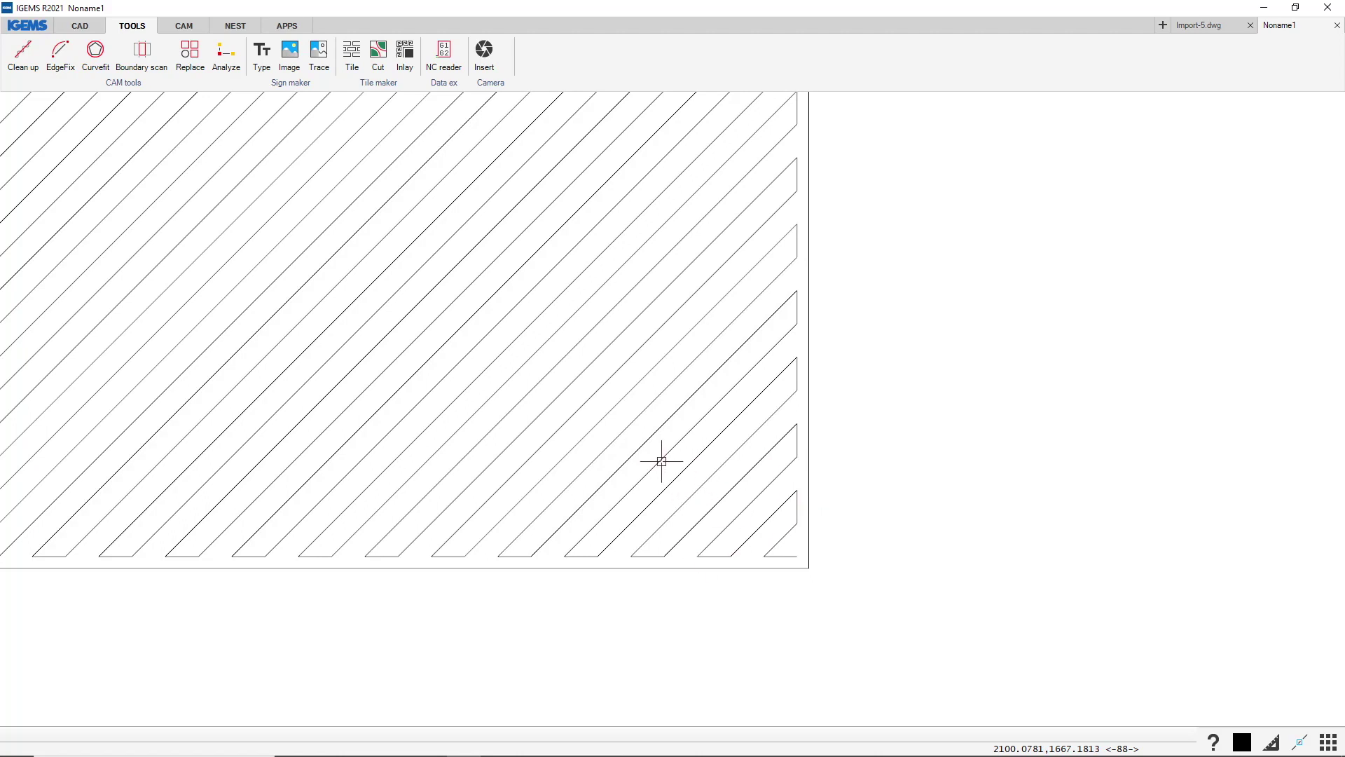
scroll(877, 616, "down", 2)
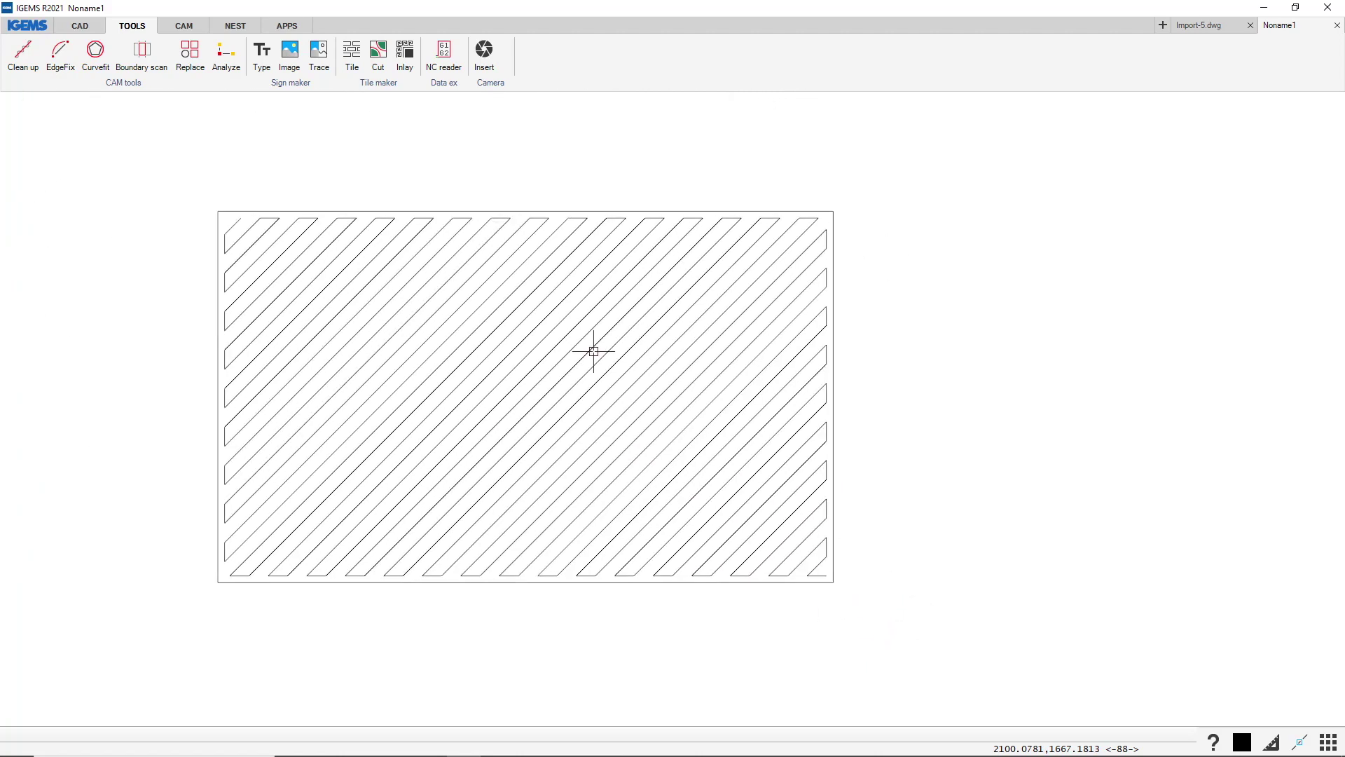
scroll(541, 395, "down", 2)
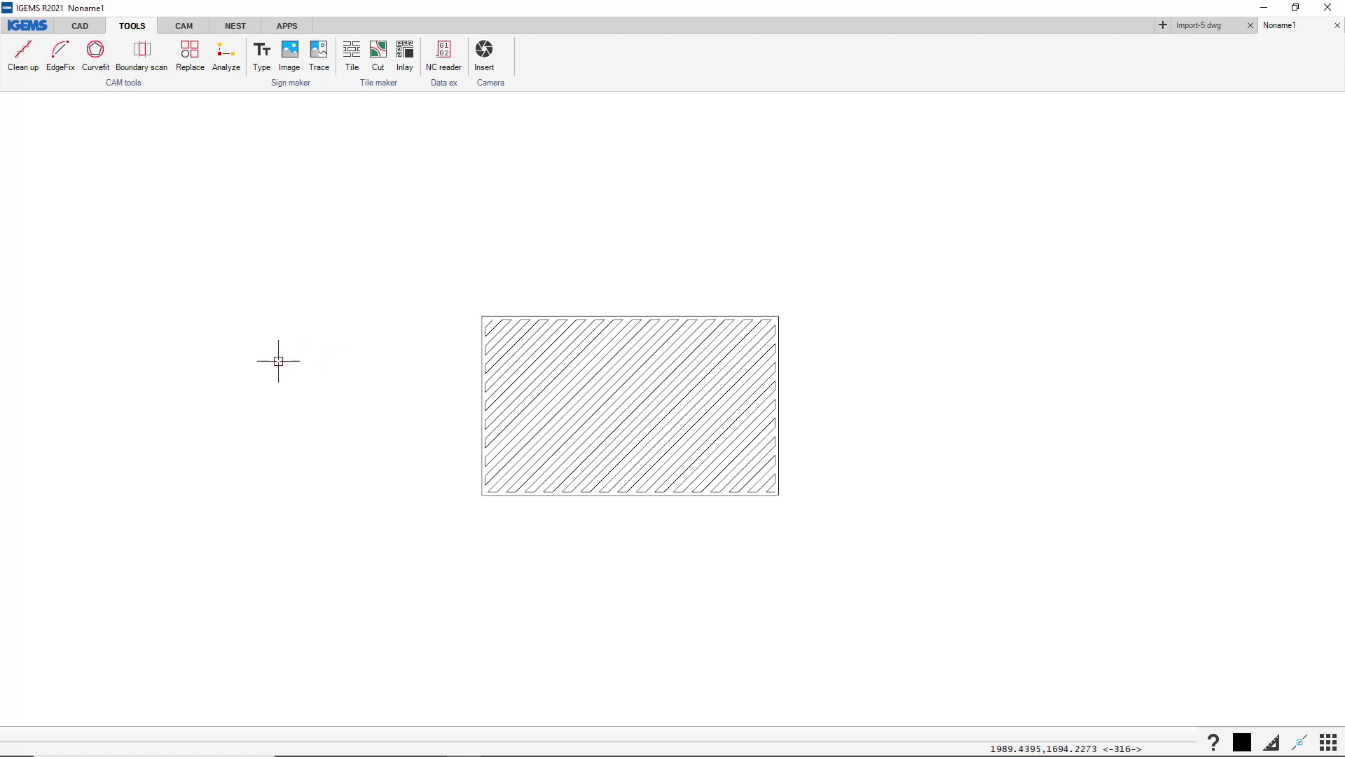
Draw a rectangle, centre a circle on its top-edge midpoint, and trim a semicircular notch.
left_click(349, 329)
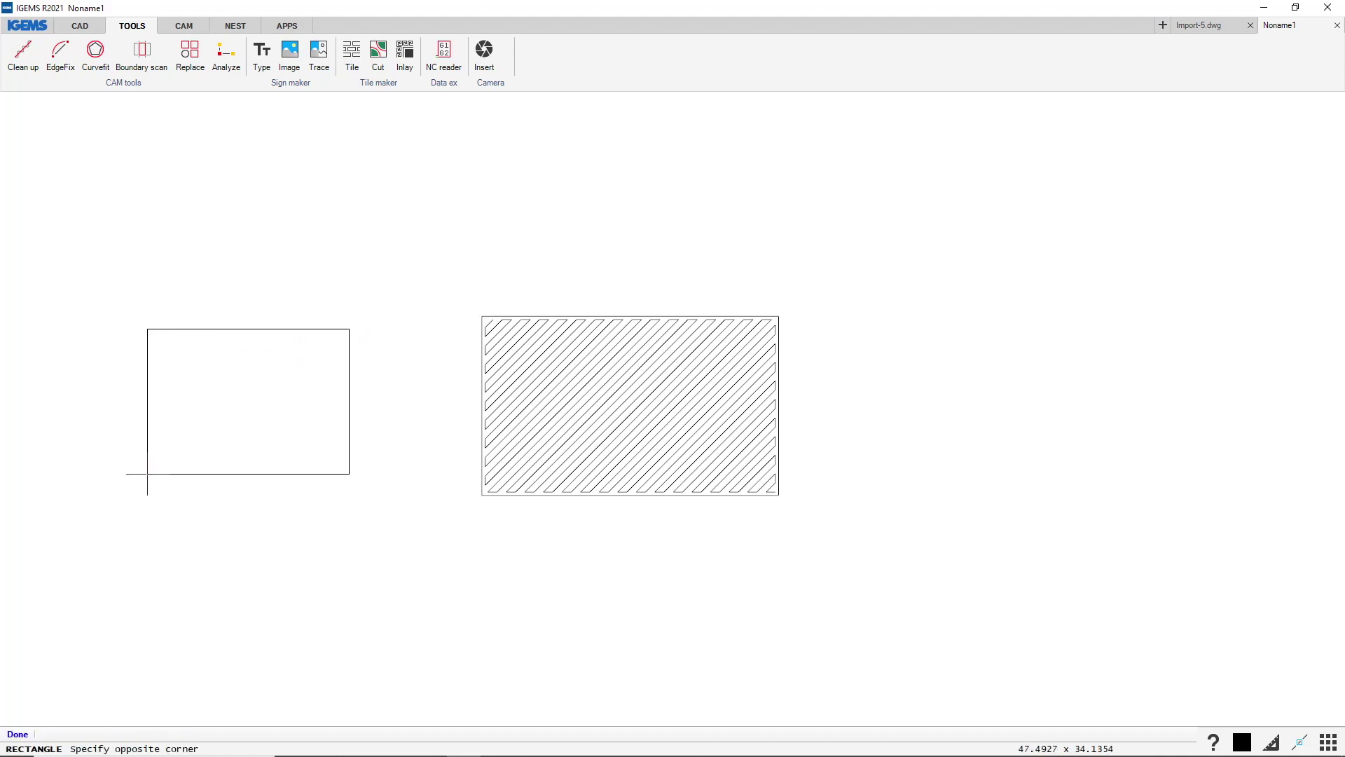
left_click(121, 485)
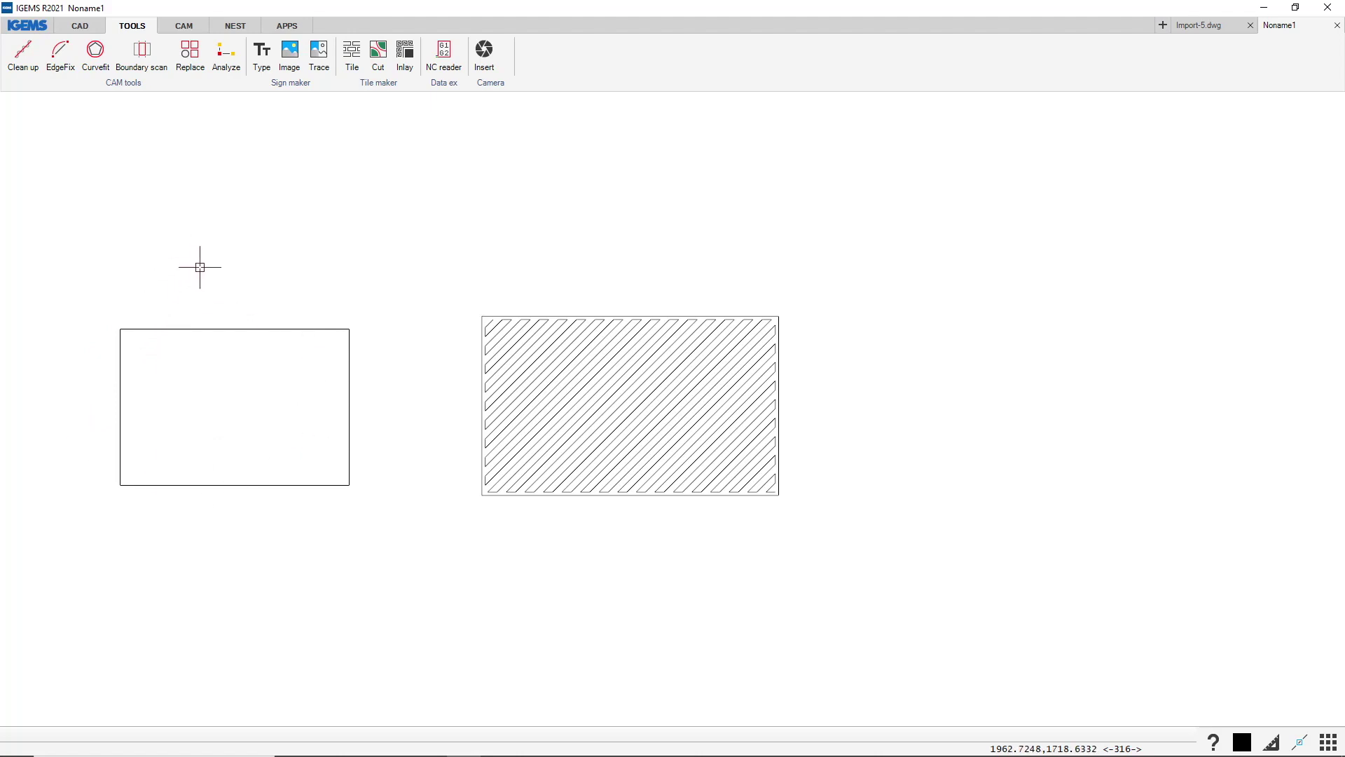
key("c")
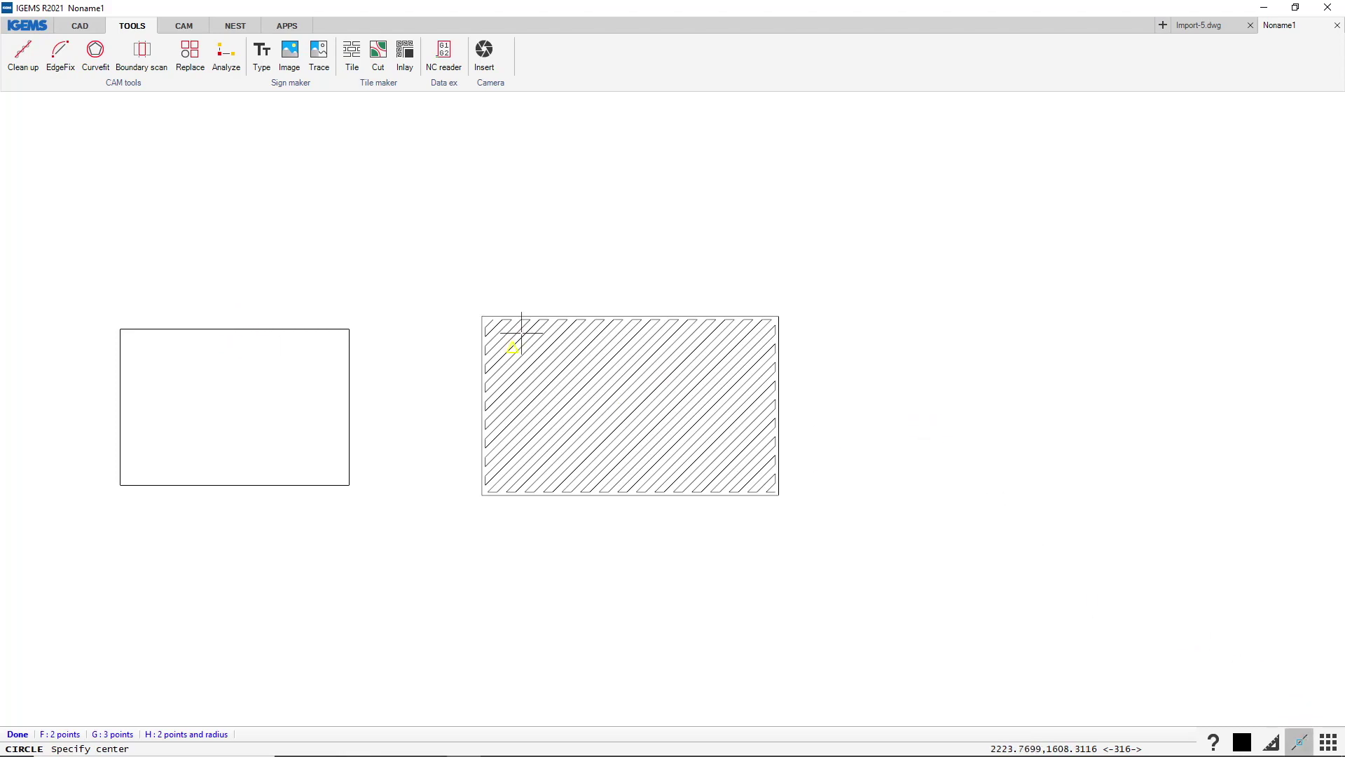
left_click(235, 329)
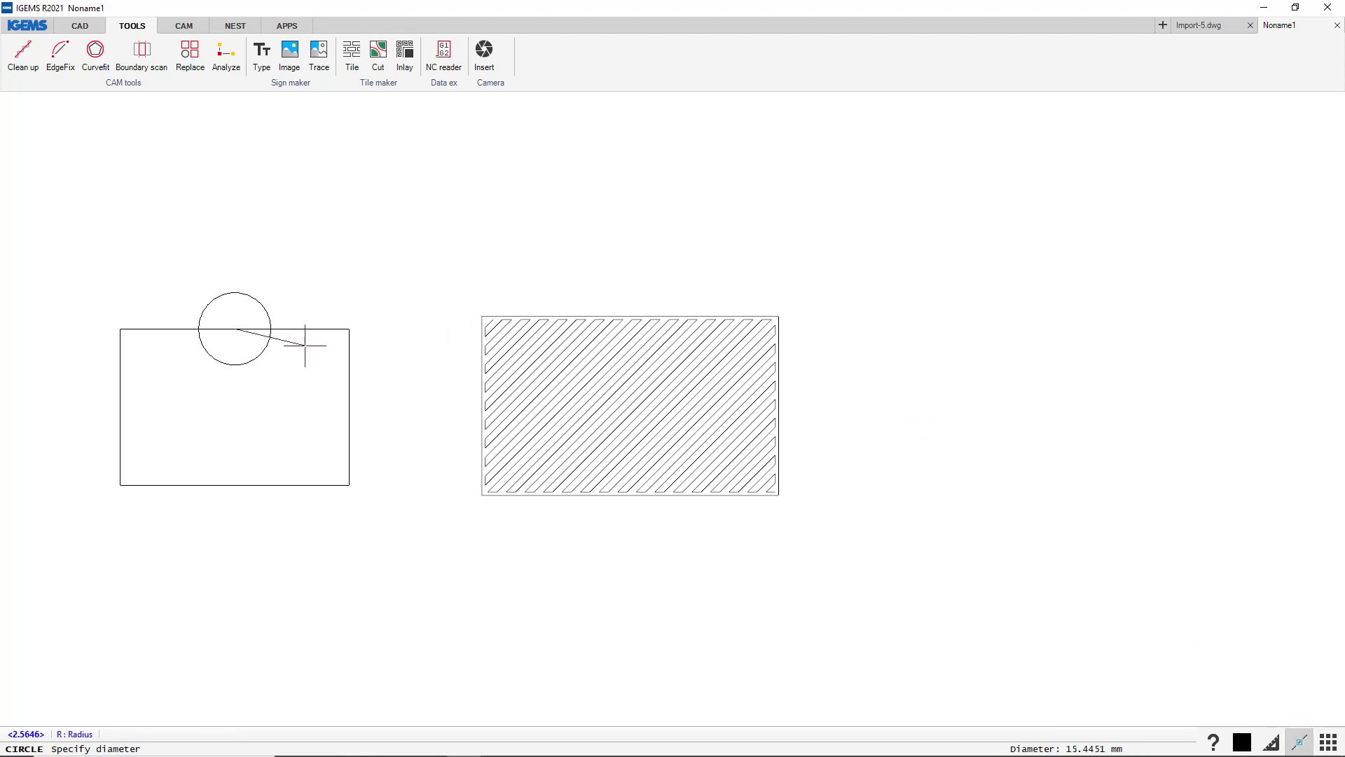
left_click(326, 343)
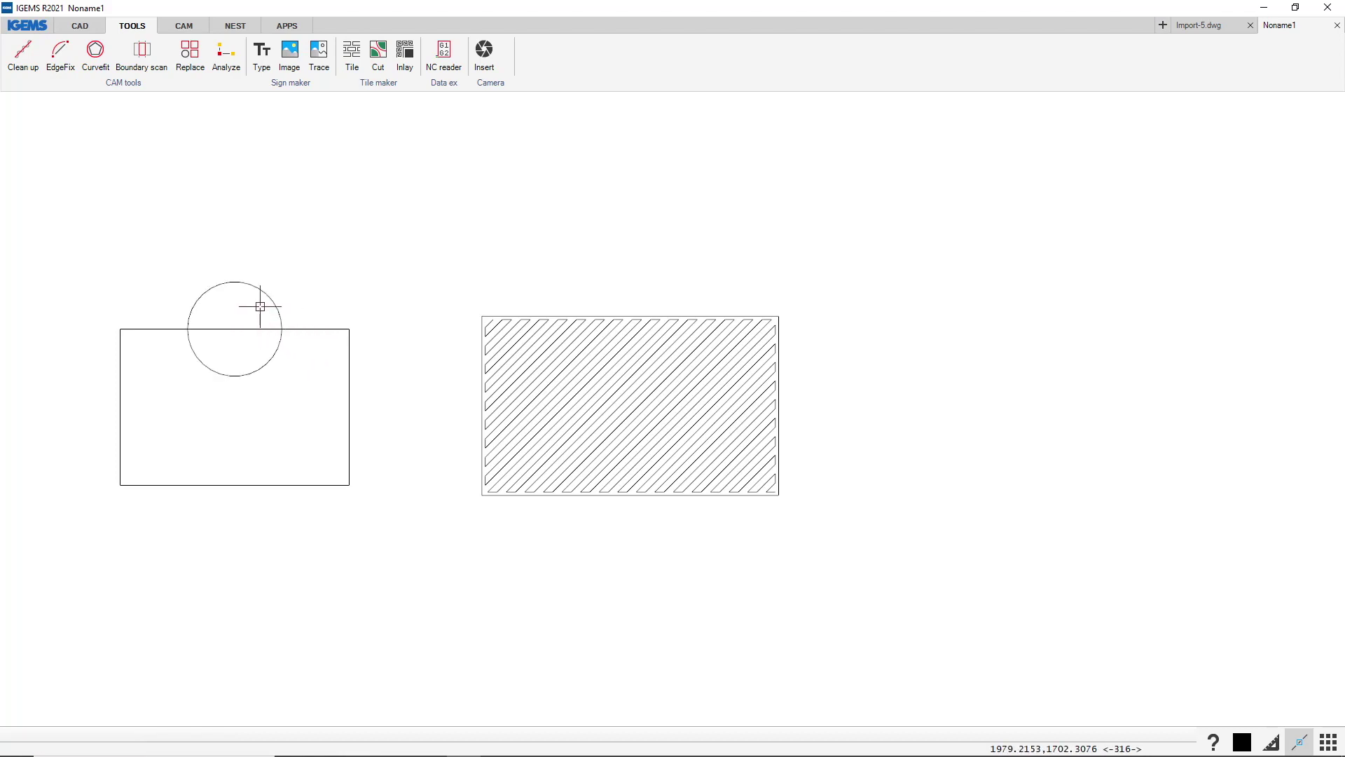
key("t")
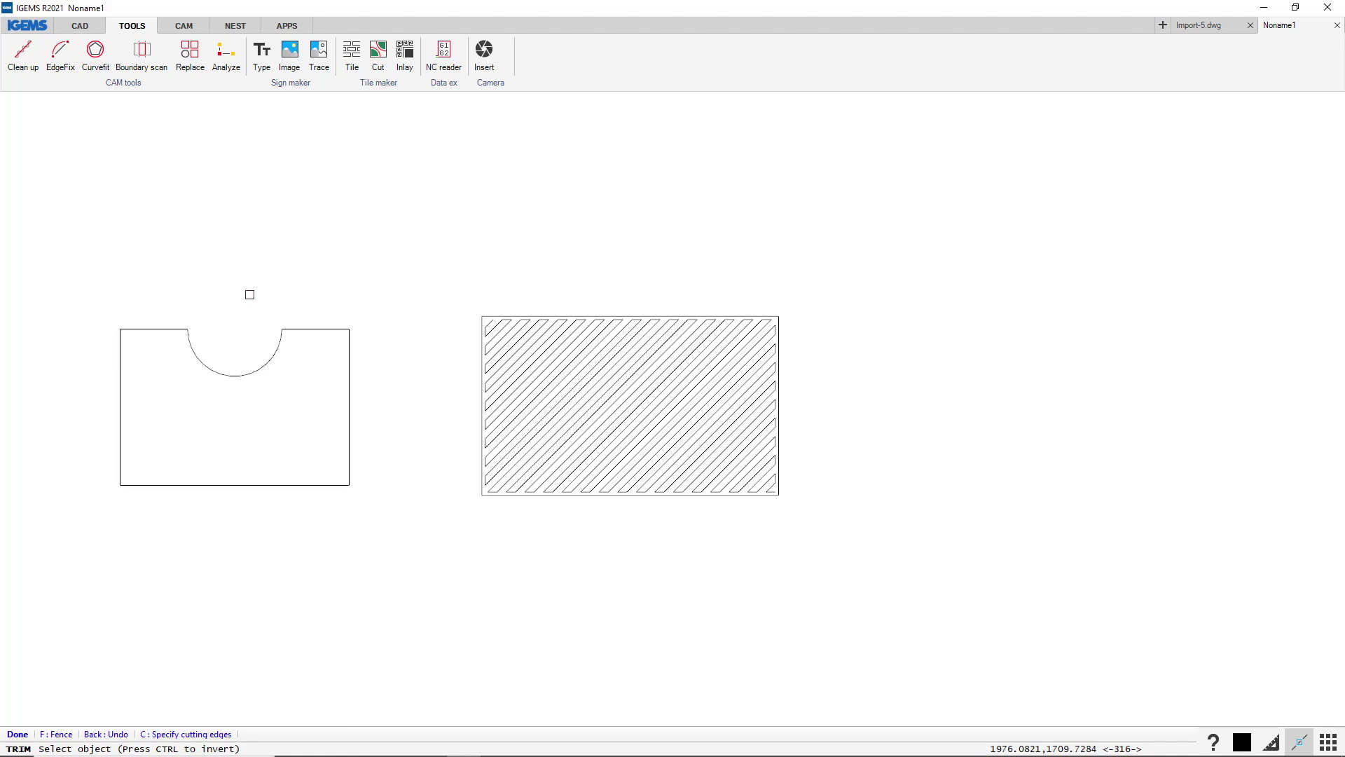
right_click(250, 294)
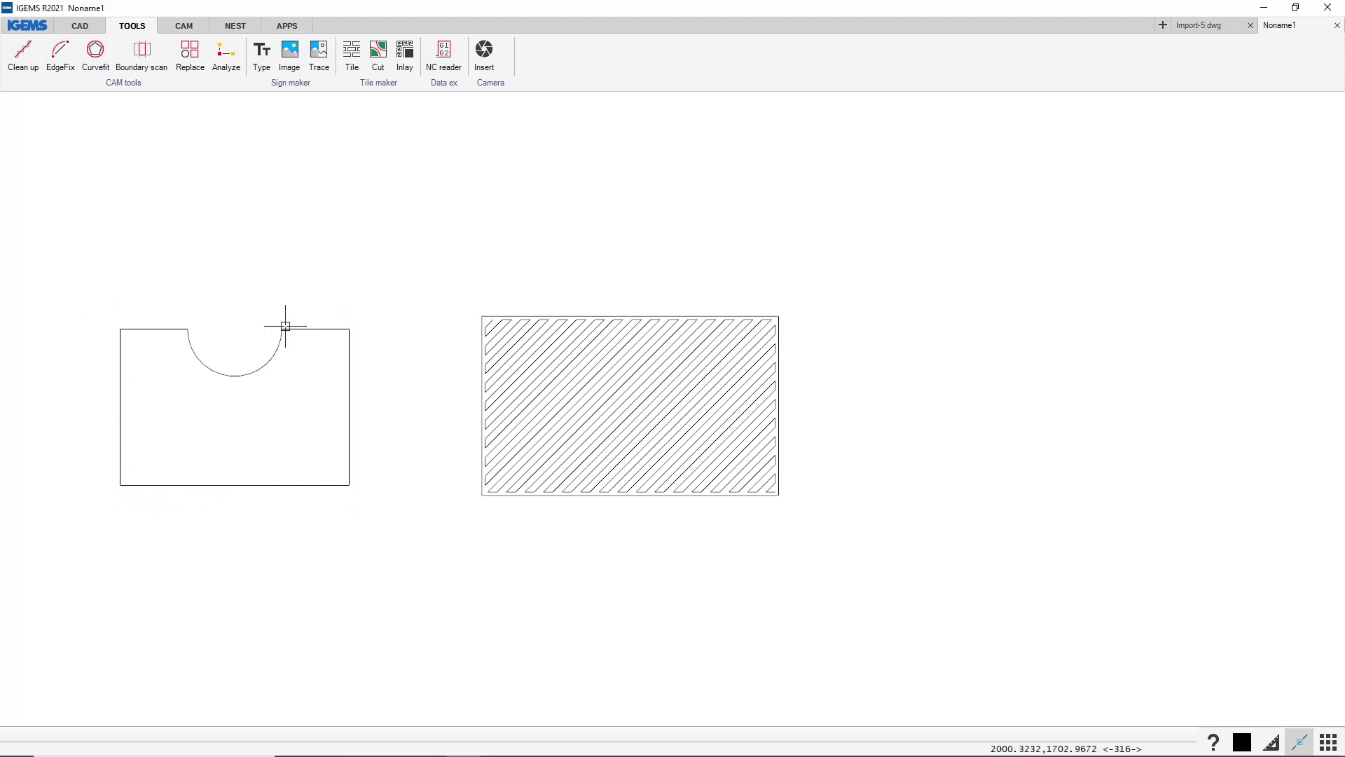
Replace the notched rectangle with its convex hull using the CAM Convex hull tool.
left_click(86, 86)
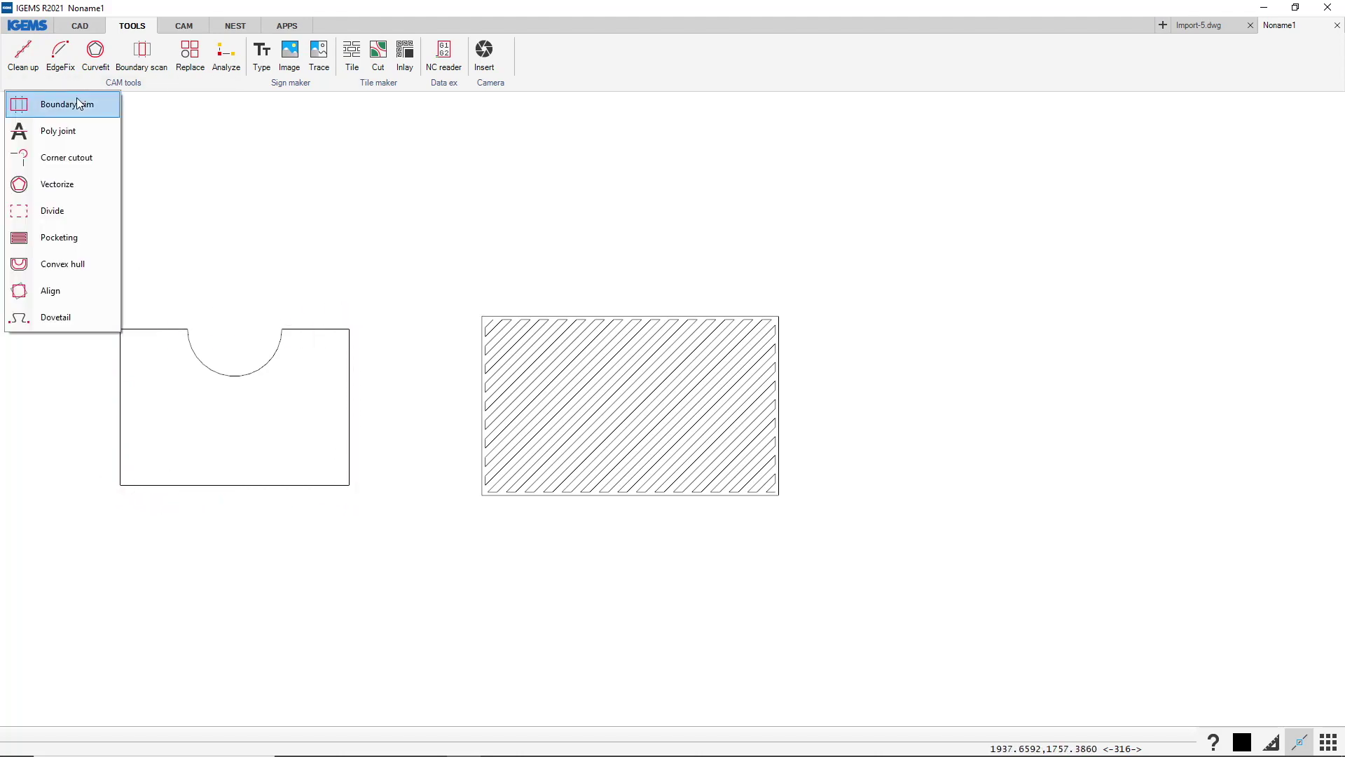
left_click(58, 264)
left_click_drag(381, 282, 94, 506)
right_click(94, 507)
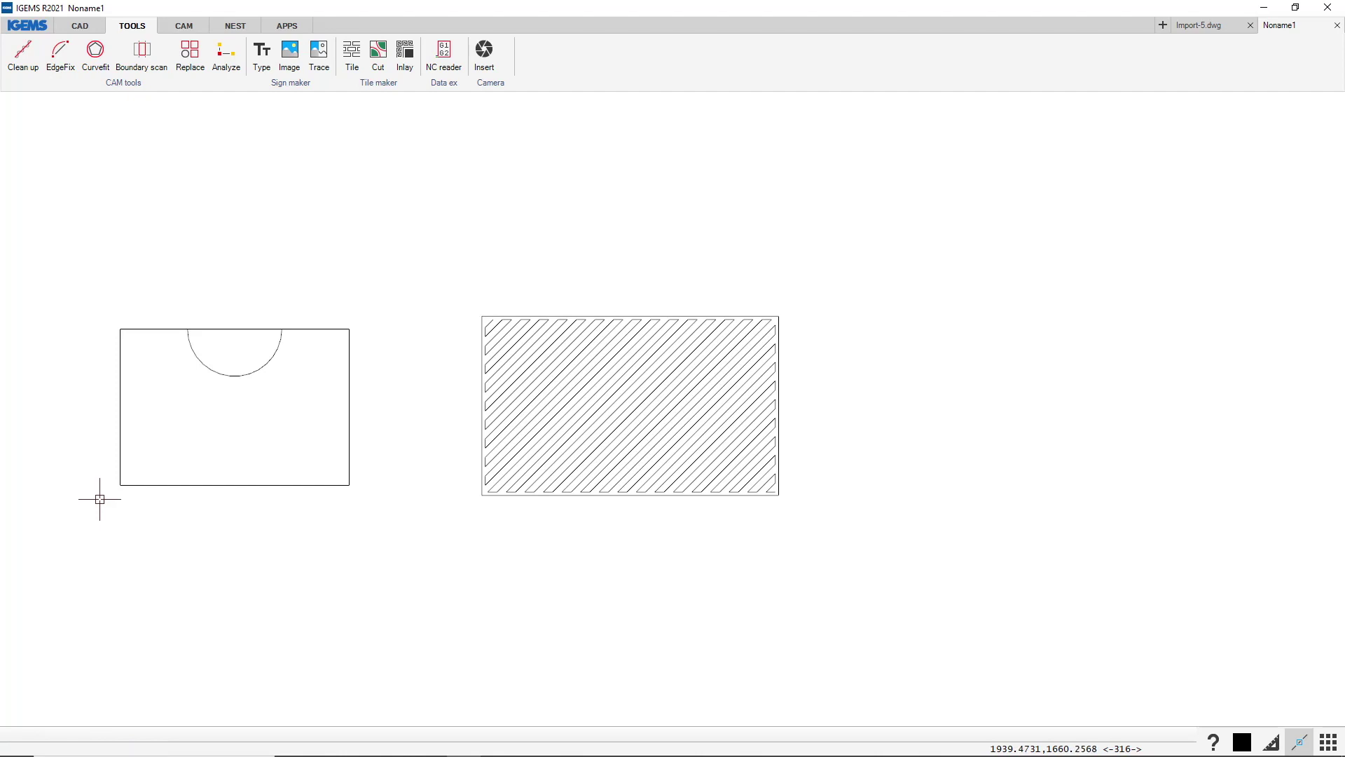
Delete the leftover notch arc and clear the selection.
left_click(241, 329)
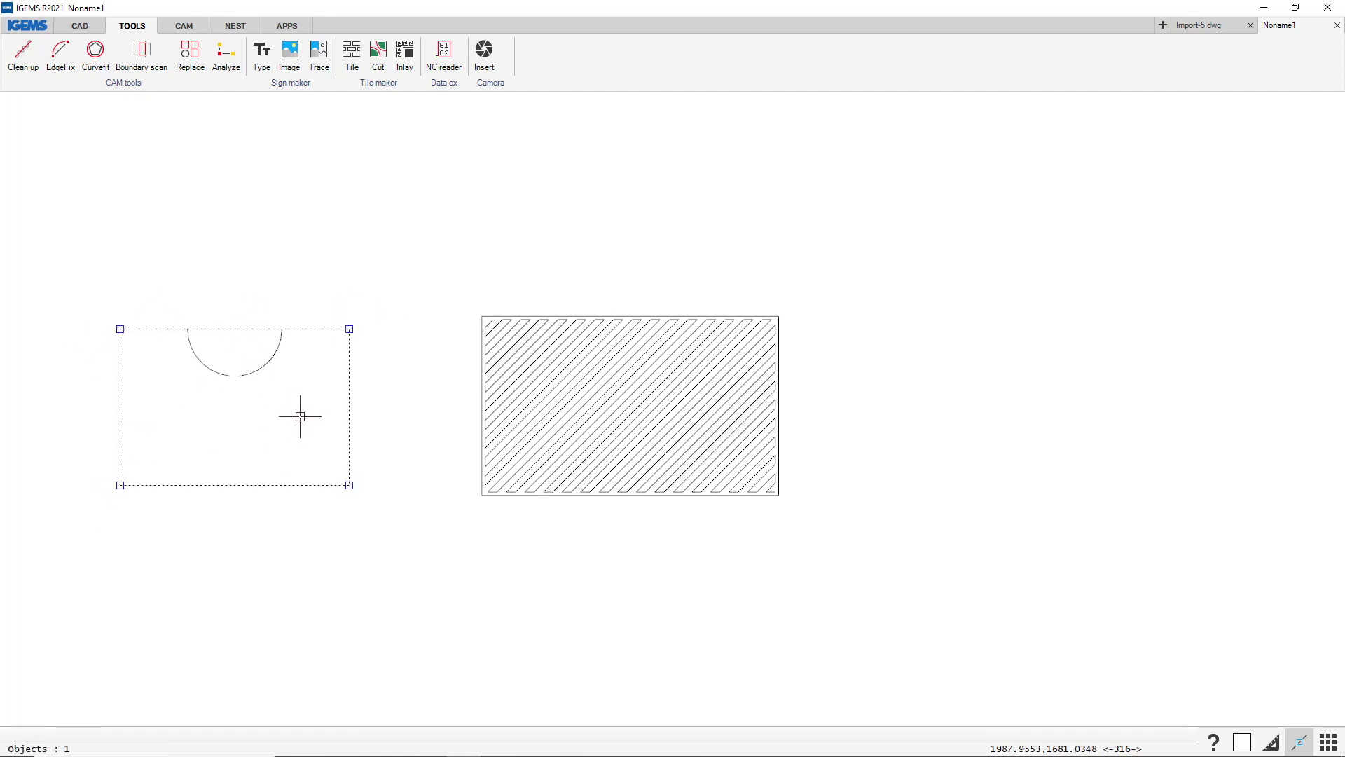
left_click(146, 186)
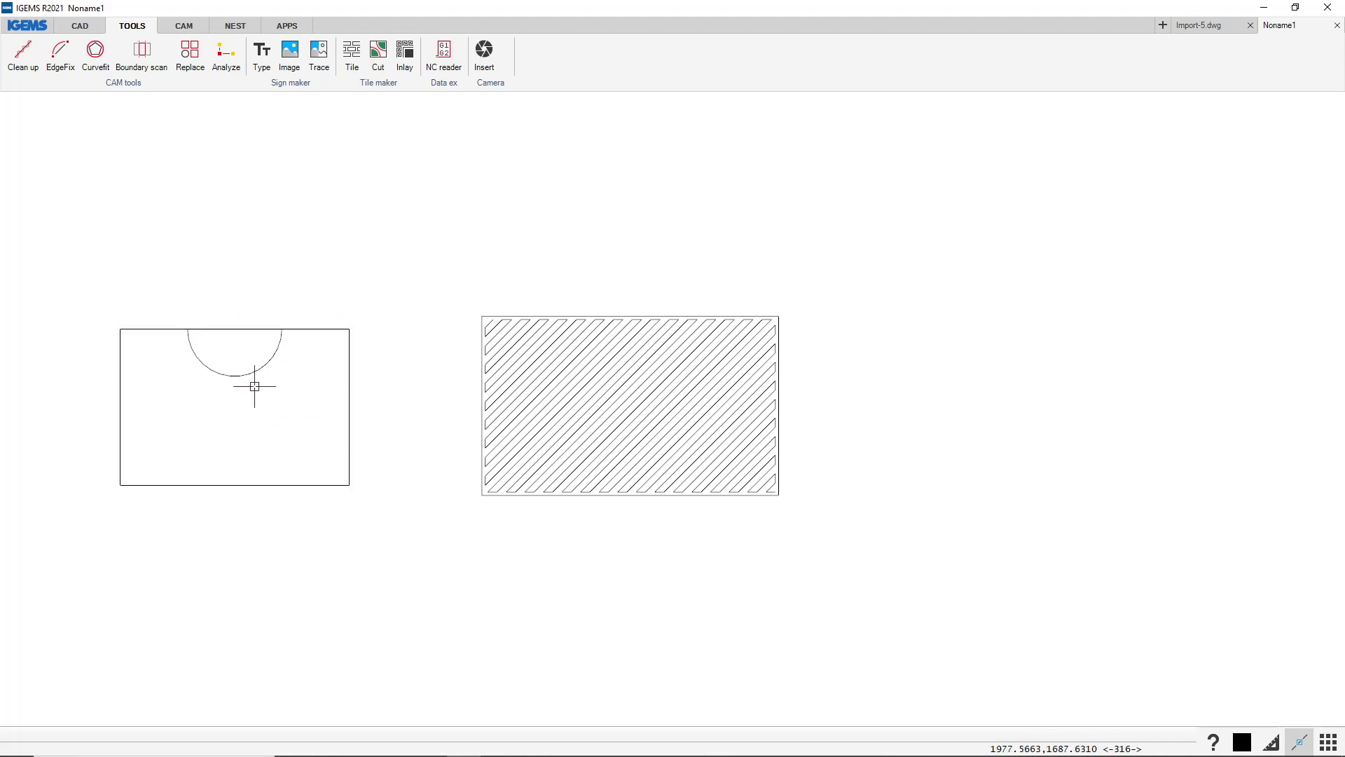
left_click(230, 375)
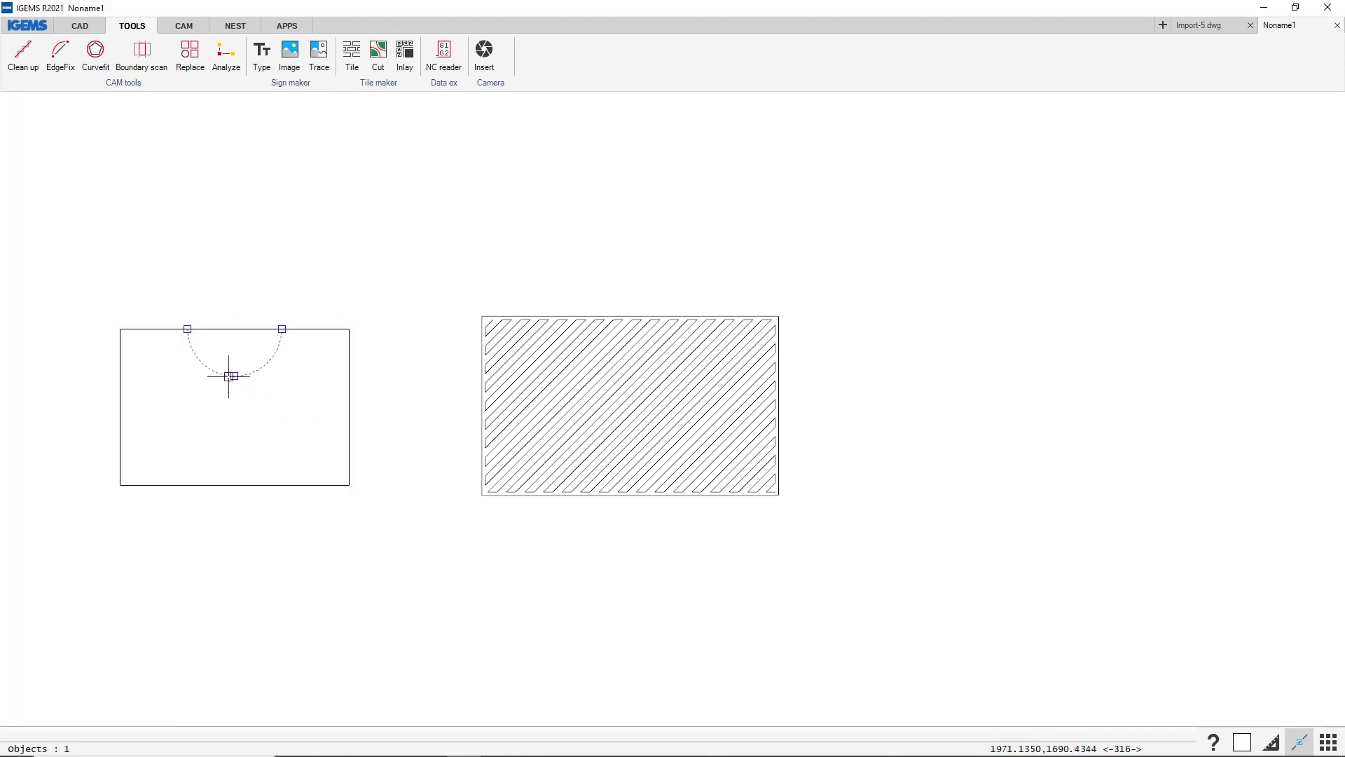
key("Delete")
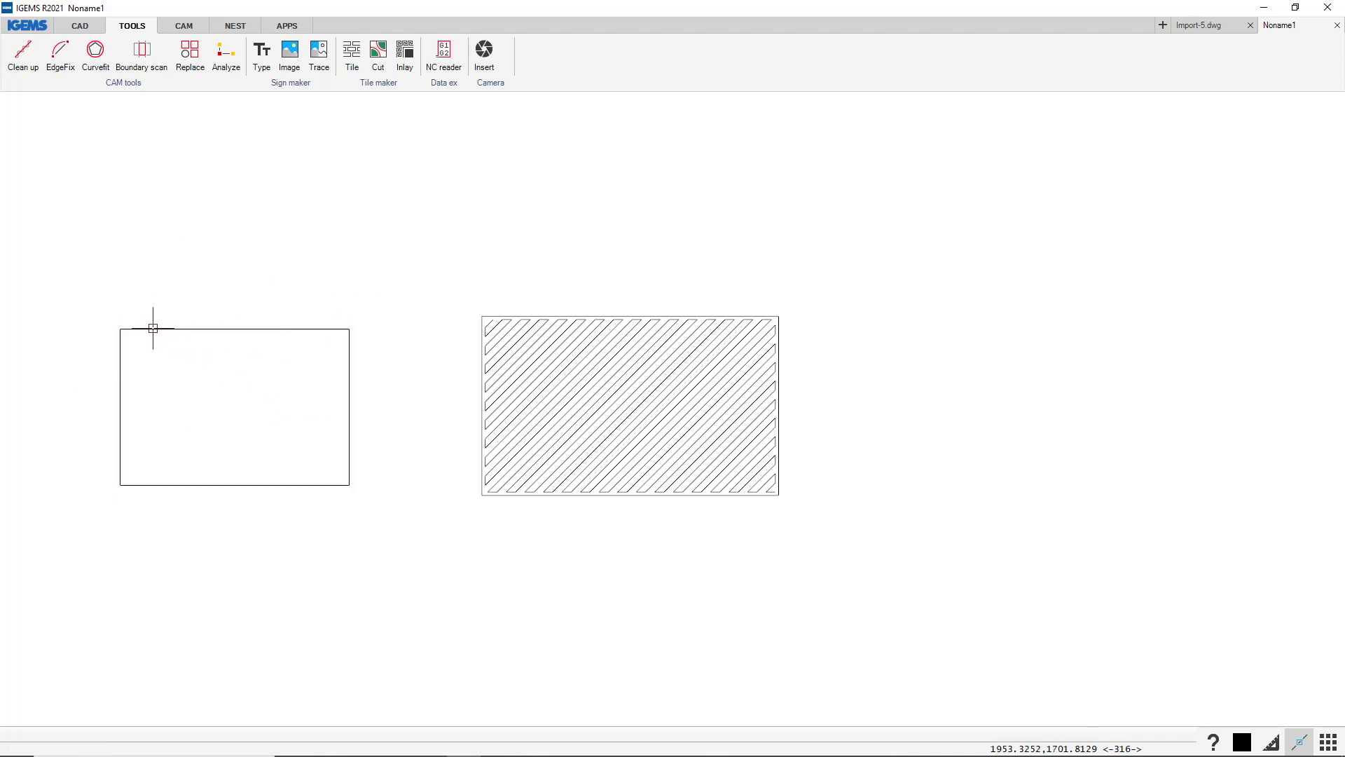
left_click(153, 328)
key("Escape")
Rotate the plain left rectangle by 7.206 degrees without keeping the original.
left_click(85, 27)
left_click(467, 59)
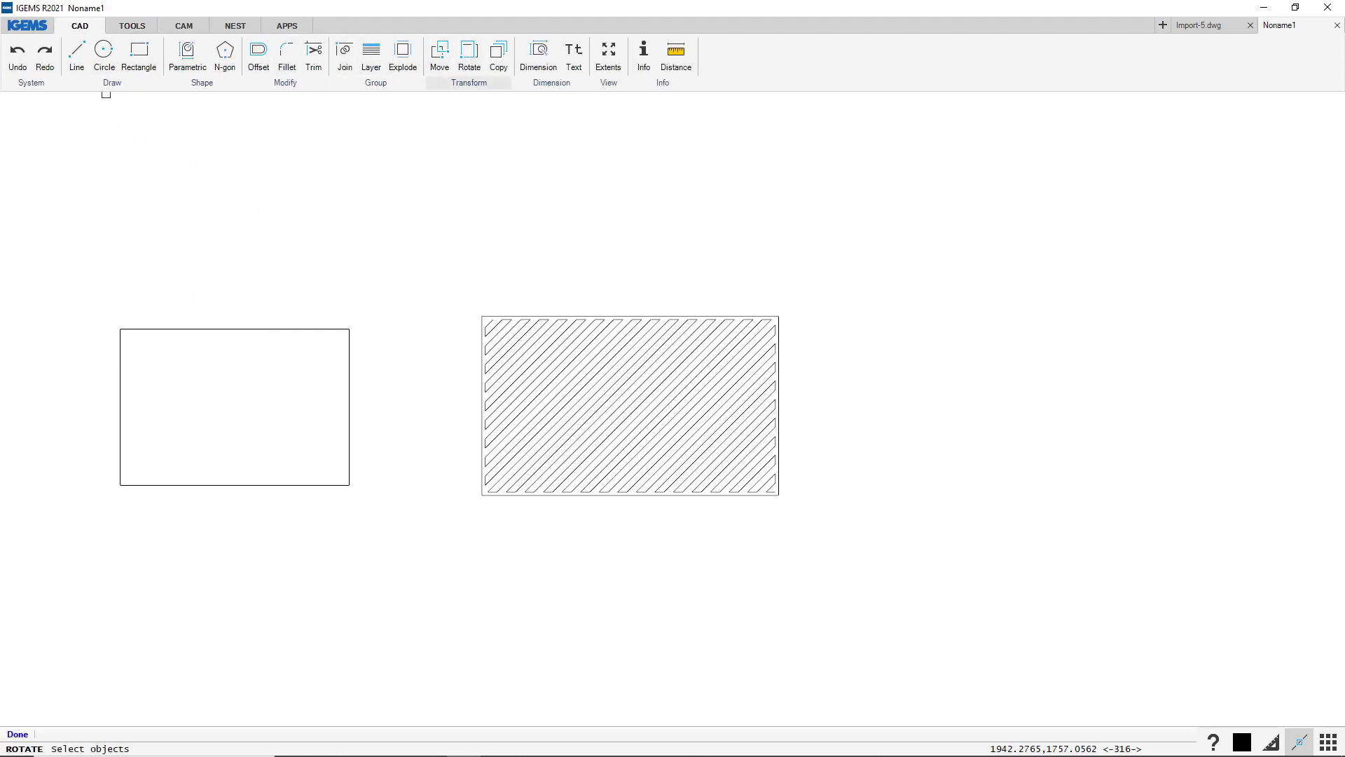
left_click(310, 329)
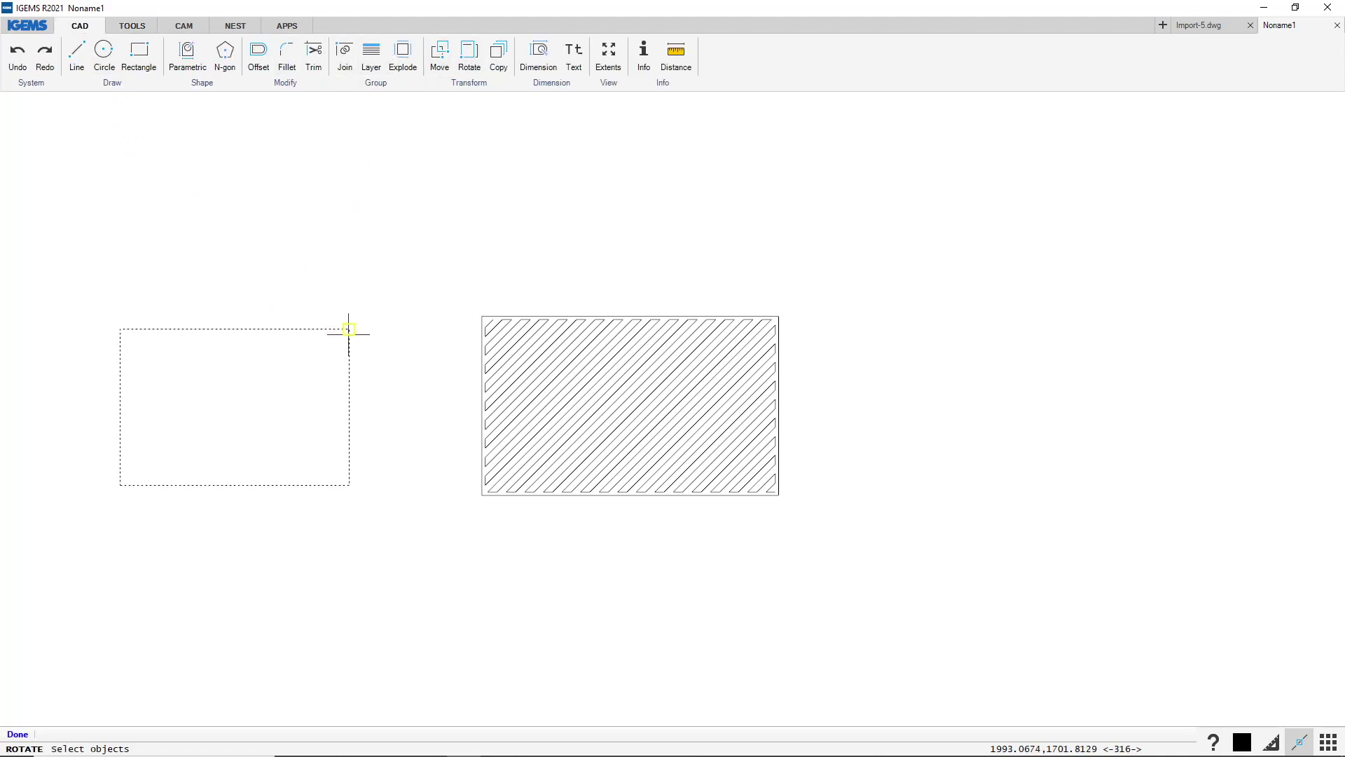
right_click(284, 413)
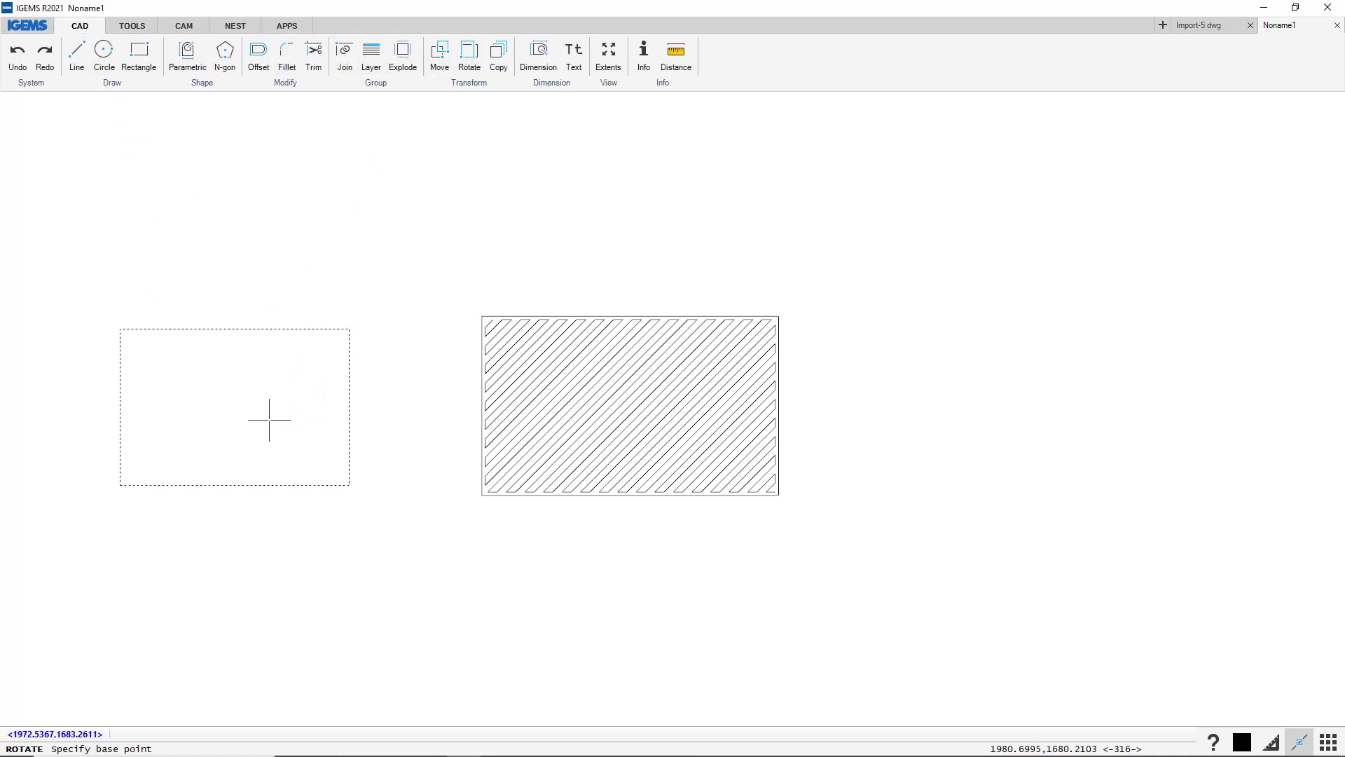
left_click(232, 414)
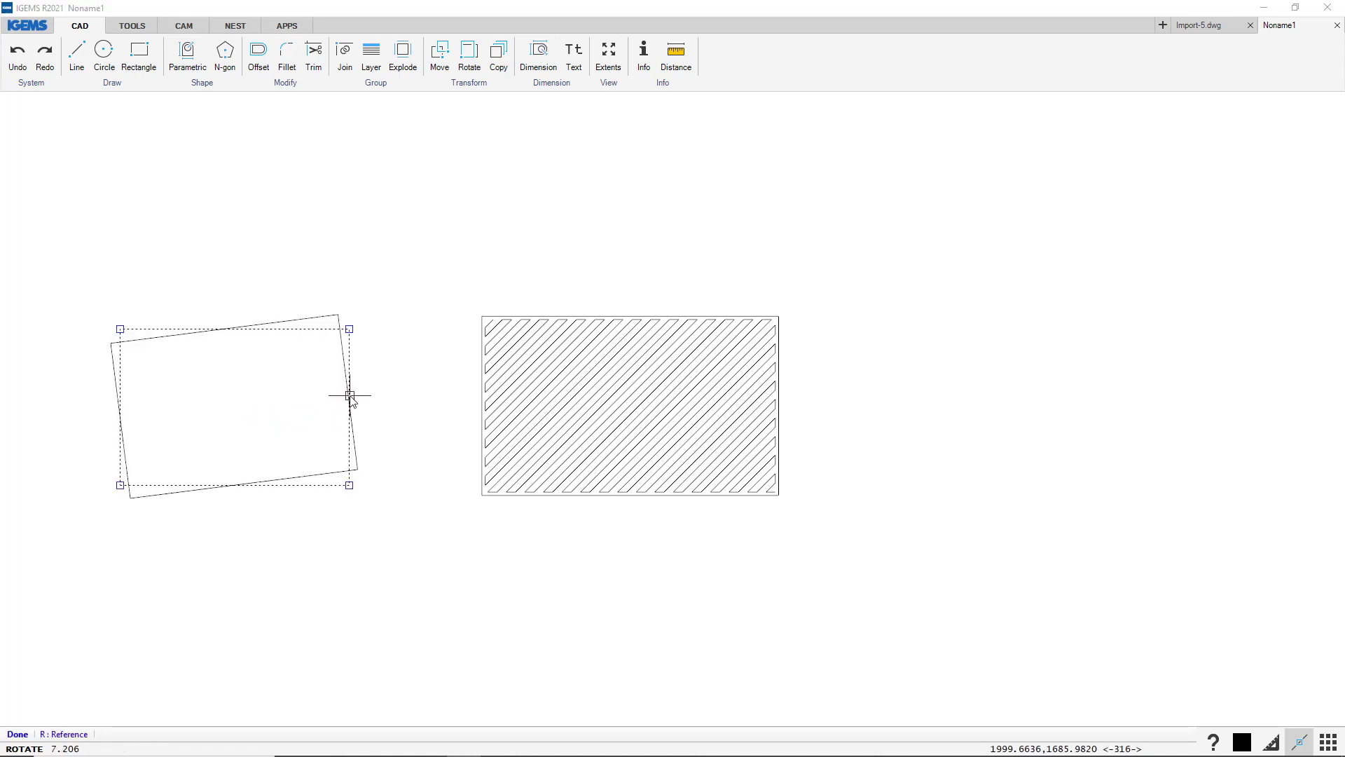
left_click(349, 396)
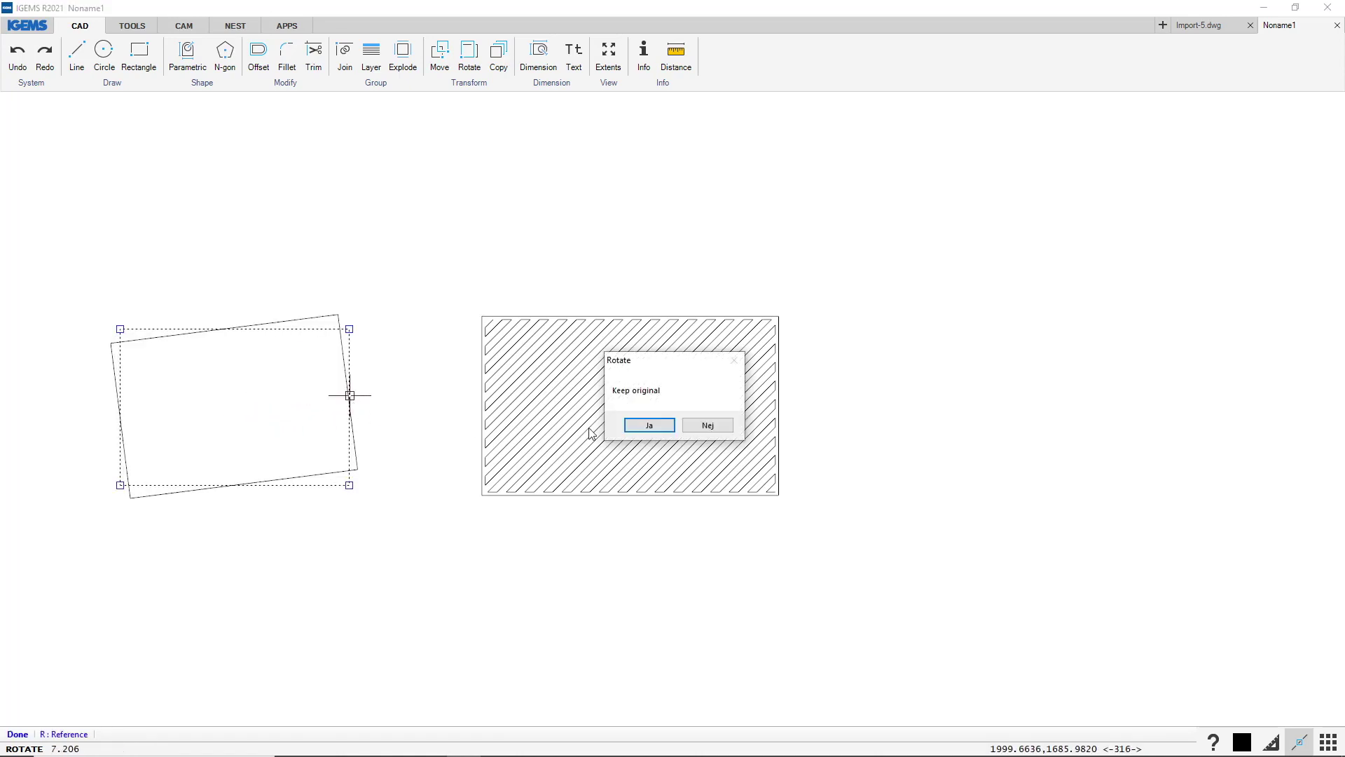
left_click(707, 425)
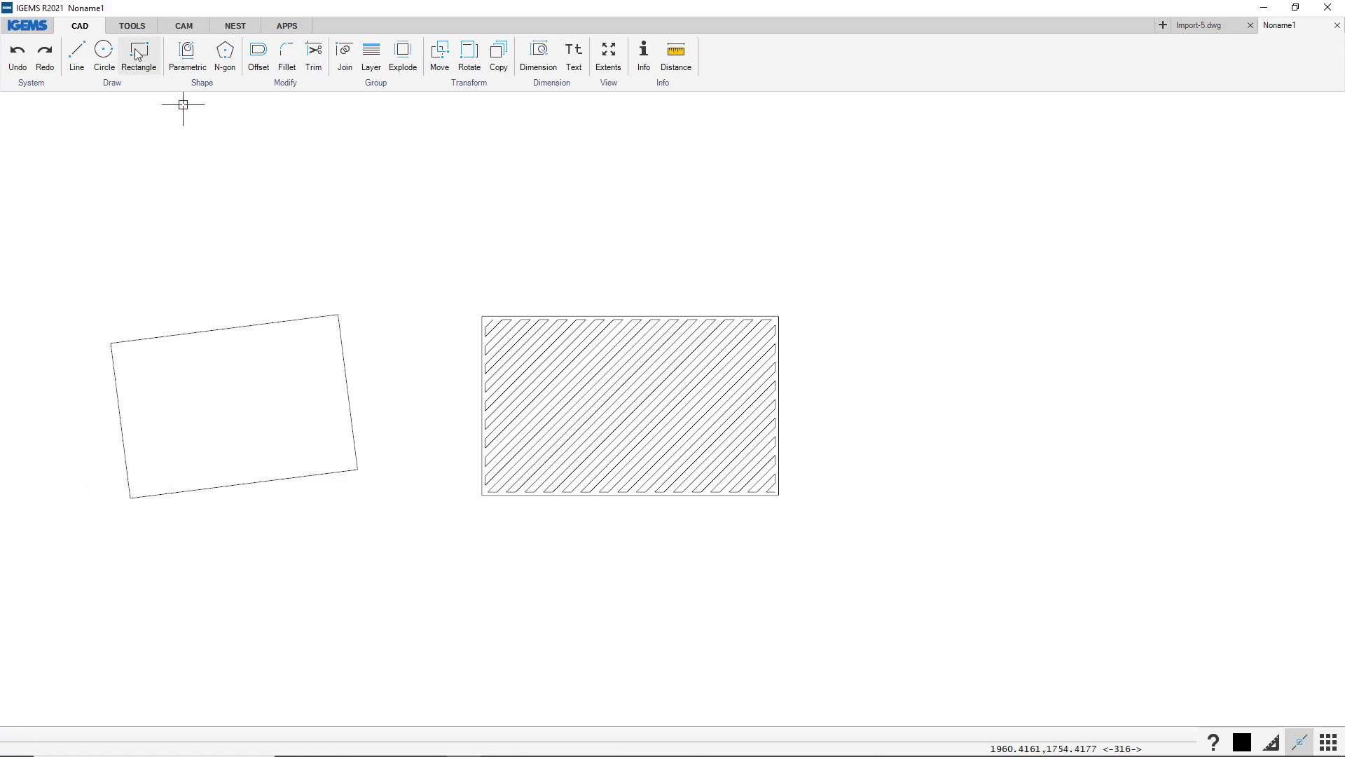
Square the tilted rectangle to the drawing axes with the CAM Align tool.
left_click(127, 27)
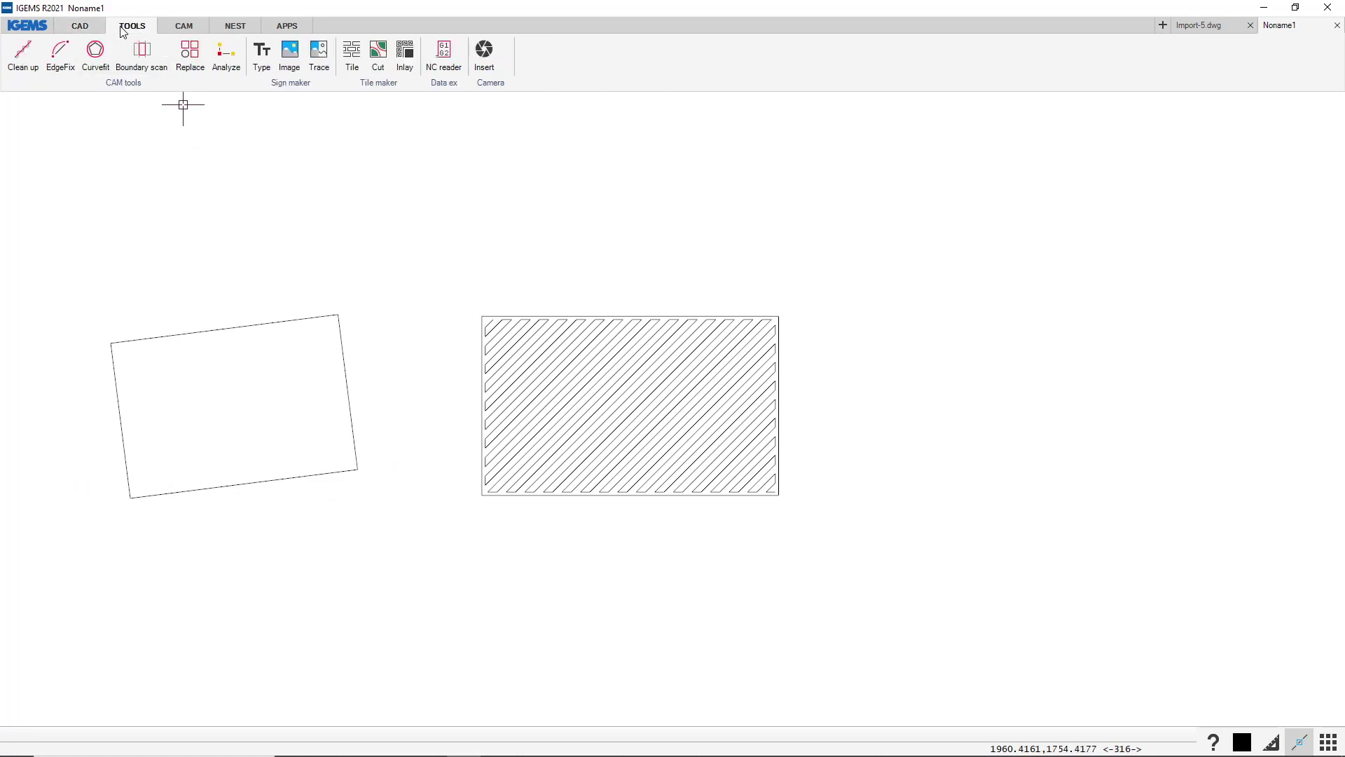
left_click(106, 85)
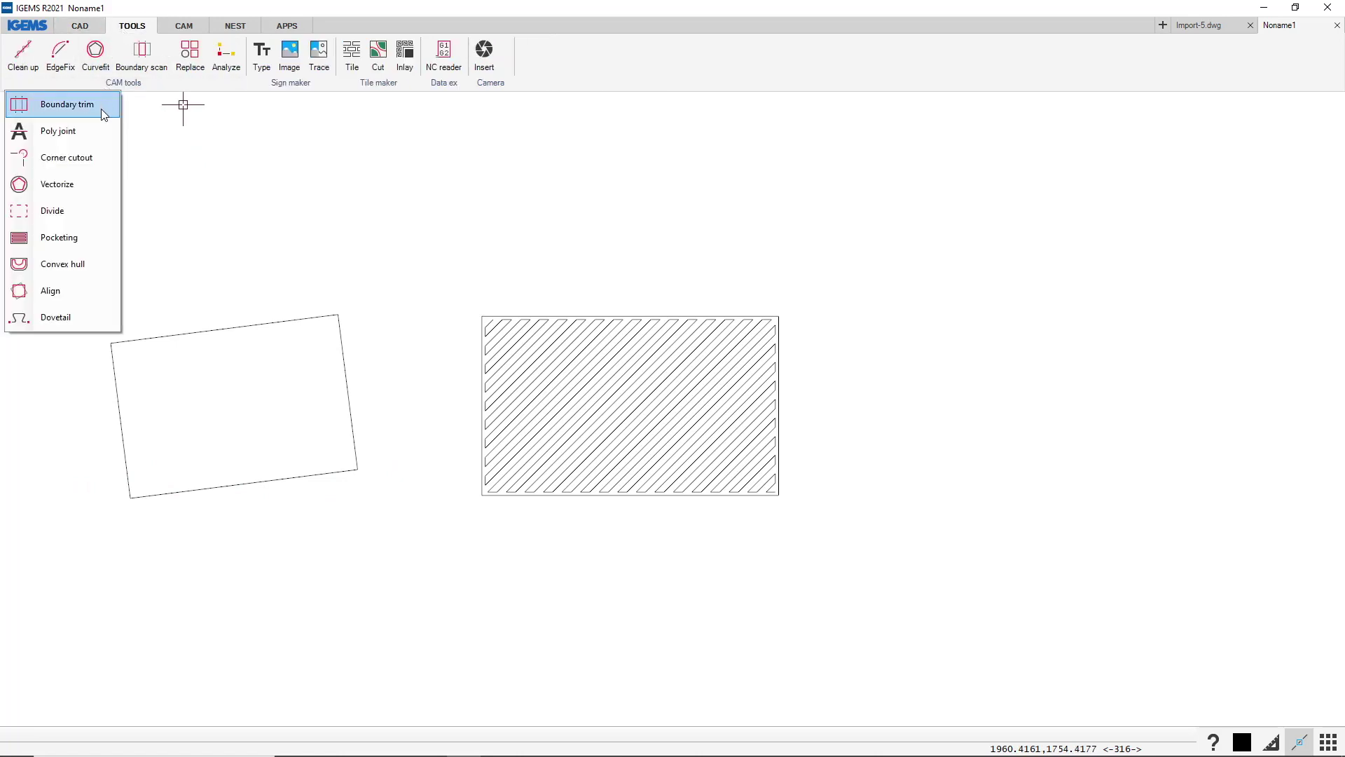
left_click(88, 290)
left_click_drag(424, 280, 92, 532)
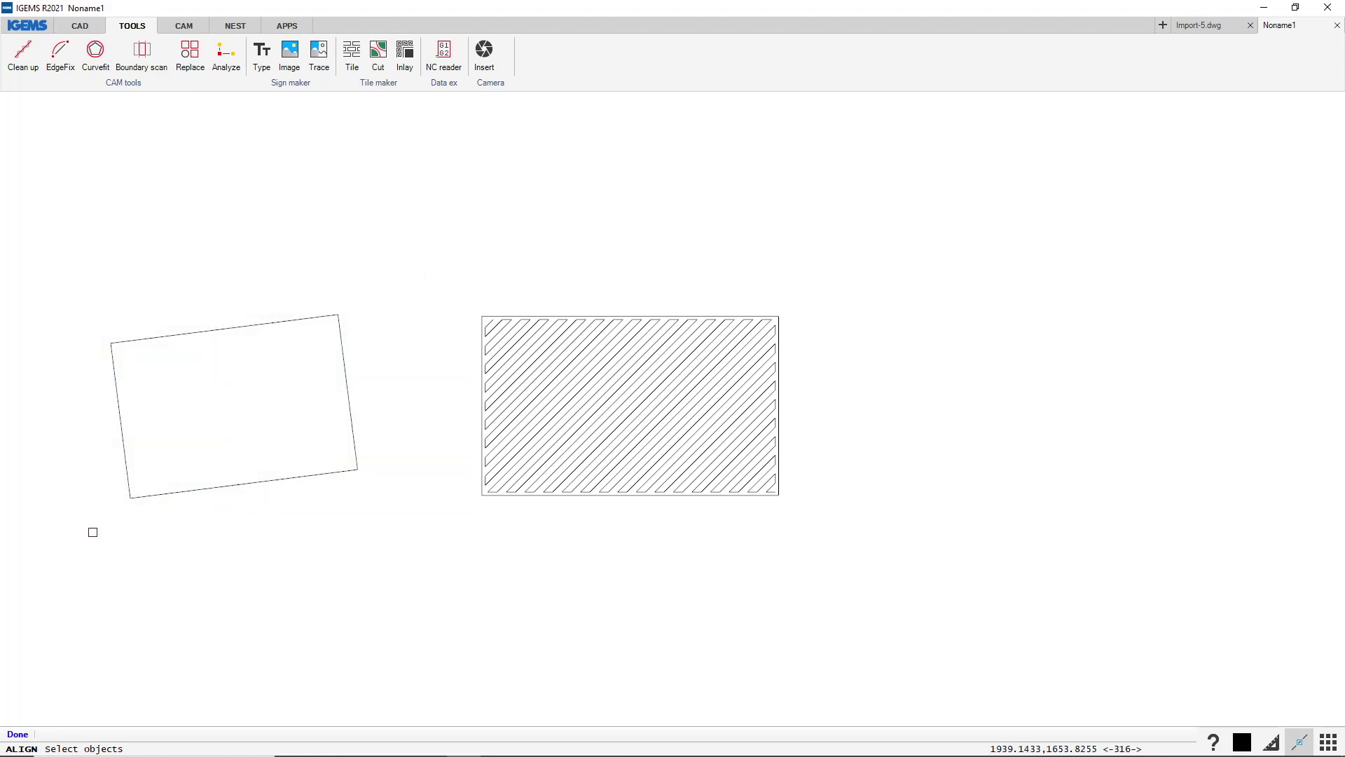
right_click(224, 433)
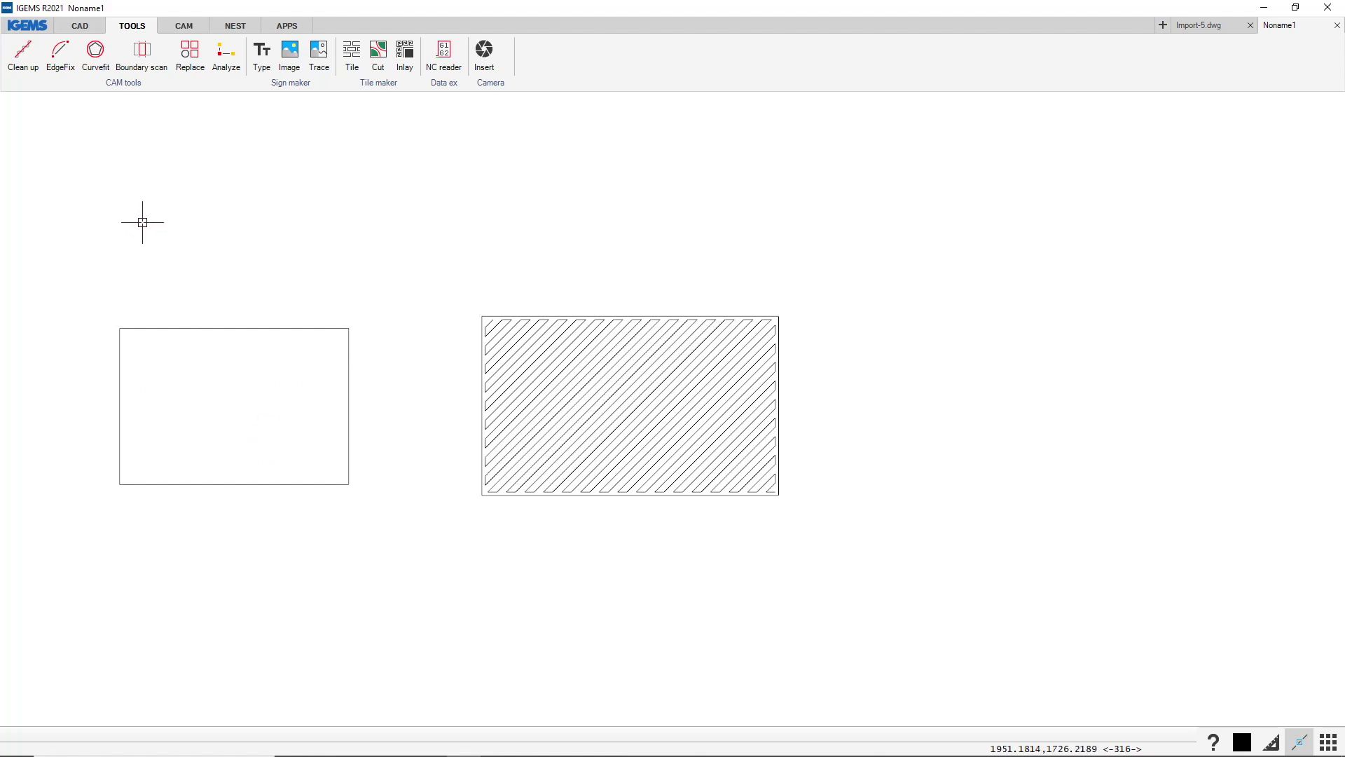
Set a two-point dovetail width and run dovetails along the top, right, bottom and left edges.
left_click(105, 85)
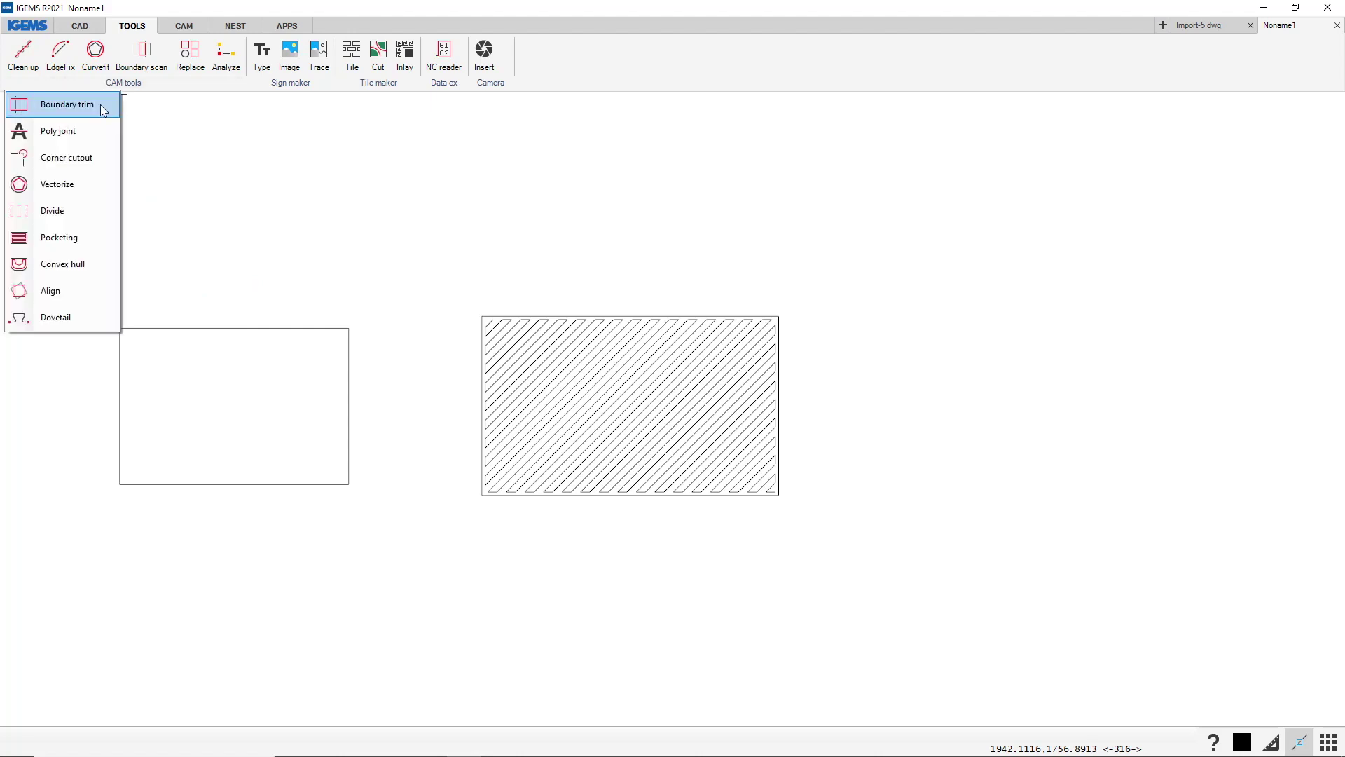
left_click(70, 321)
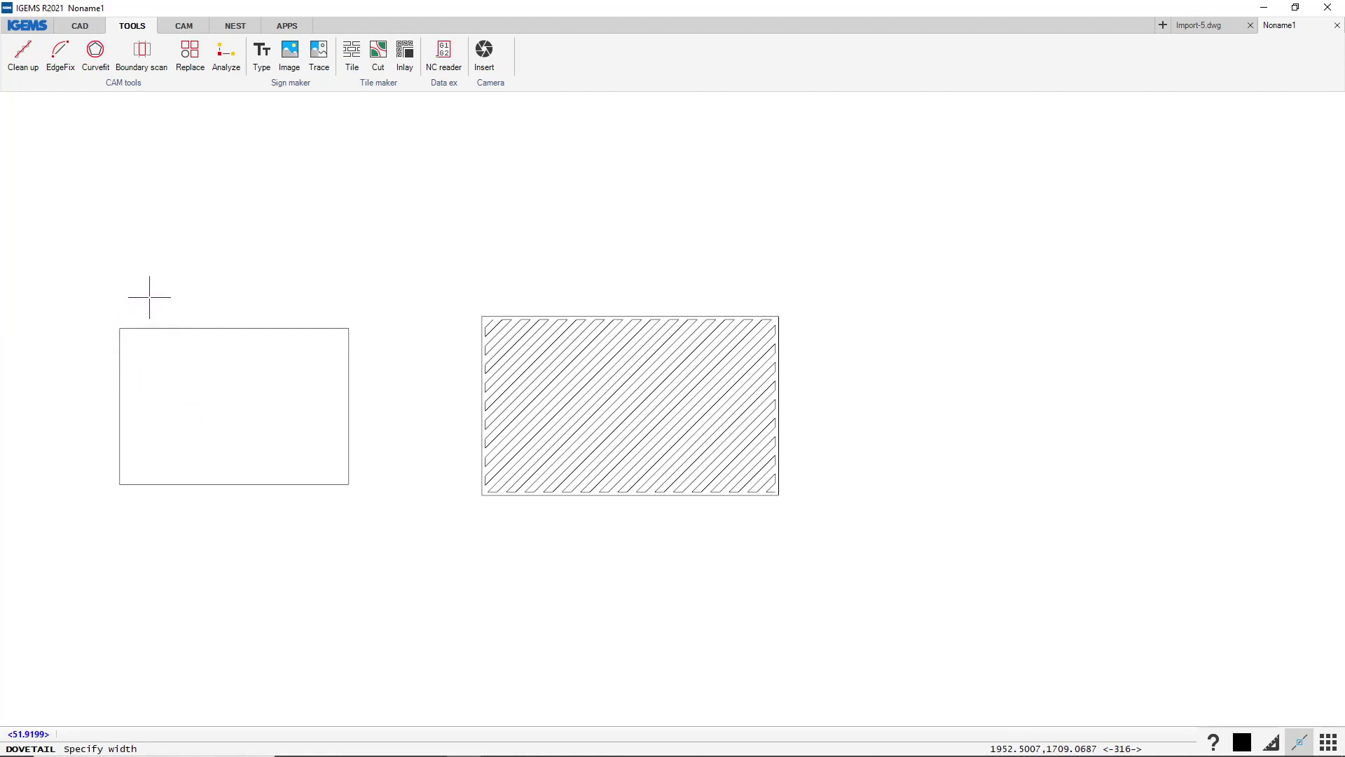
scroll(132, 312, "up", 3)
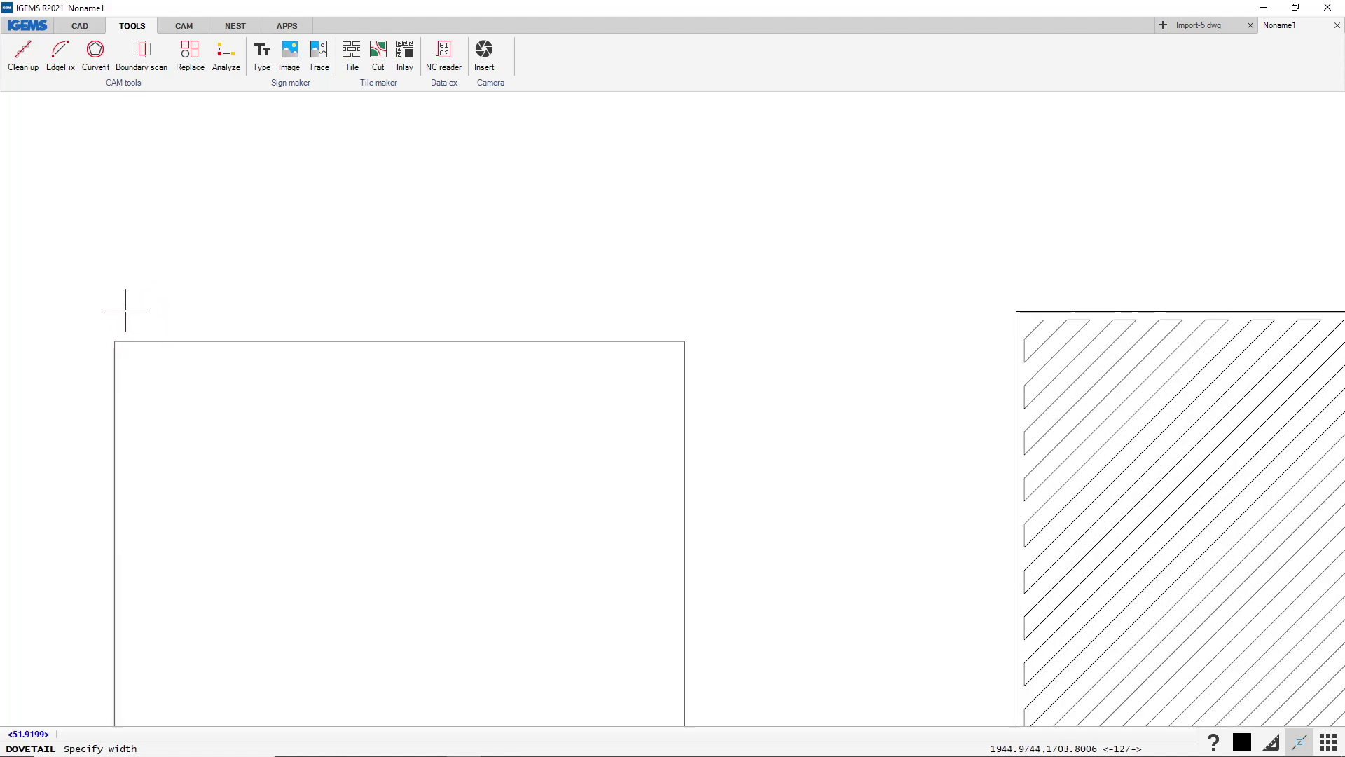
left_click(135, 301)
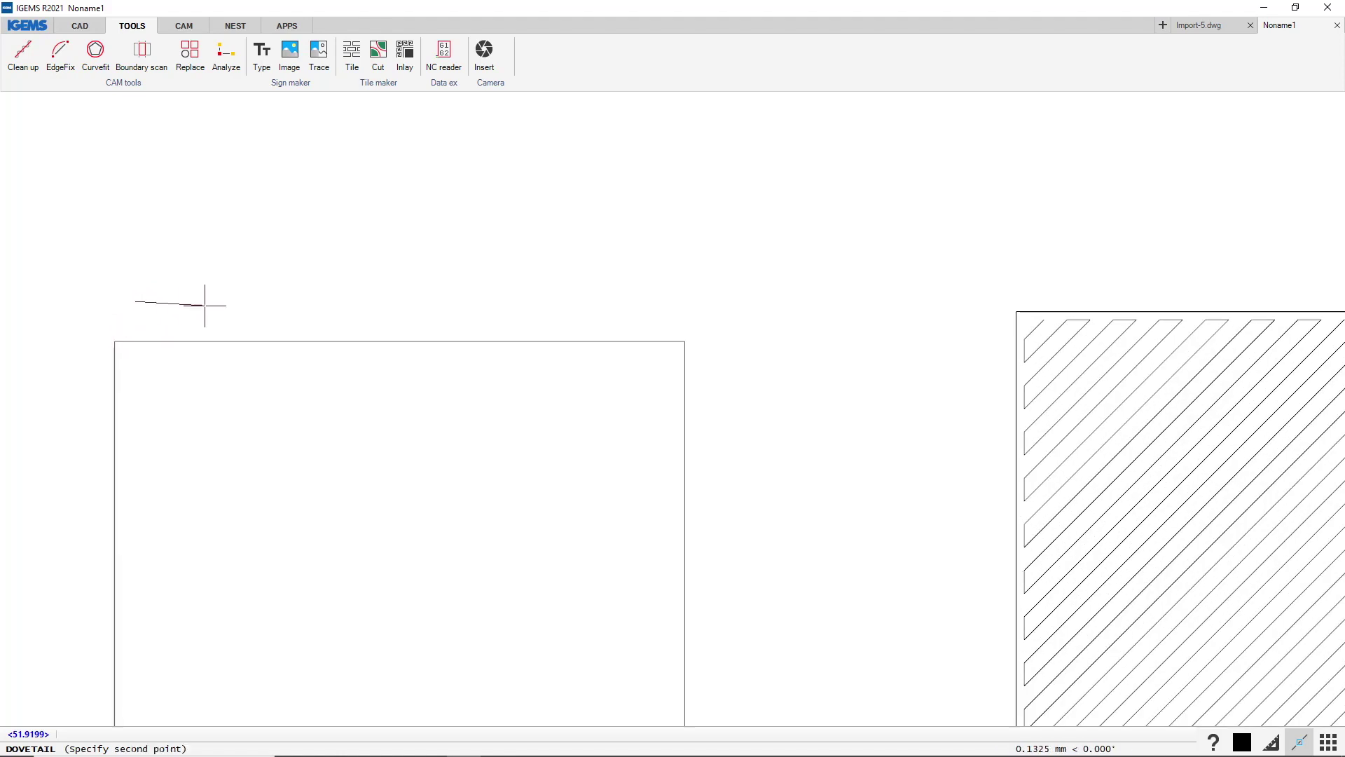
left_click(170, 305)
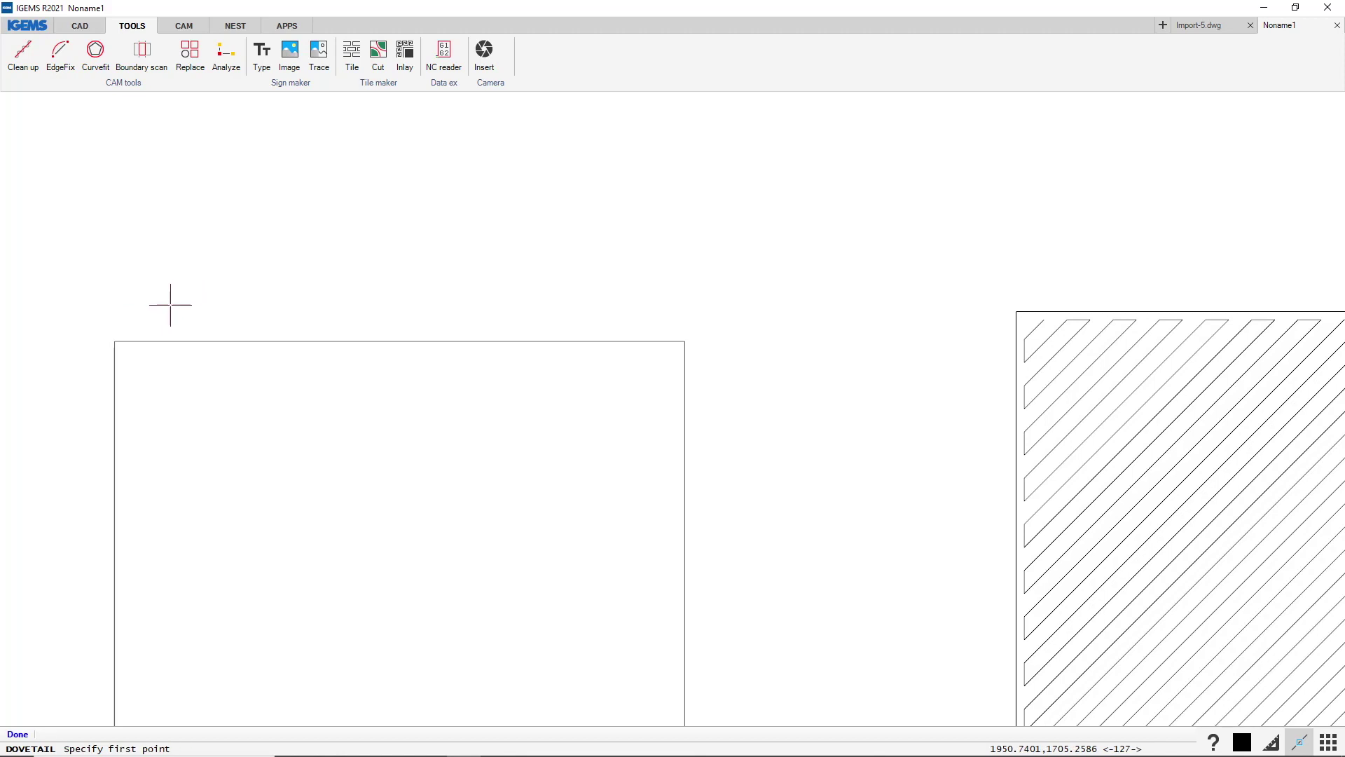
left_click(115, 342)
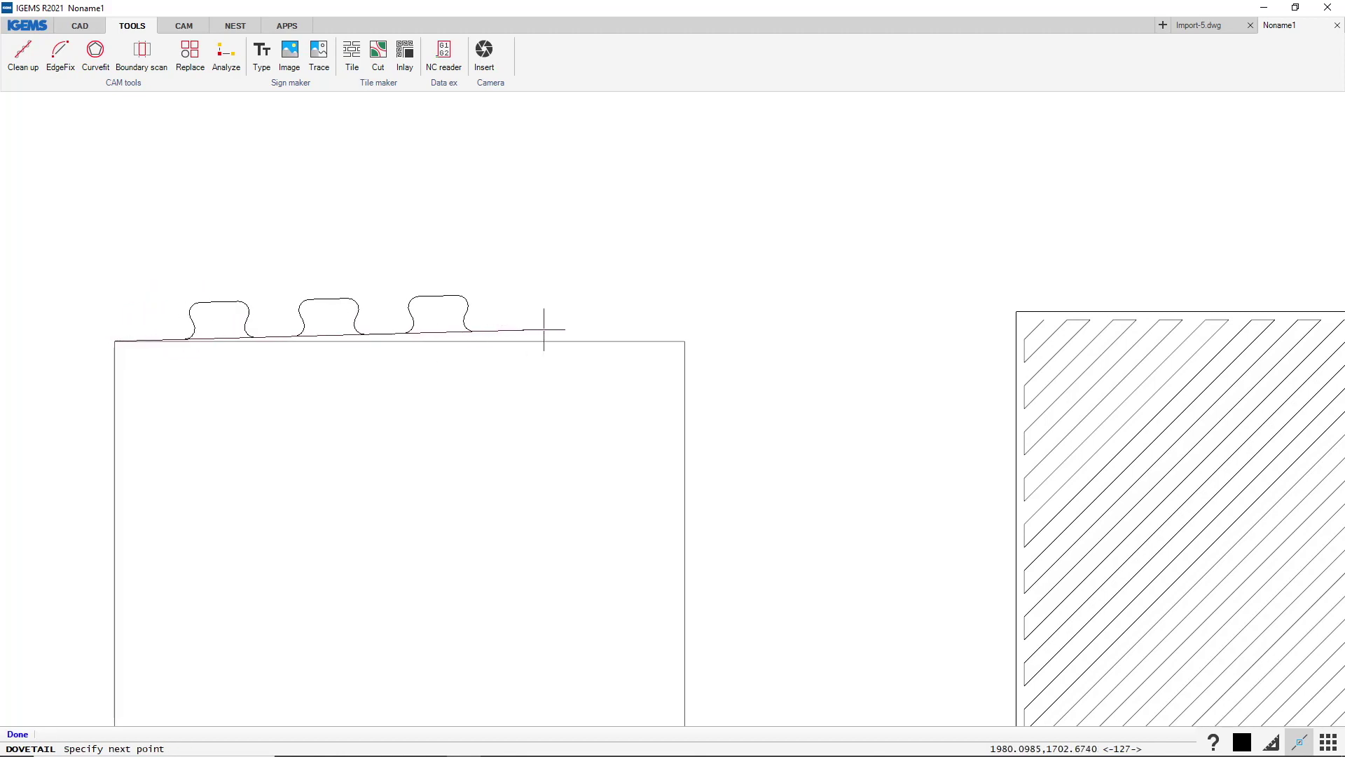
scroll(676, 306, "down", 3)
left_click(679, 319)
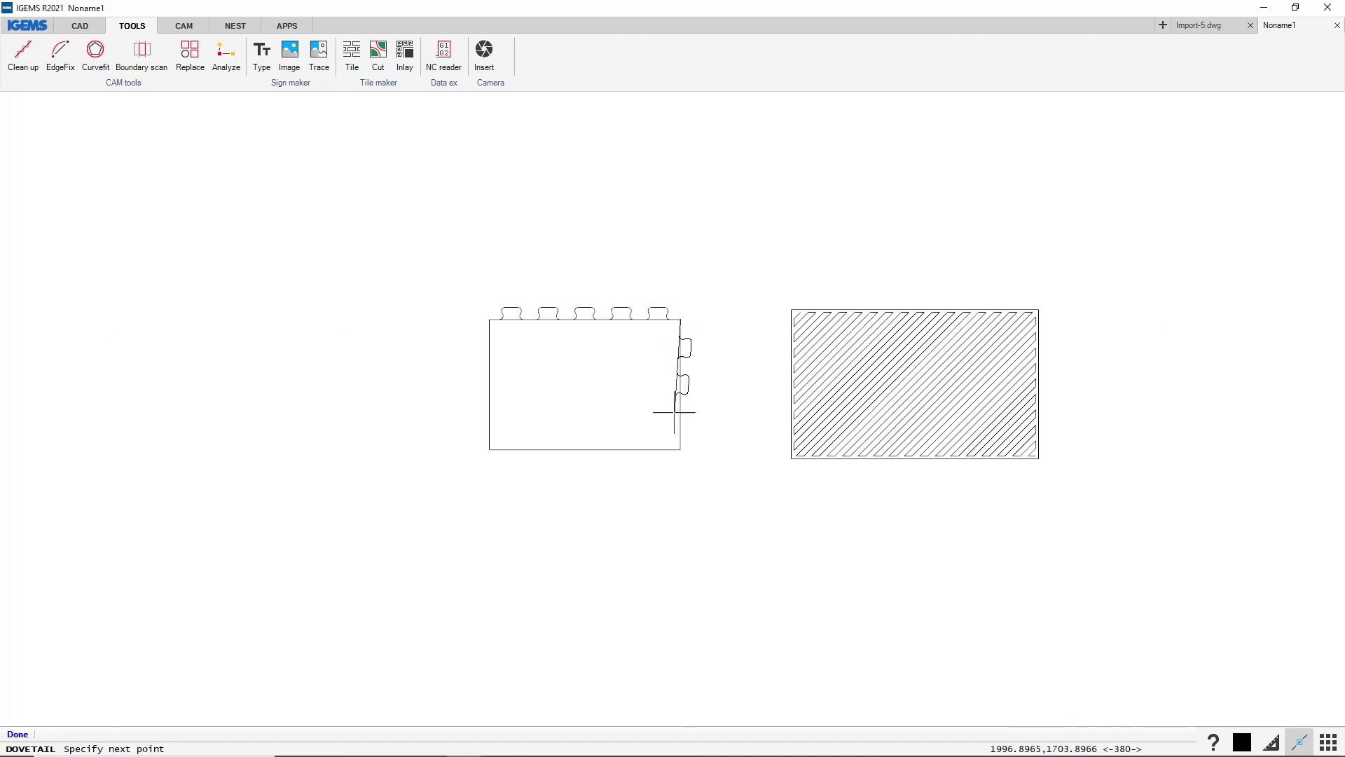
left_click(680, 448)
left_click(490, 449)
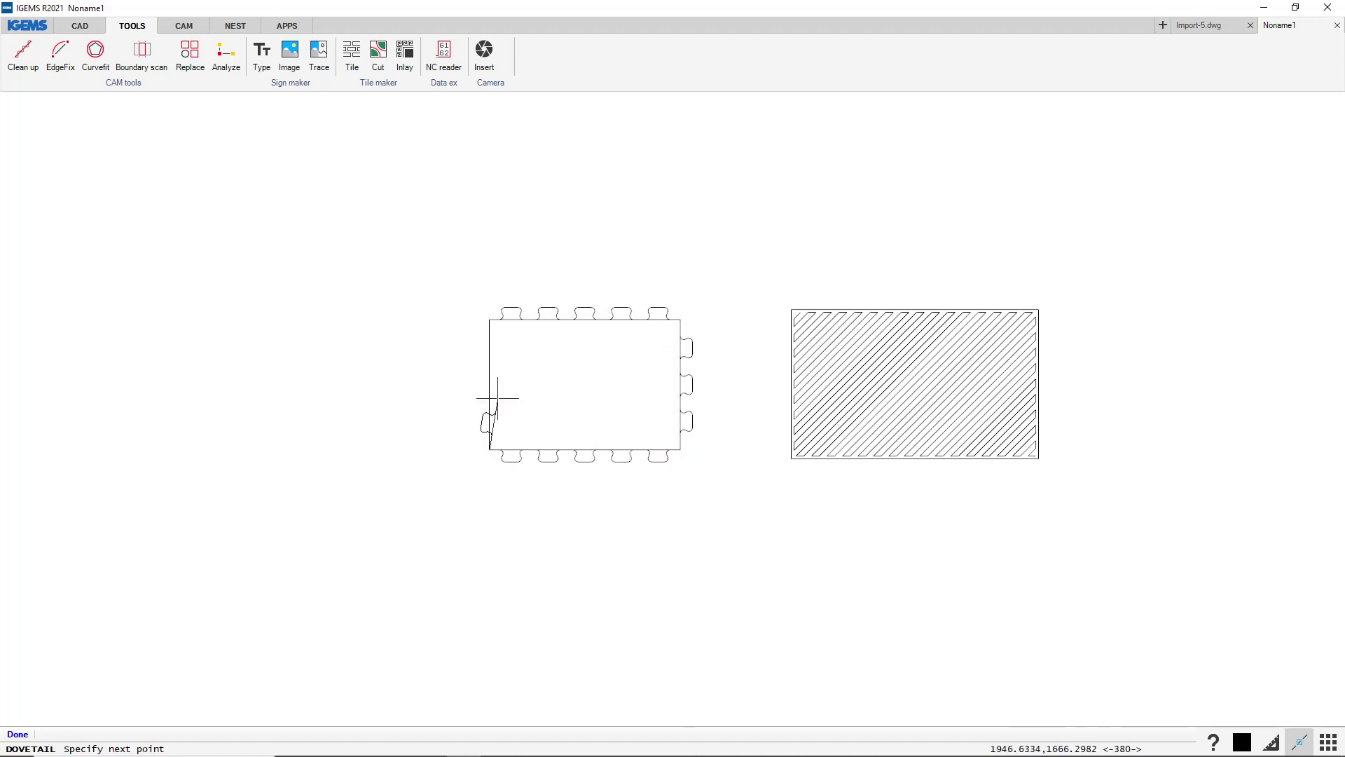
left_click(494, 321)
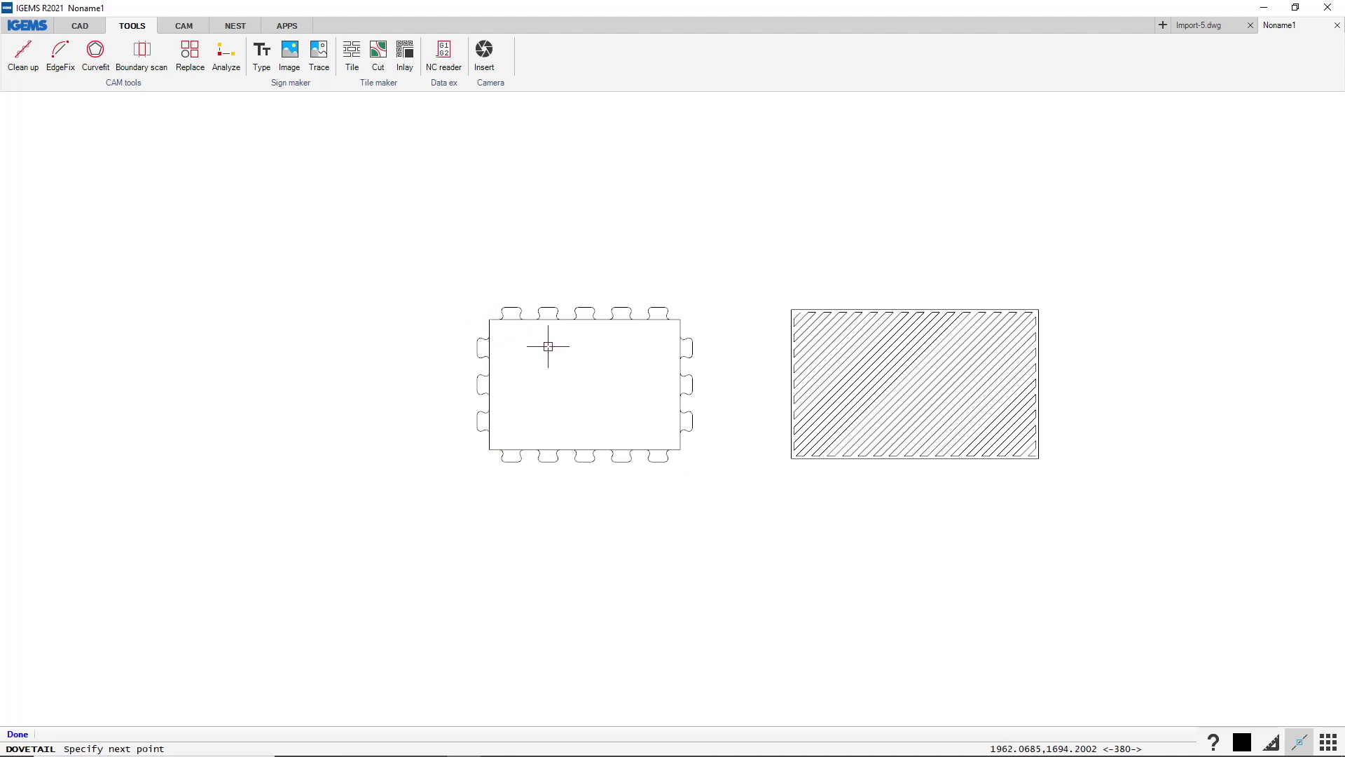
left_click_drag(678, 294, 482, 466)
key("ctrl+c")
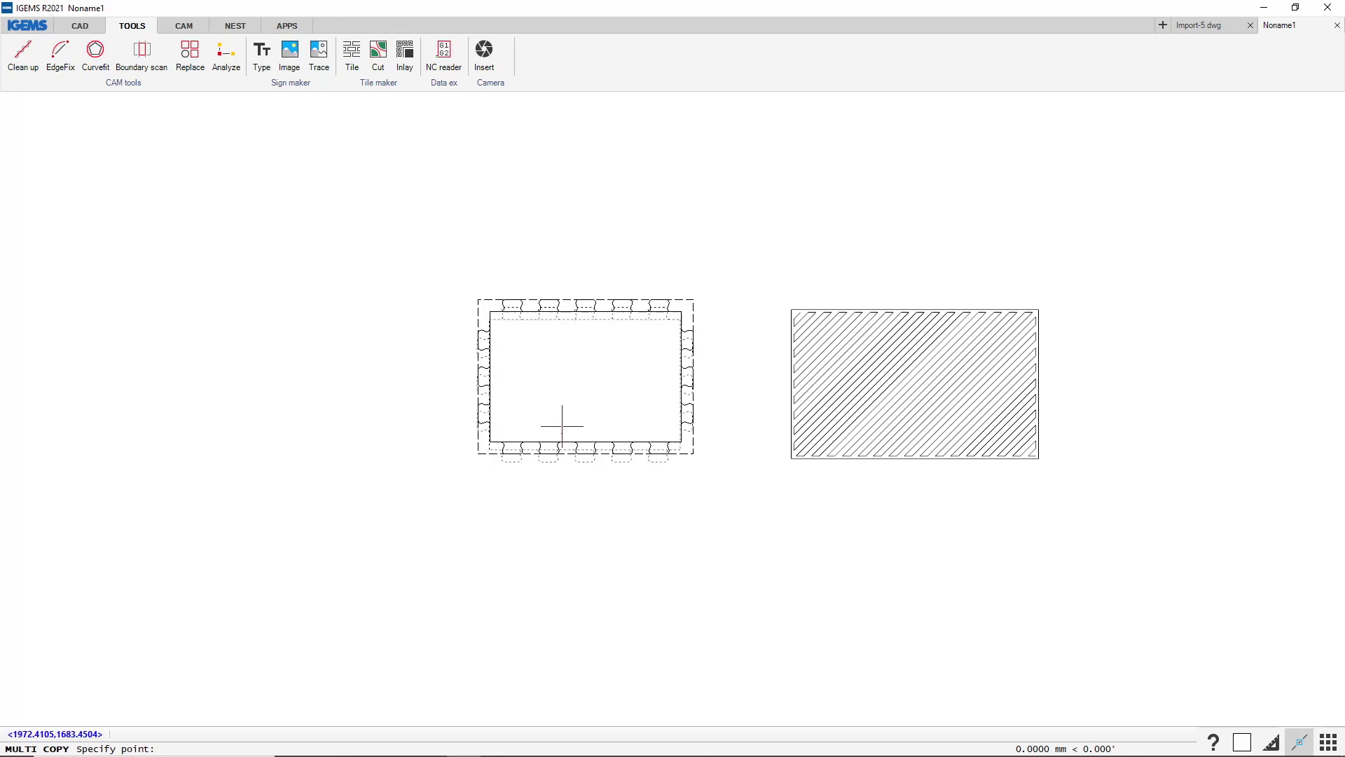
left_click(557, 435)
scroll(522, 284, "up", 4)
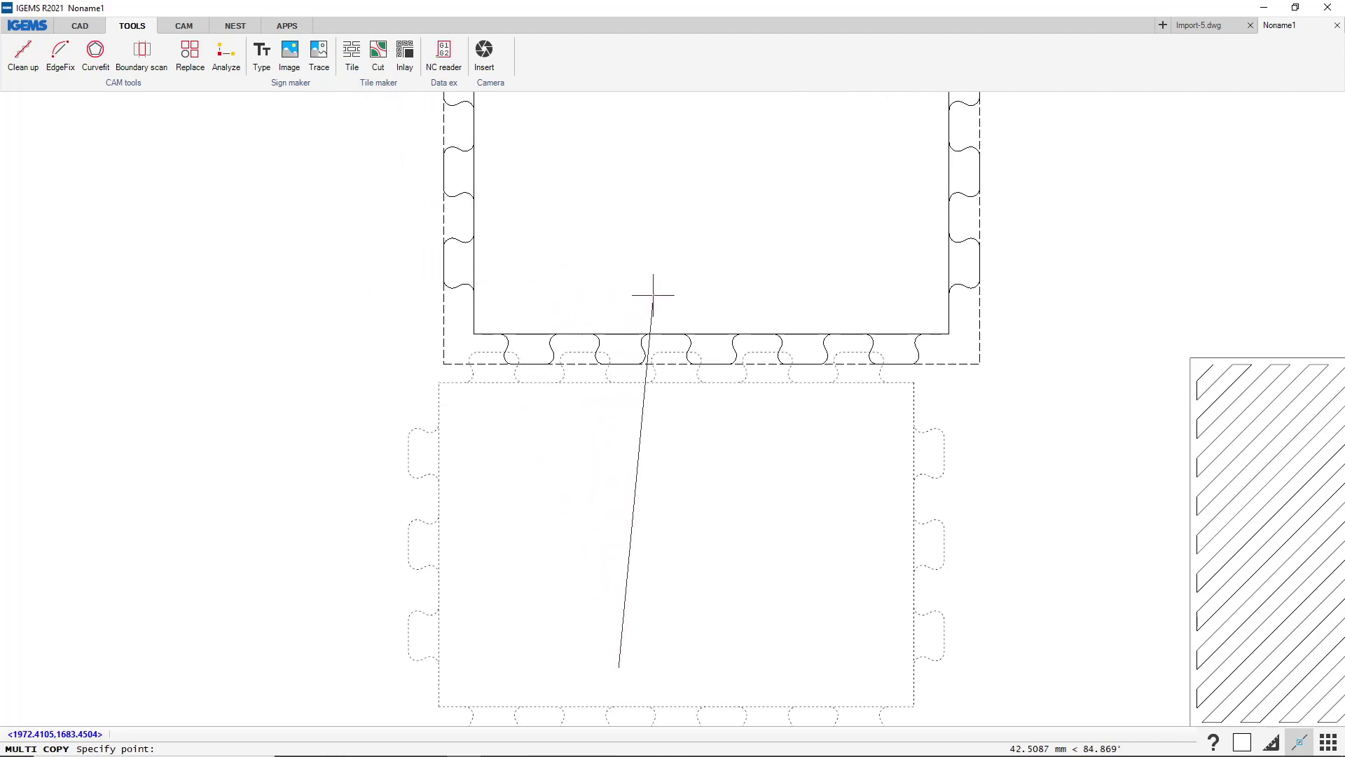
key("Escape")
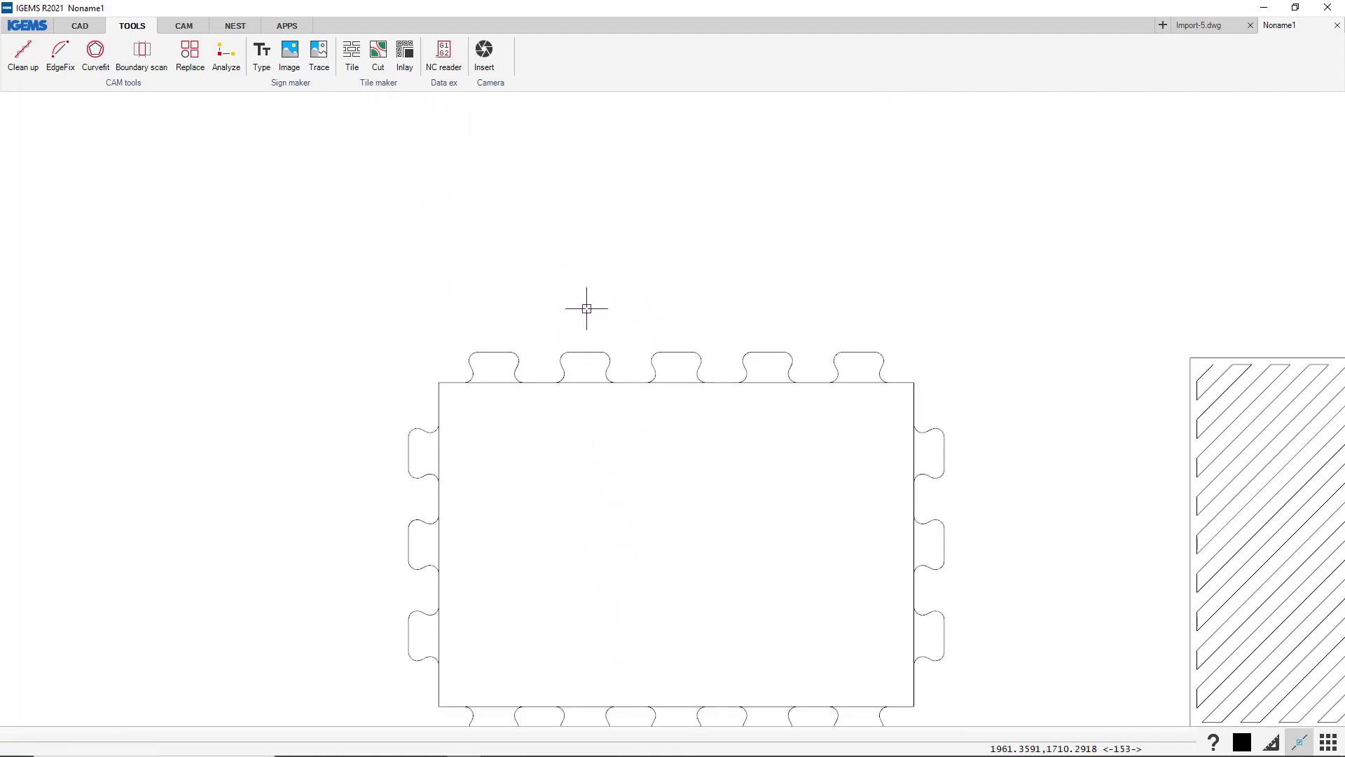
scroll(453, 330, "down", 3)
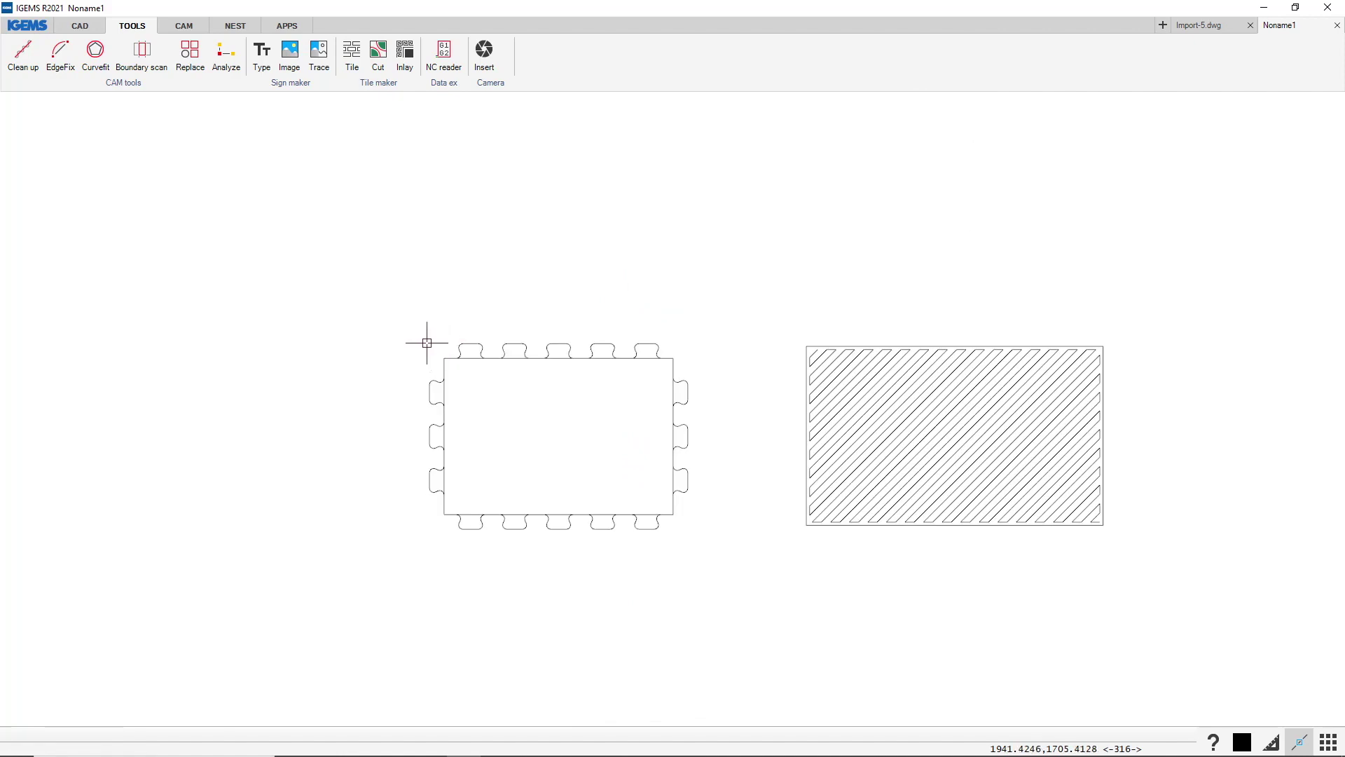
left_click(123, 87)
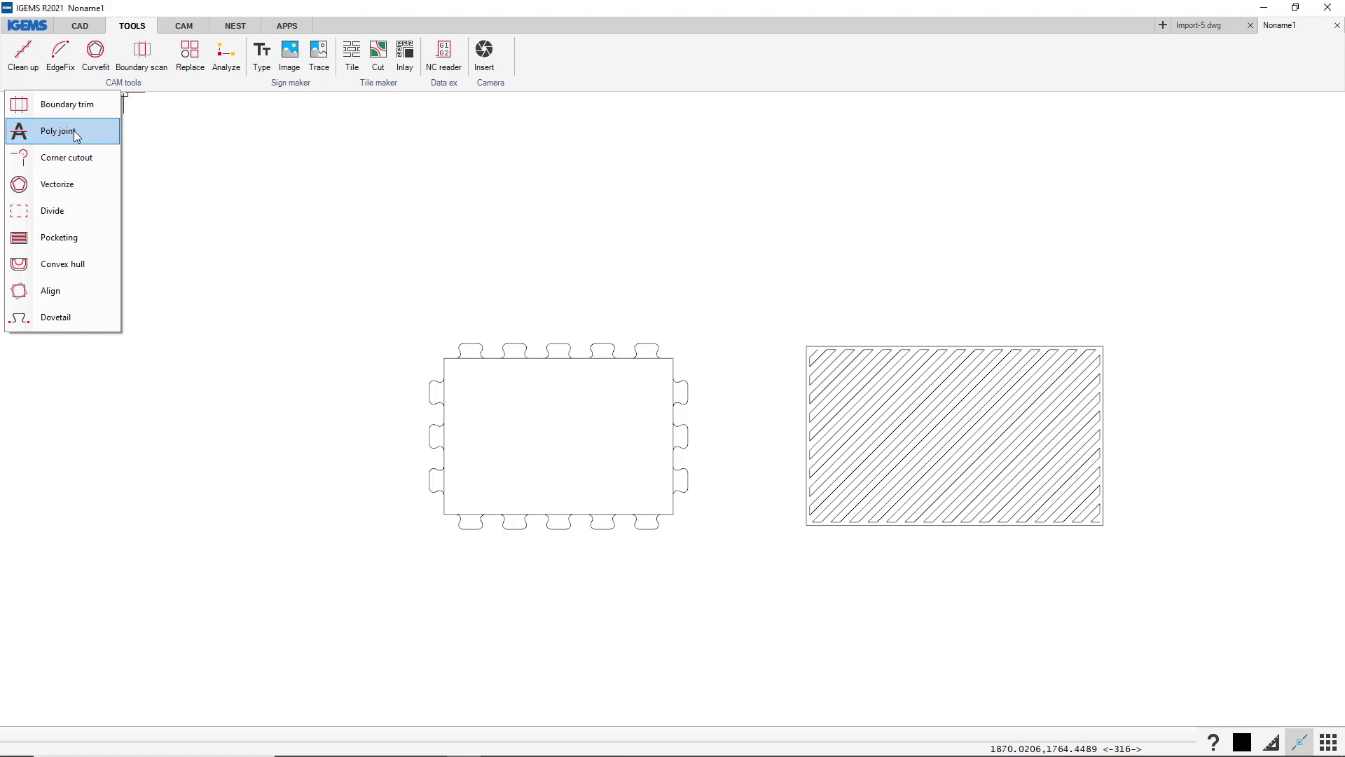
Select and delete all seven objects in the drawing.
left_click(258, 65)
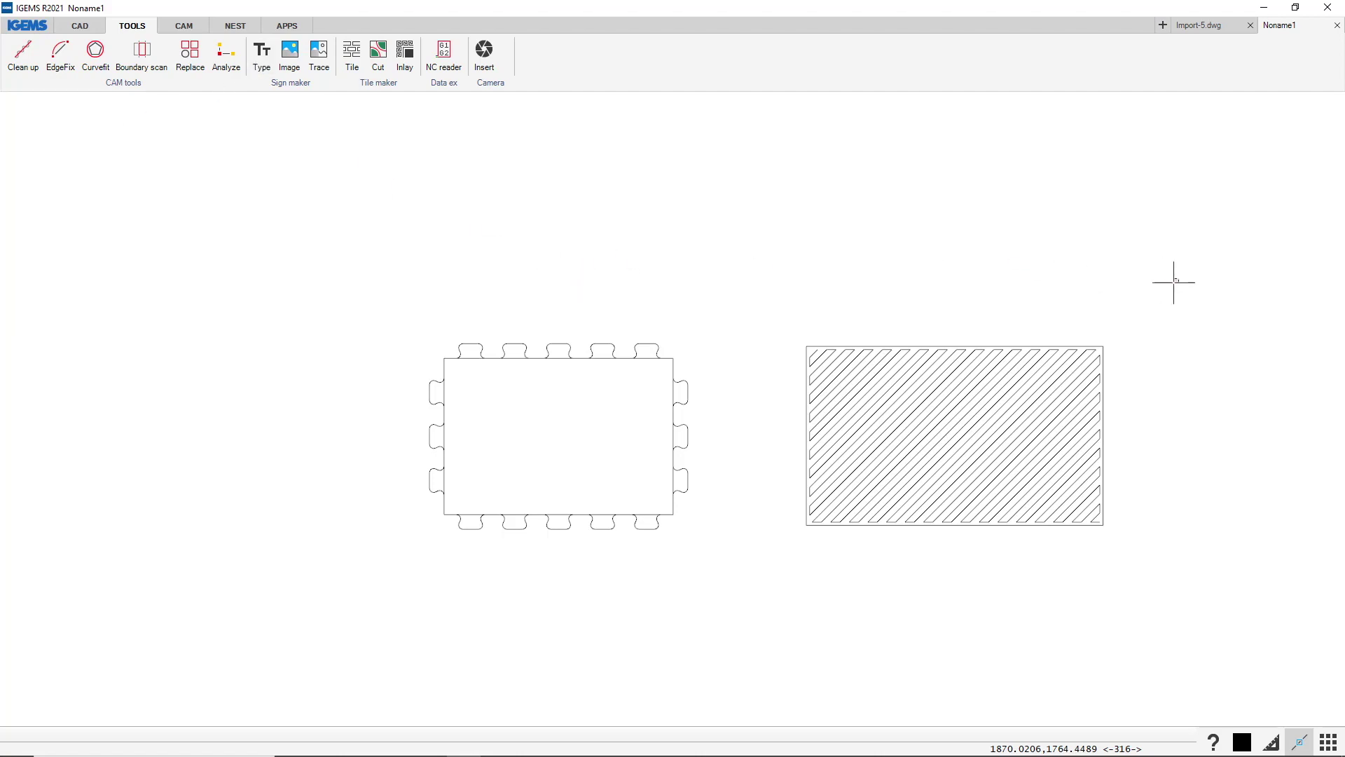
left_click_drag(1170, 282, 325, 560)
key("Delete")
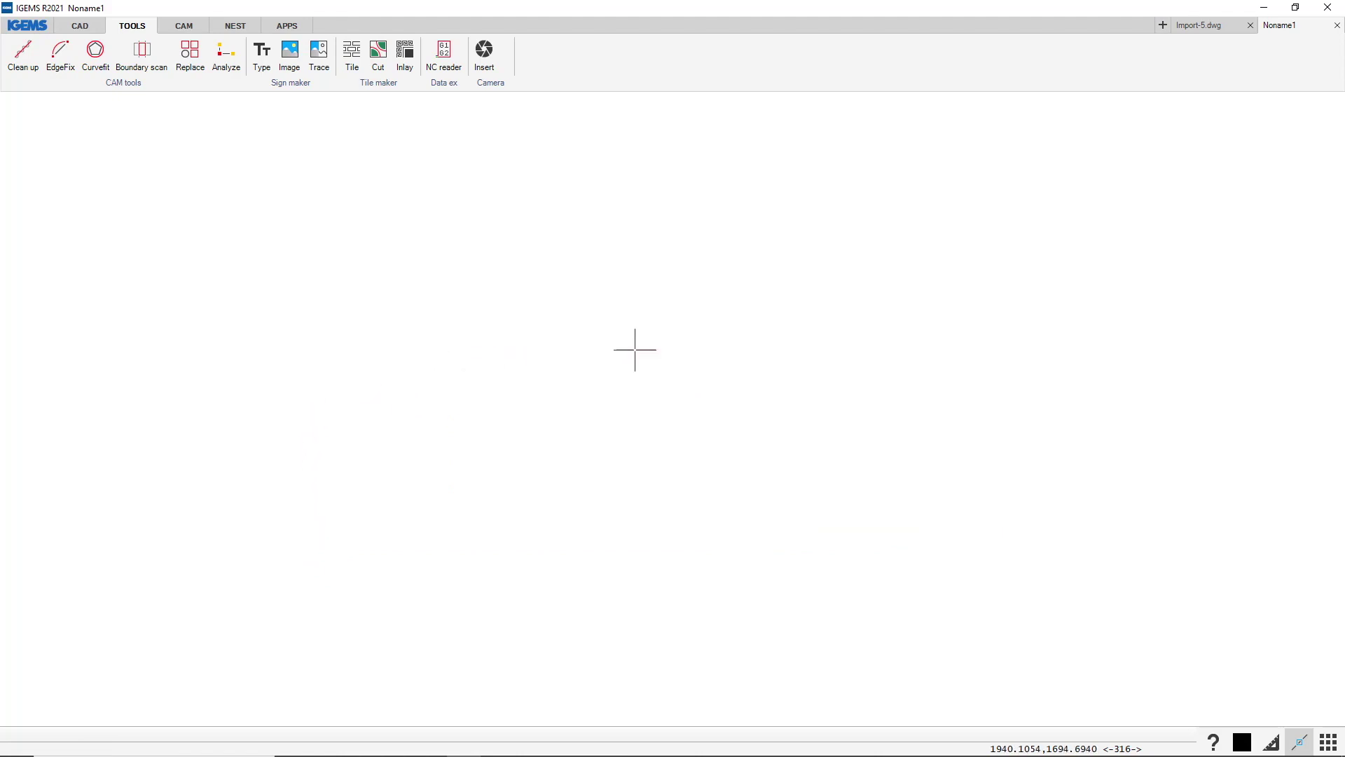
Draw a new circle by picking its centre and diameter.
key("c")
left_click(775, 366)
left_click(799, 592)
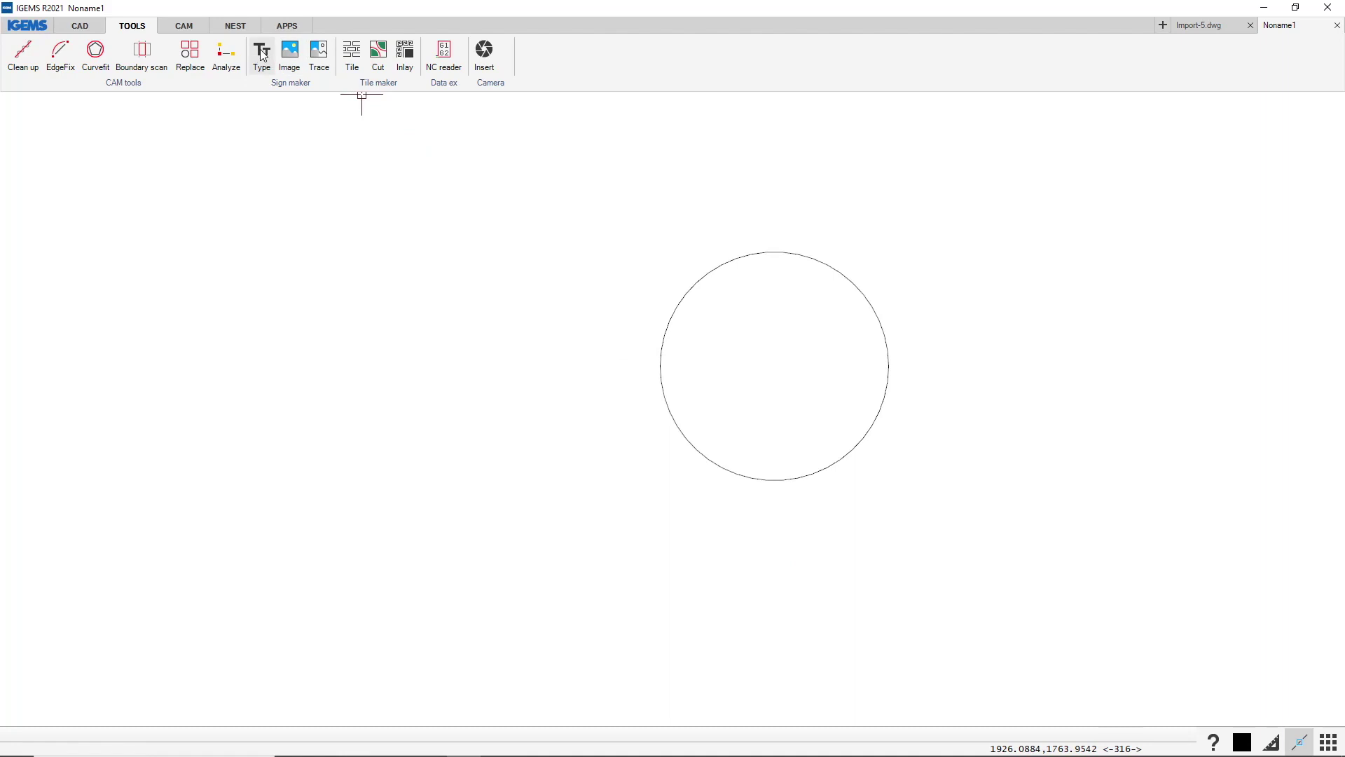
Open the Type font tracer, move it aside, and pick MS Gothic as the font.
left_click(319, 56)
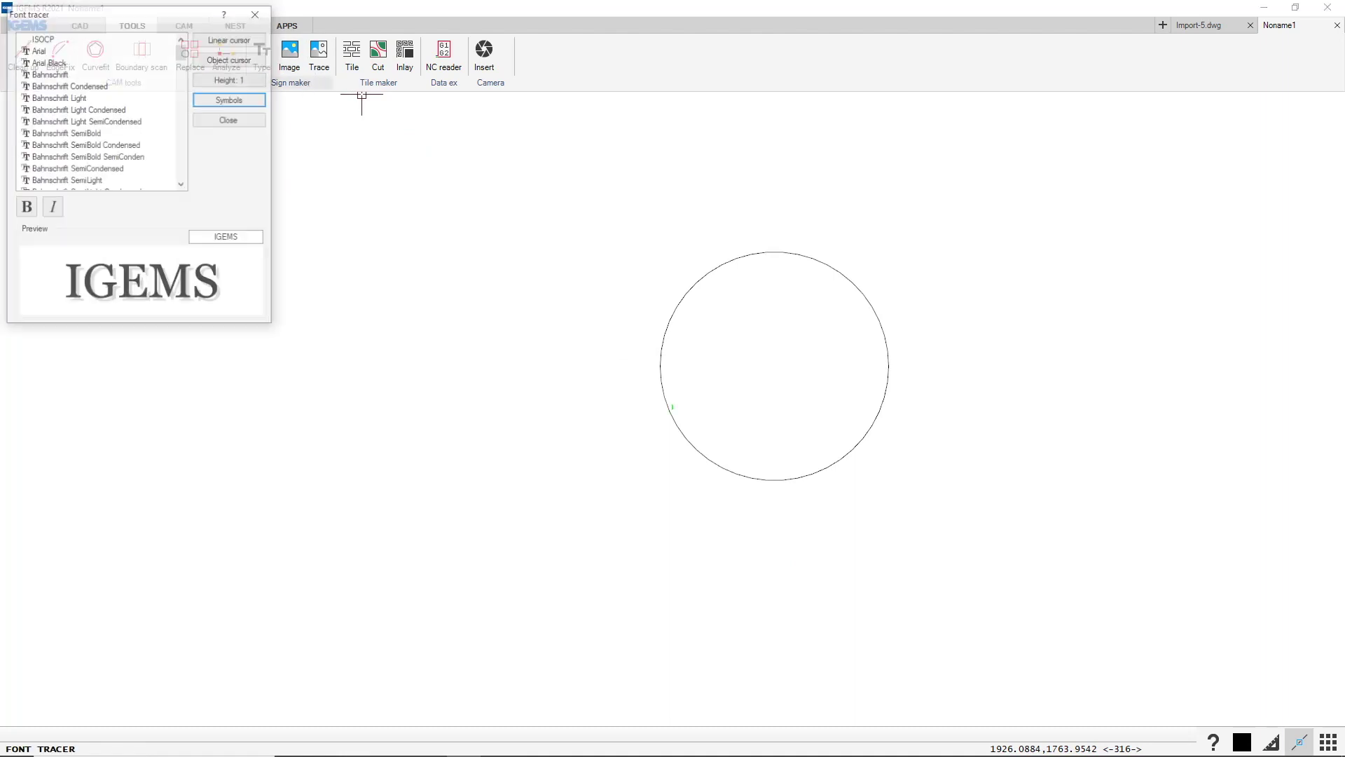
left_click_drag(150, 13, 289, 223)
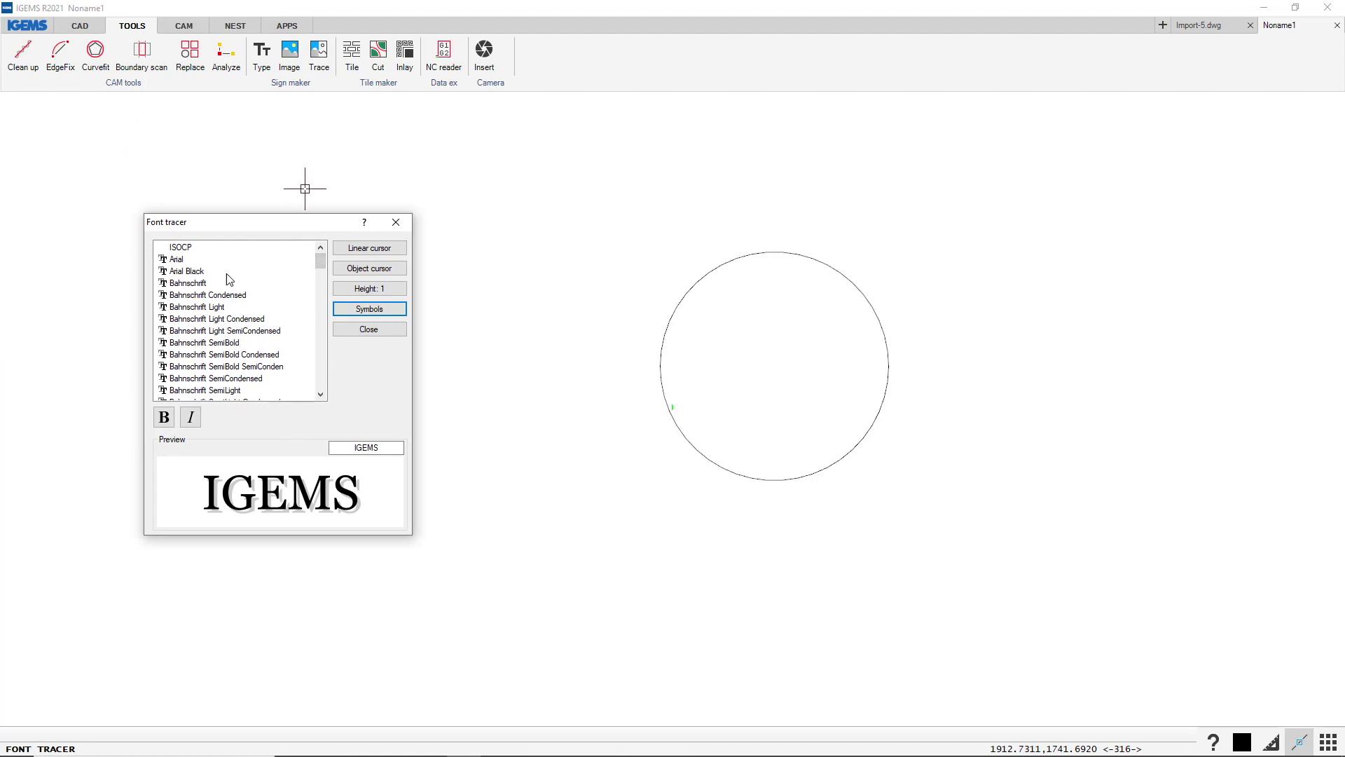
left_click_drag(321, 257, 330, 330)
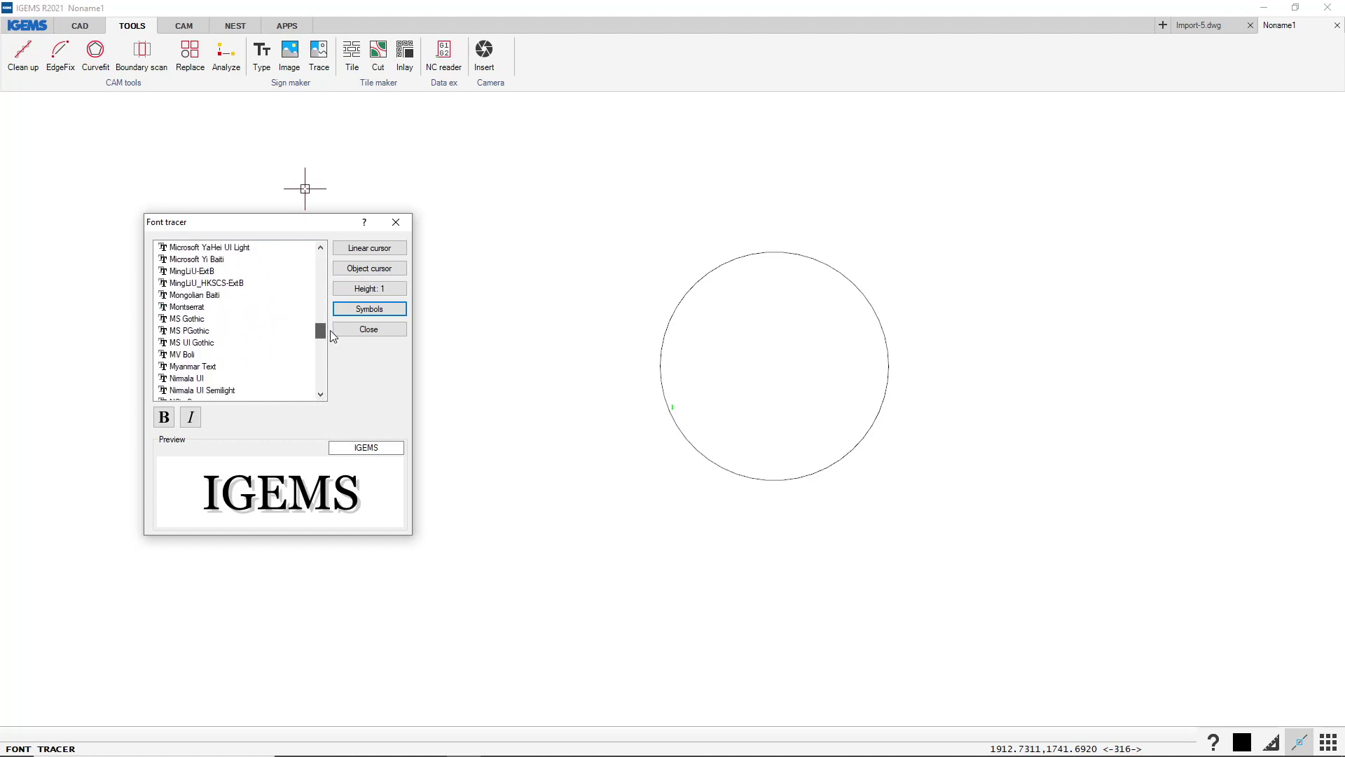
left_click(187, 320)
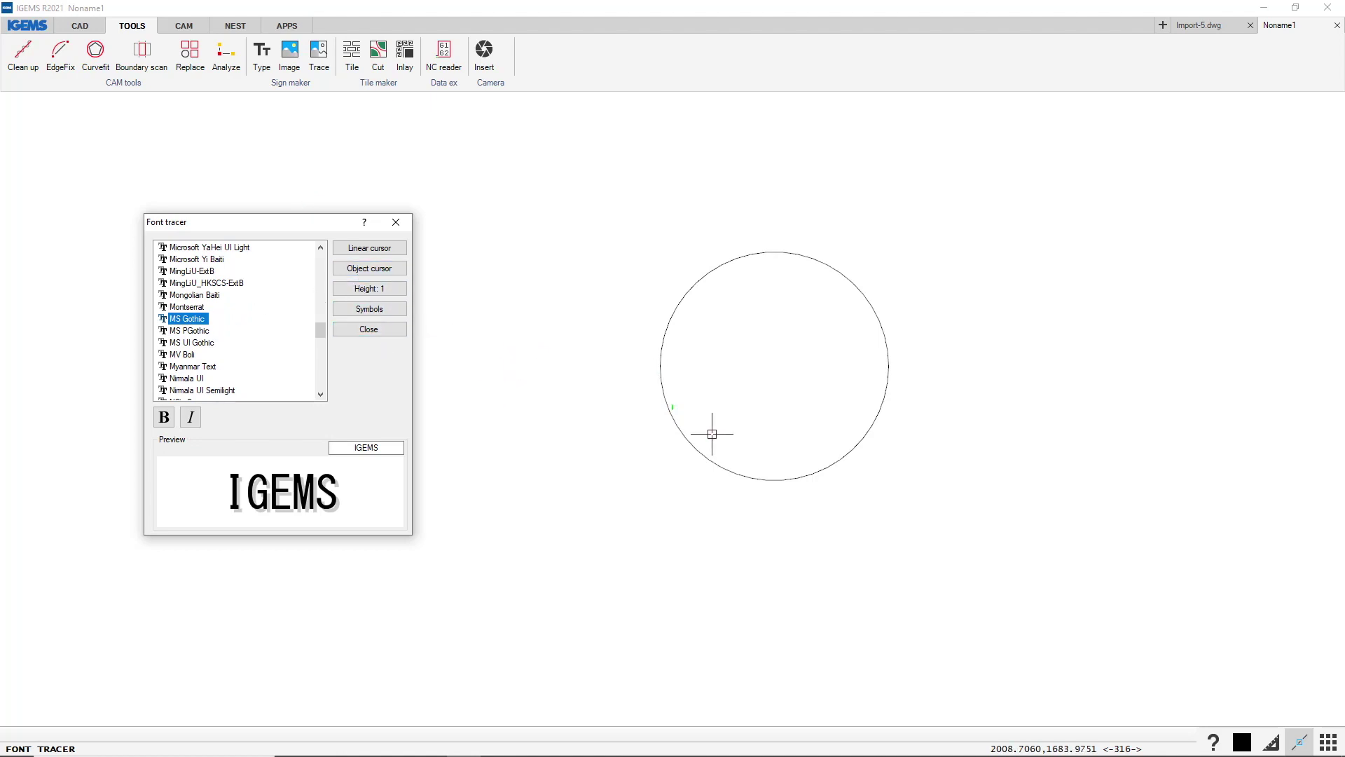
scroll(671, 410, "up", 6)
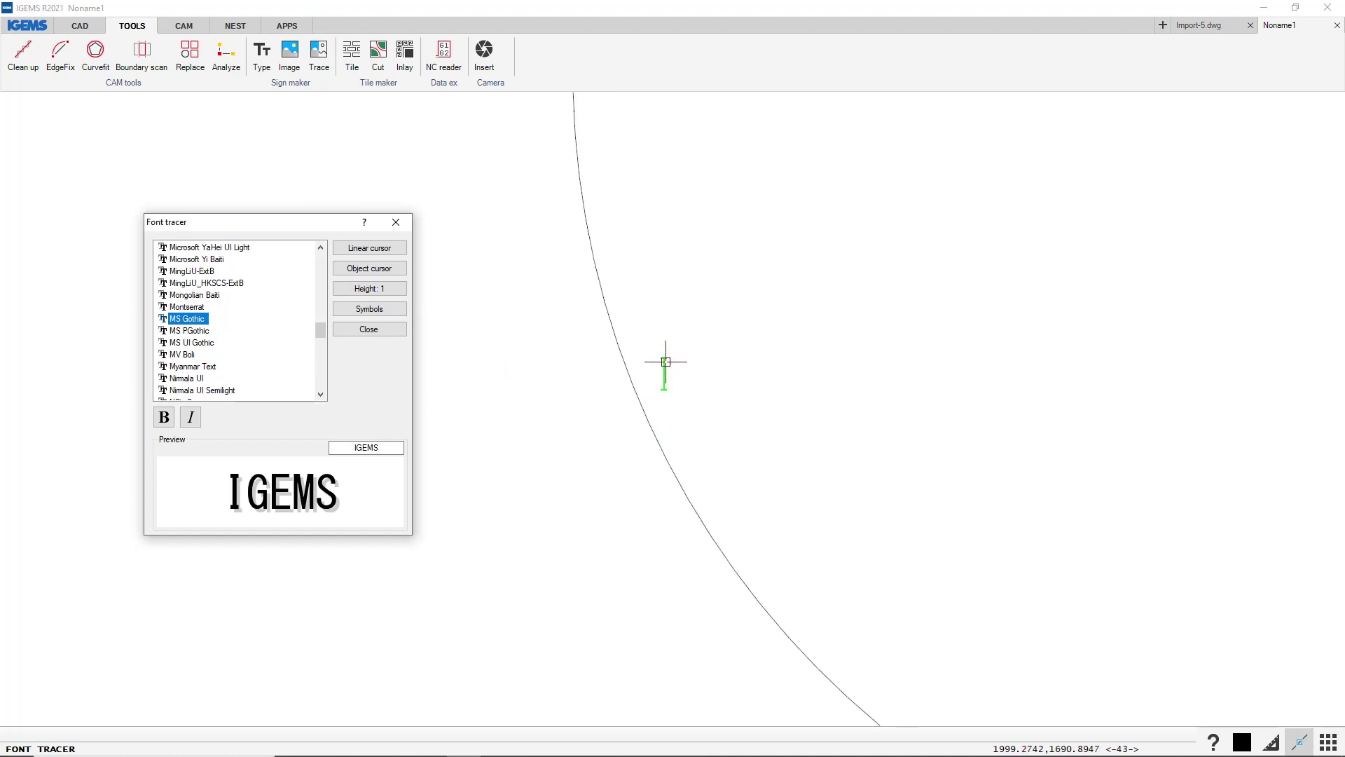
Set the text height to 6.5875 by picking two points in the drawing.
left_click(370, 289)
scroll(396, 503, "down", 3)
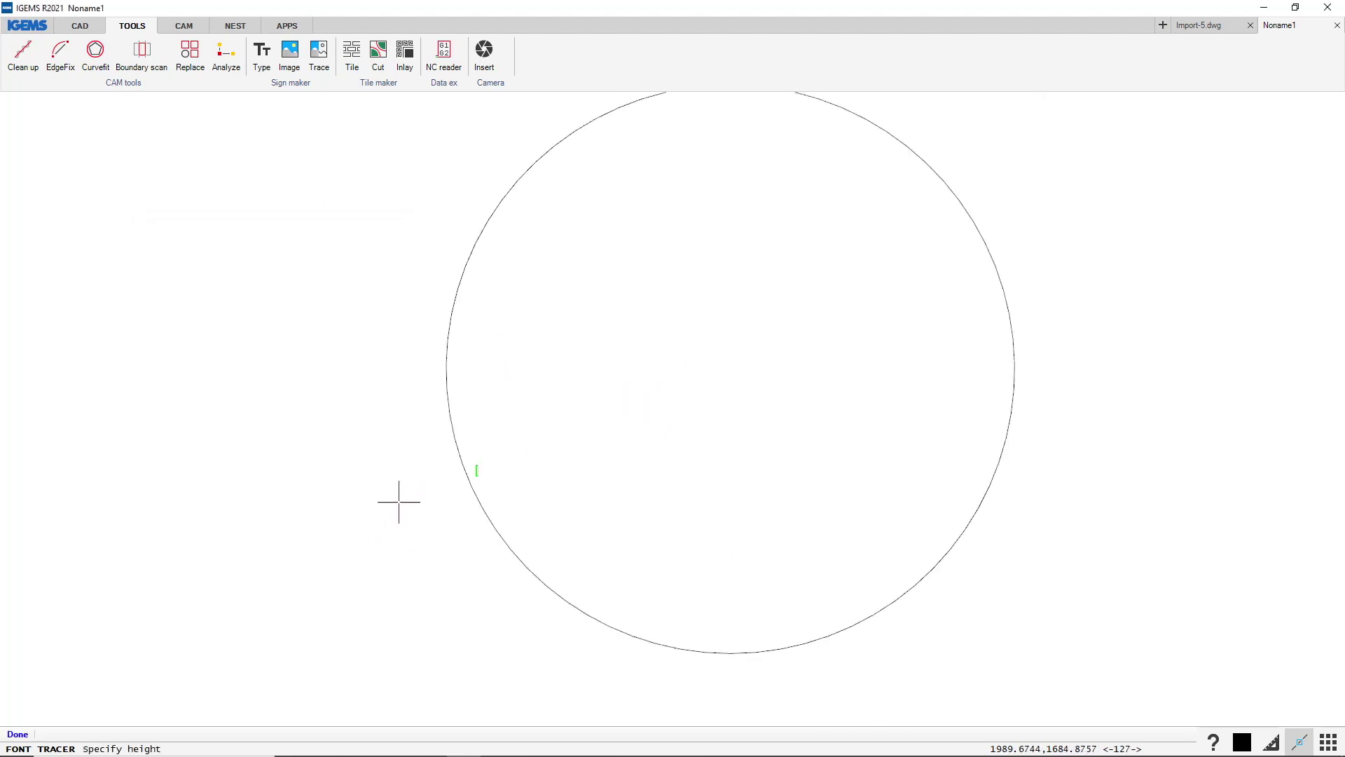
scroll(528, 429, "down", 2)
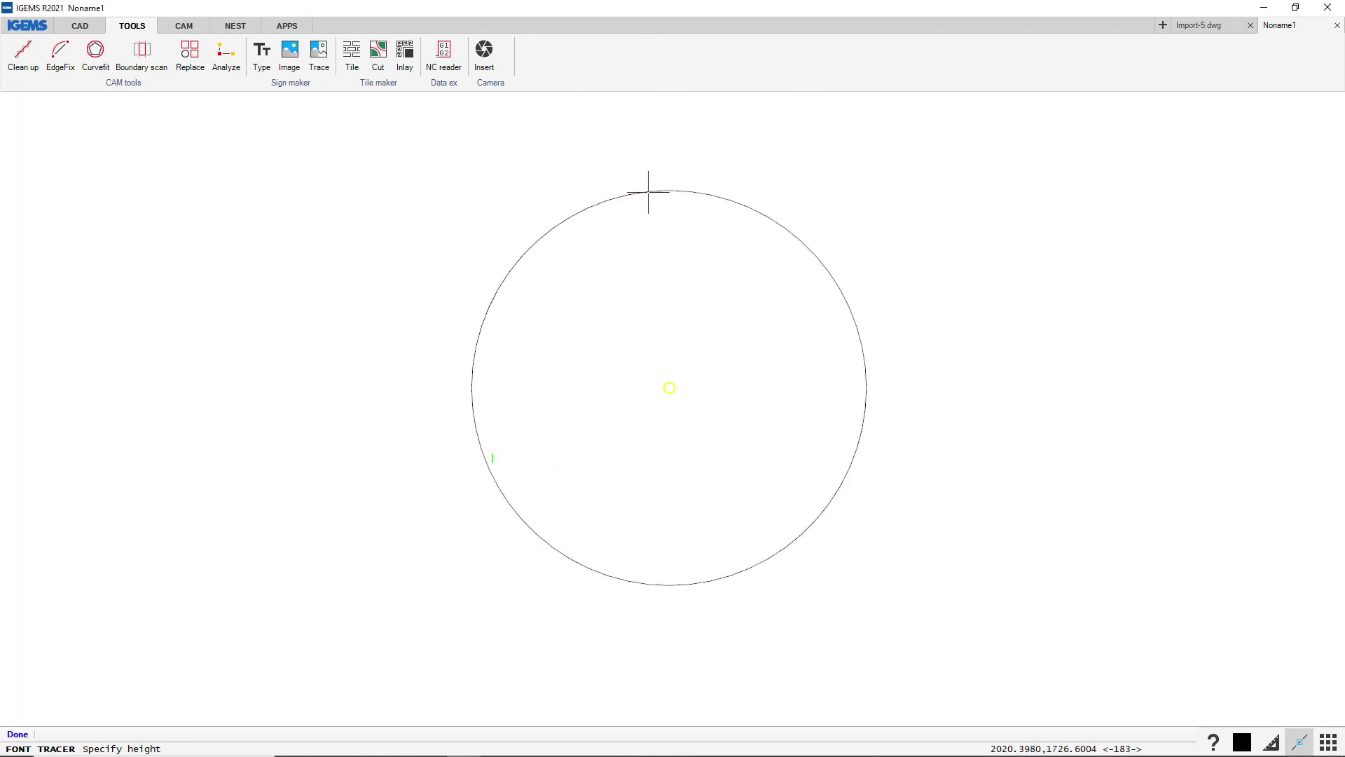
left_click(330, 375)
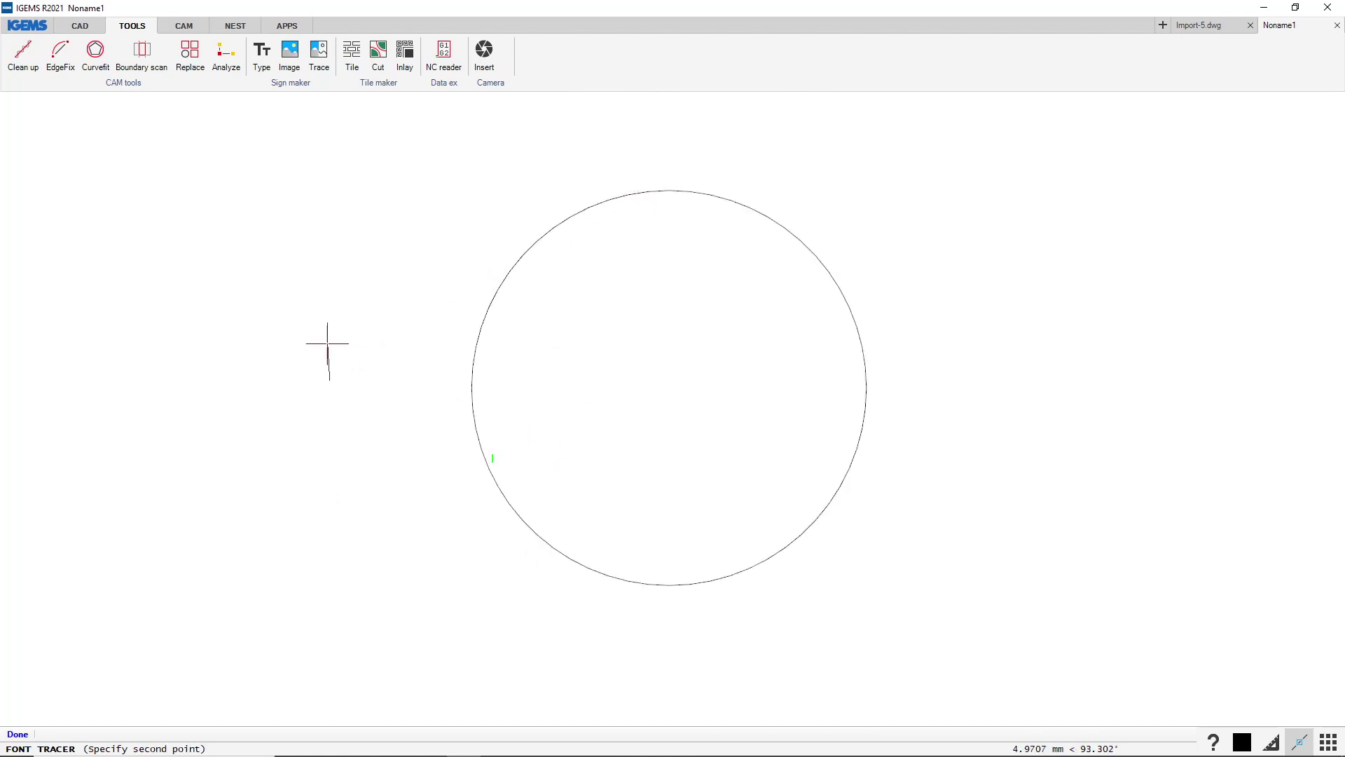
left_click(327, 335)
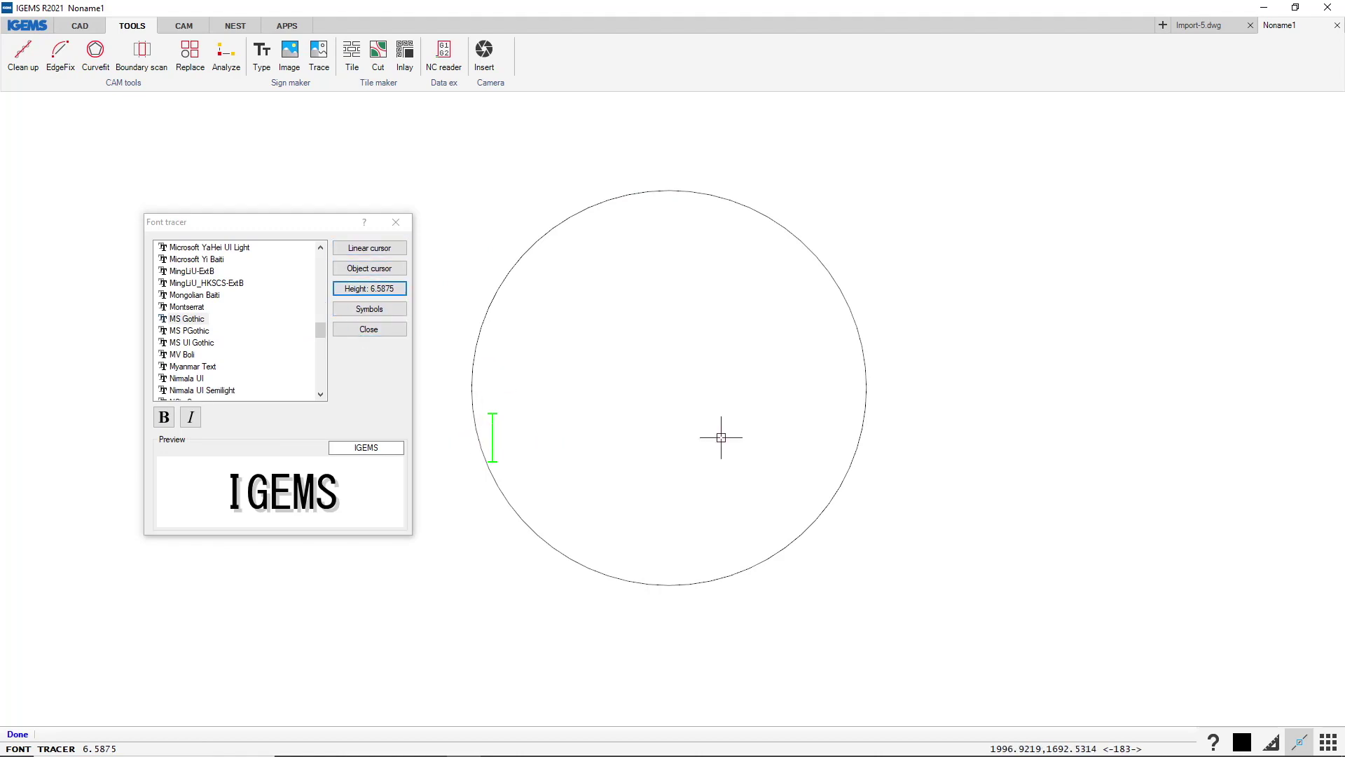
Start object-following text at the circle's top quadrant reading 'Joakim's sign company'.
left_click(375, 270)
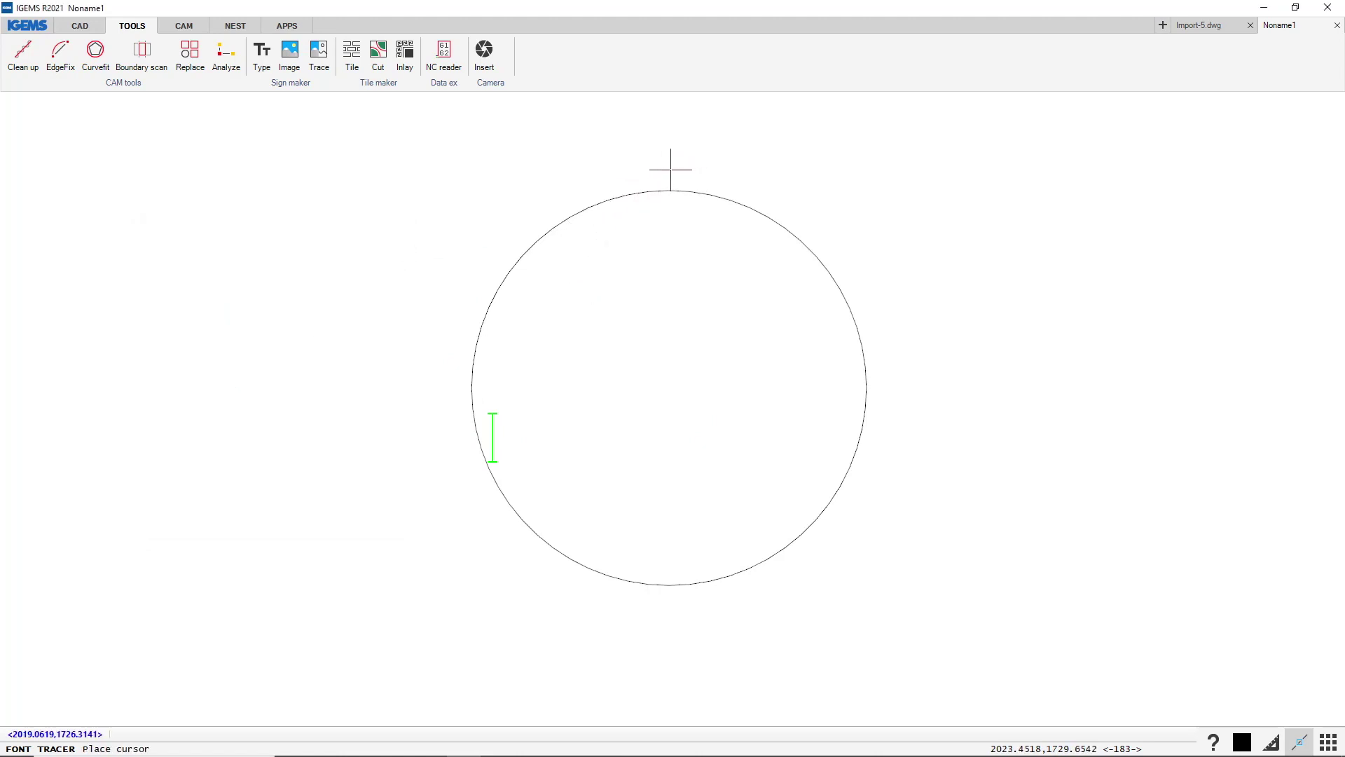
right_click(587, 175)
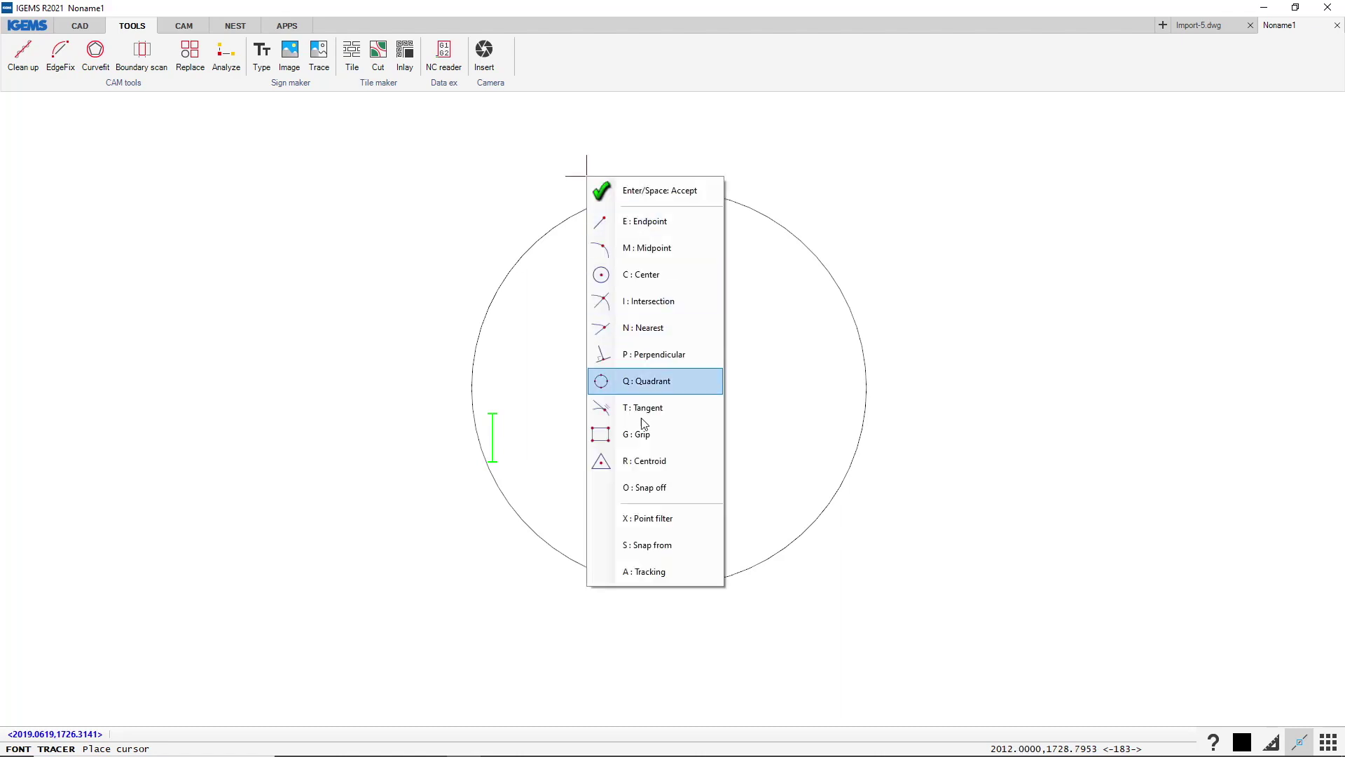
left_click(672, 383)
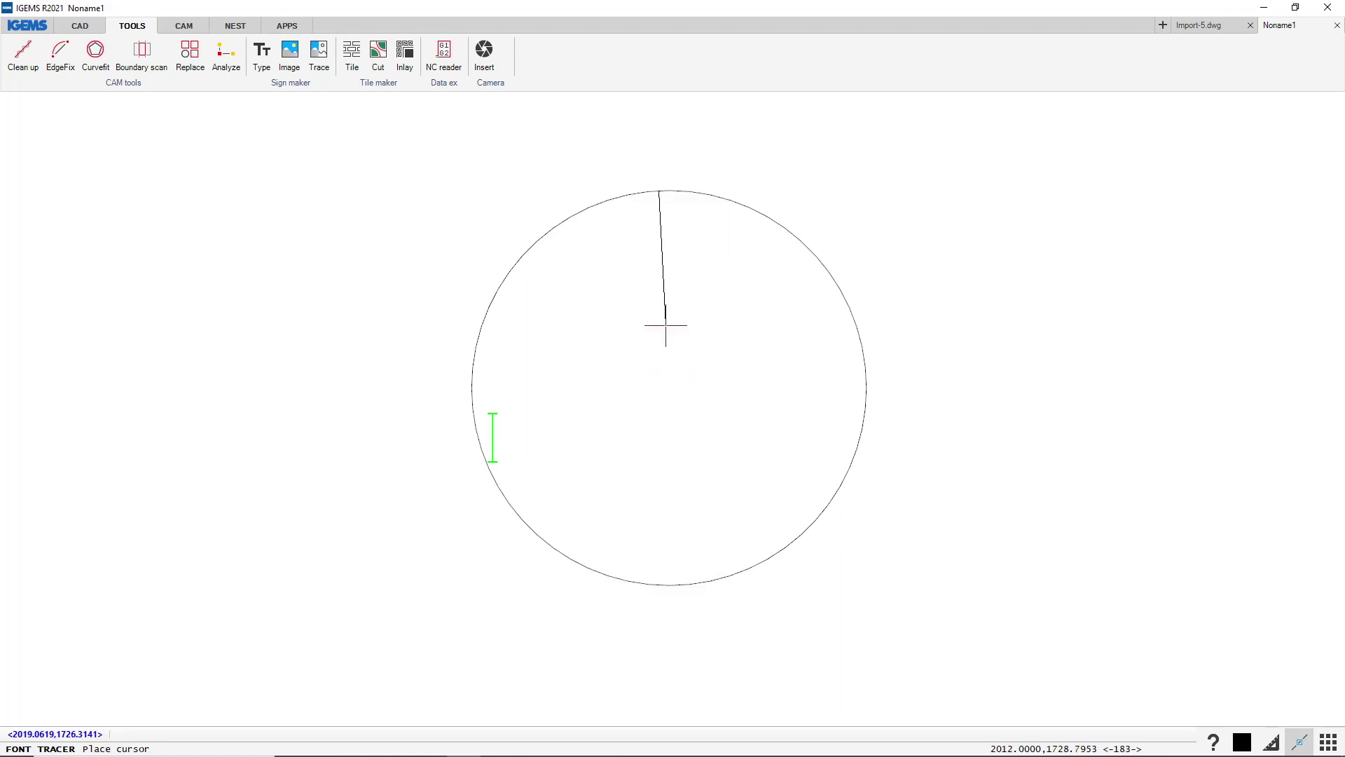
left_click(663, 187)
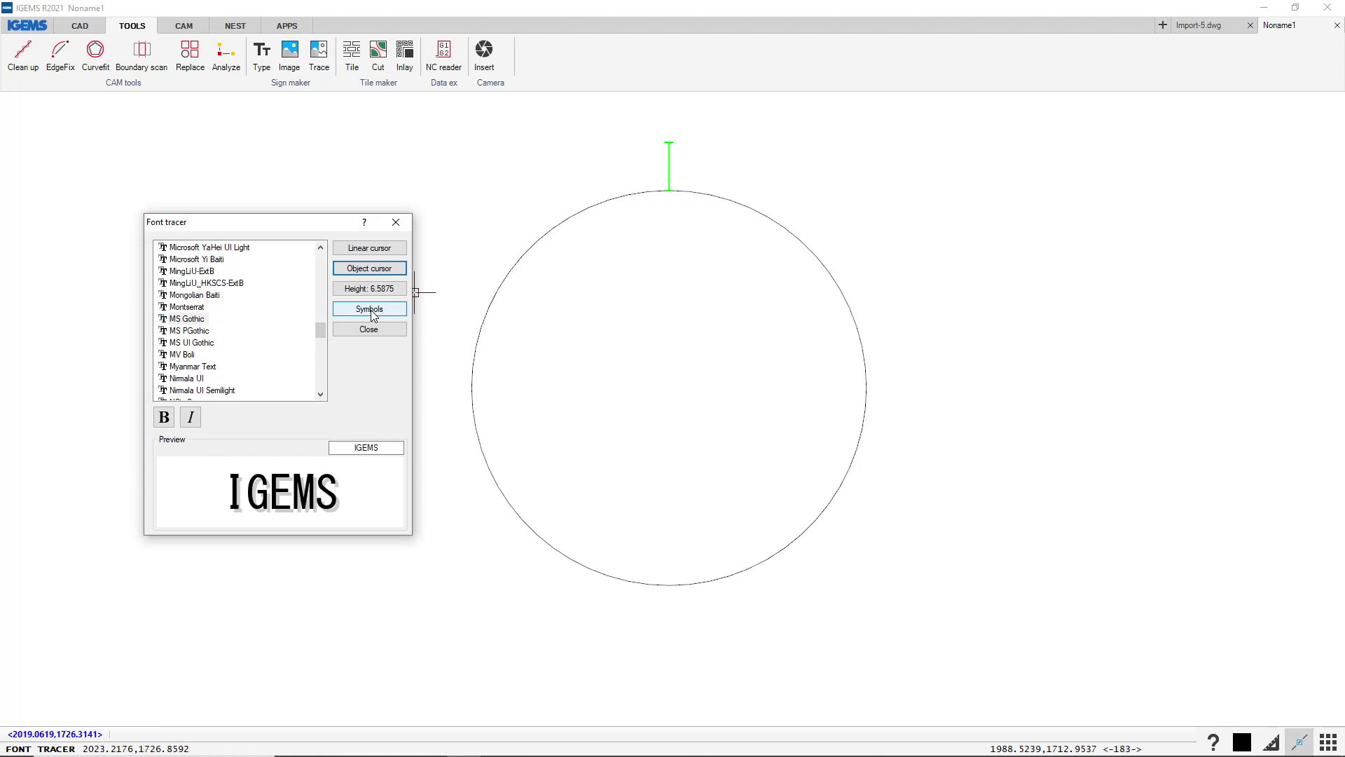
type("Joakims")
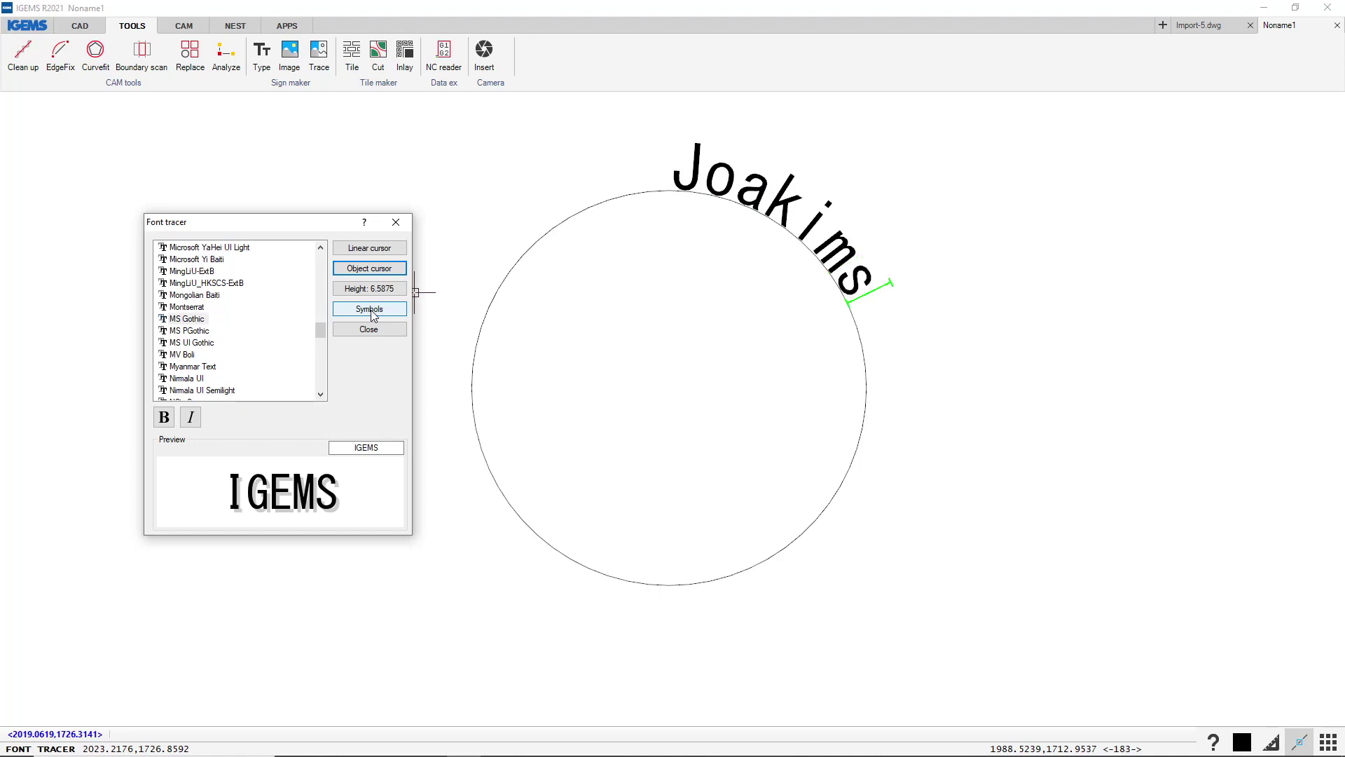
key("BackSpace")
type("'s")
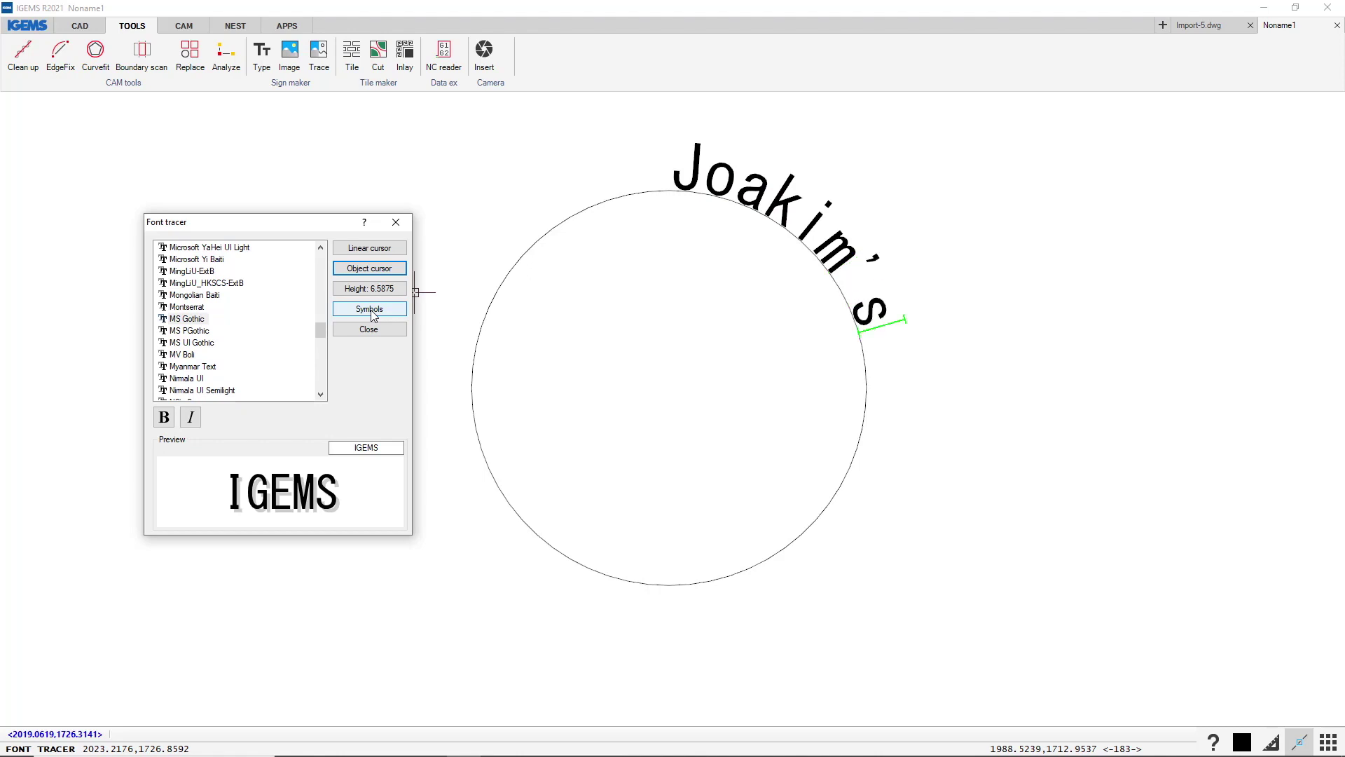
type(" sign")
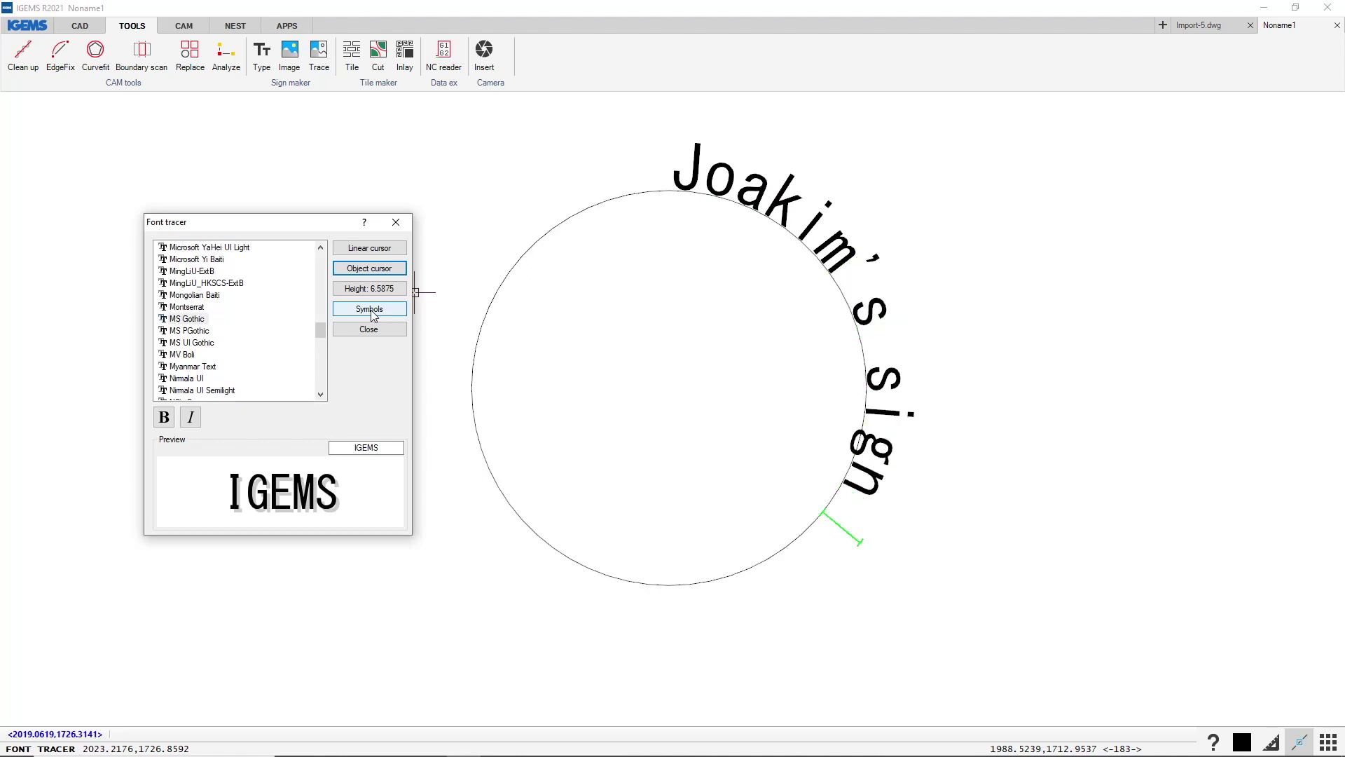
type(" company")
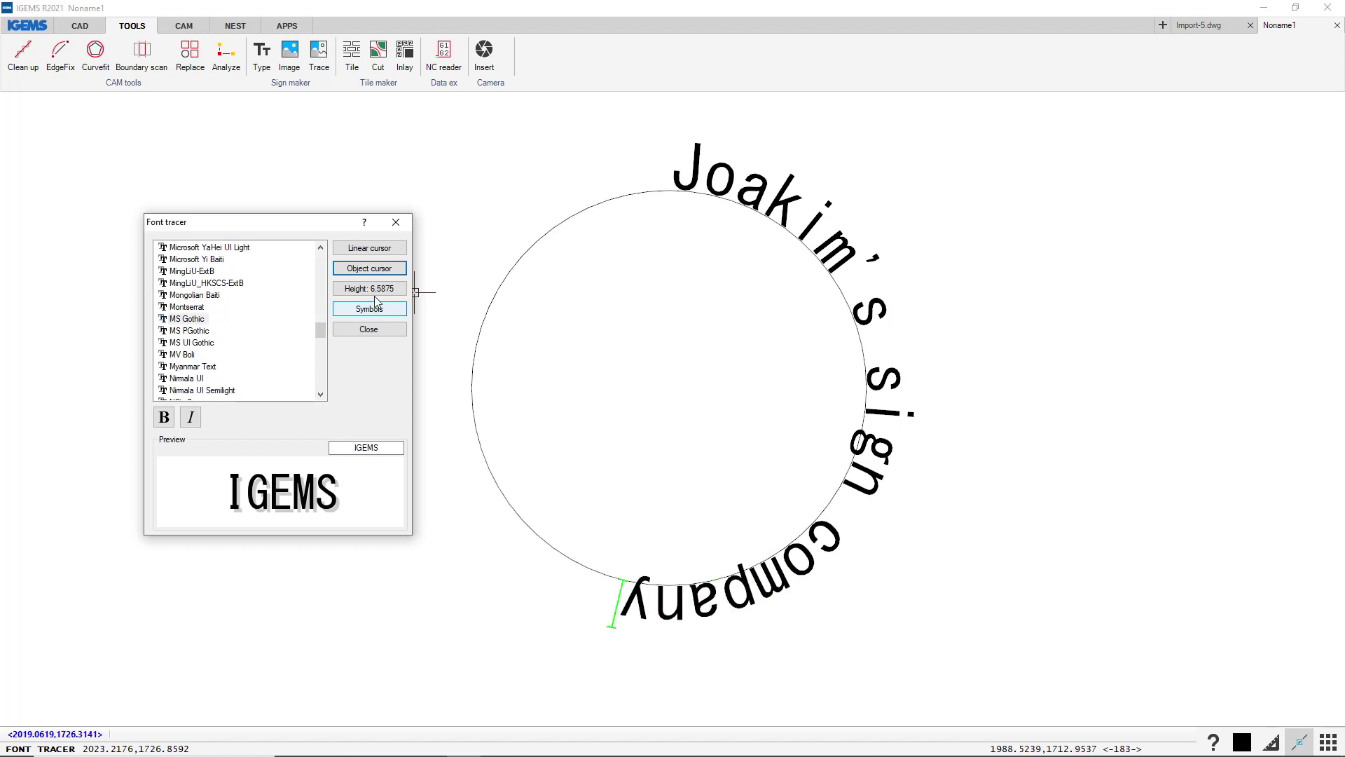
left_click(369, 329)
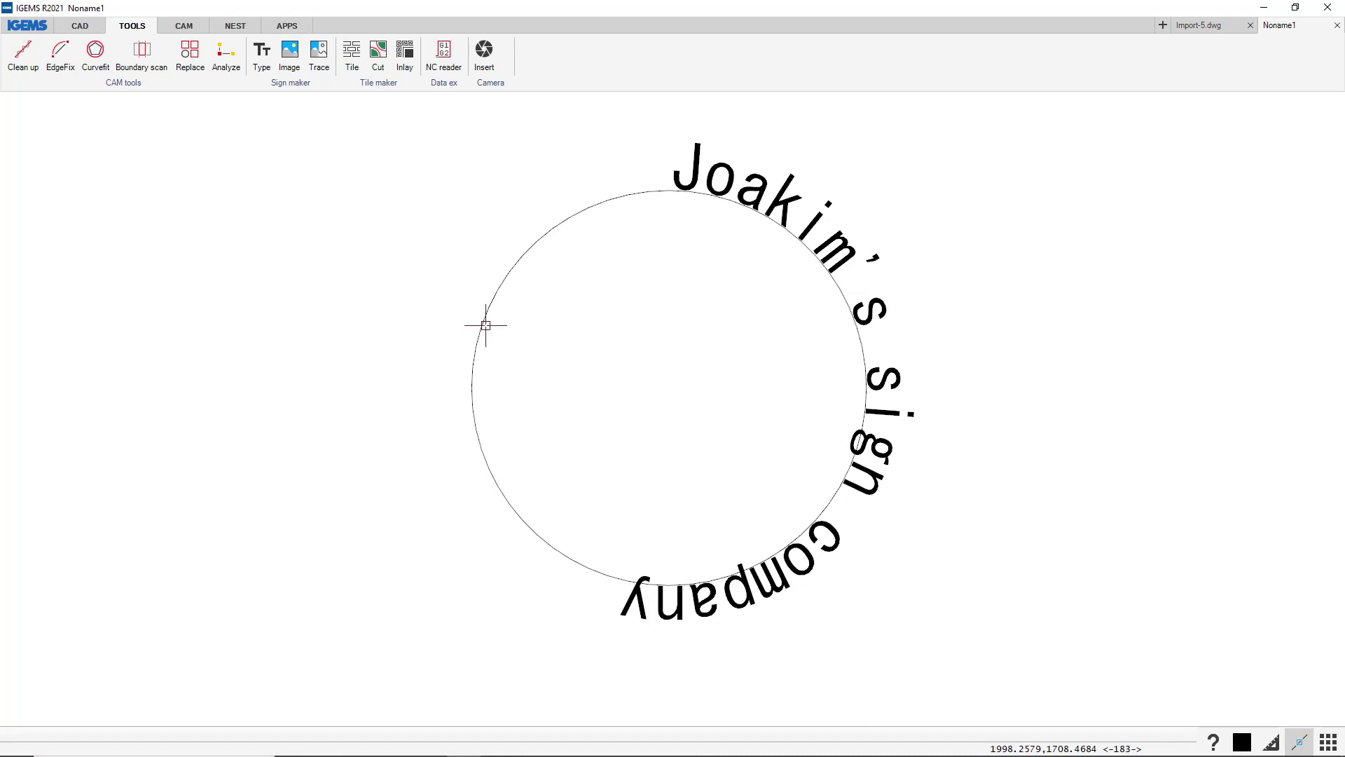
middle_click_drag(756, 364, 586, 411)
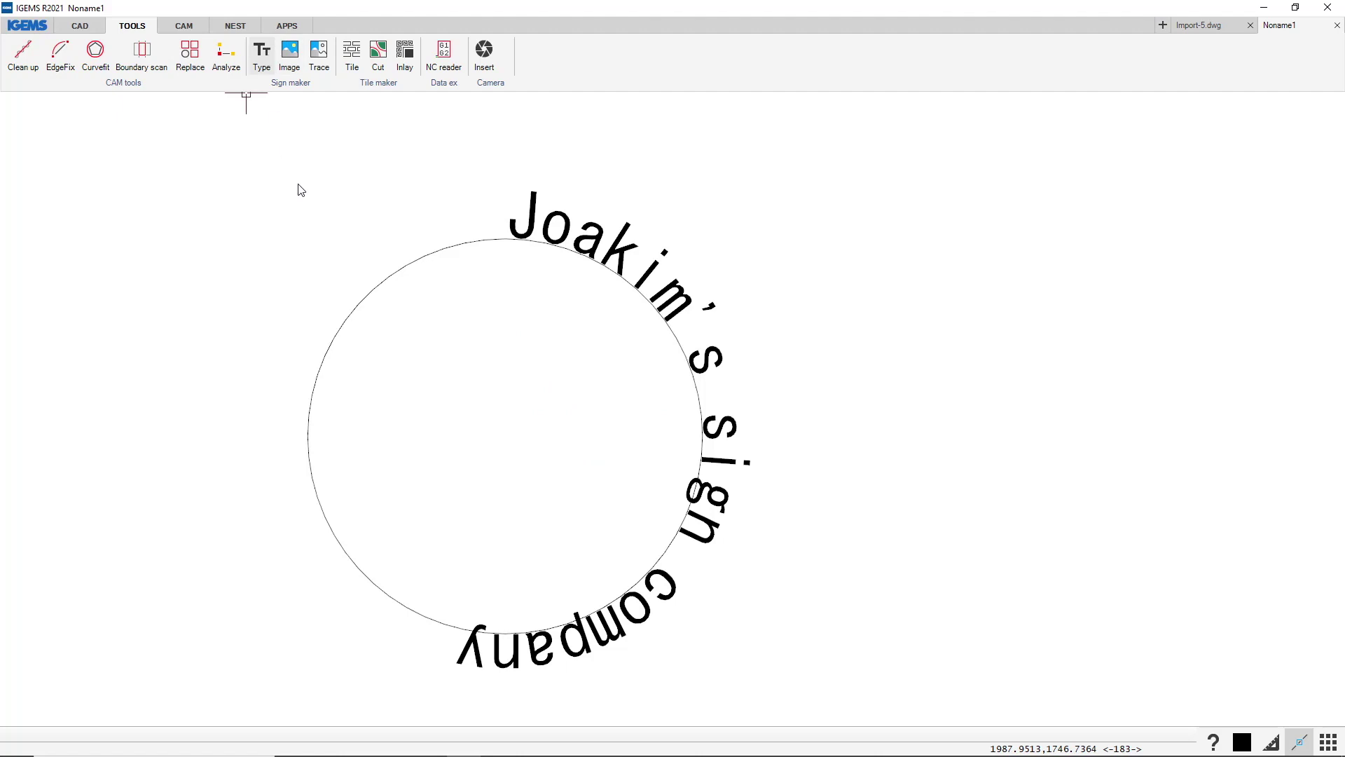
left_click(261, 56)
left_click_drag(146, 11, 182, 137)
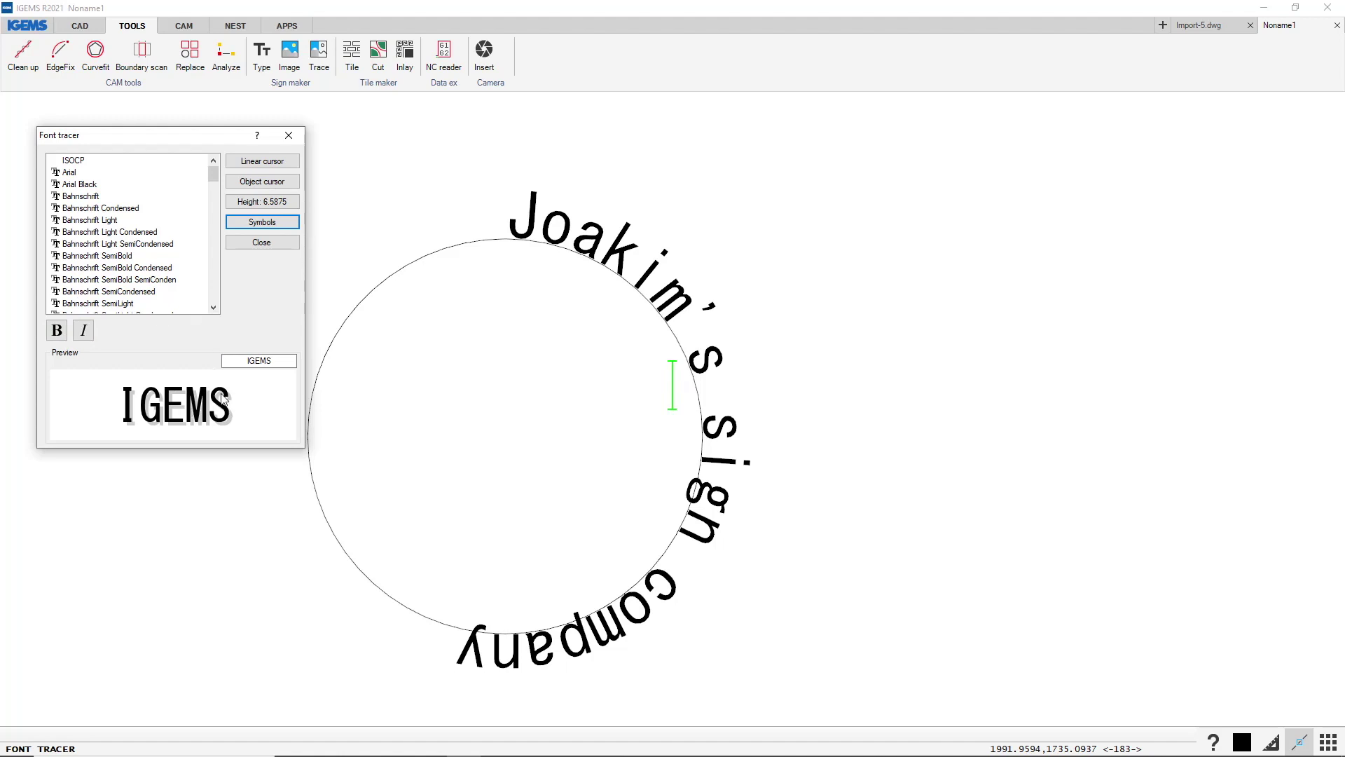
left_click(262, 222)
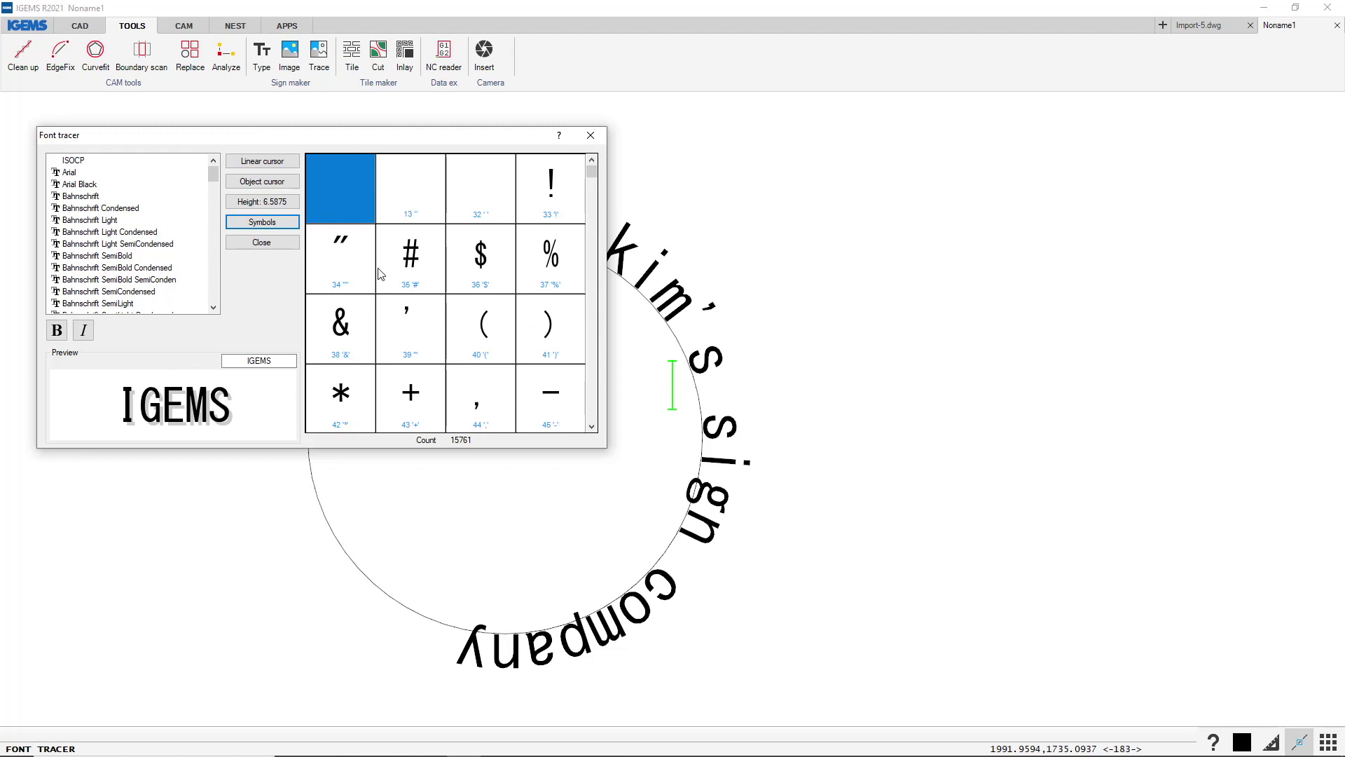
left_click(590, 135)
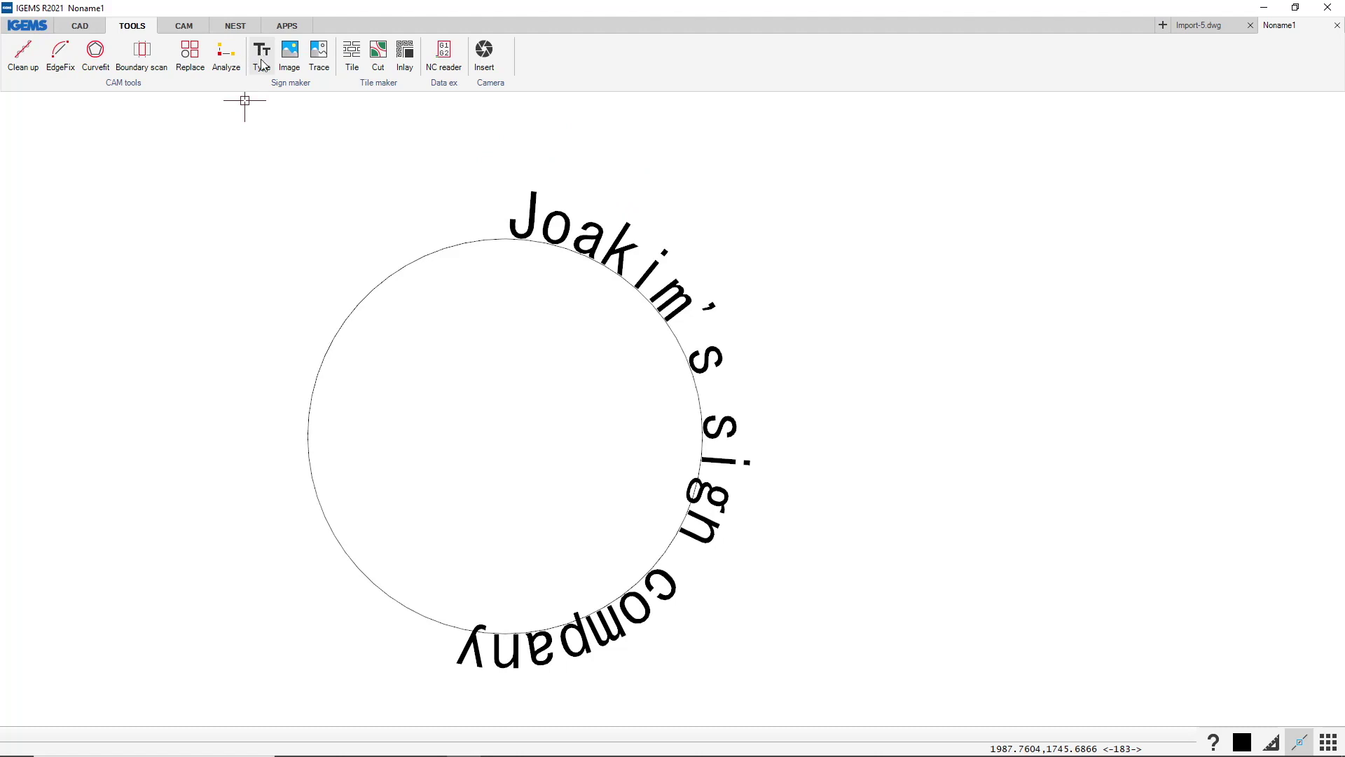
Select the circle with its curved text and explode them into vector outlines.
left_click(558, 225)
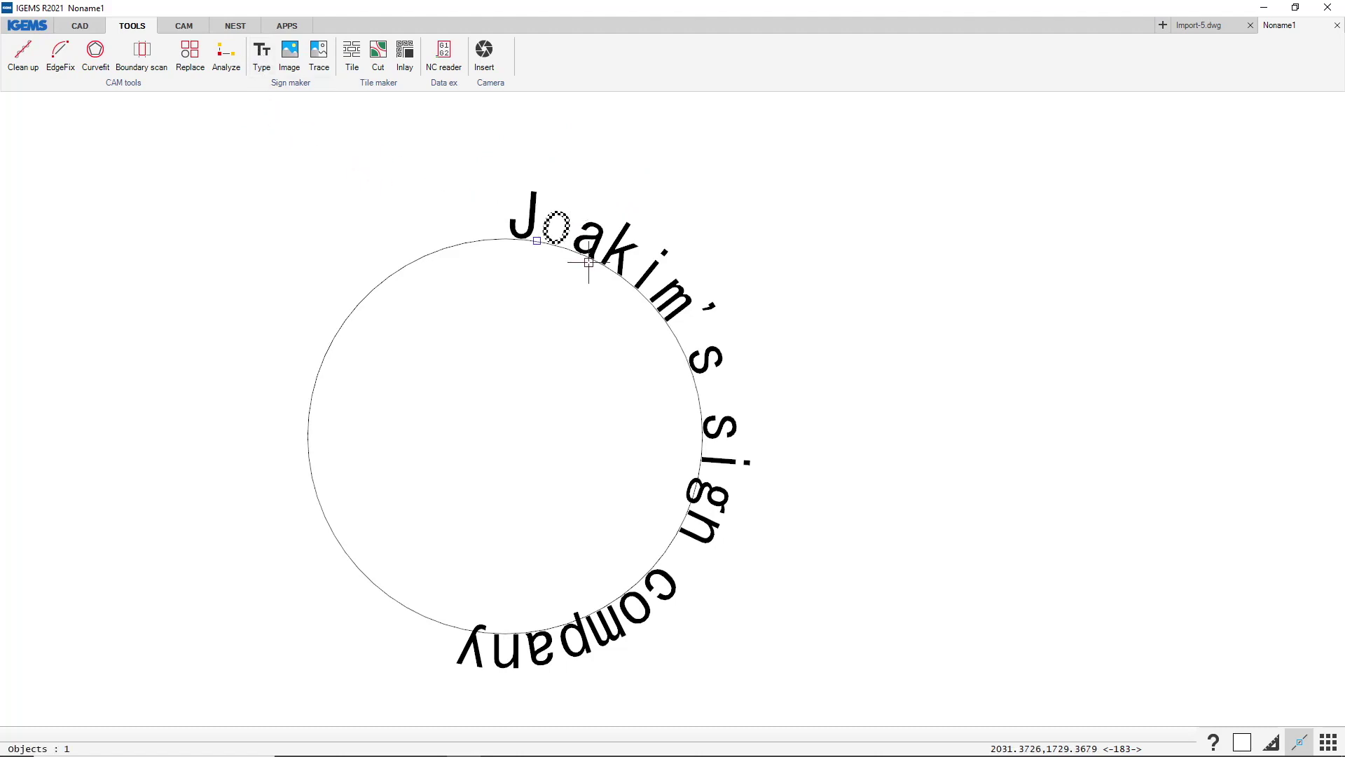
left_click_drag(919, 170, 341, 667)
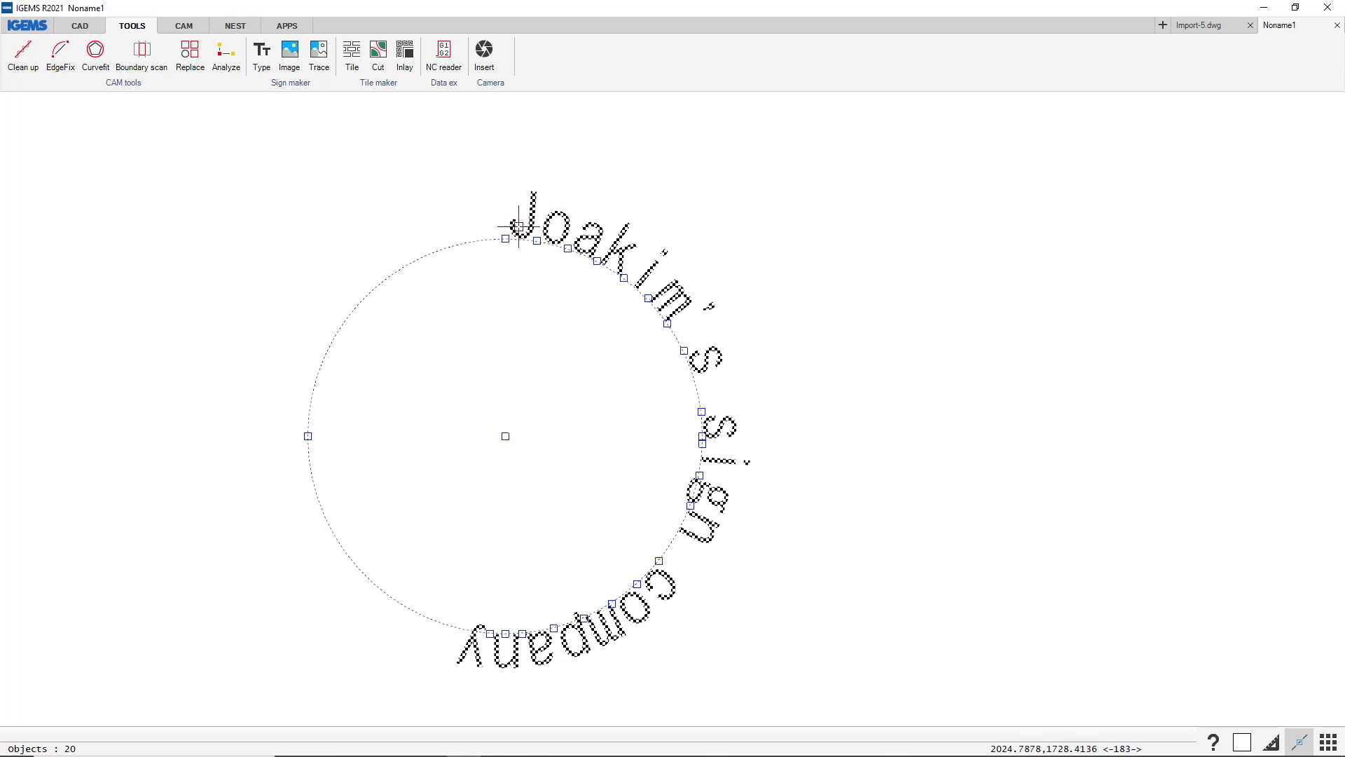
left_click(83, 26)
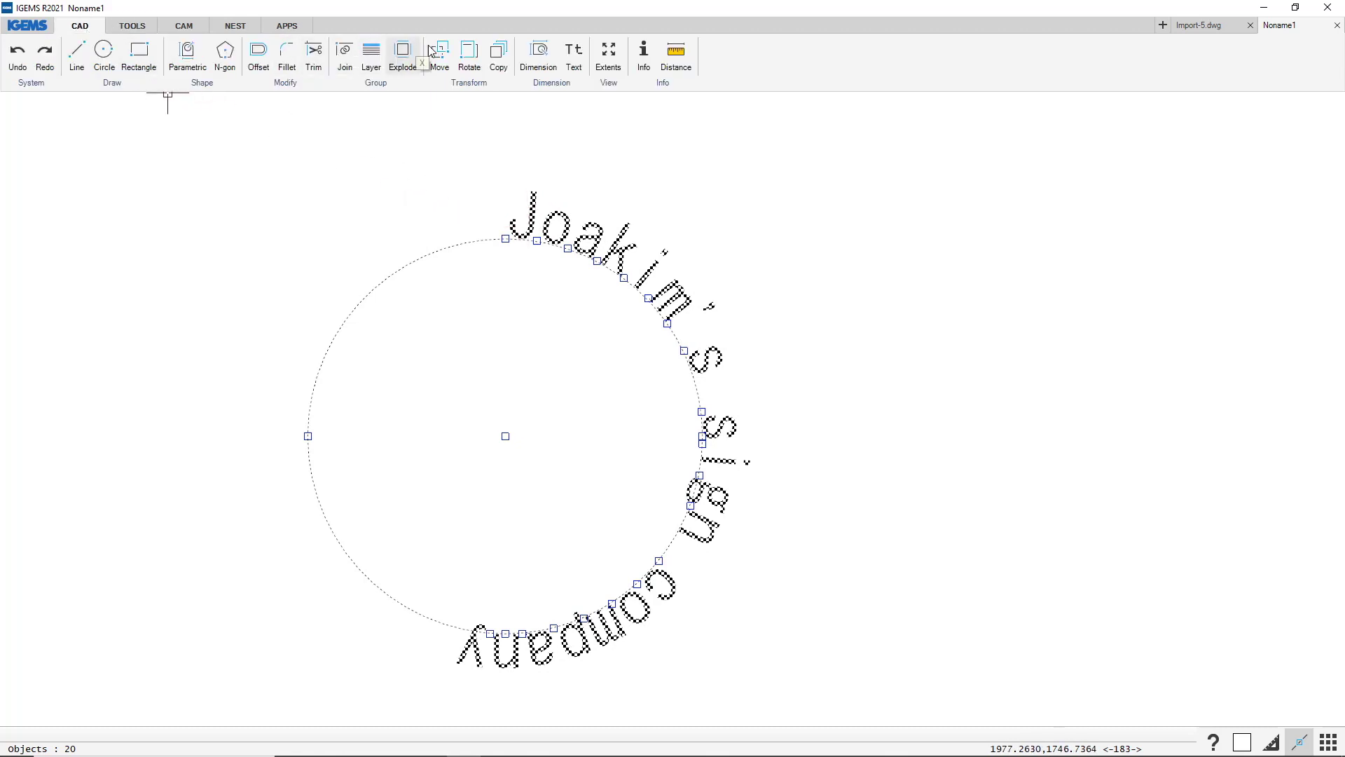
left_click(404, 56)
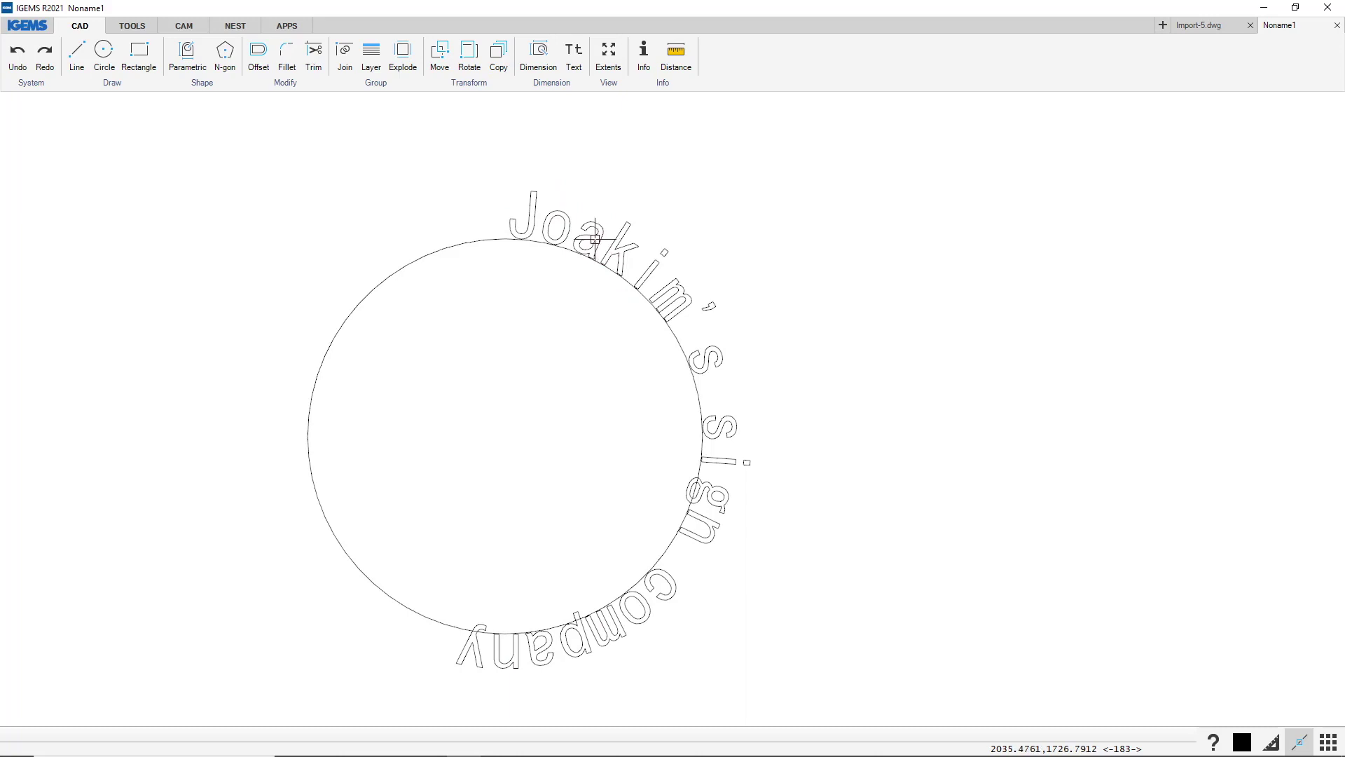
scroll(595, 239, "up", 3)
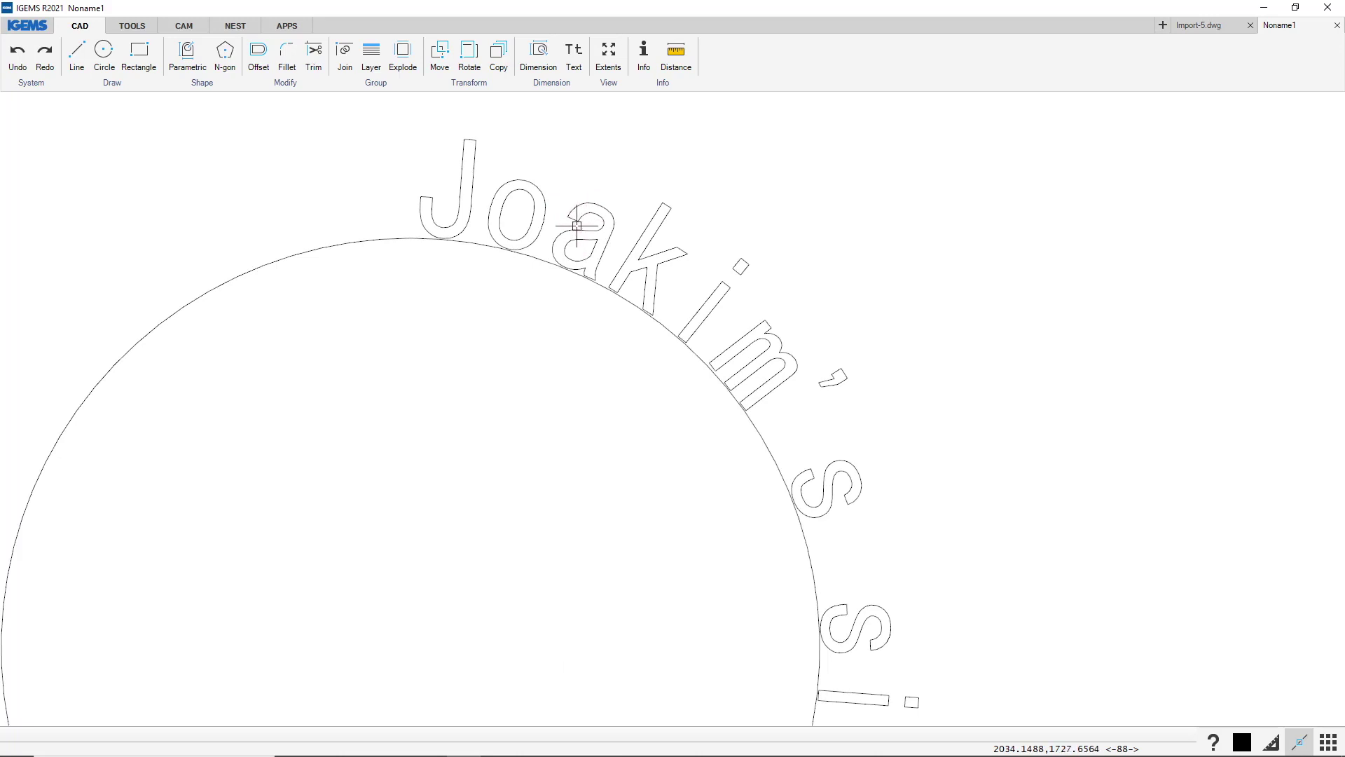
scroll(577, 211, "up", 3)
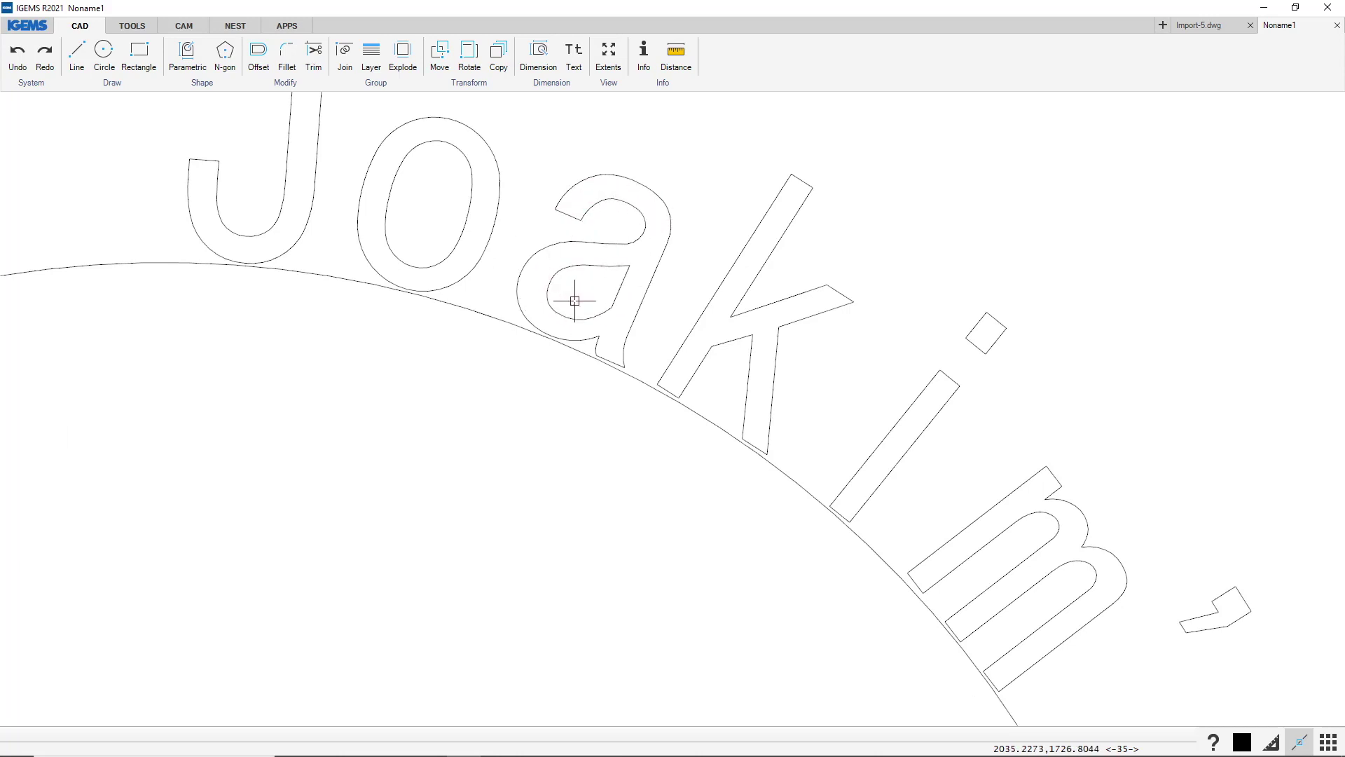
left_click(132, 26)
Set the Poly joint bridge width and bridge across the letter a.
left_click(72, 84)
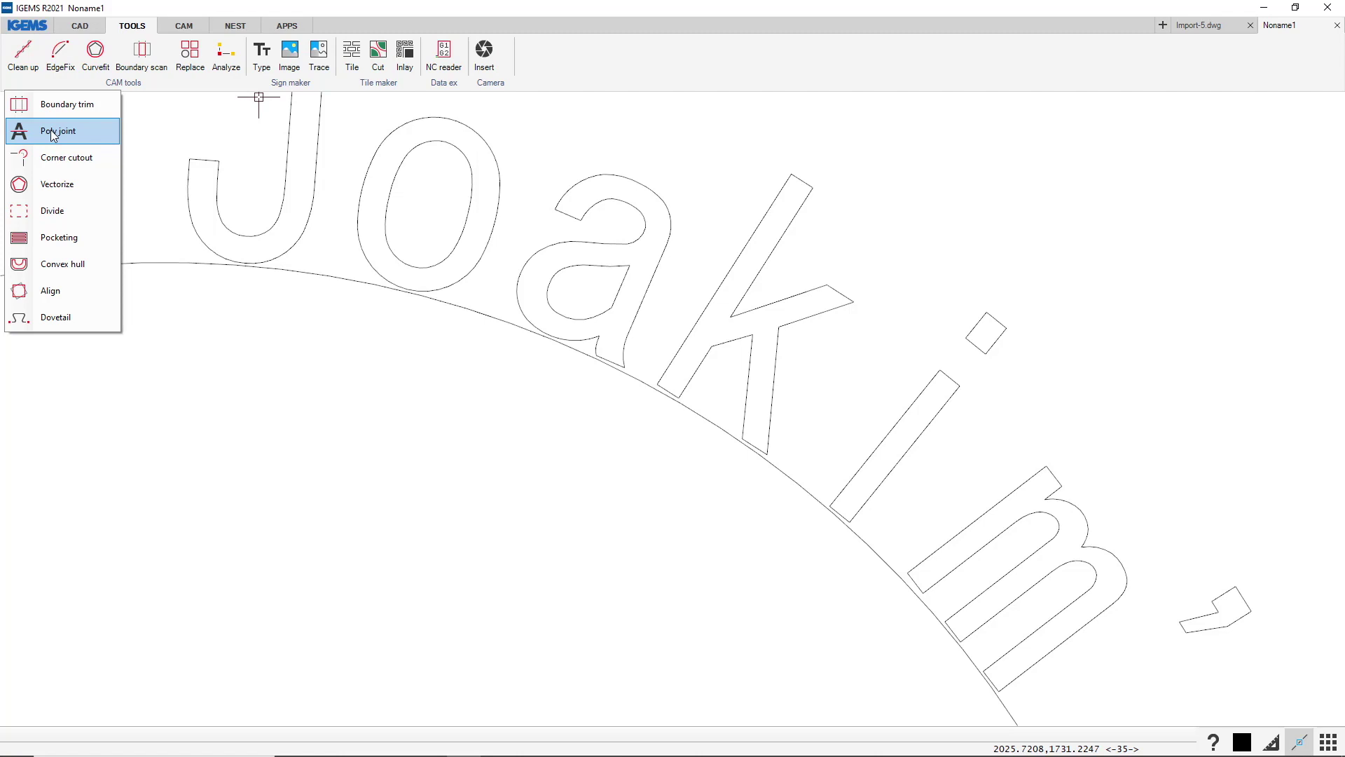
left_click(51, 131)
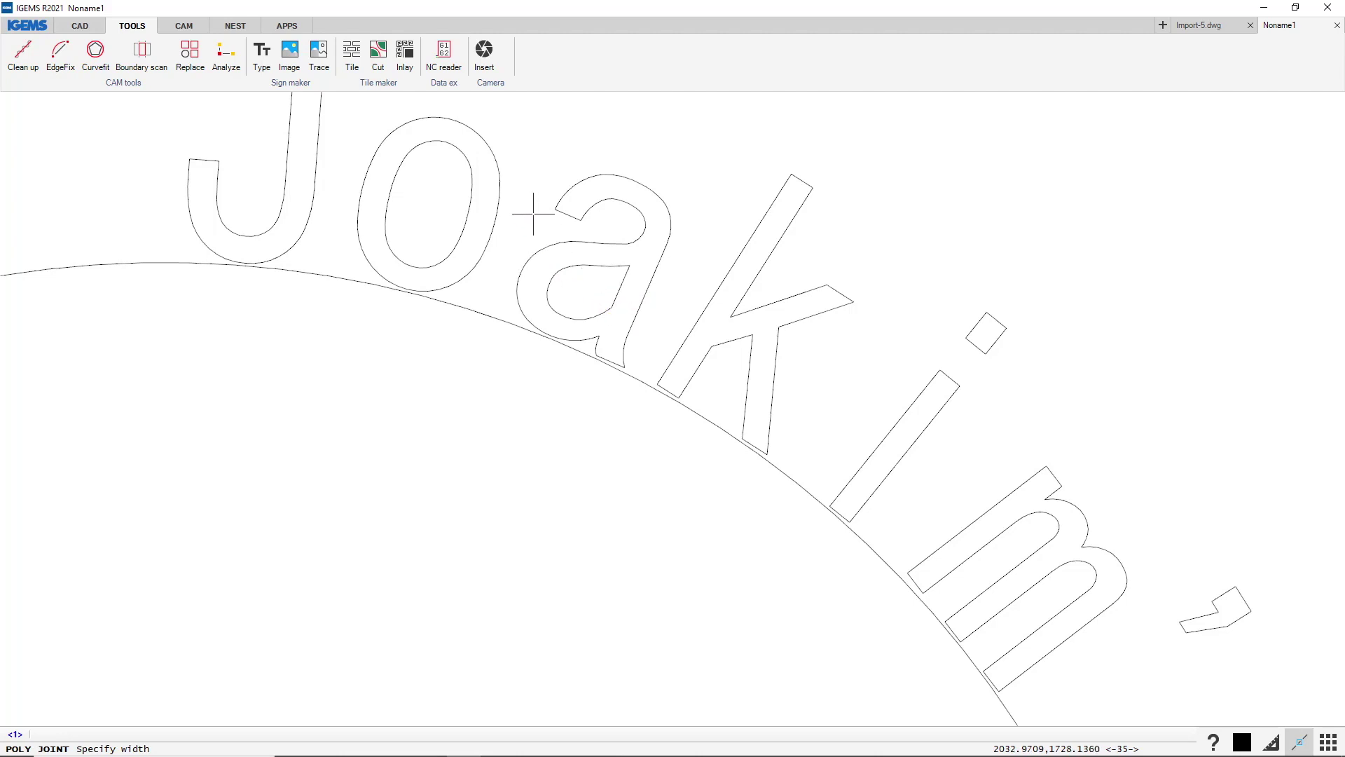
left_click(720, 132)
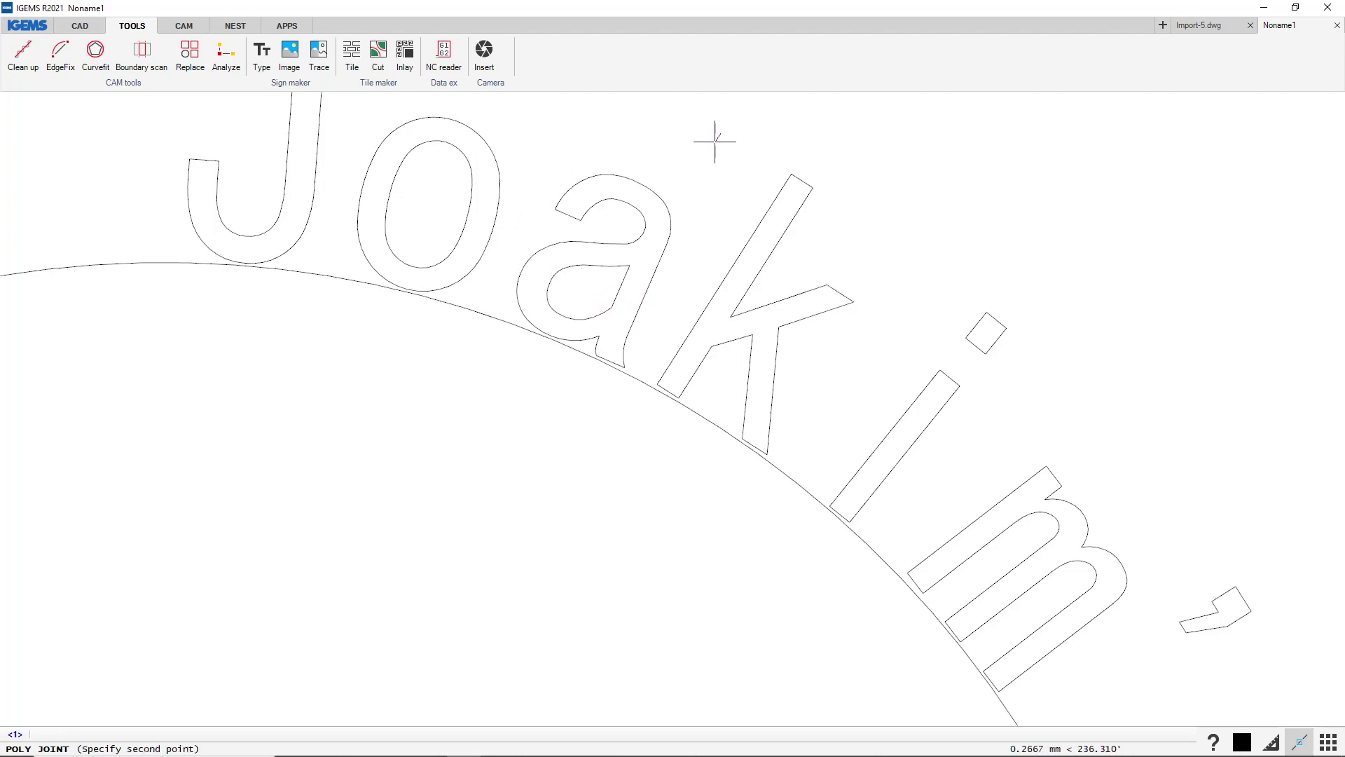
left_click(711, 145)
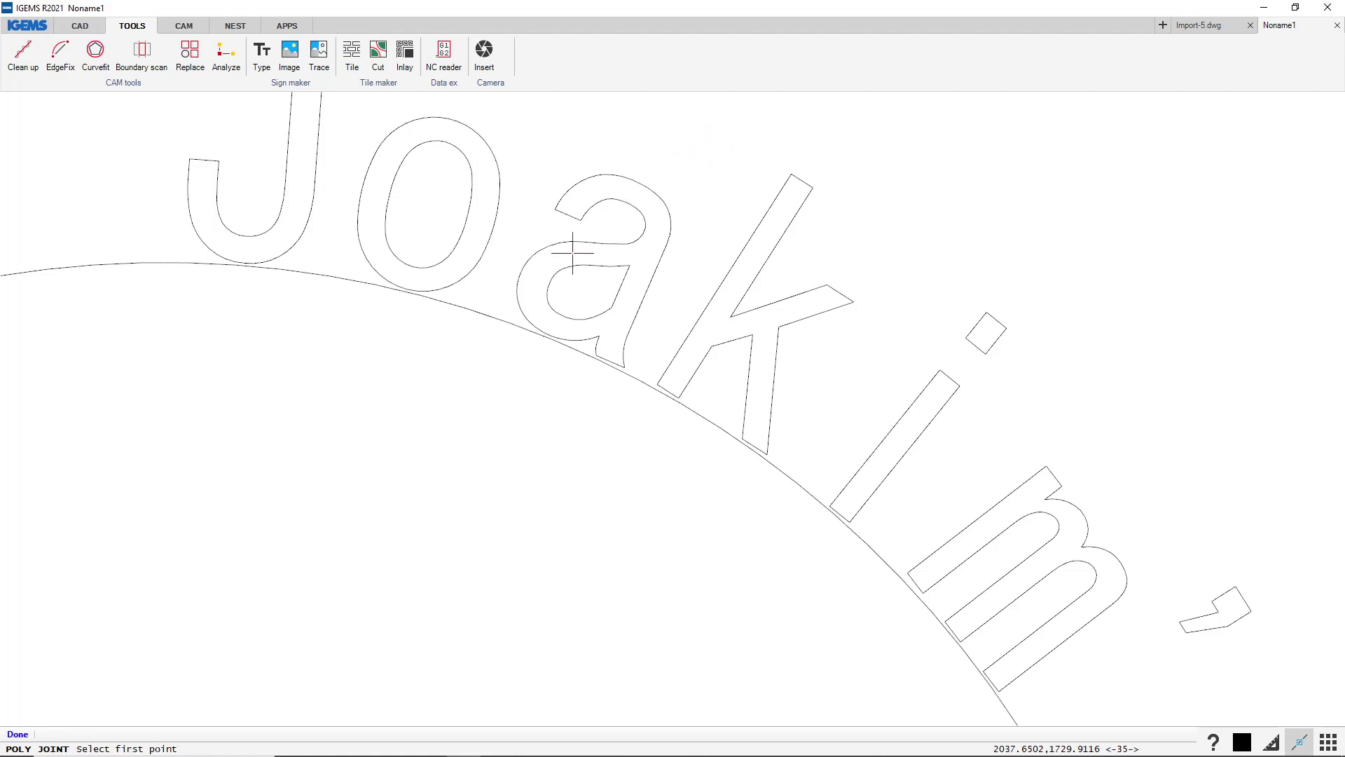
left_click(512, 253)
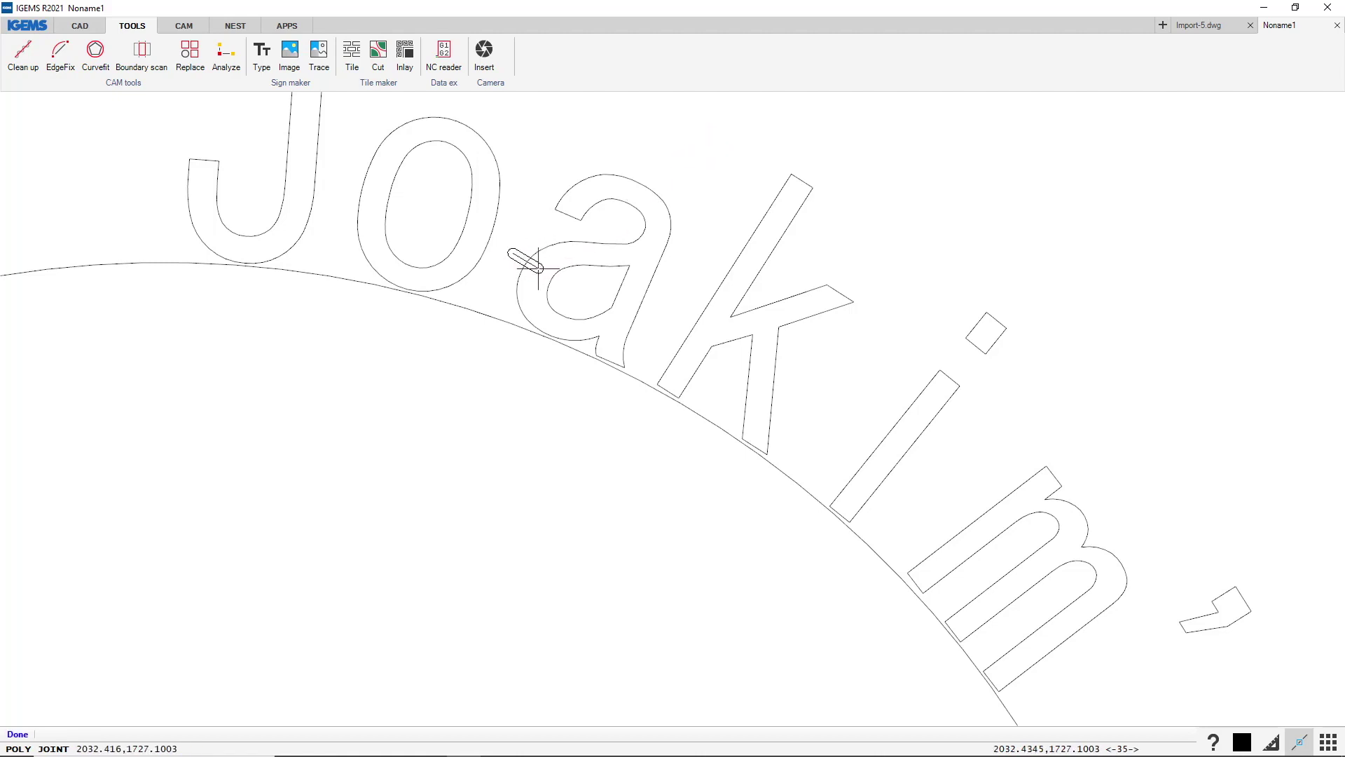
left_click(657, 317)
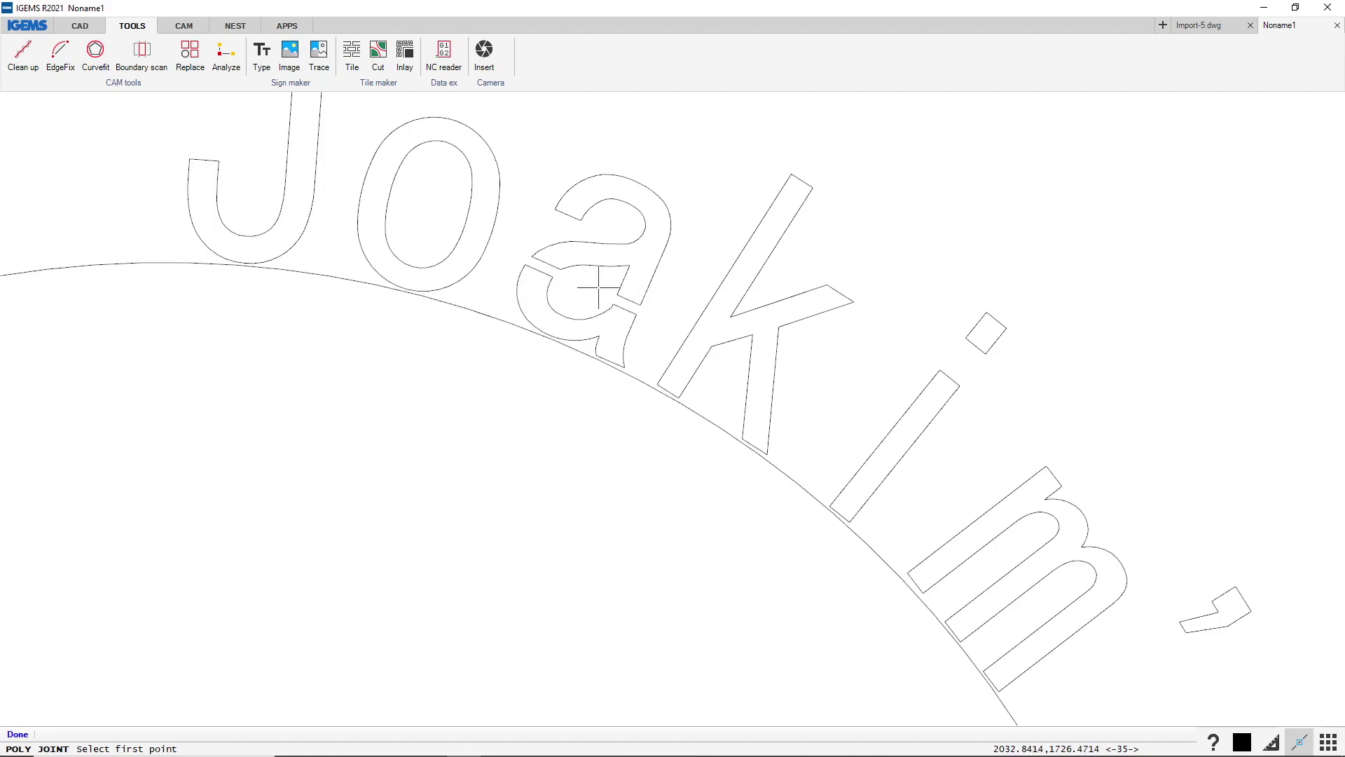
Add bridges across both bowls of the g and the bowl of the p in 'company'.
scroll(308, 353, "down", 1)
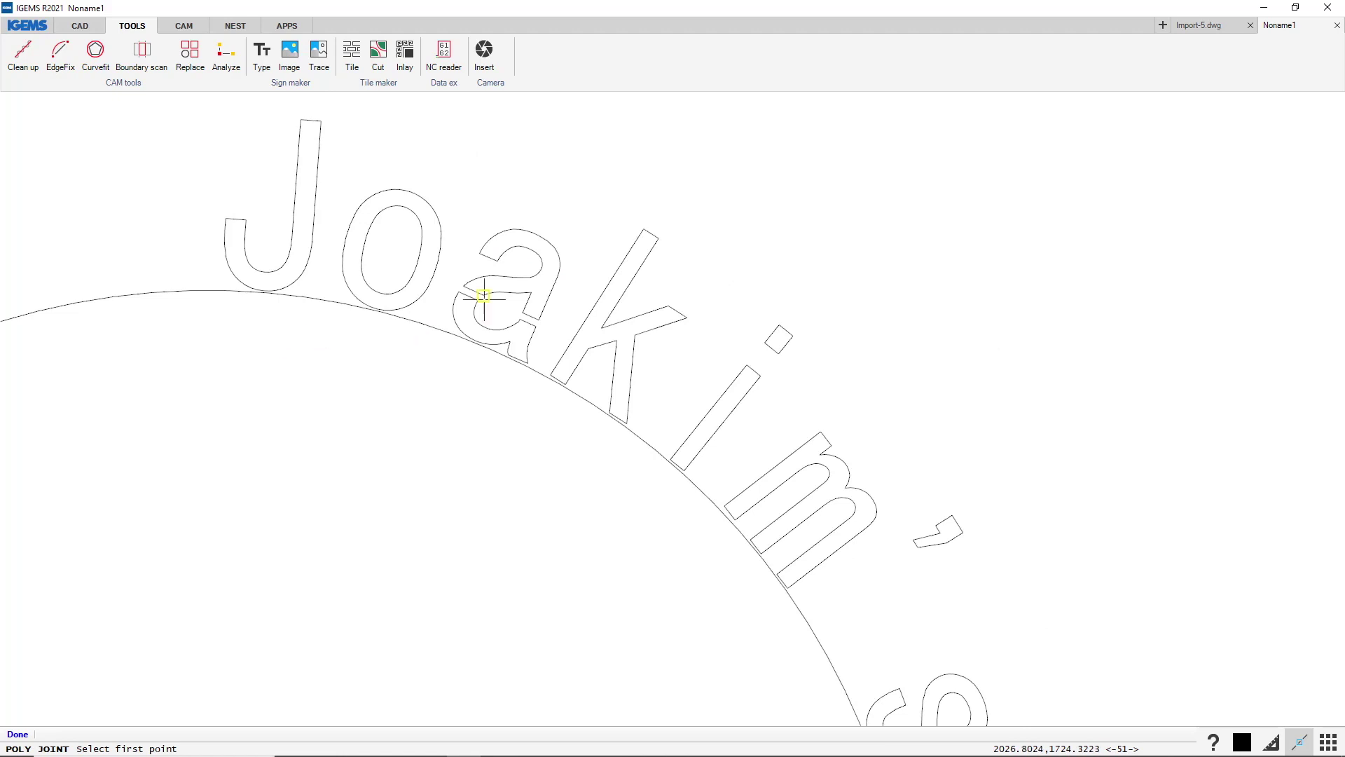
scroll(495, 320, "down", 4)
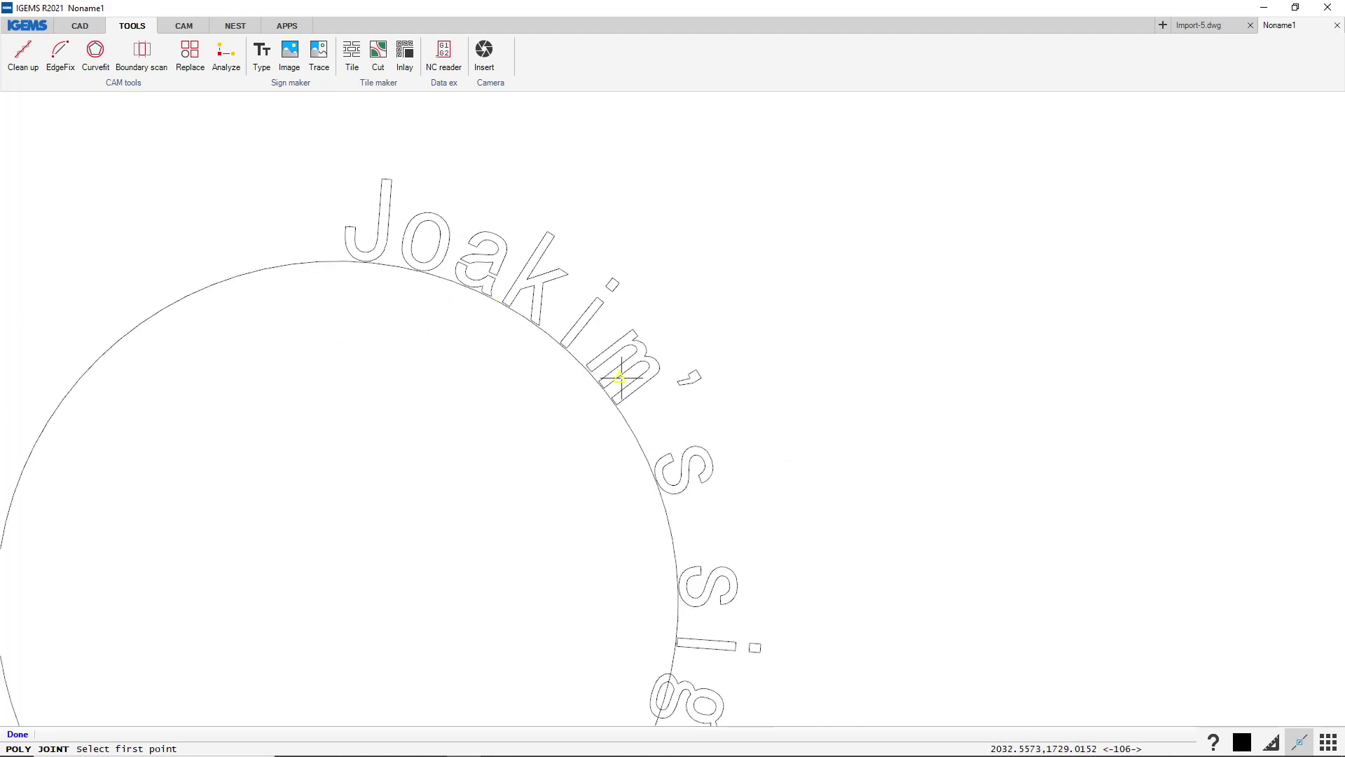
scroll(658, 557, "up", 4)
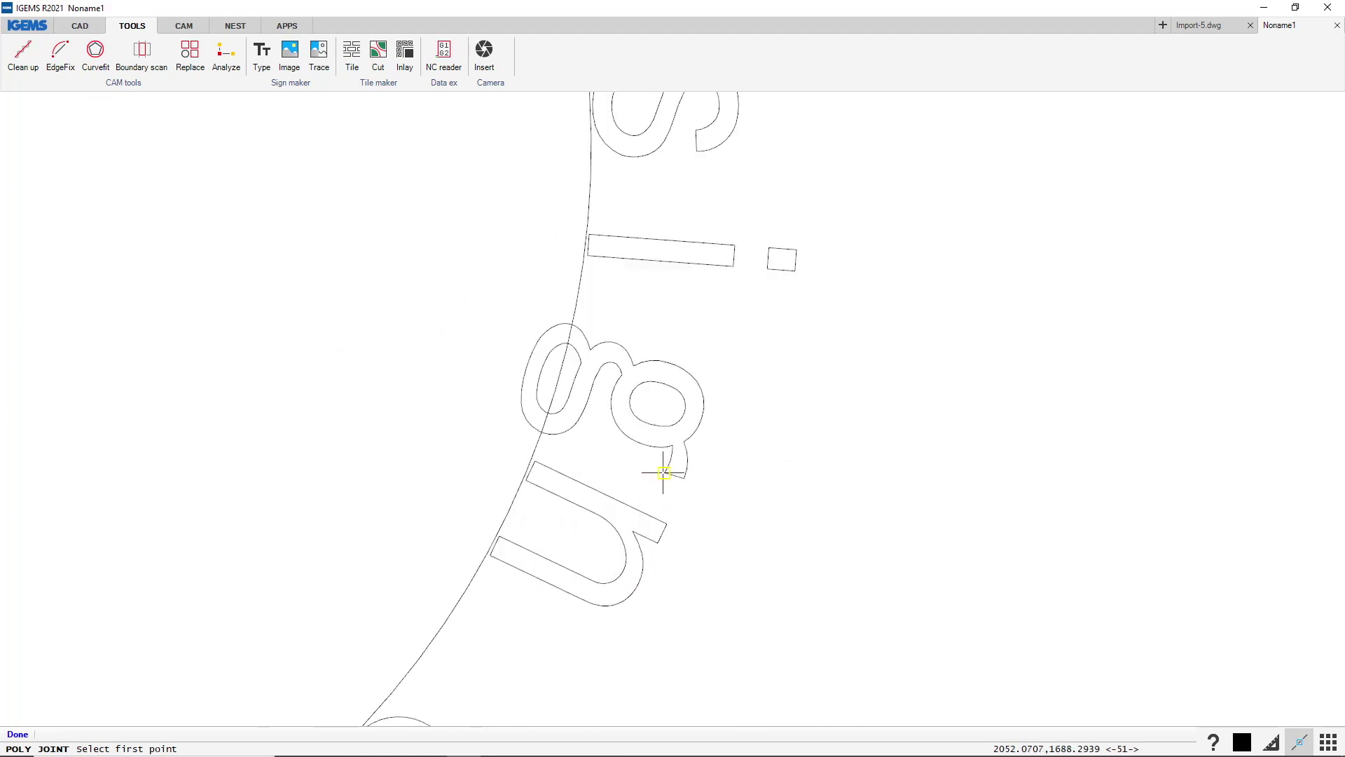
left_click(635, 461)
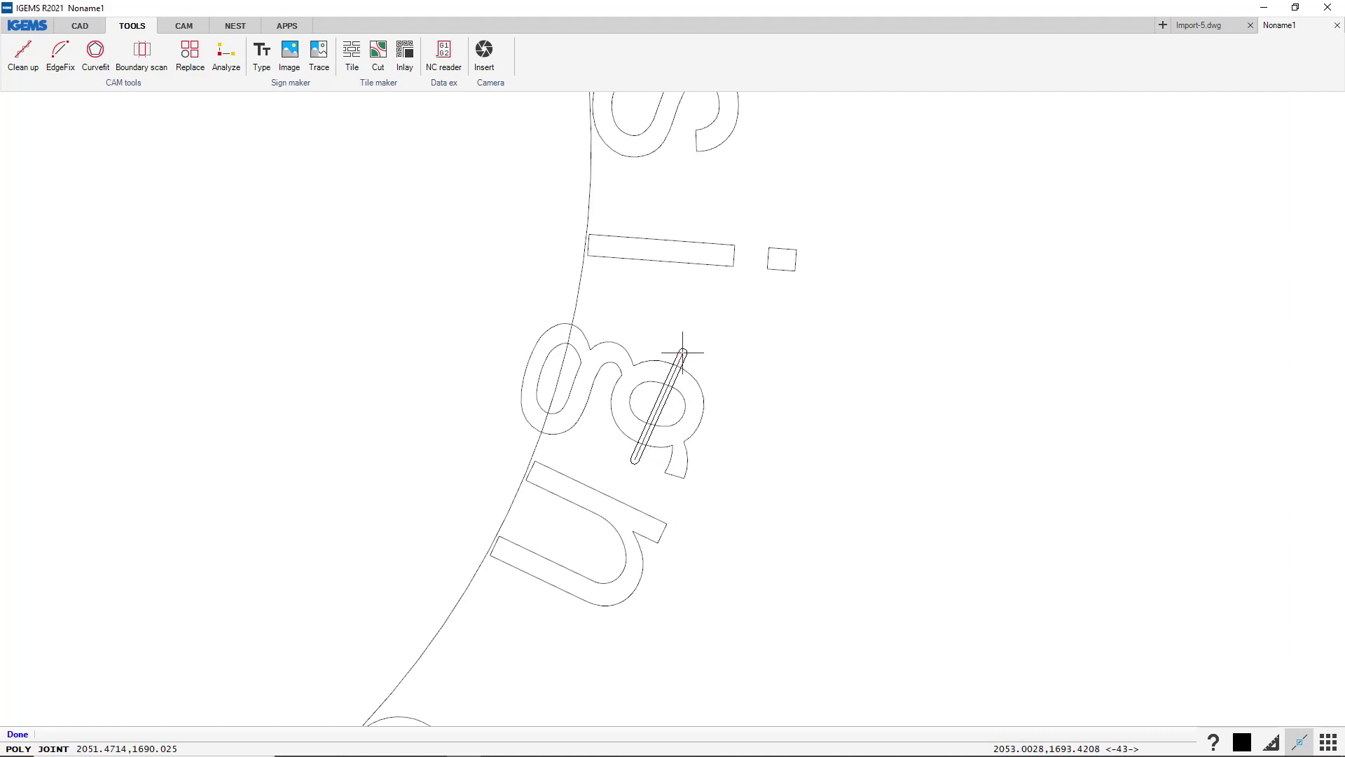
left_click(663, 354)
left_click(511, 362)
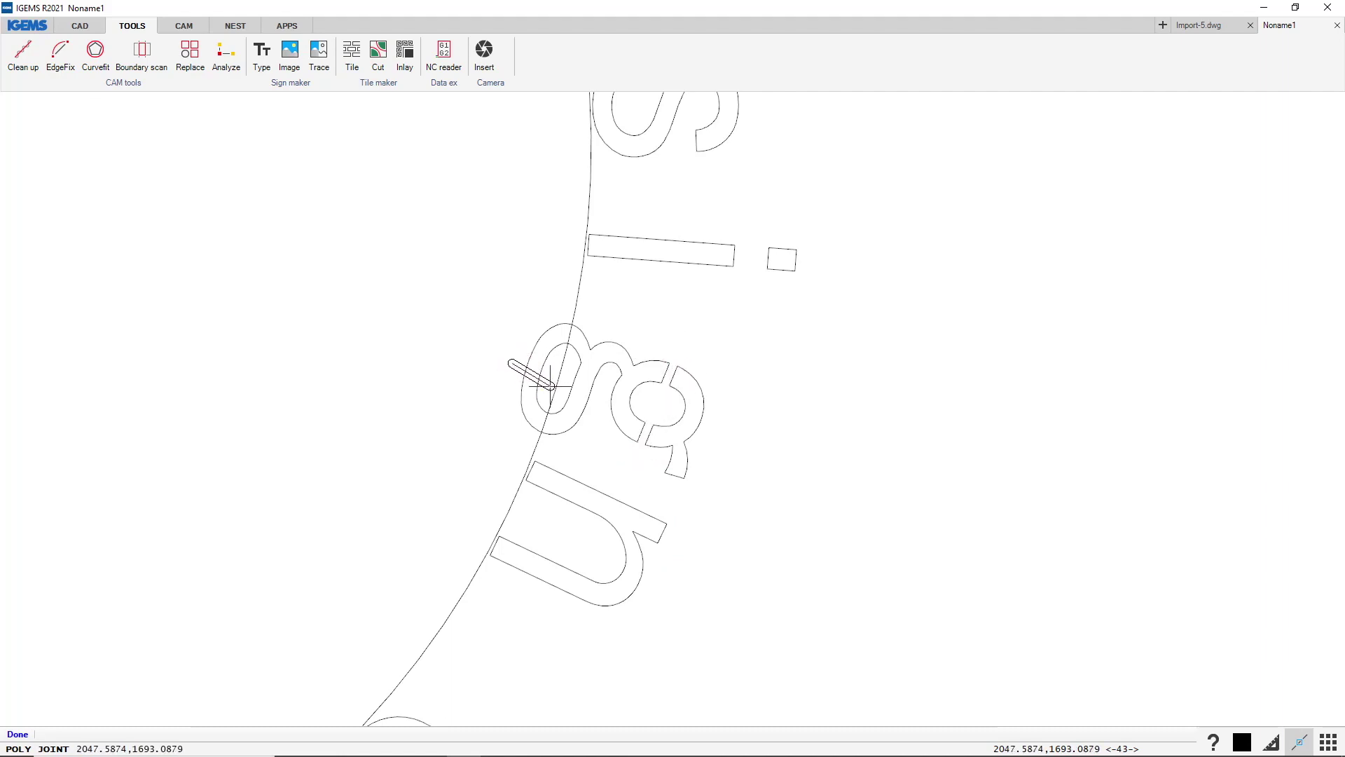
left_click(594, 412)
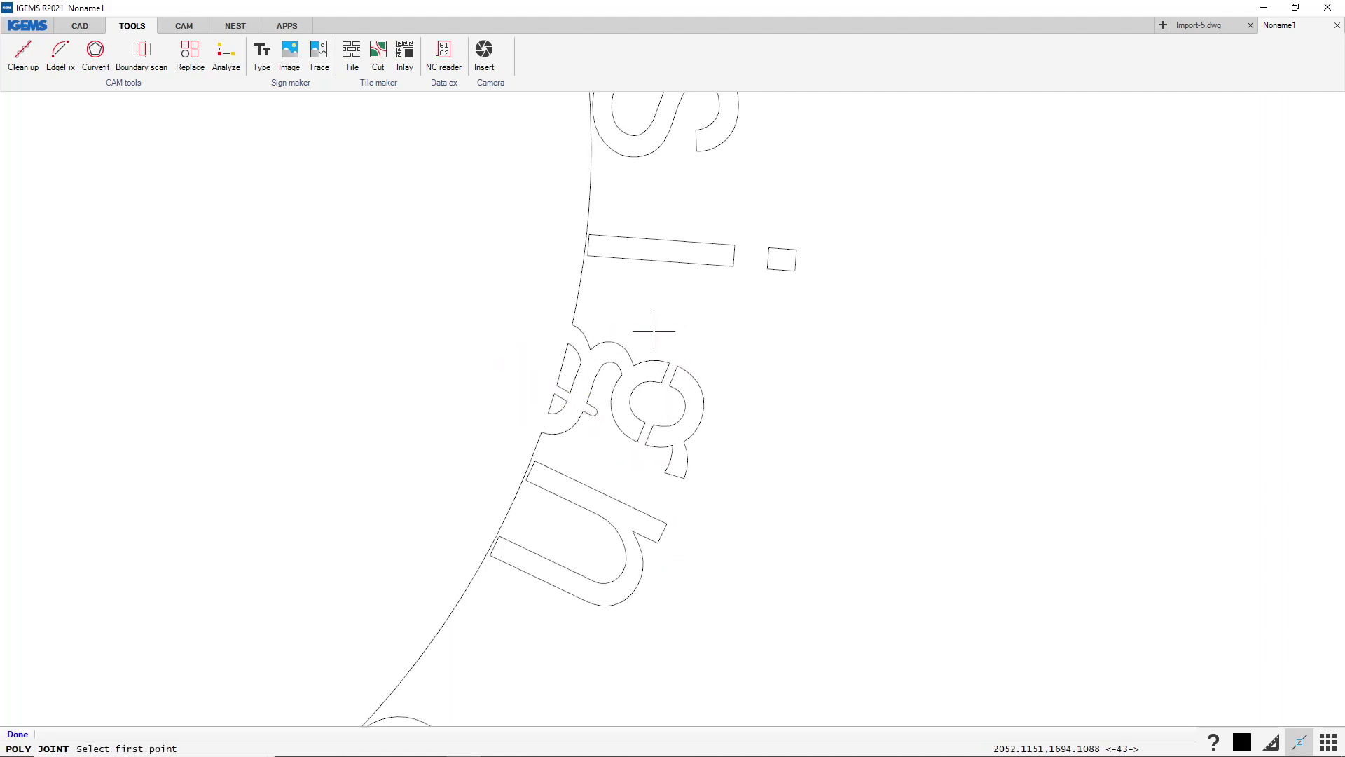
scroll(736, 347, "down", 3)
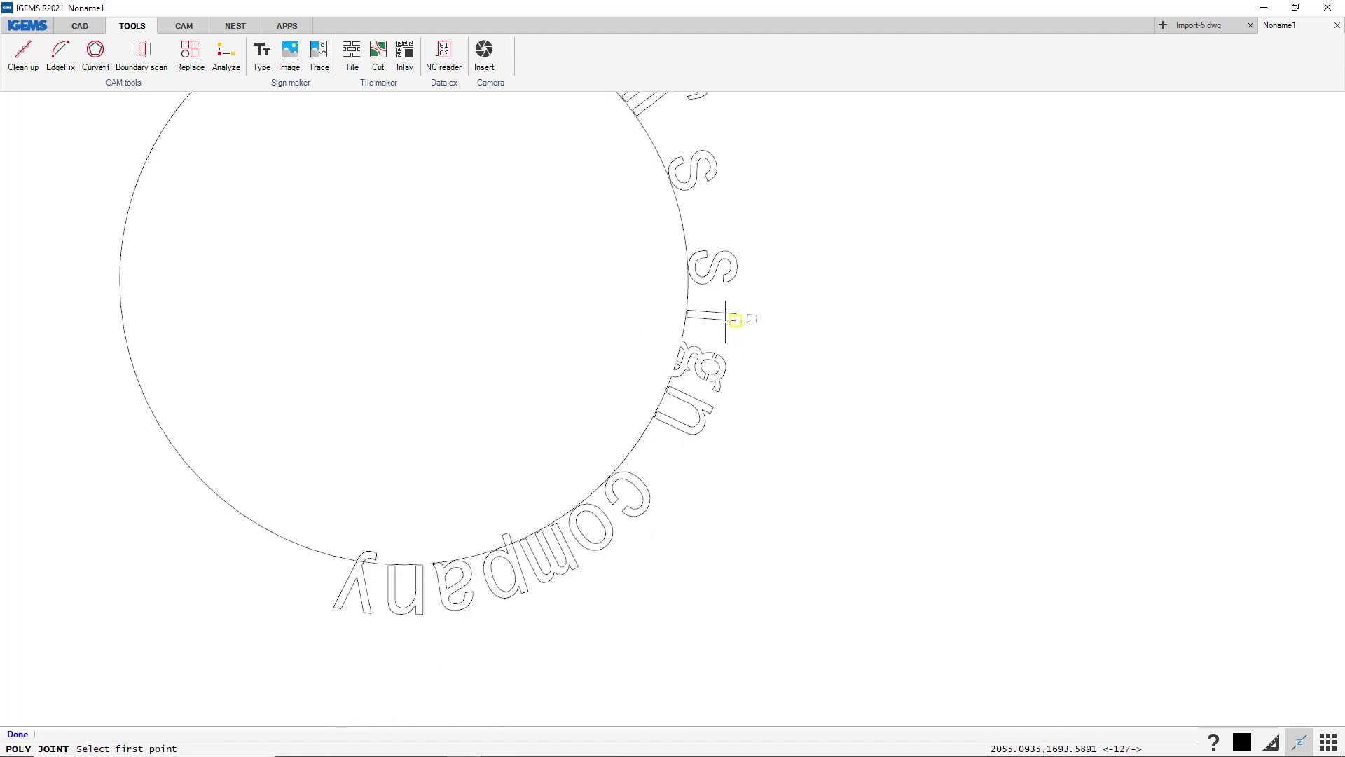
scroll(519, 562, "up", 3)
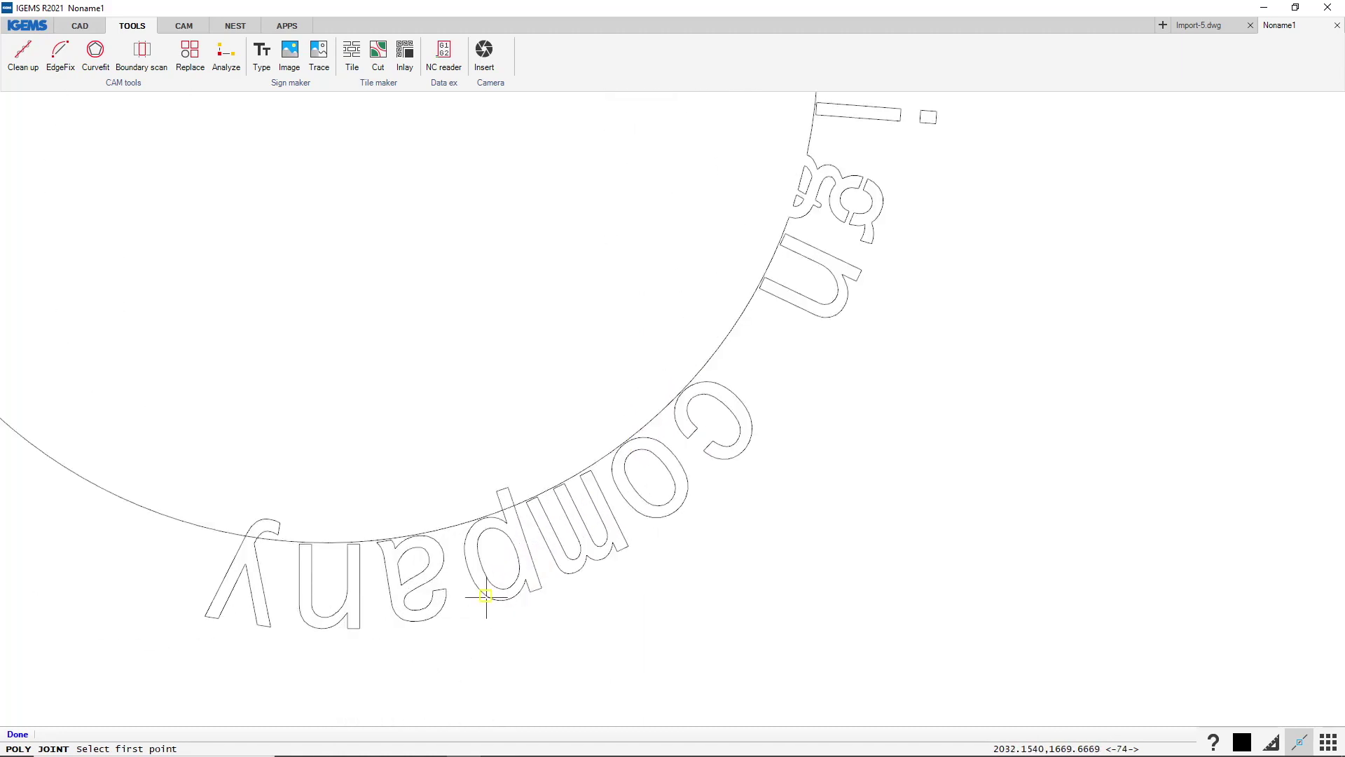
left_click(509, 540)
left_click(564, 519)
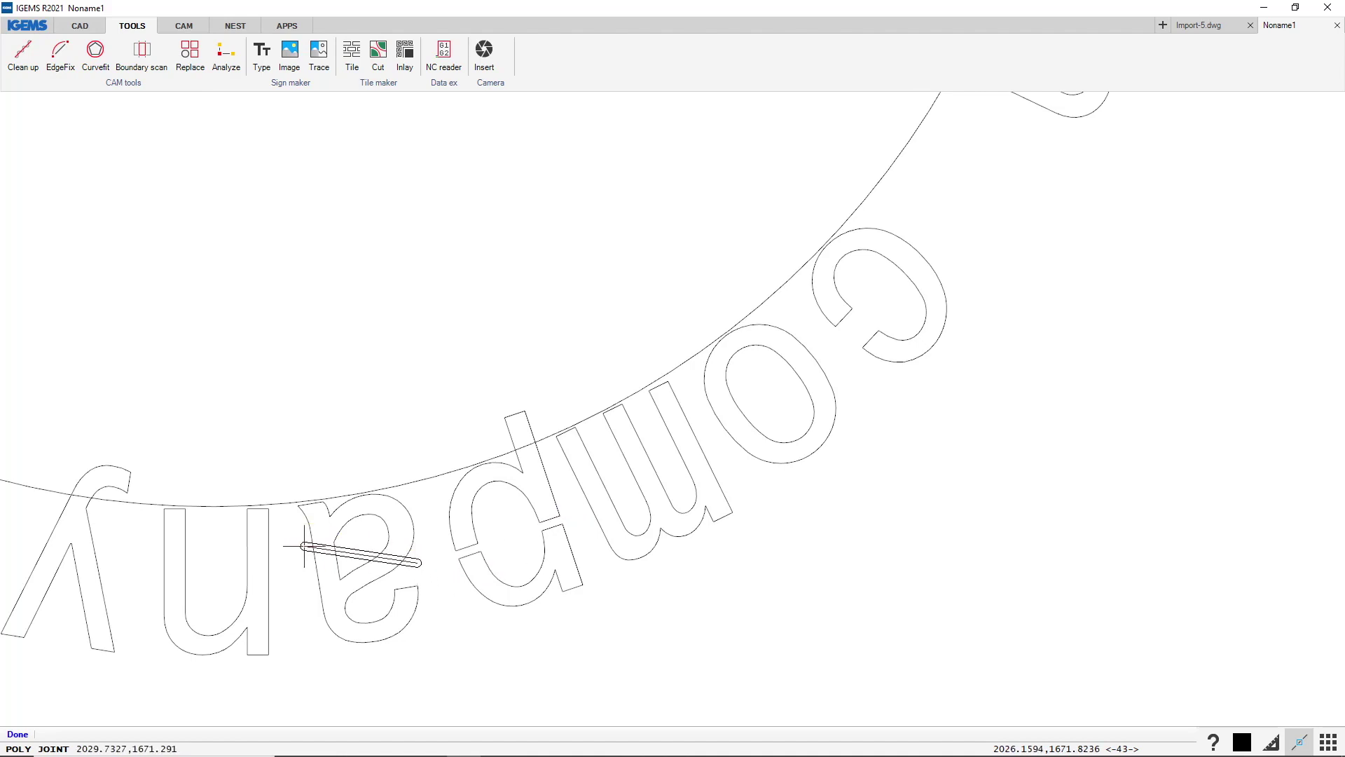
scroll(512, 543, "down", 1)
scroll(513, 543, "down", 4)
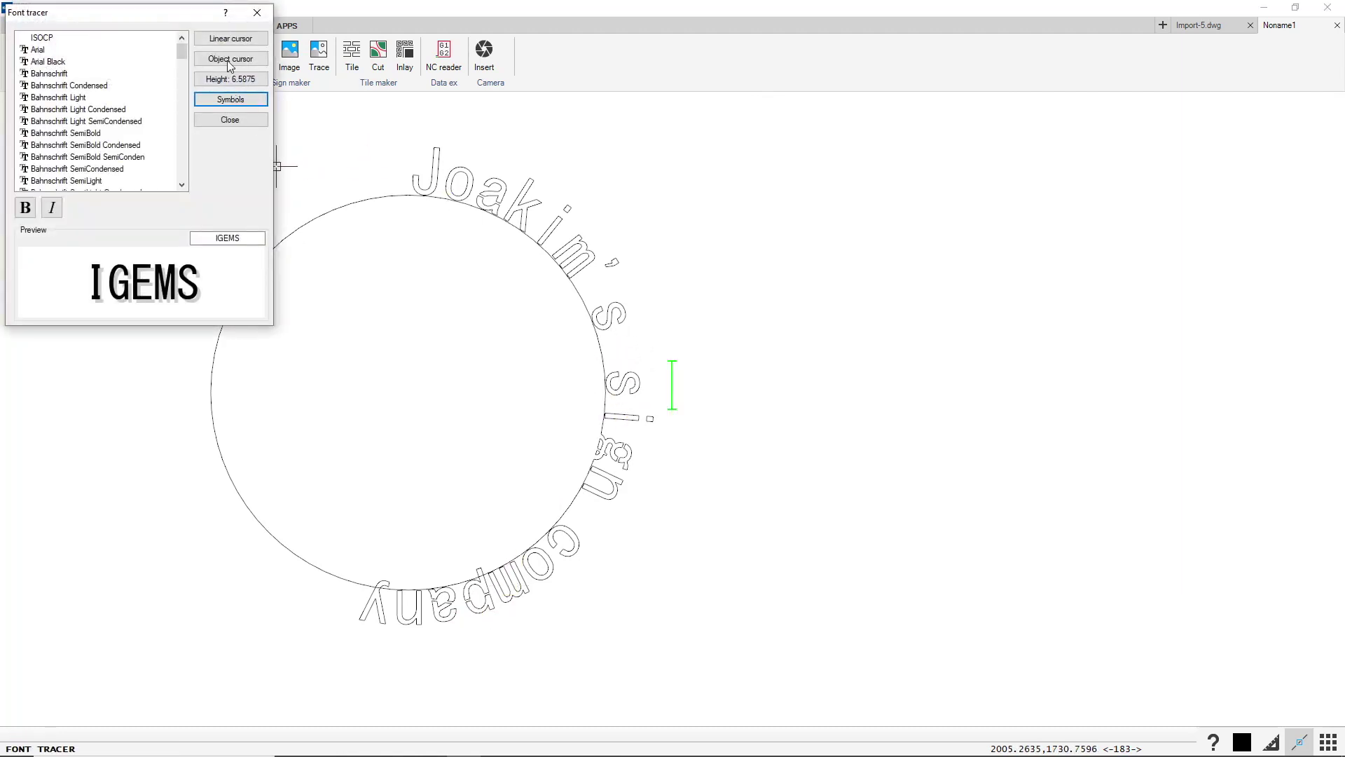
Place straight text 'Joakim' to the right of the circle with the font tracer.
left_click(226, 41)
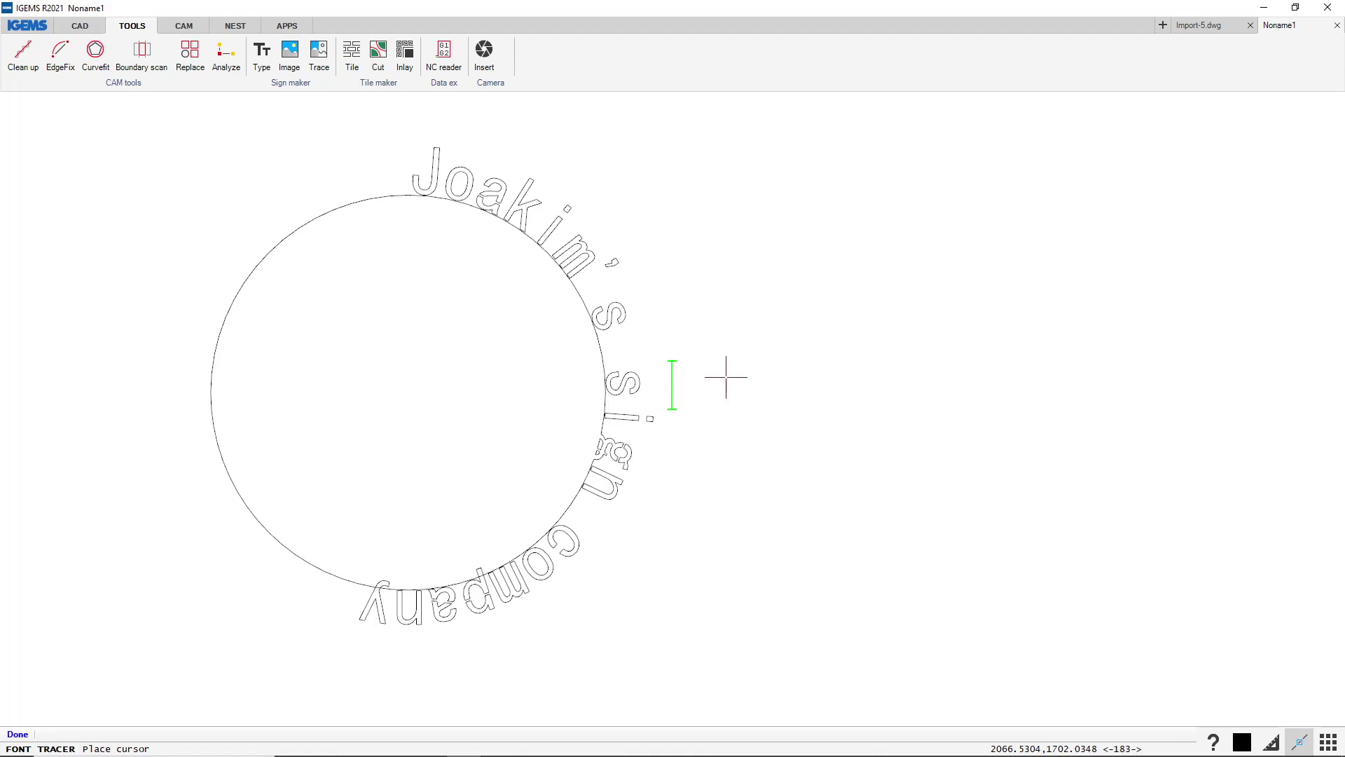
left_click(818, 397)
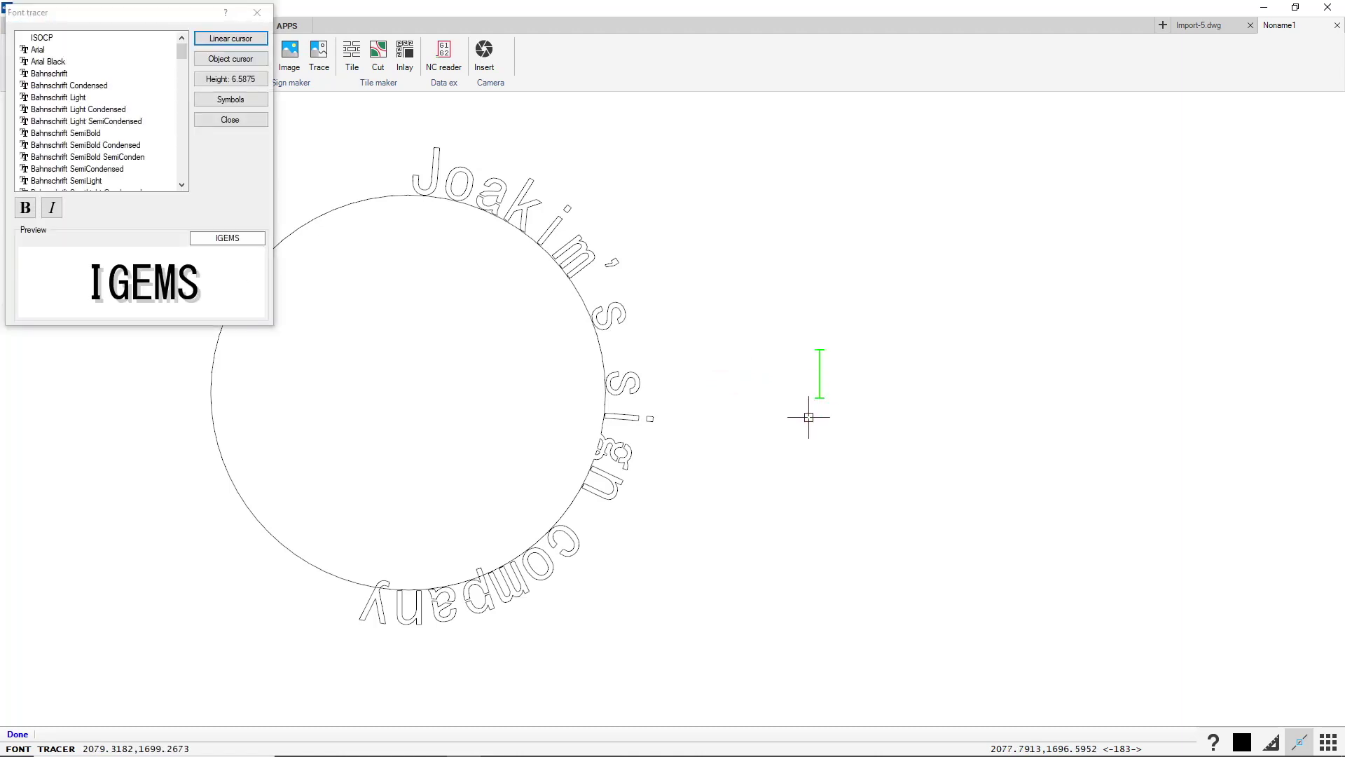
type("Joakim")
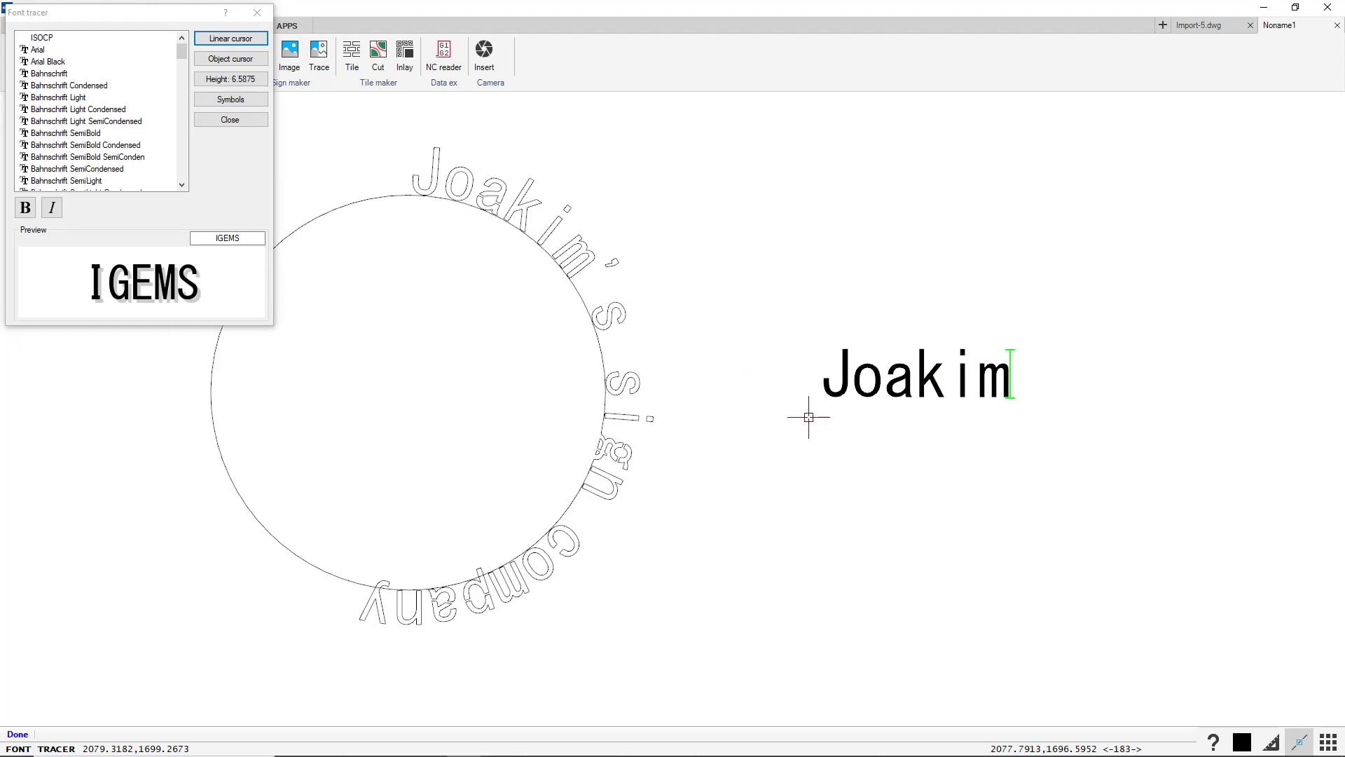
key("Return")
left_click_drag(1066, 288, 829, 440)
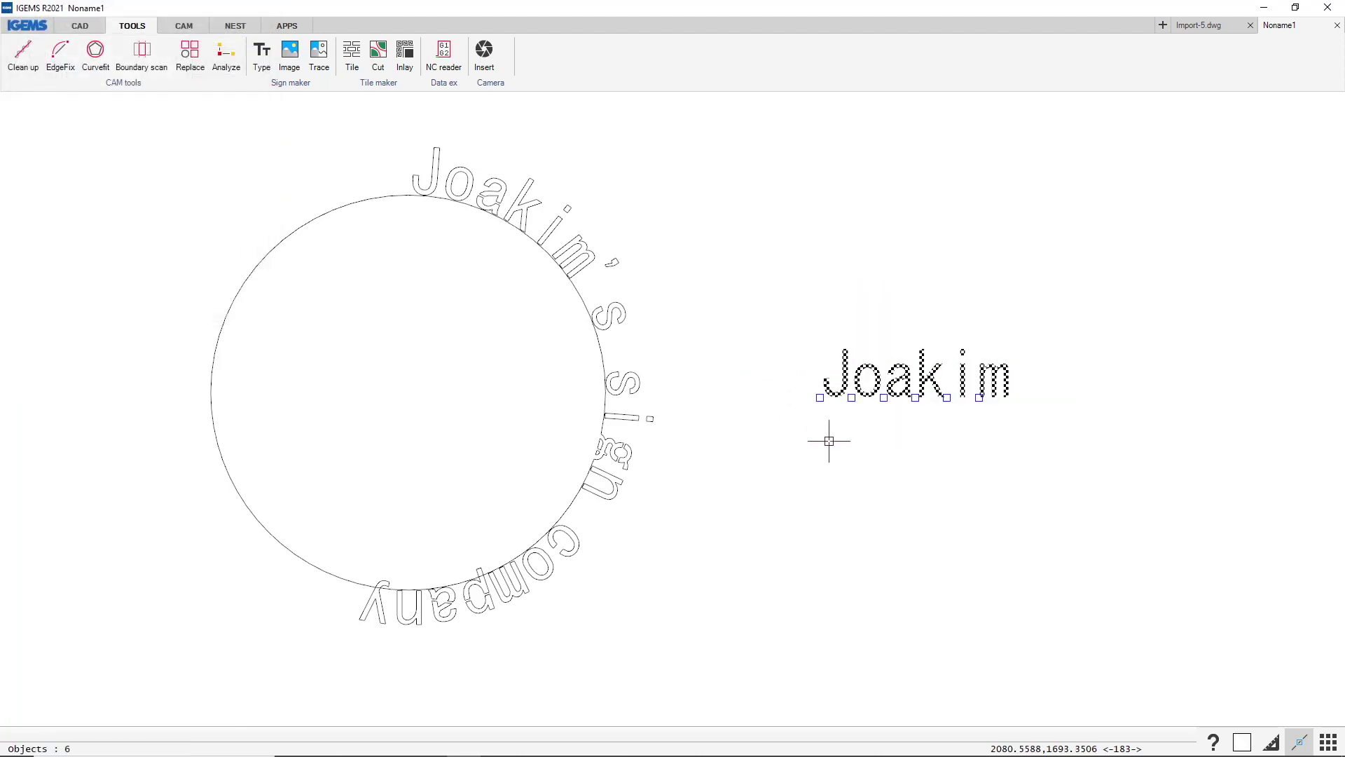
key("Escape")
scroll(1087, 398, "up", 1)
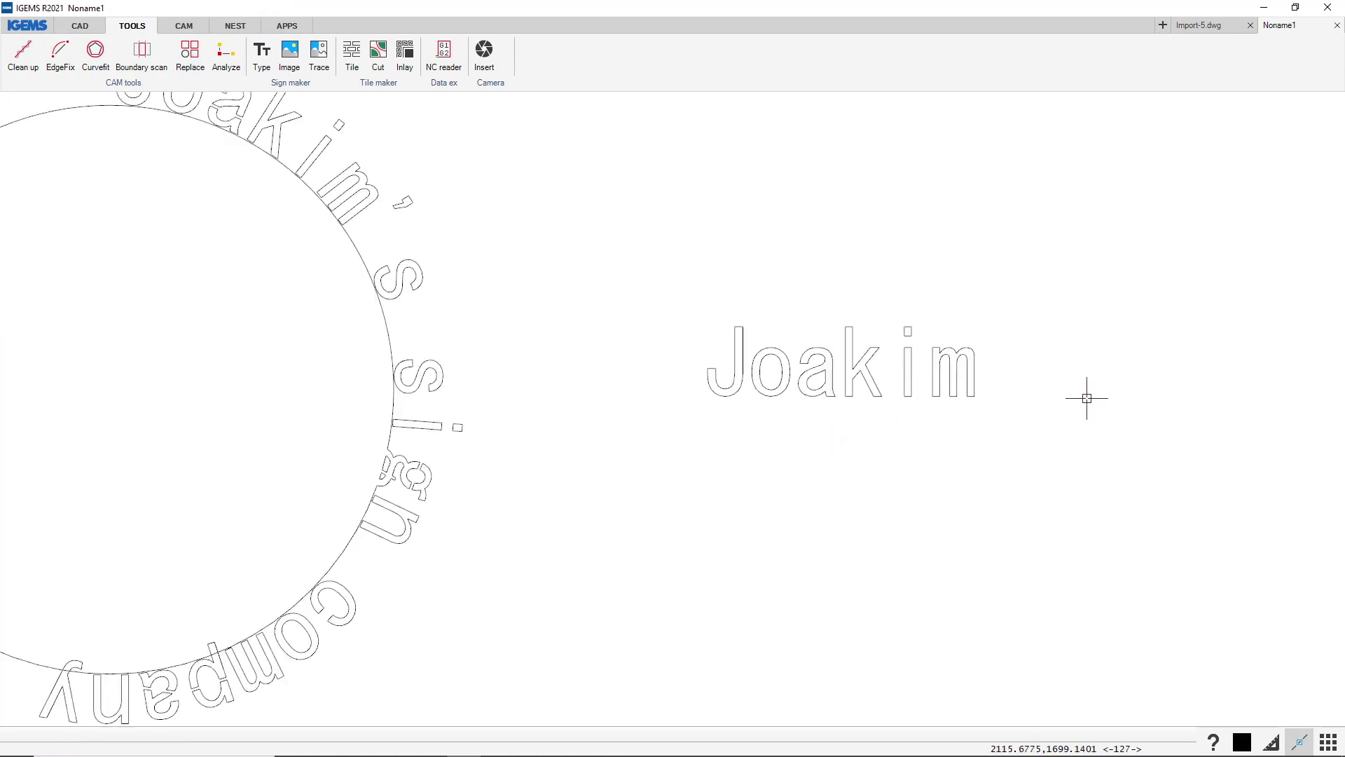
Run Poly joint at 0.2667 width along a line from left of the J to right of the m.
left_click(157, 82)
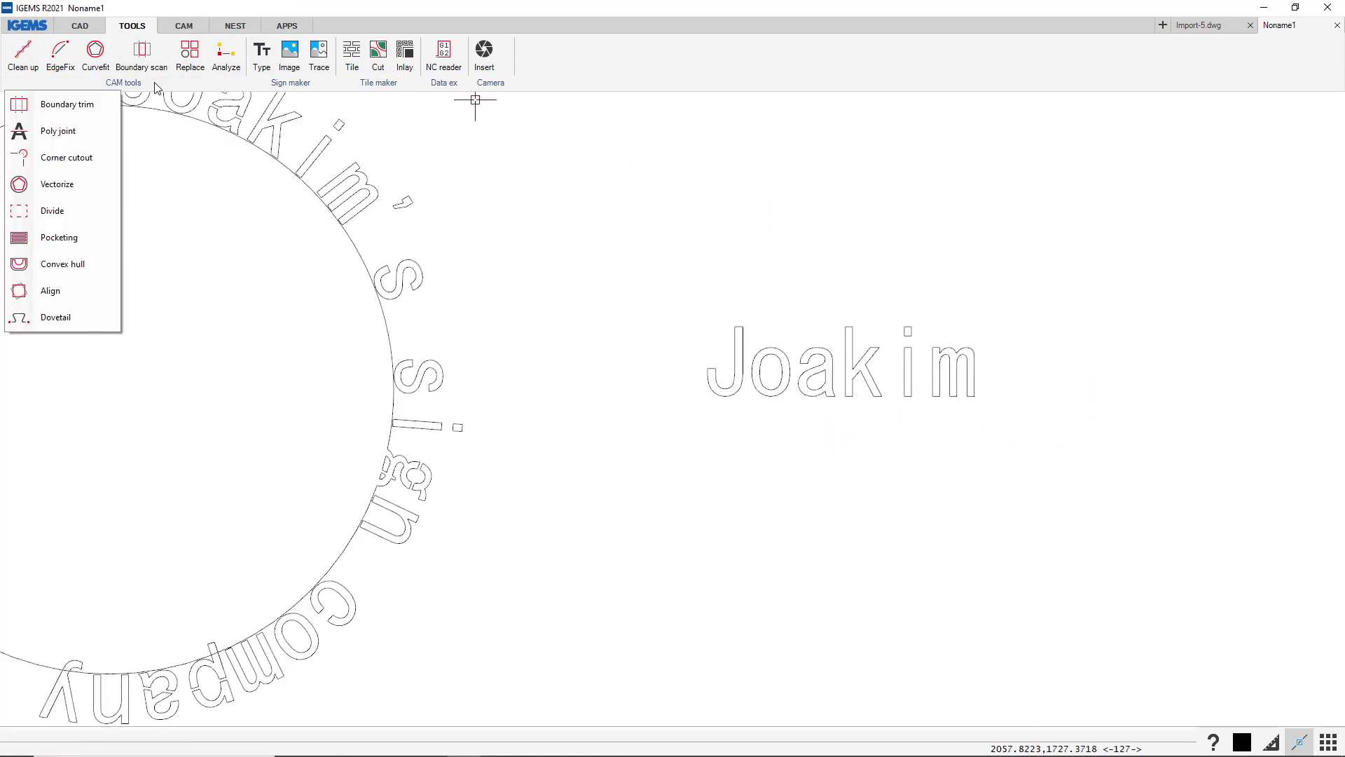
left_click(59, 130)
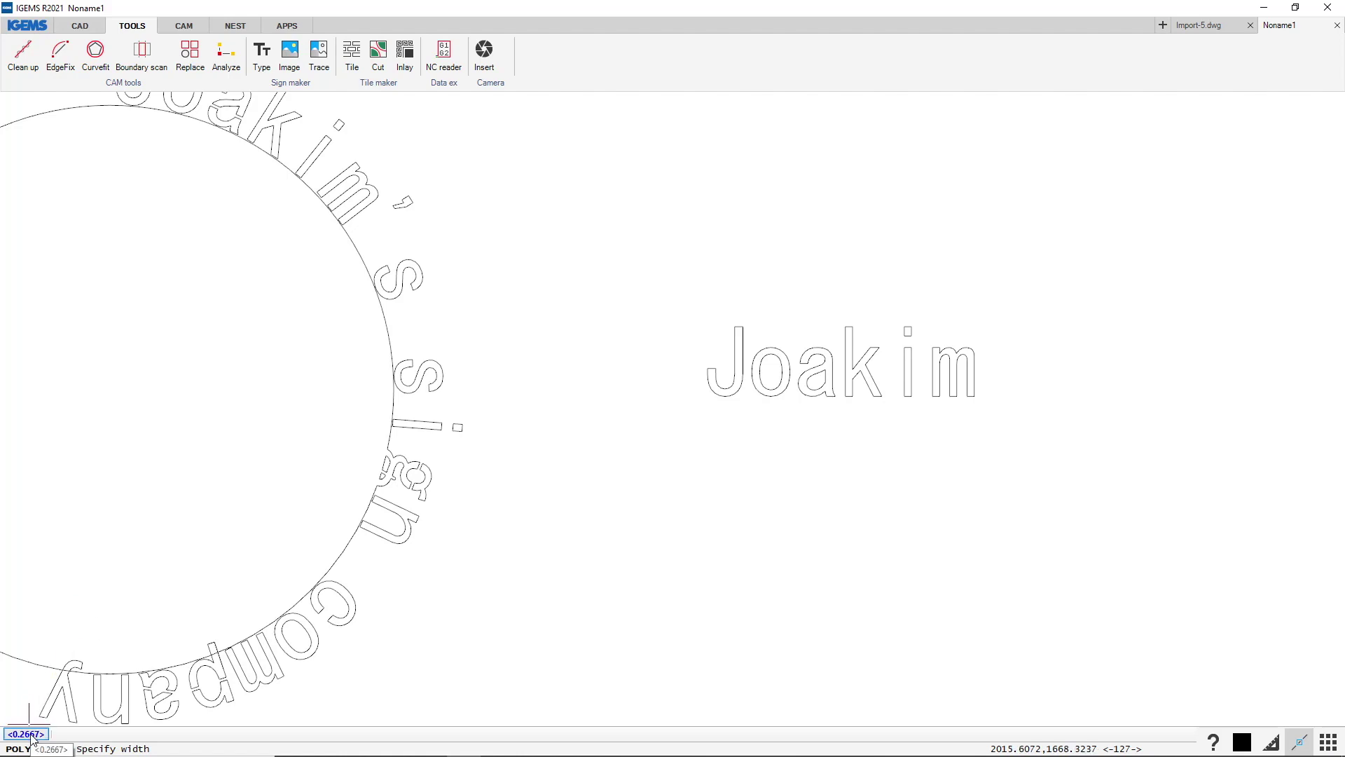
left_click(31, 736)
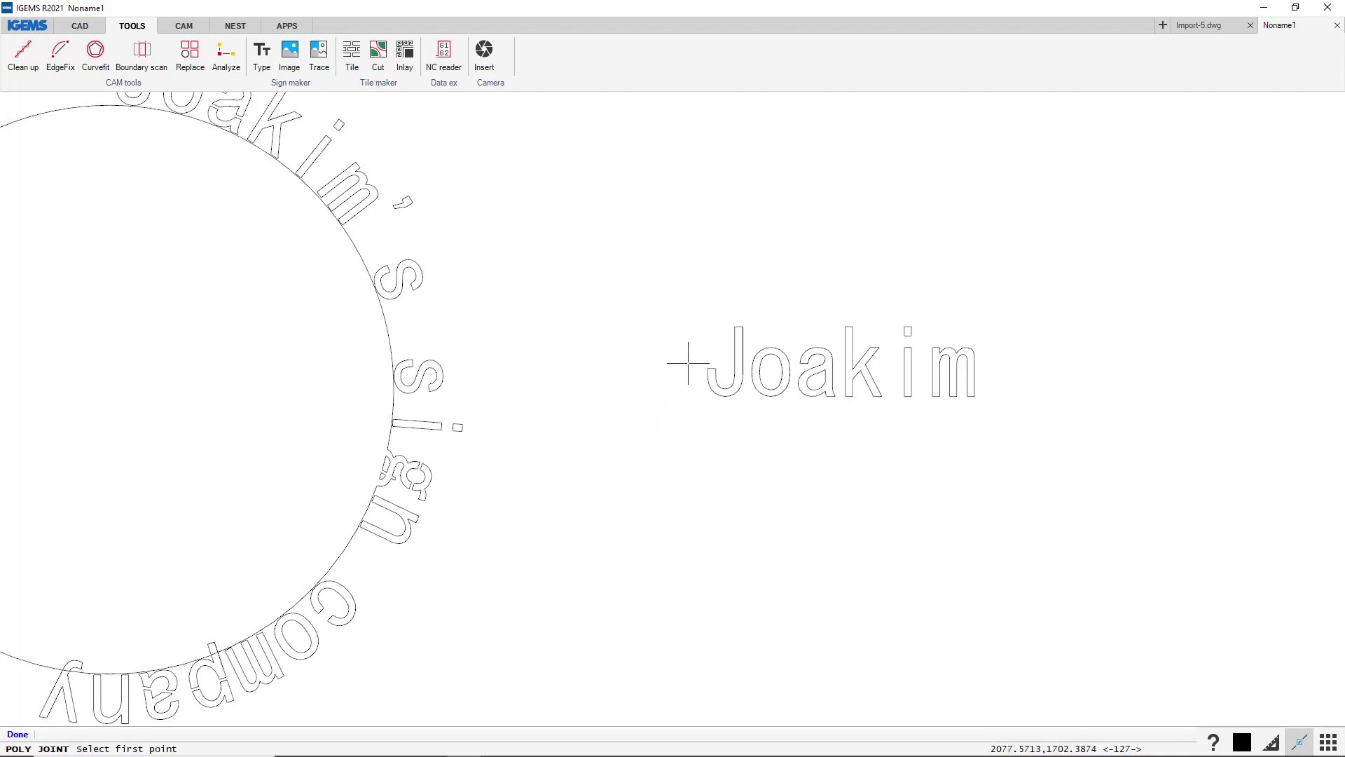
left_click(726, 367)
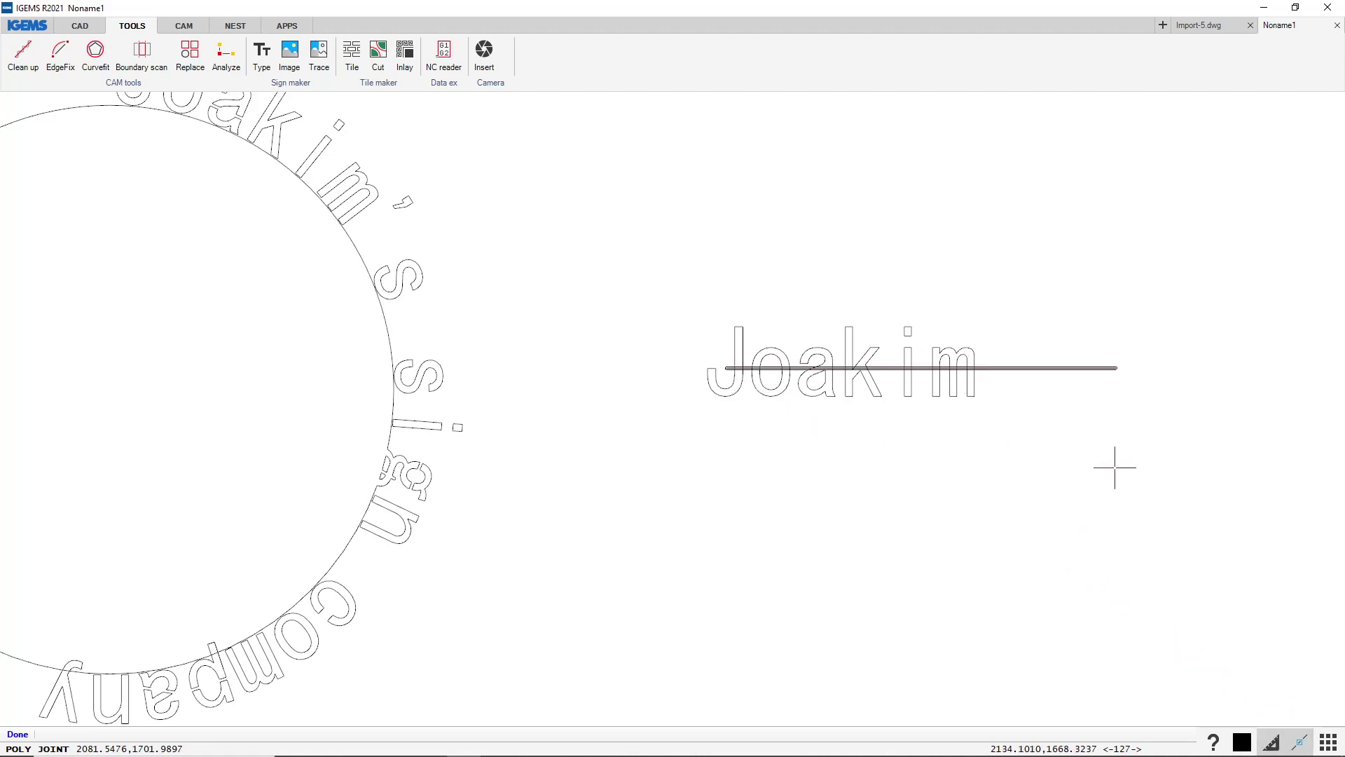
left_click(995, 369)
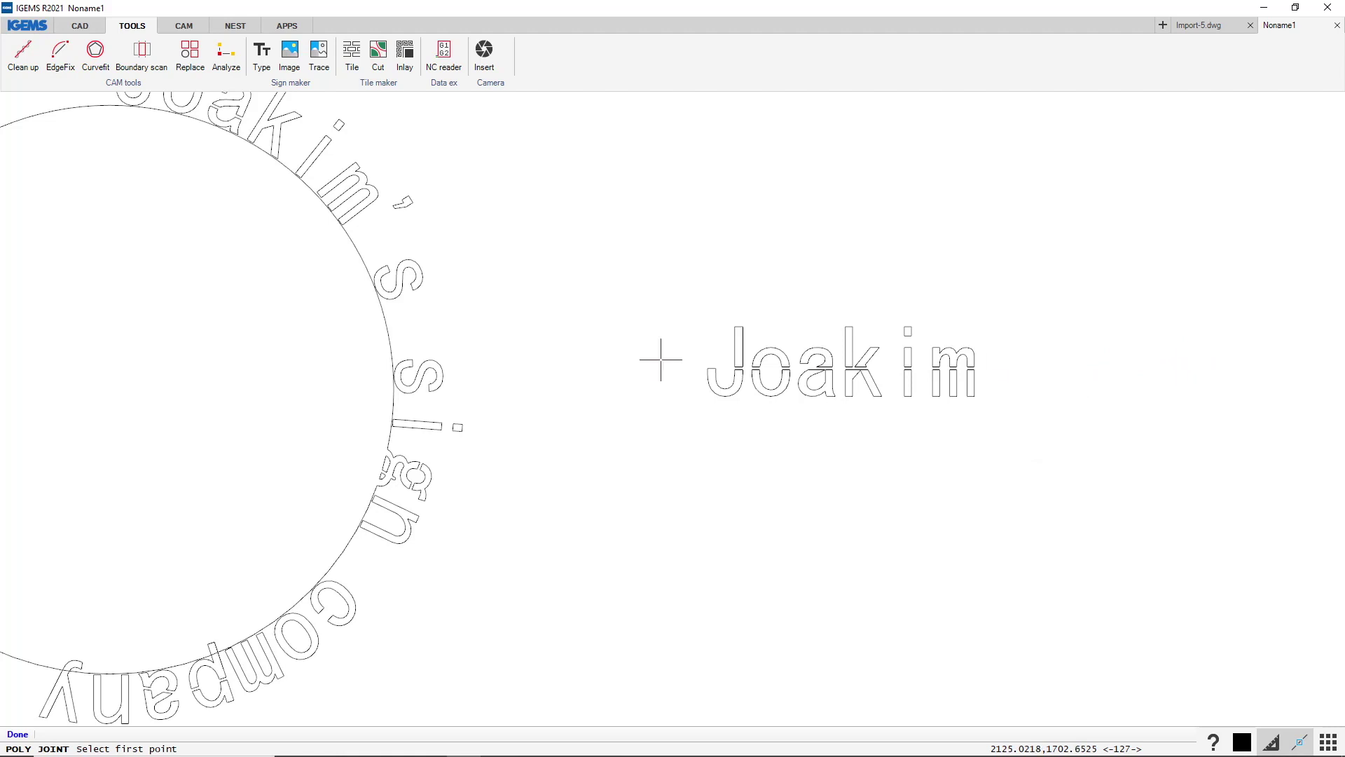
left_click(974, 351)
right_click(900, 361)
scroll(906, 392, "up", 2)
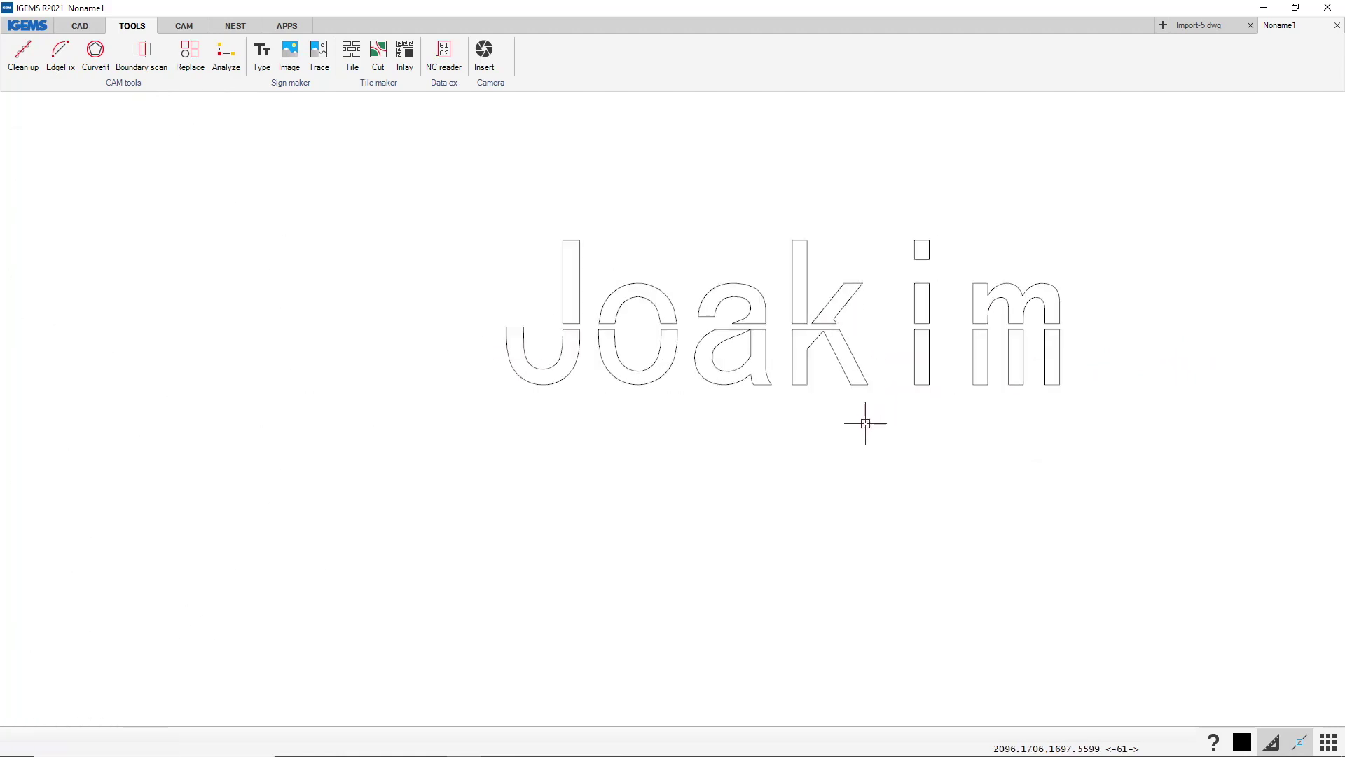
scroll(742, 360, "up", 3)
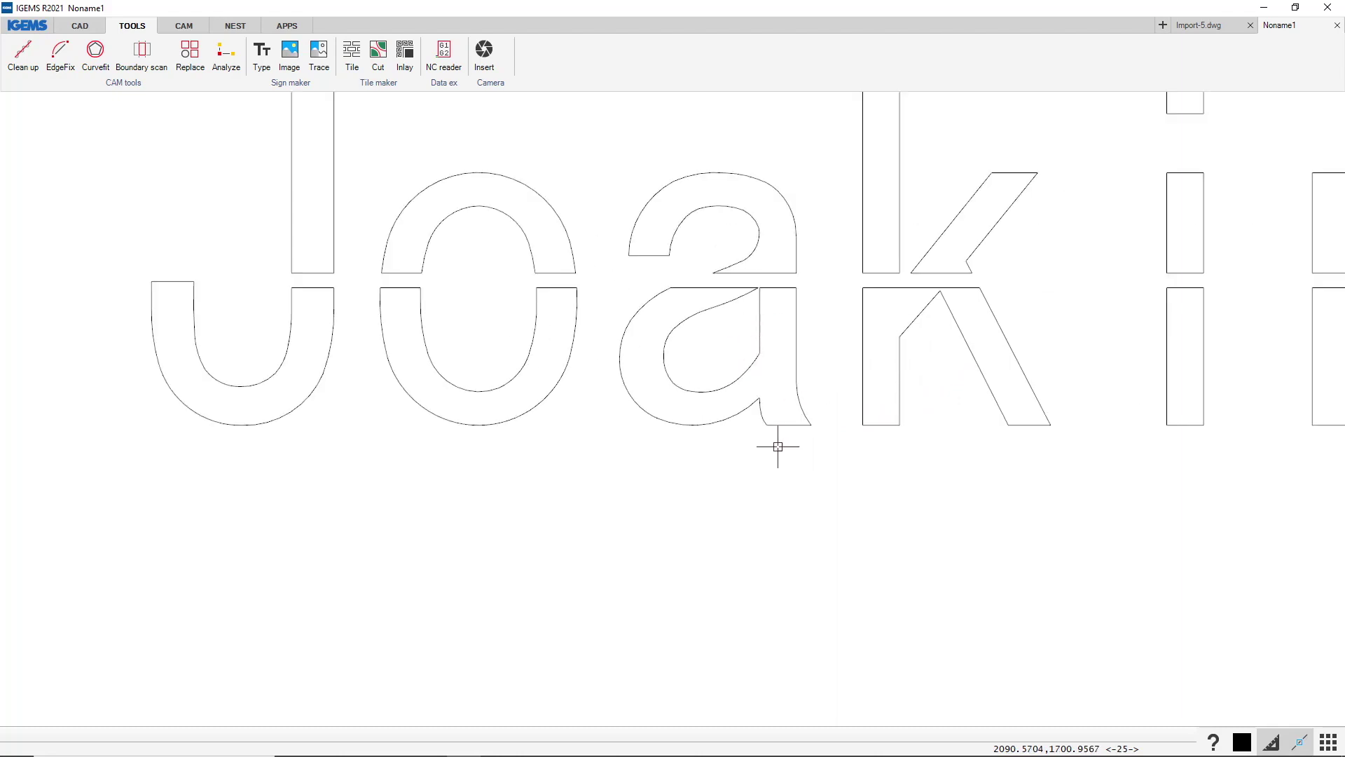
scroll(569, 504, "down", 4)
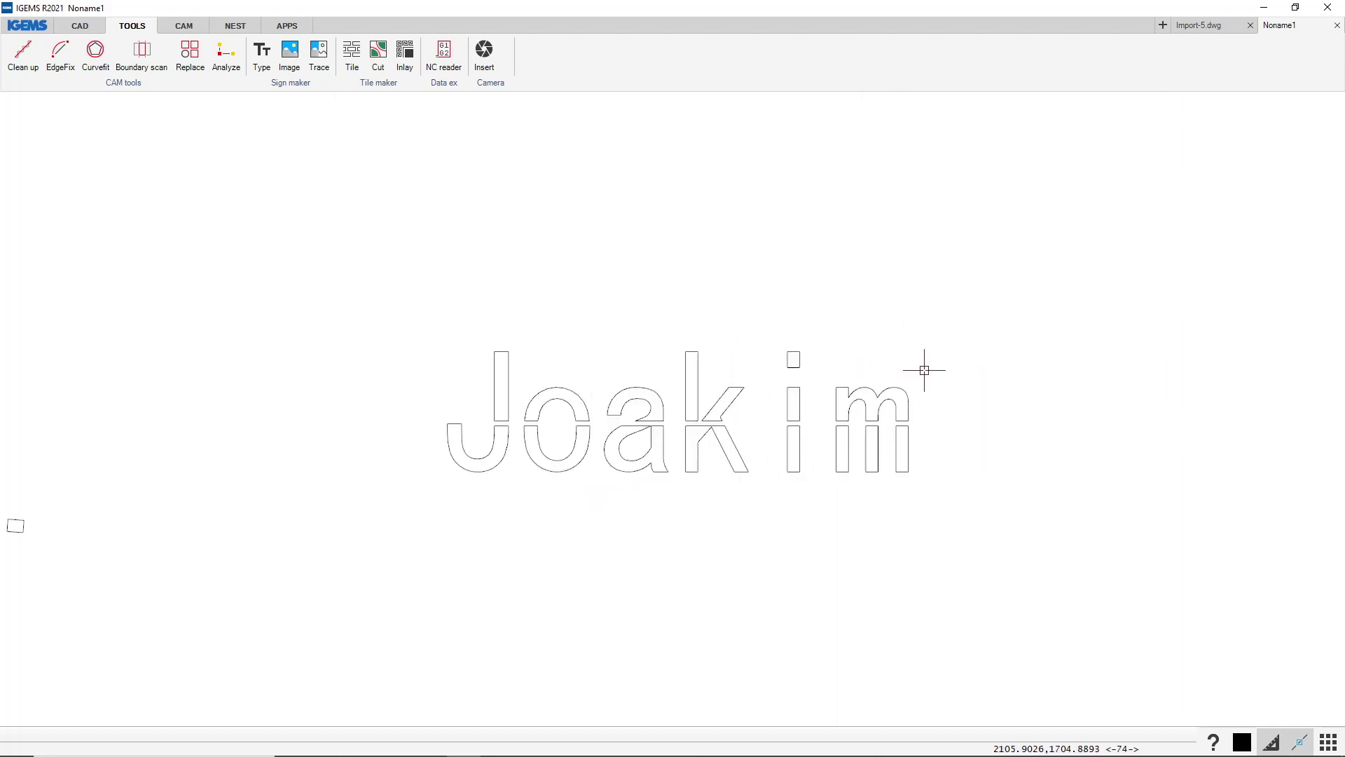
scroll(924, 370, "down", 3)
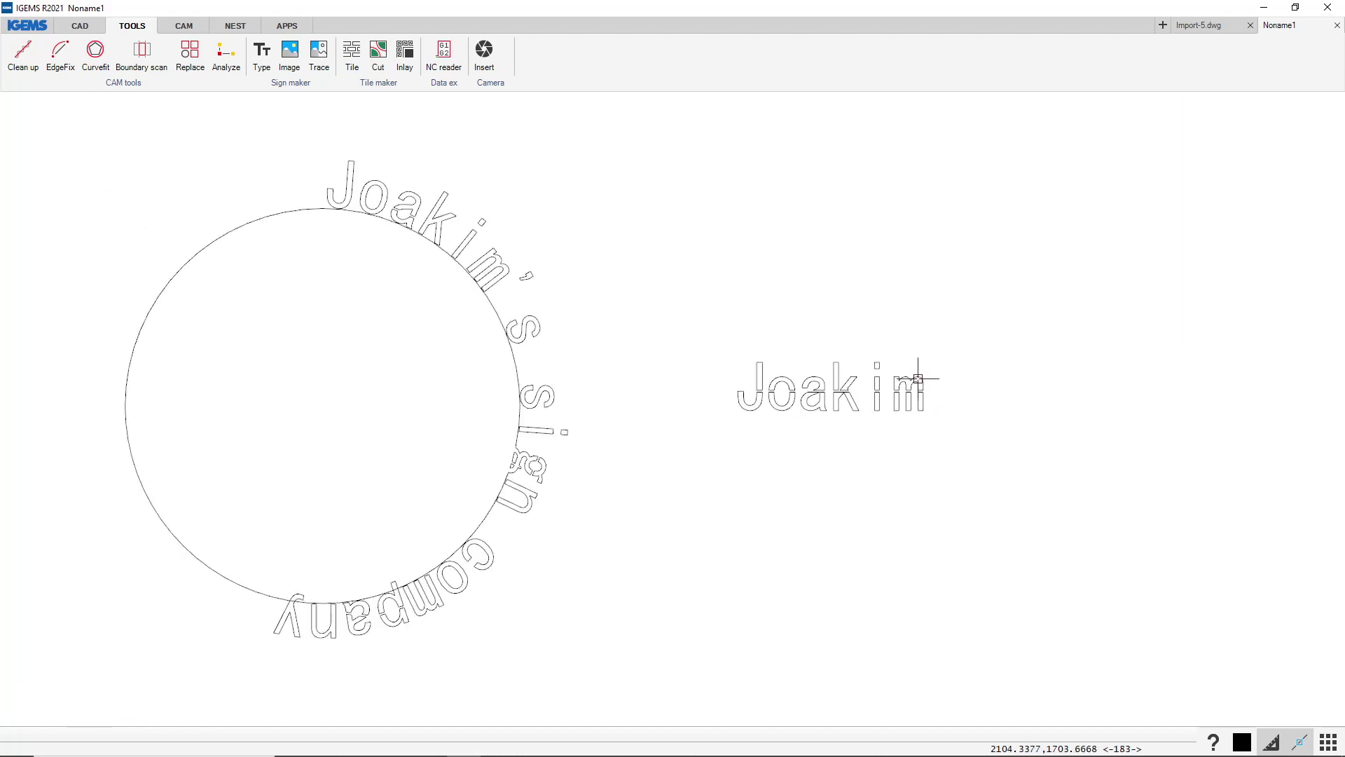